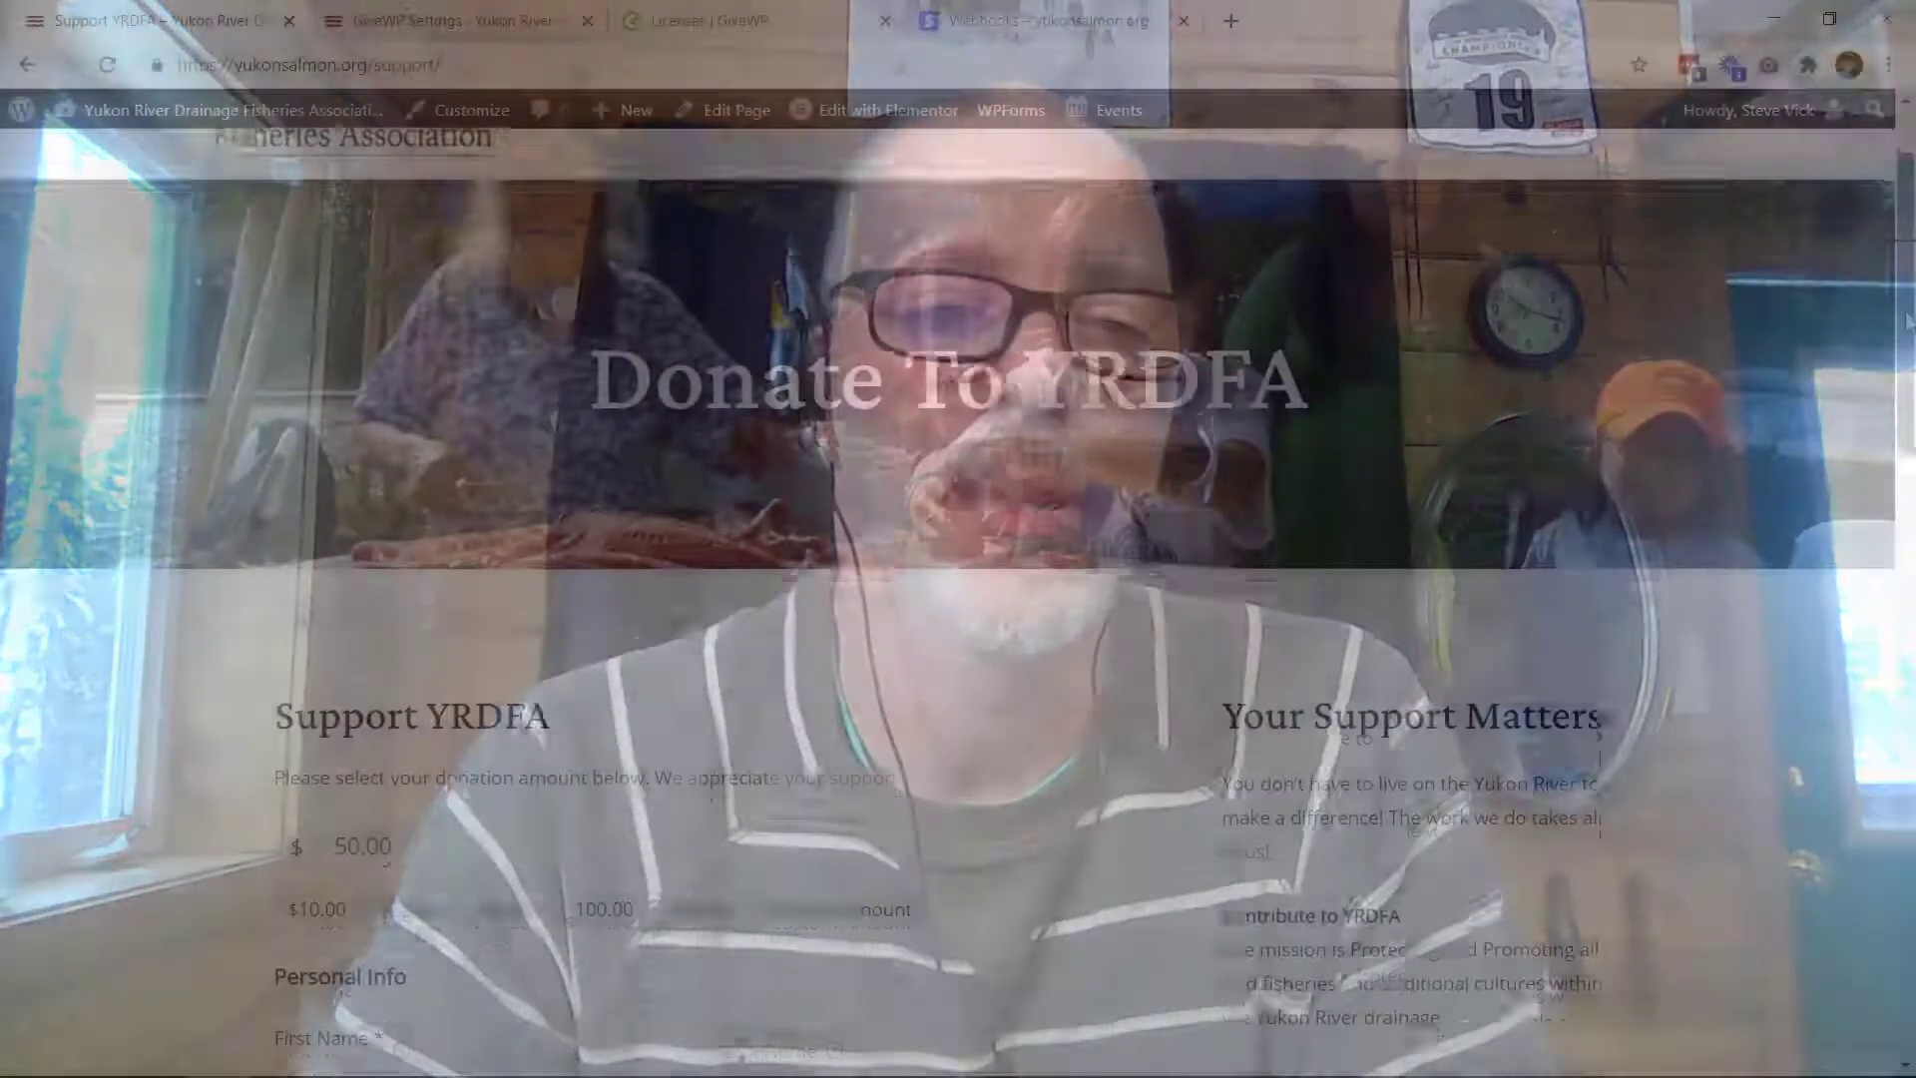
Step: Bring the yukonsalmon.org tab forward to show the Yukon River Drainage Fisheries Association home page
{"action": "left_click_drag", "start_coordinate": [1906, 322], "coordinate": [1895, 590]}
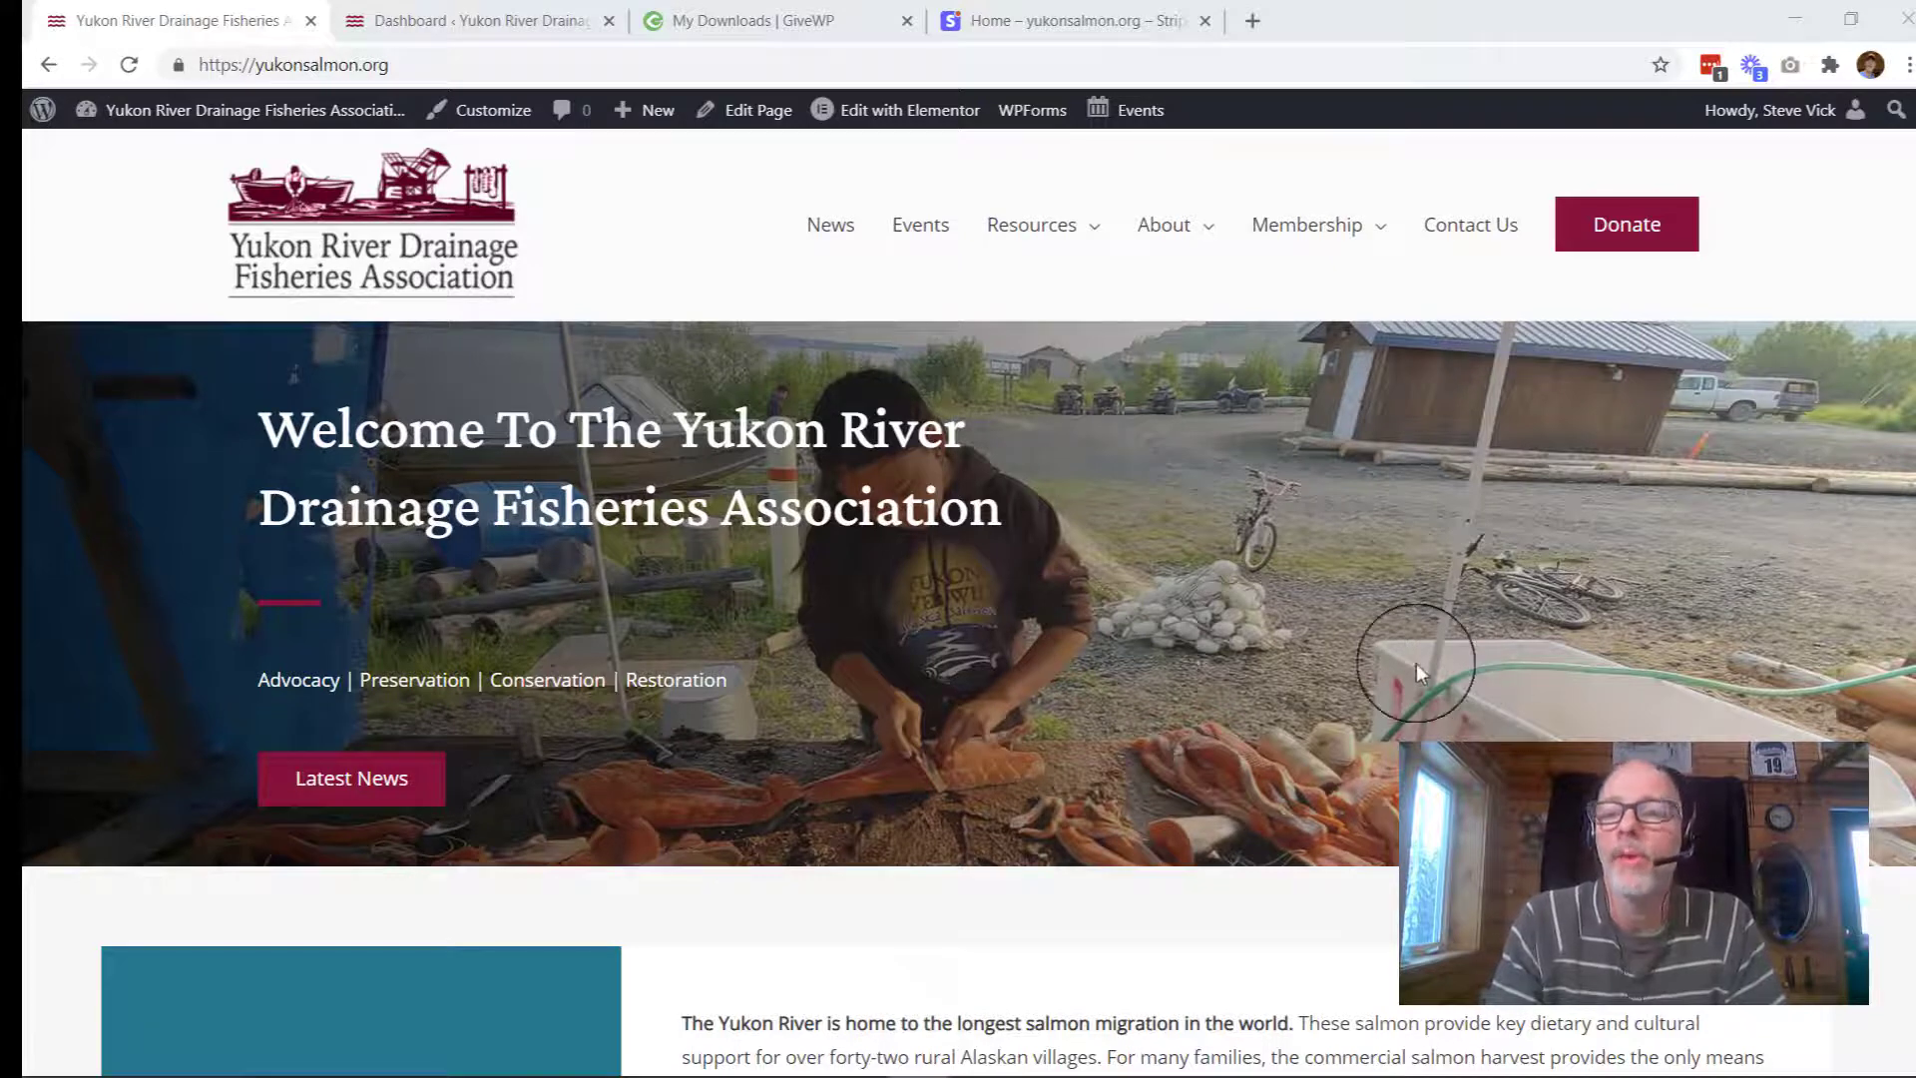
Step: Go to the Donate To YRDFA page and look over its test-mode form with the $50.00 default
{"action": "scroll", "coordinate": [1333, 639], "scroll_direction": "down", "scroll_amount": 1}
{"action": "scroll", "coordinate": [1334, 639], "scroll_direction": "up", "scroll_amount": 1}
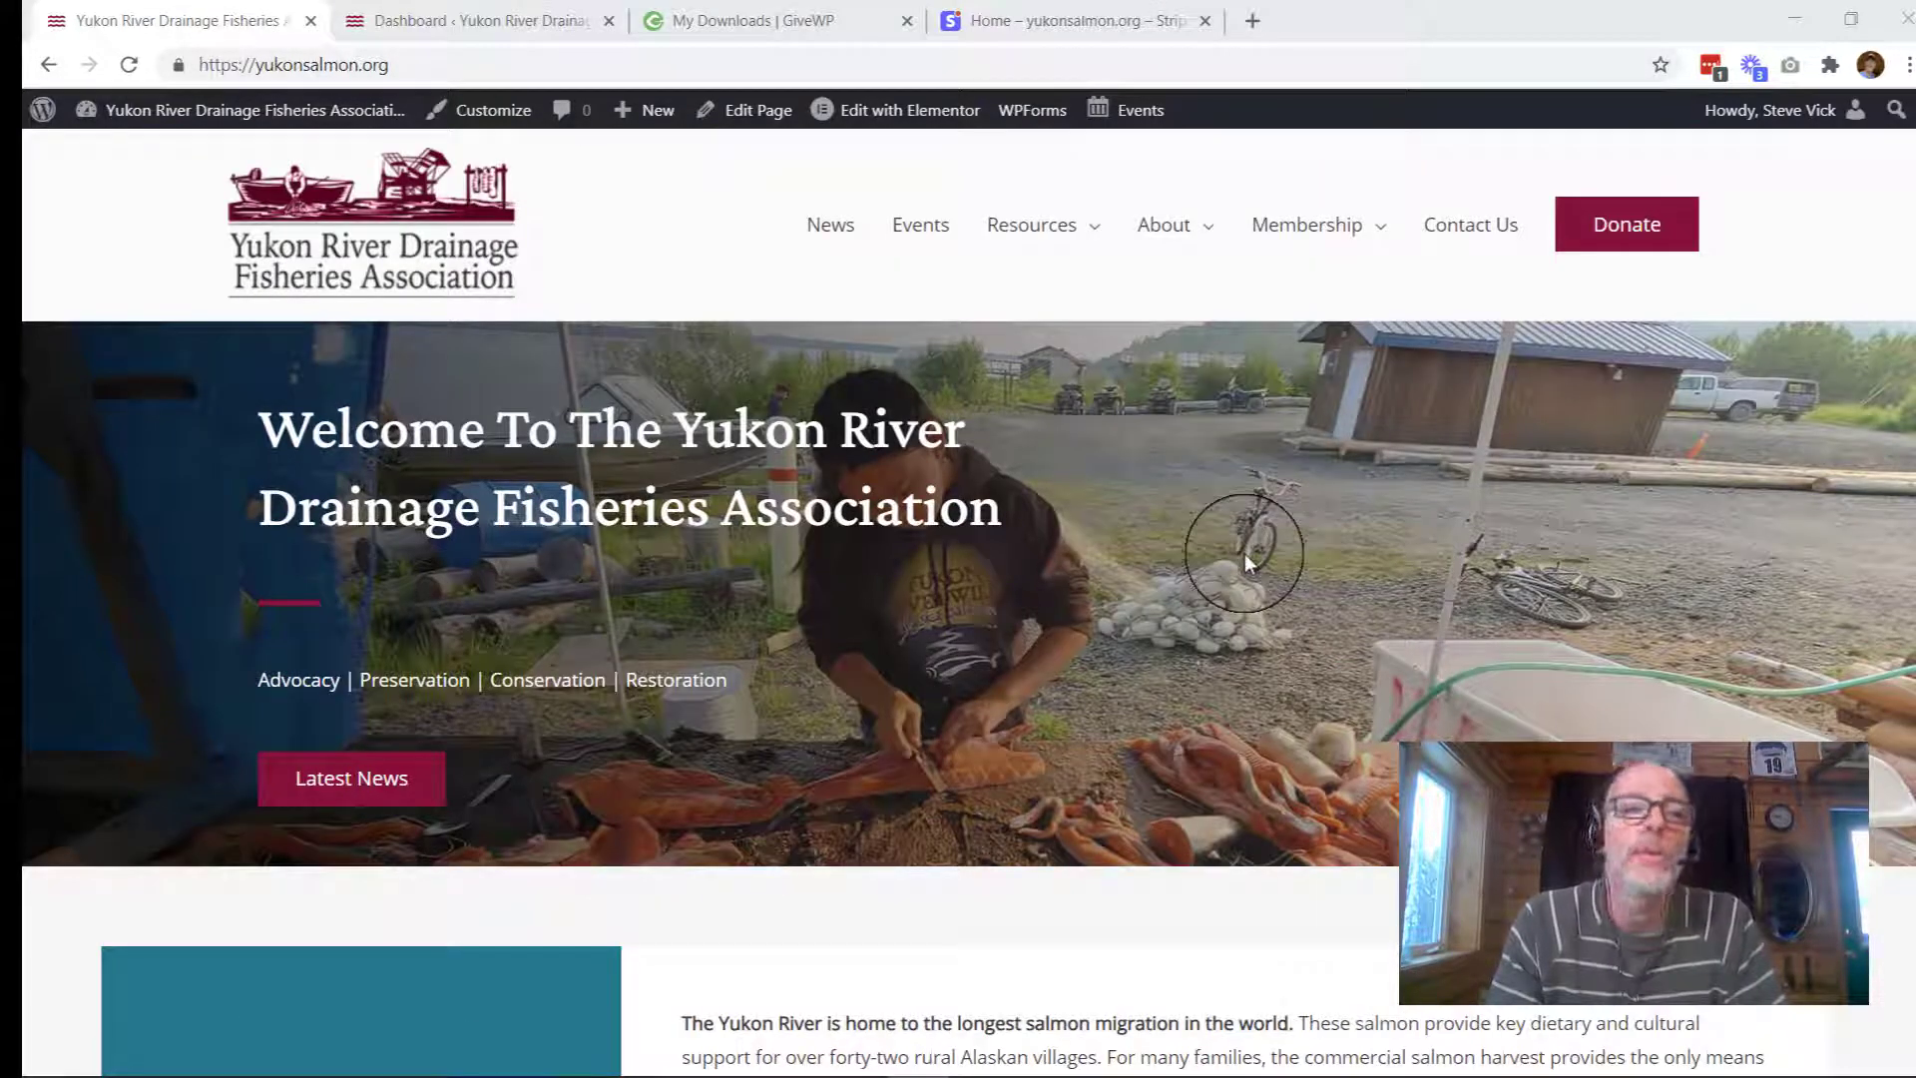
{"action": "left_click", "coordinate": [1591, 225]}
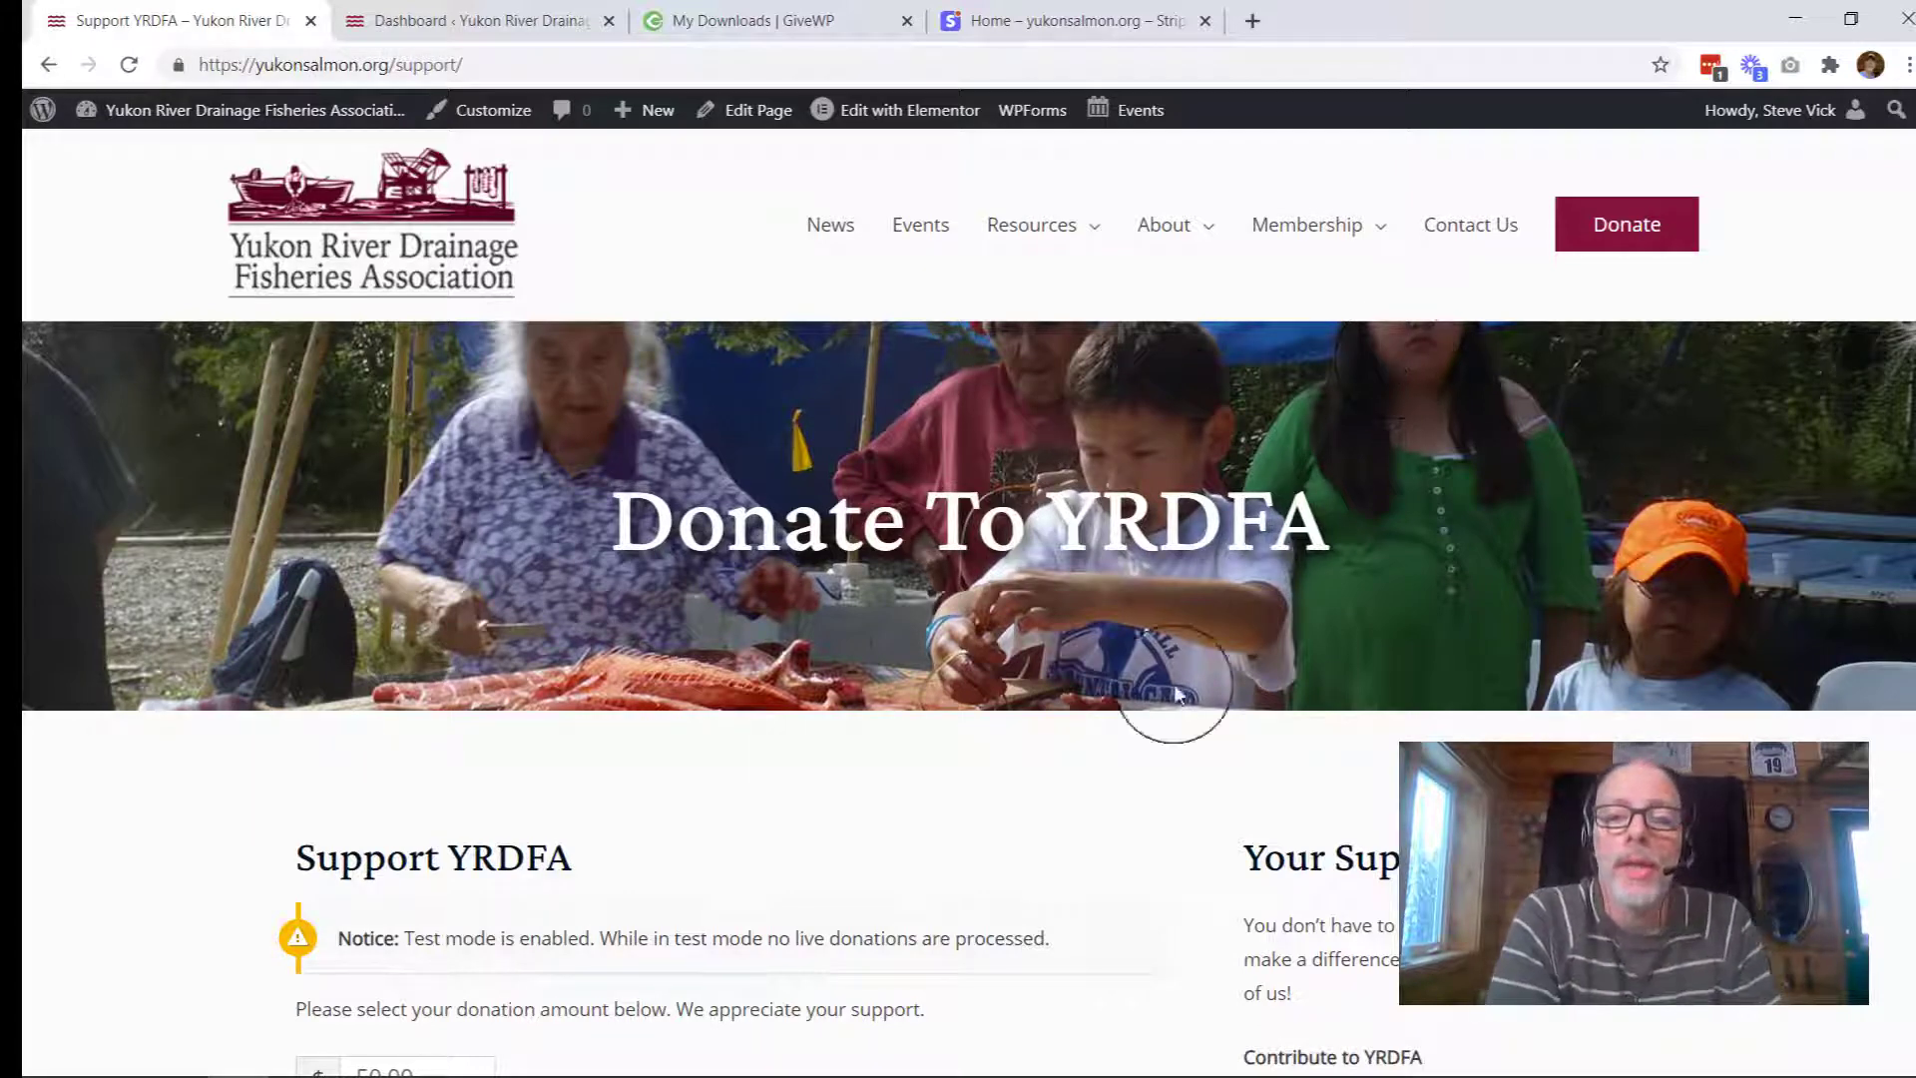
{"action": "scroll", "coordinate": [1129, 767], "scroll_direction": "down", "scroll_amount": 4}
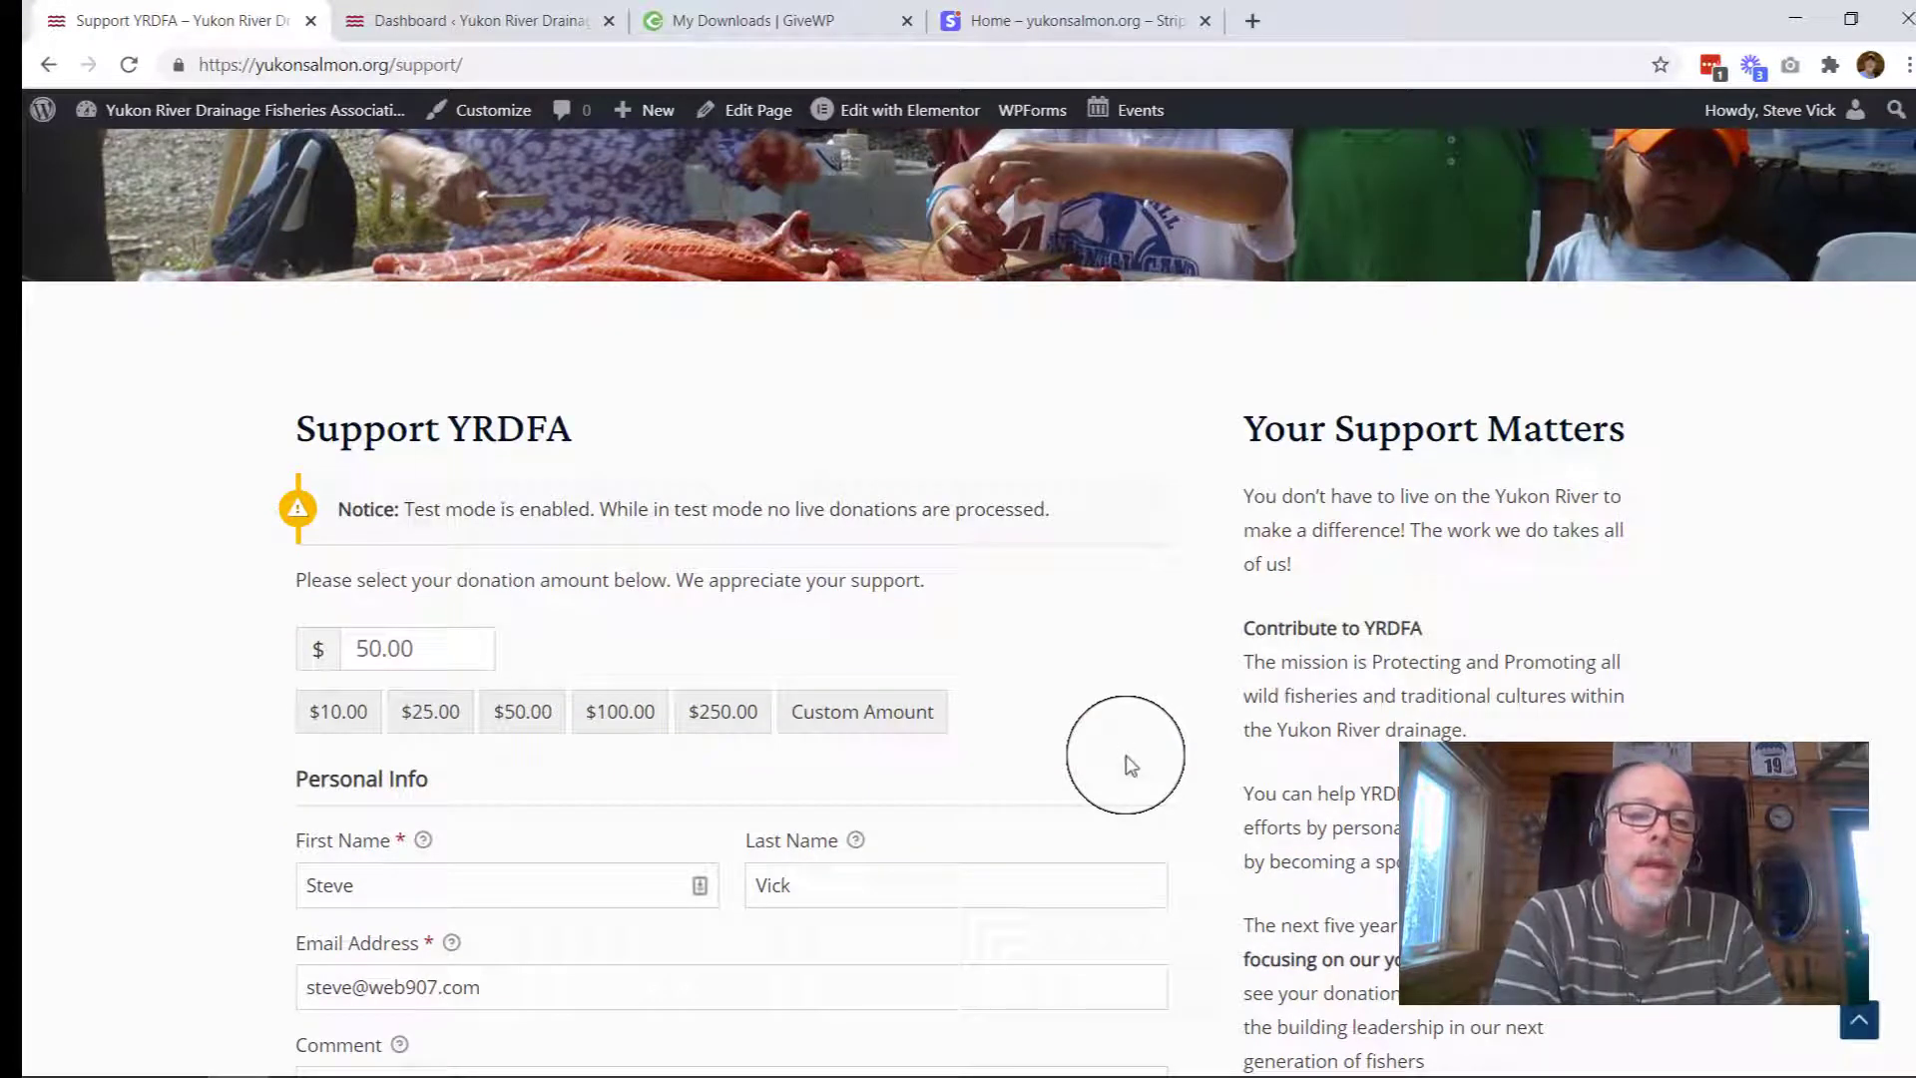
{"action": "scroll", "coordinate": [989, 764], "scroll_direction": "down", "scroll_amount": 1}
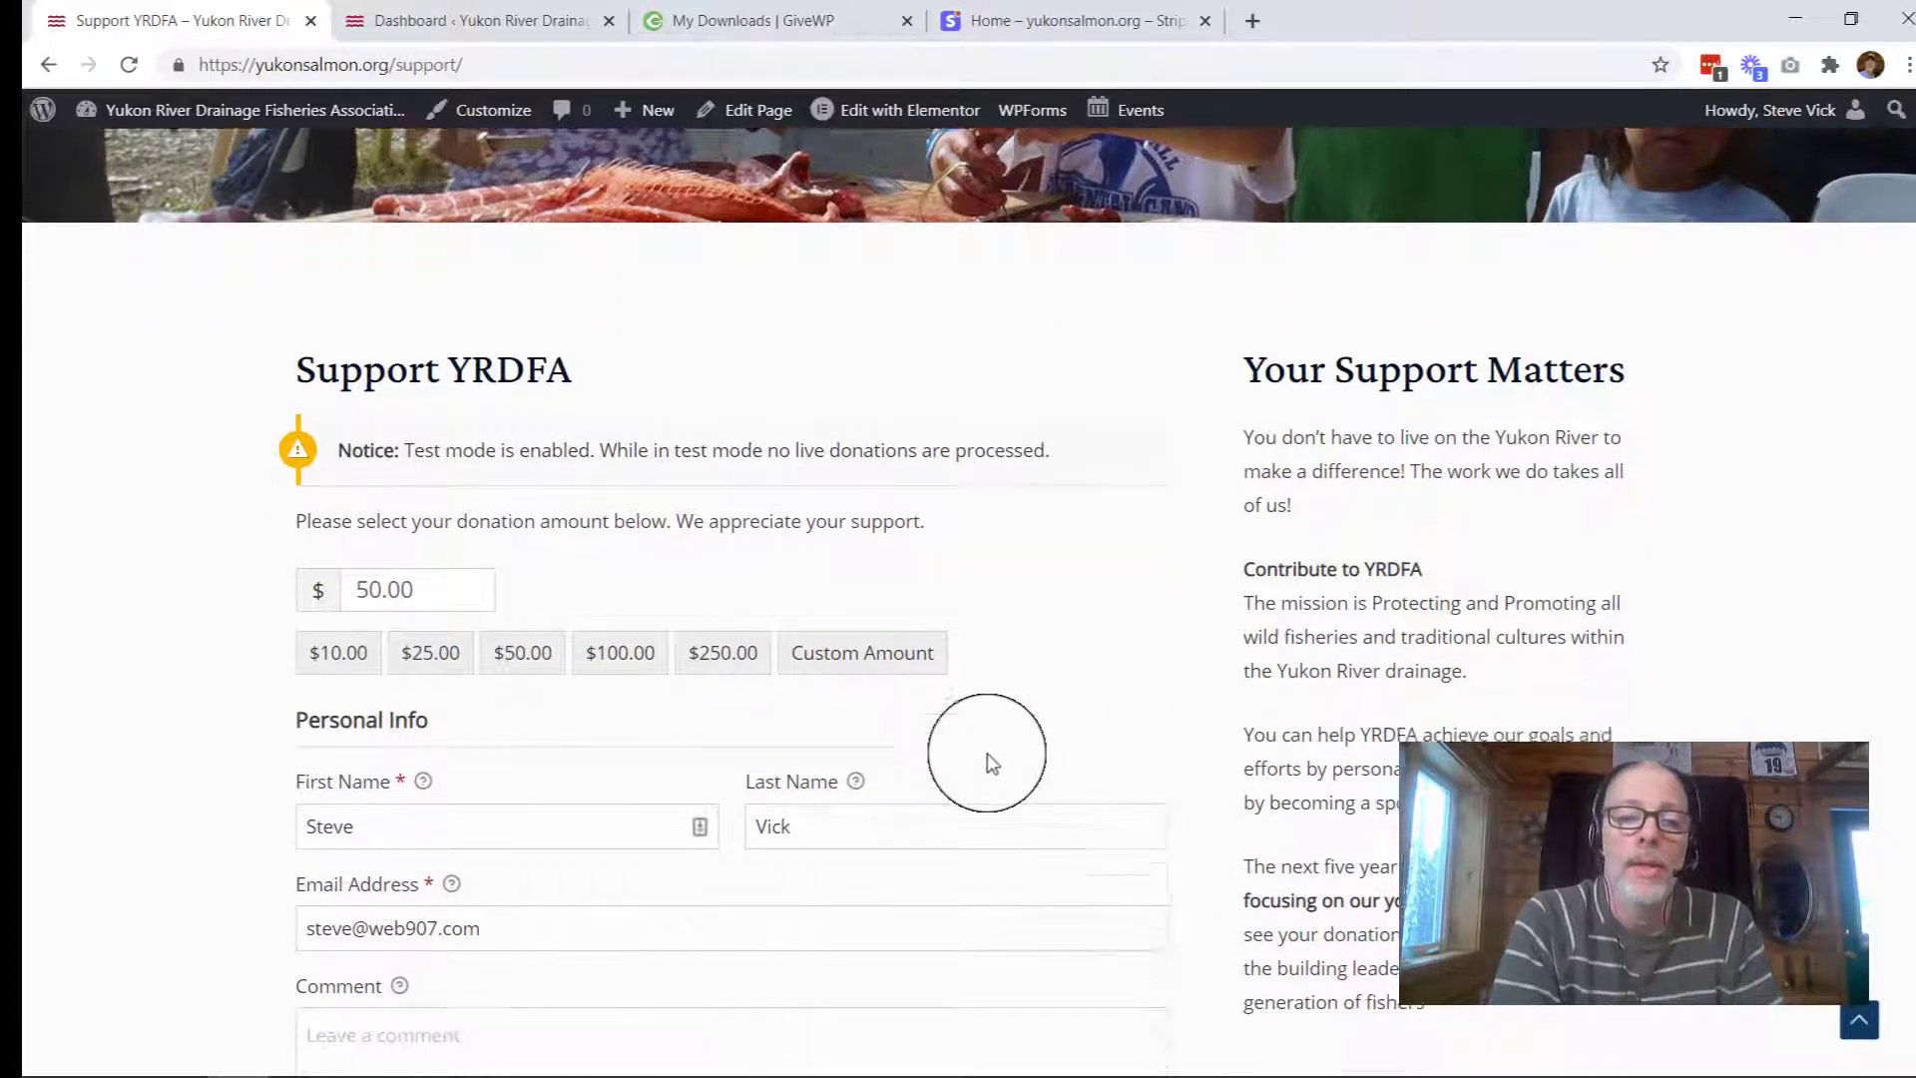
{"action": "scroll", "coordinate": [991, 764], "scroll_direction": "down", "scroll_amount": 4}
{"action": "scroll", "coordinate": [991, 763], "scroll_direction": "up", "scroll_amount": 1}
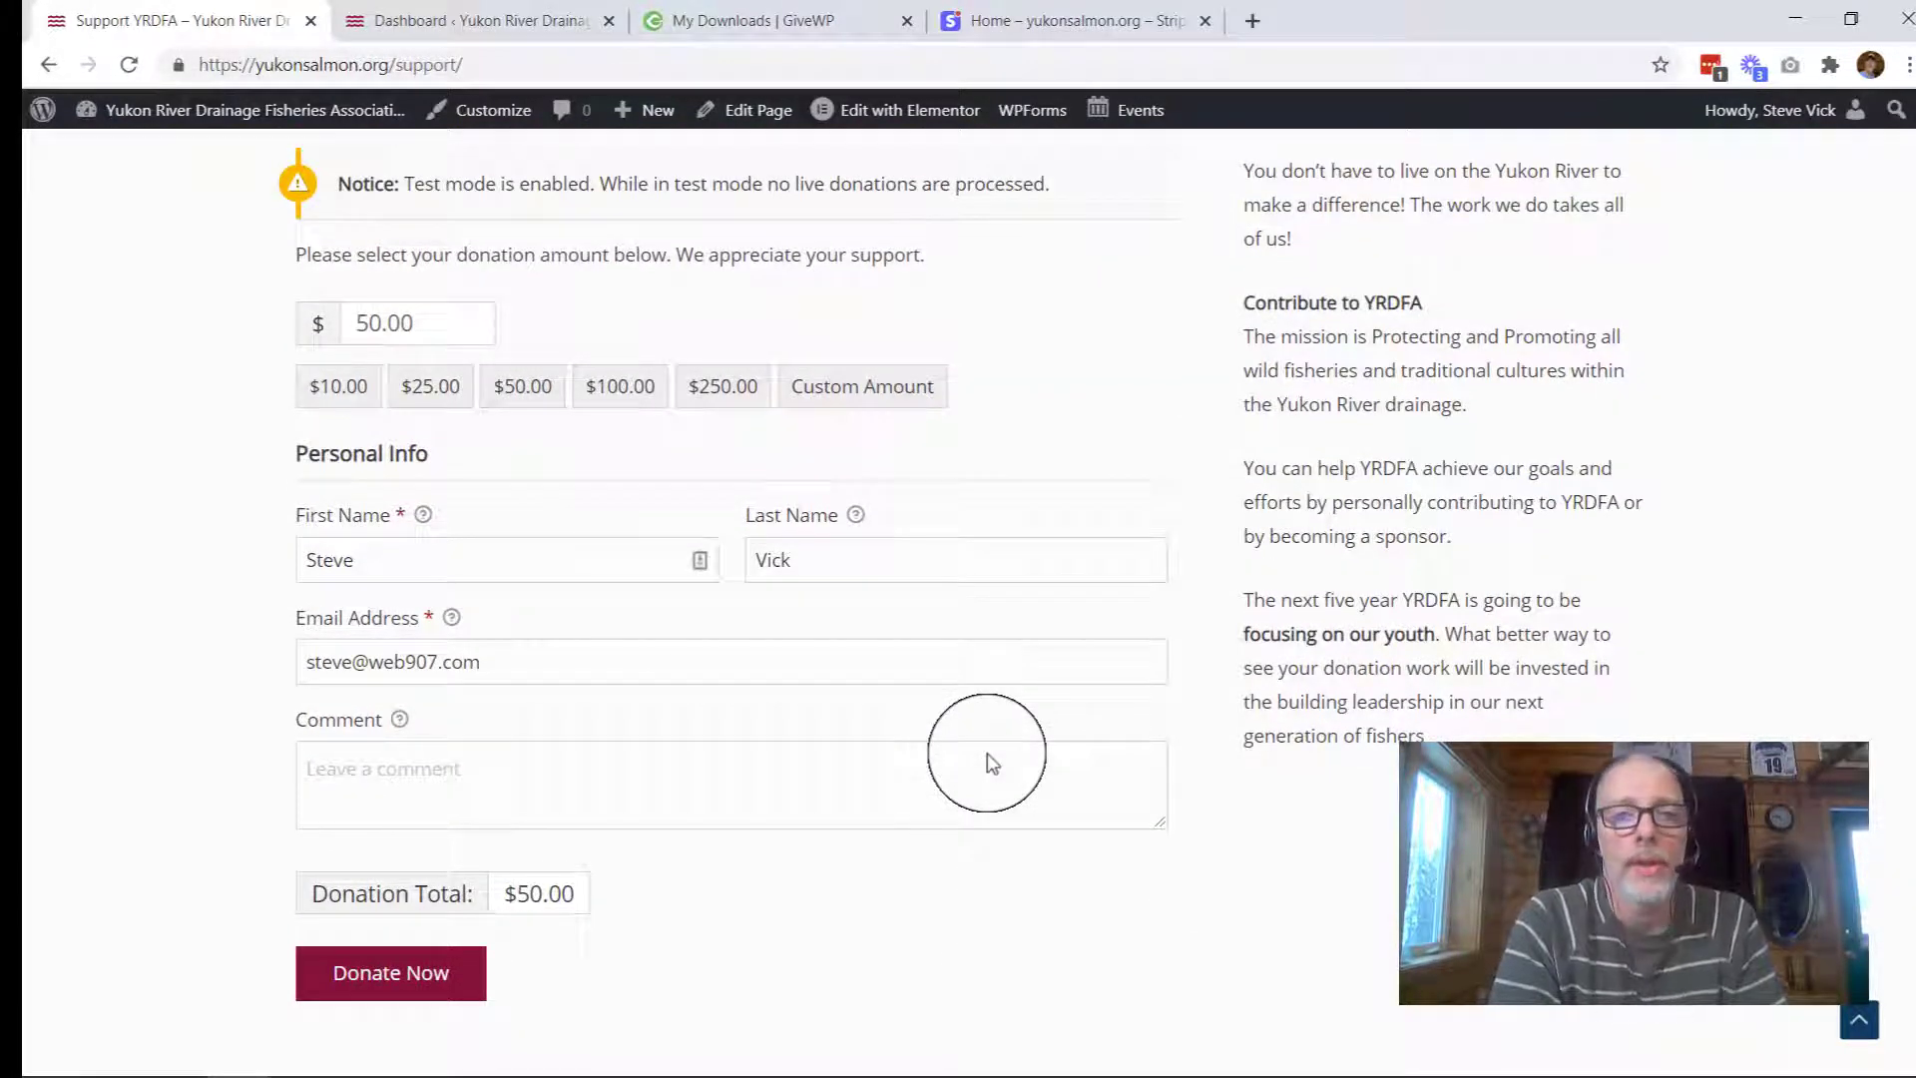
{"action": "scroll", "coordinate": [991, 764], "scroll_direction": "up", "scroll_amount": 9}
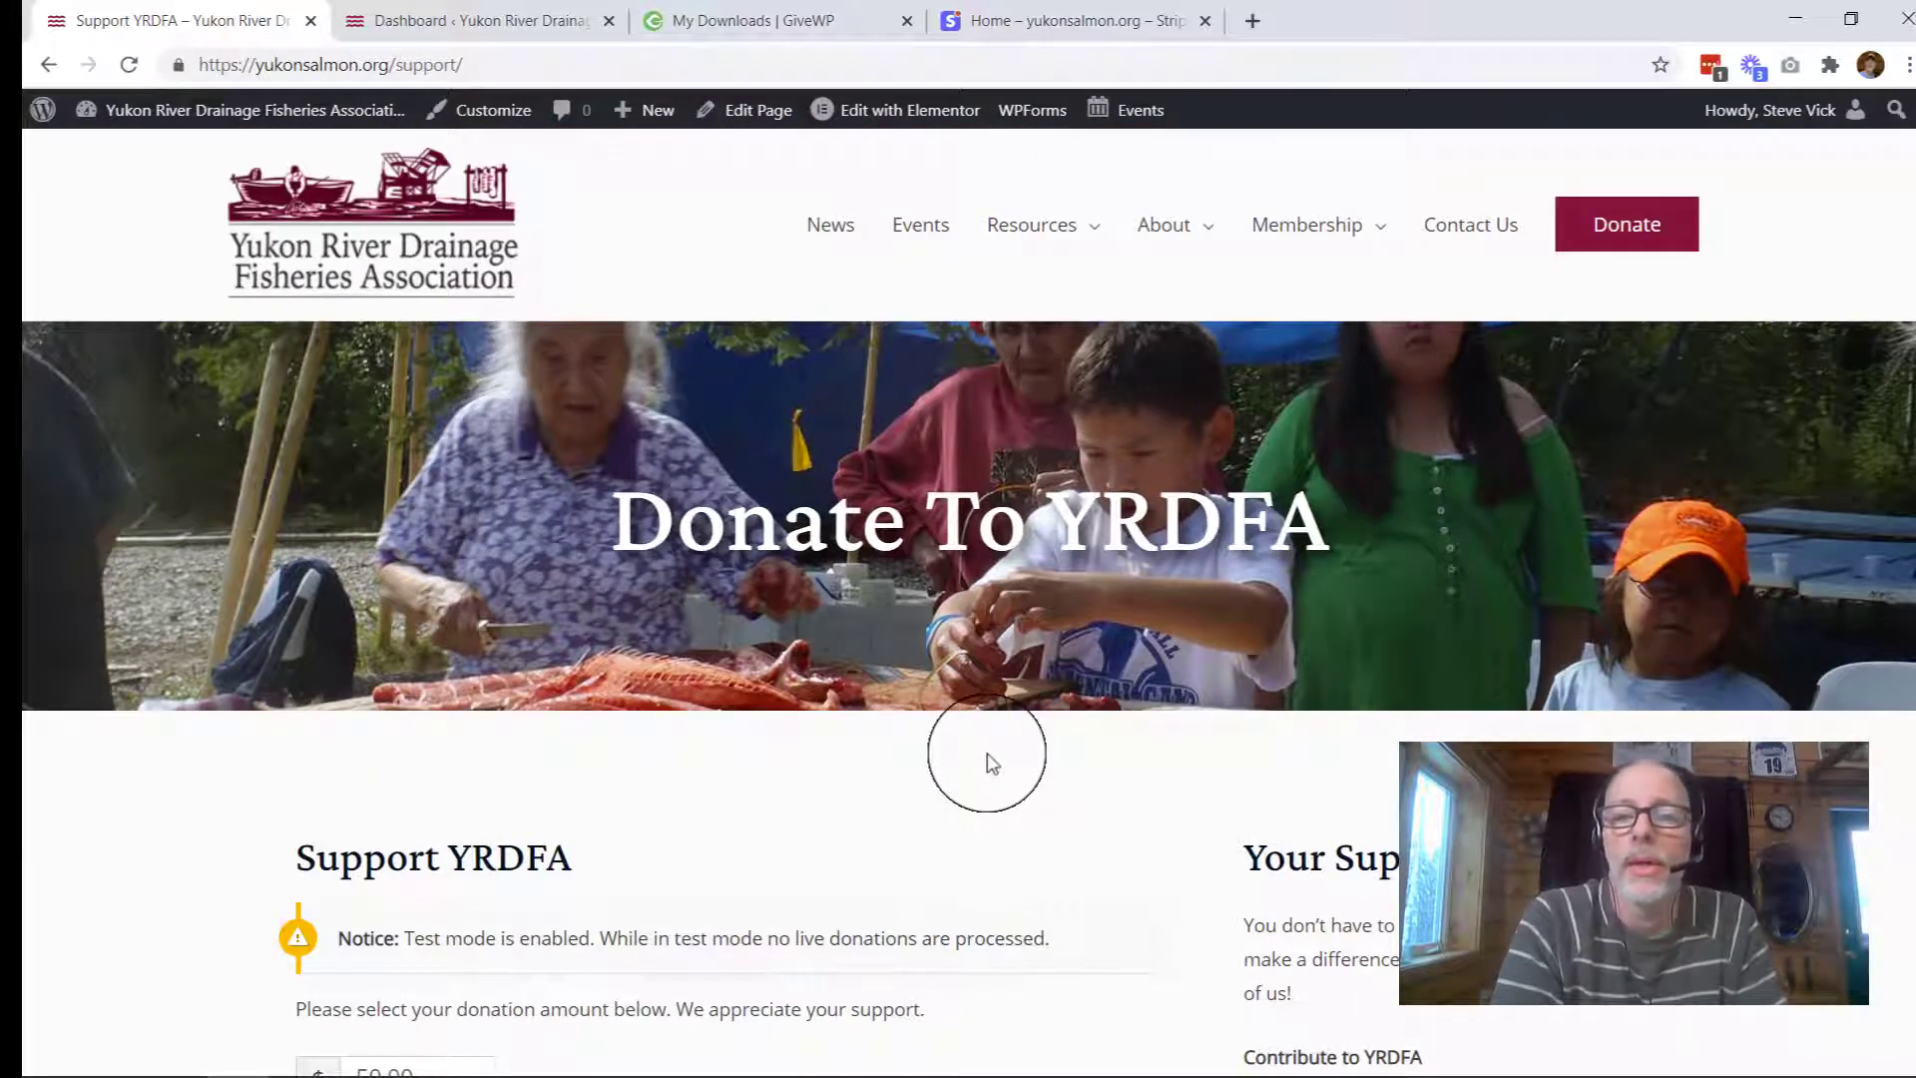
Step: From the WordPress dashboard, open Donations > Settings and review the GiveWP General settings
{"action": "left_click", "coordinate": [437, 21]}
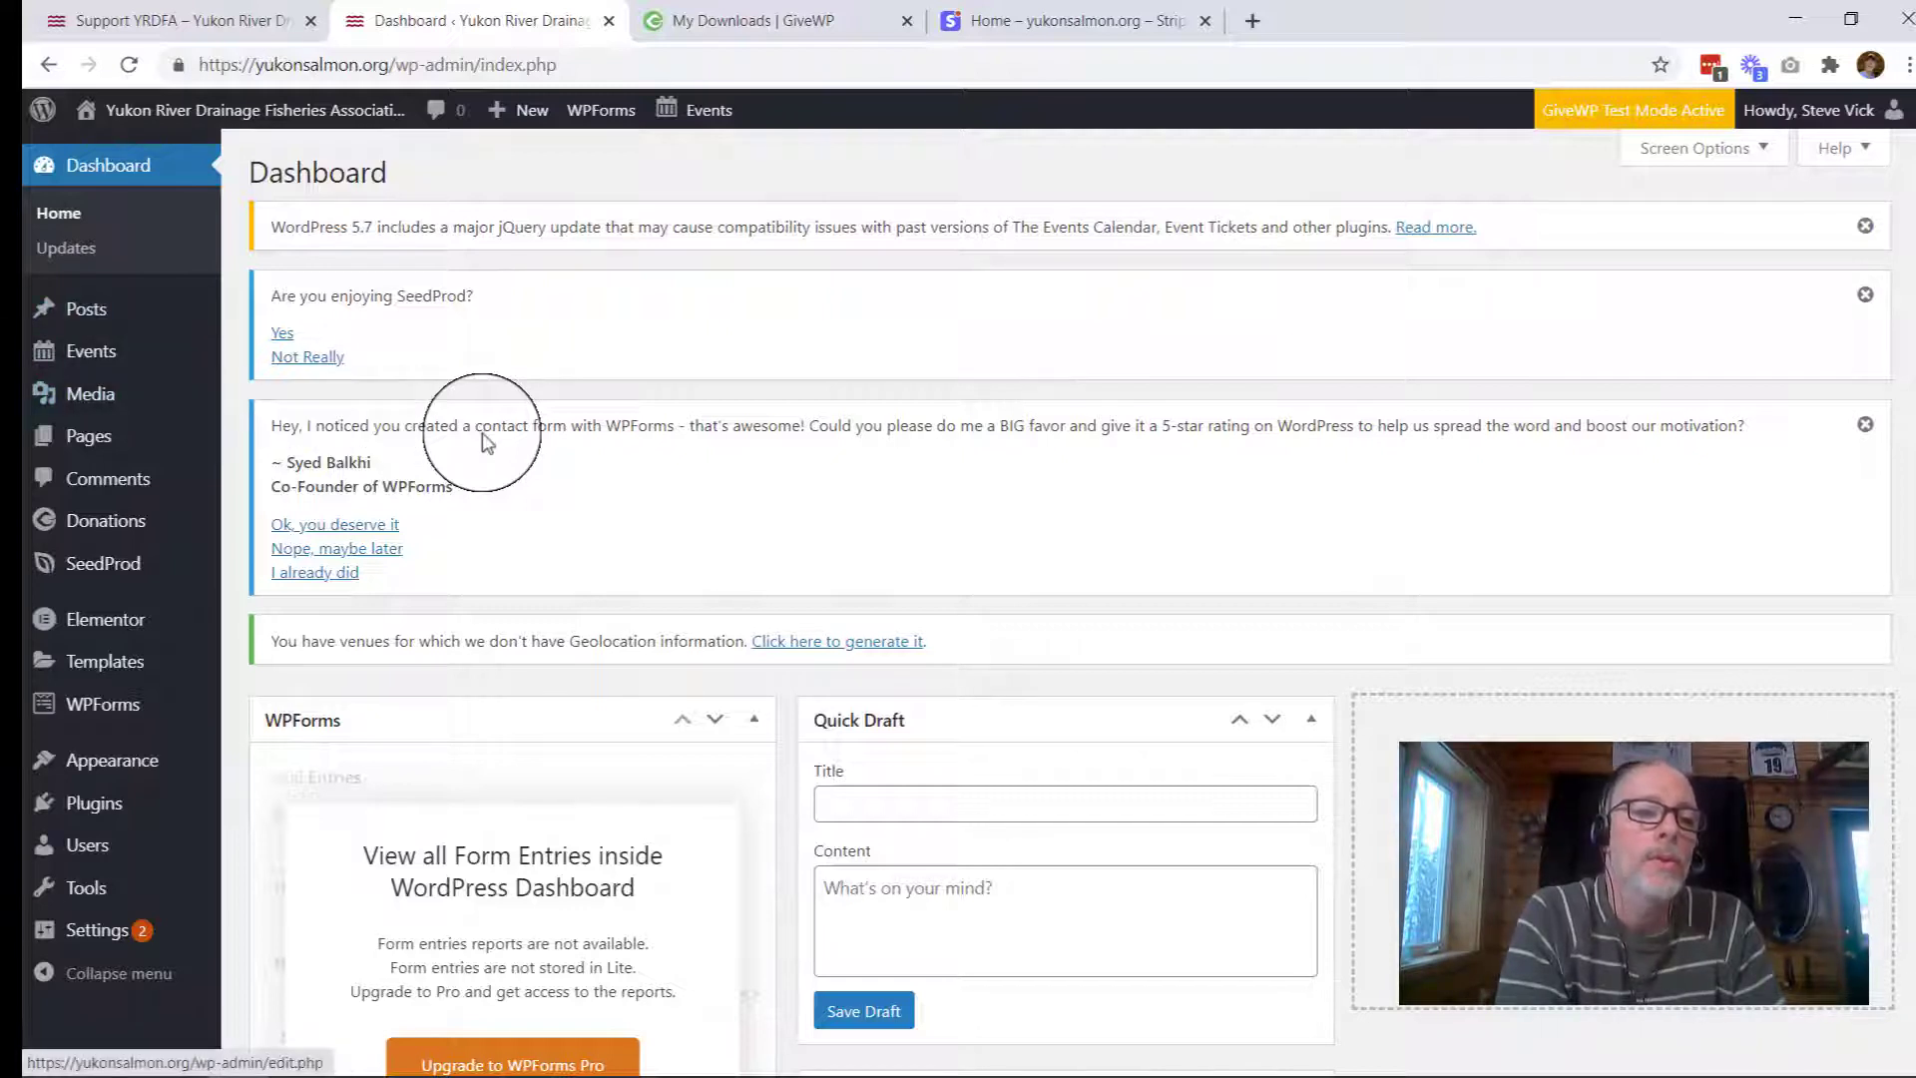
{"action": "mouse_move", "coordinate": [103, 504]}
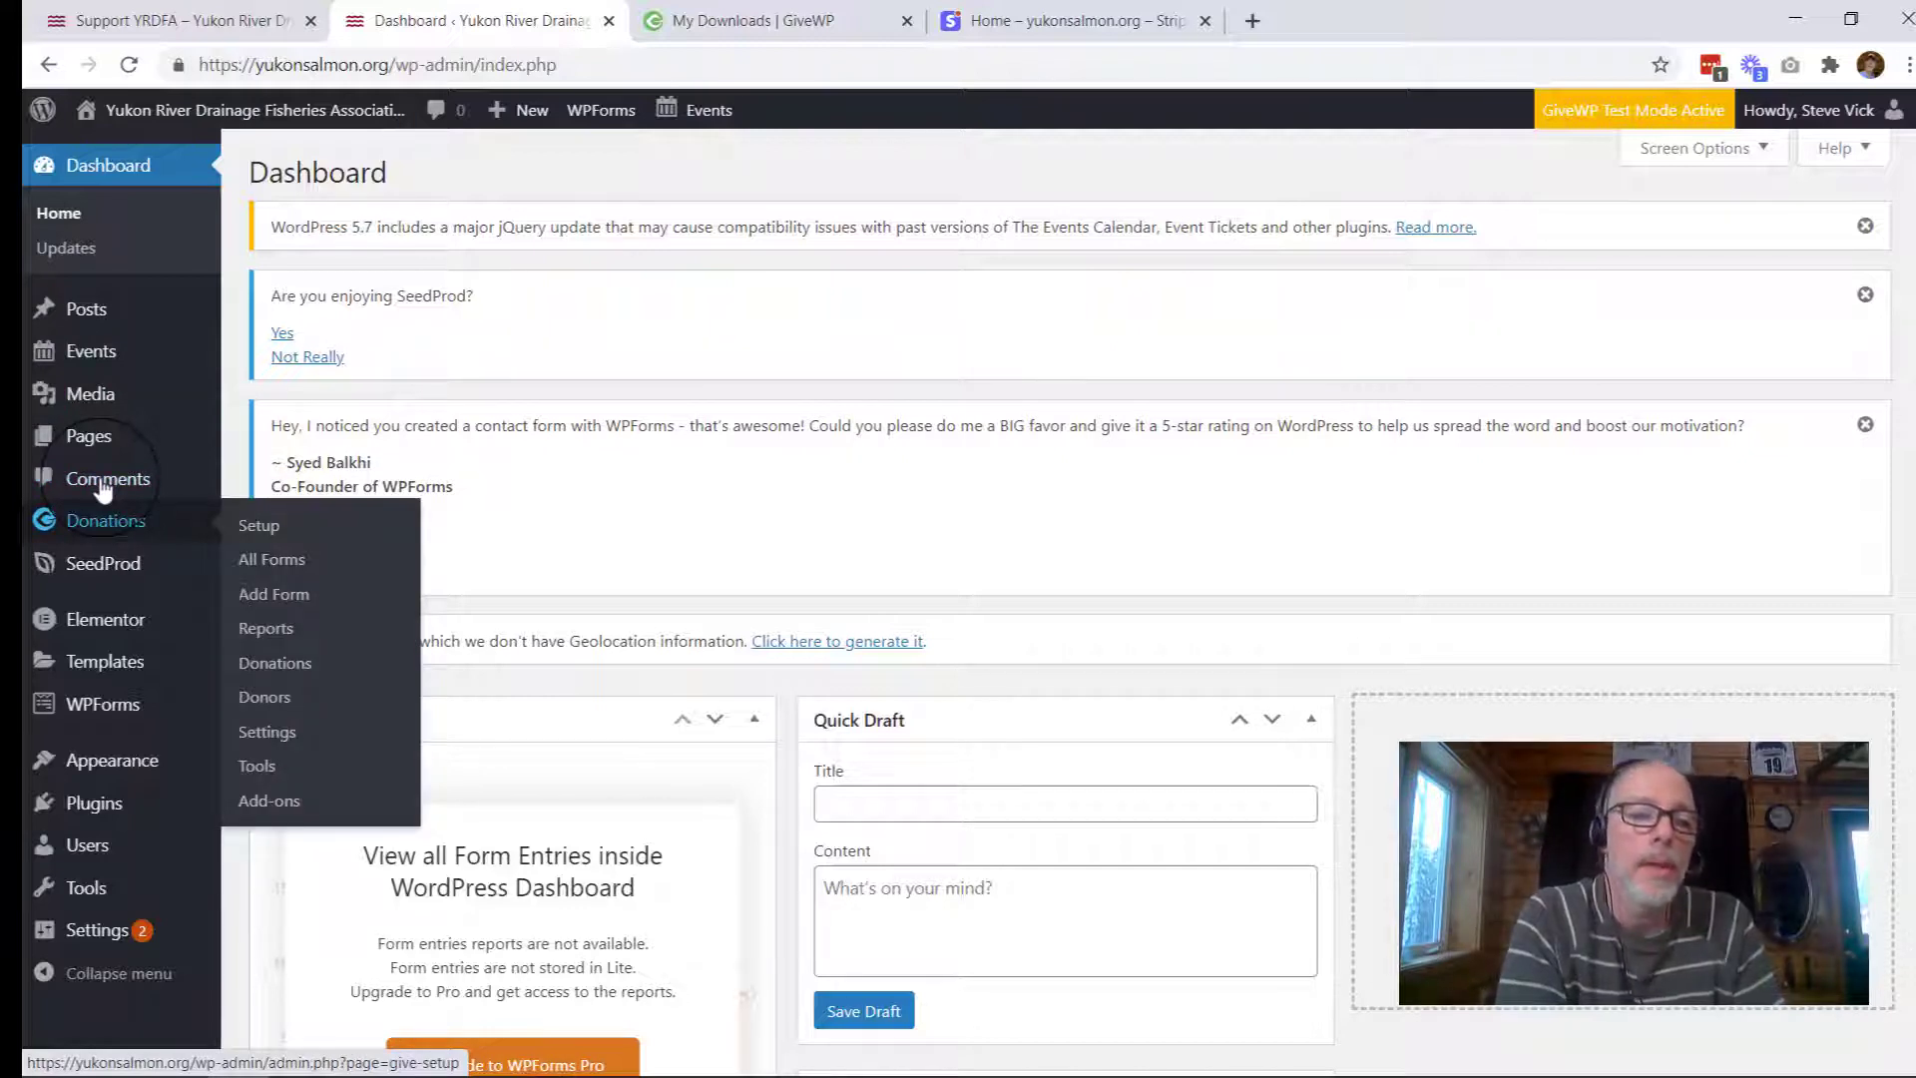
{"action": "left_click", "coordinate": [261, 736]}
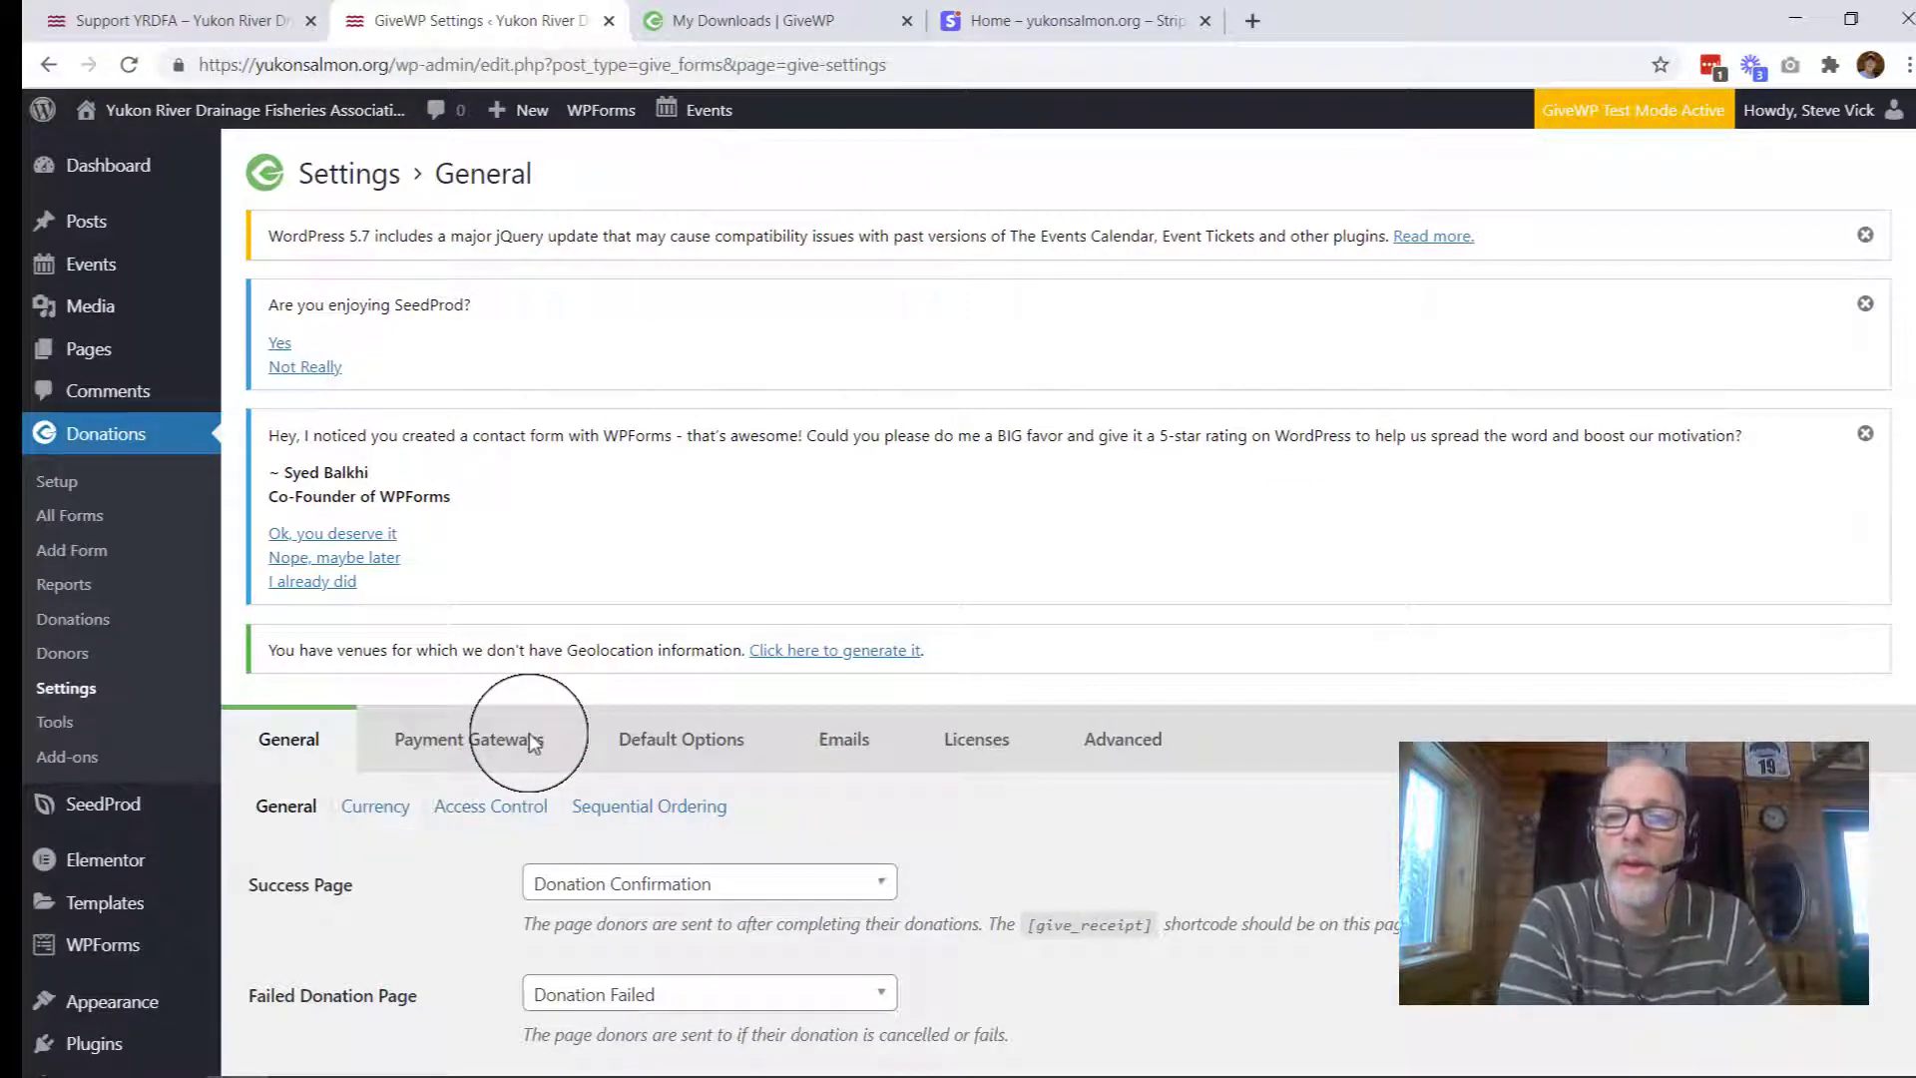
{"action": "scroll", "coordinate": [1545, 789], "scroll_direction": "down", "scroll_amount": 4}
{"action": "scroll", "coordinate": [1545, 768], "scroll_direction": "down", "scroll_amount": 1}
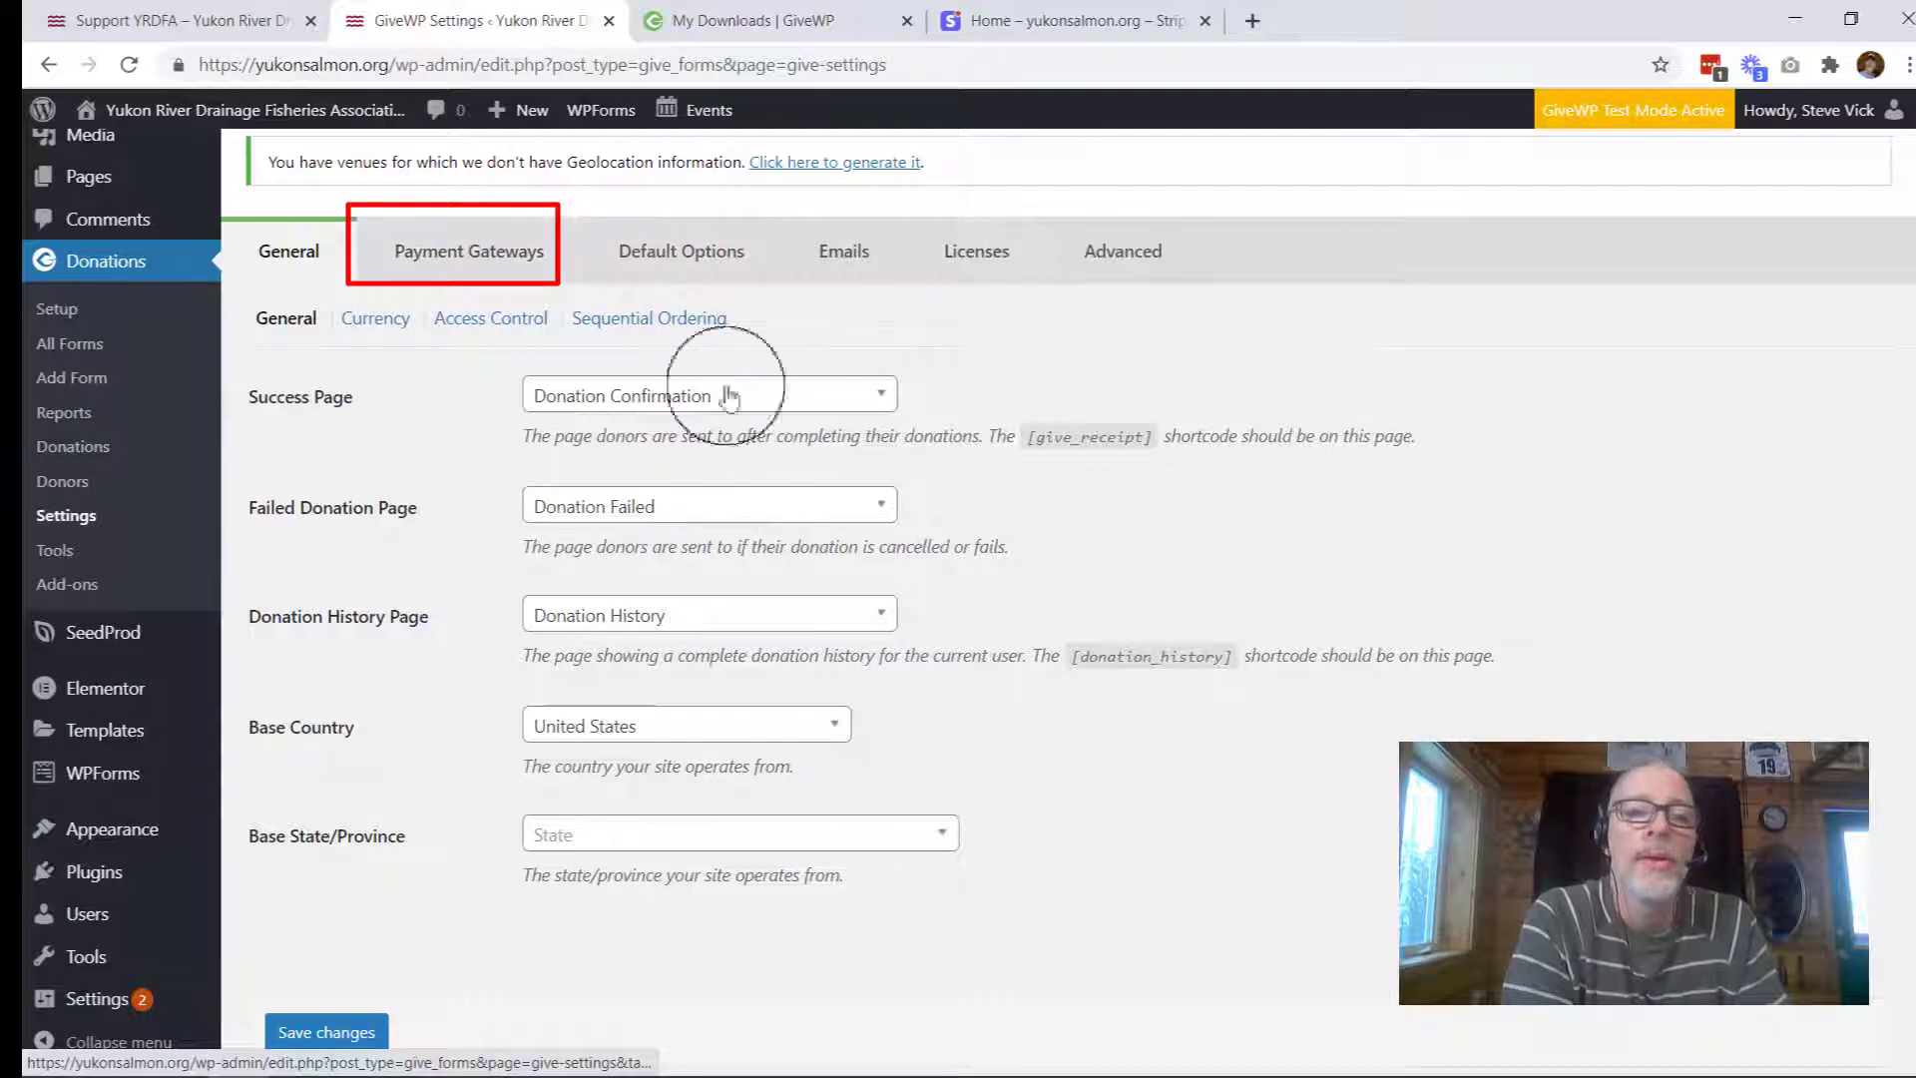
Step: Confirm Test Mode is enabled under Payment Gateways, then open the Stripe gateway settings
{"action": "left_click", "coordinate": [428, 252]}
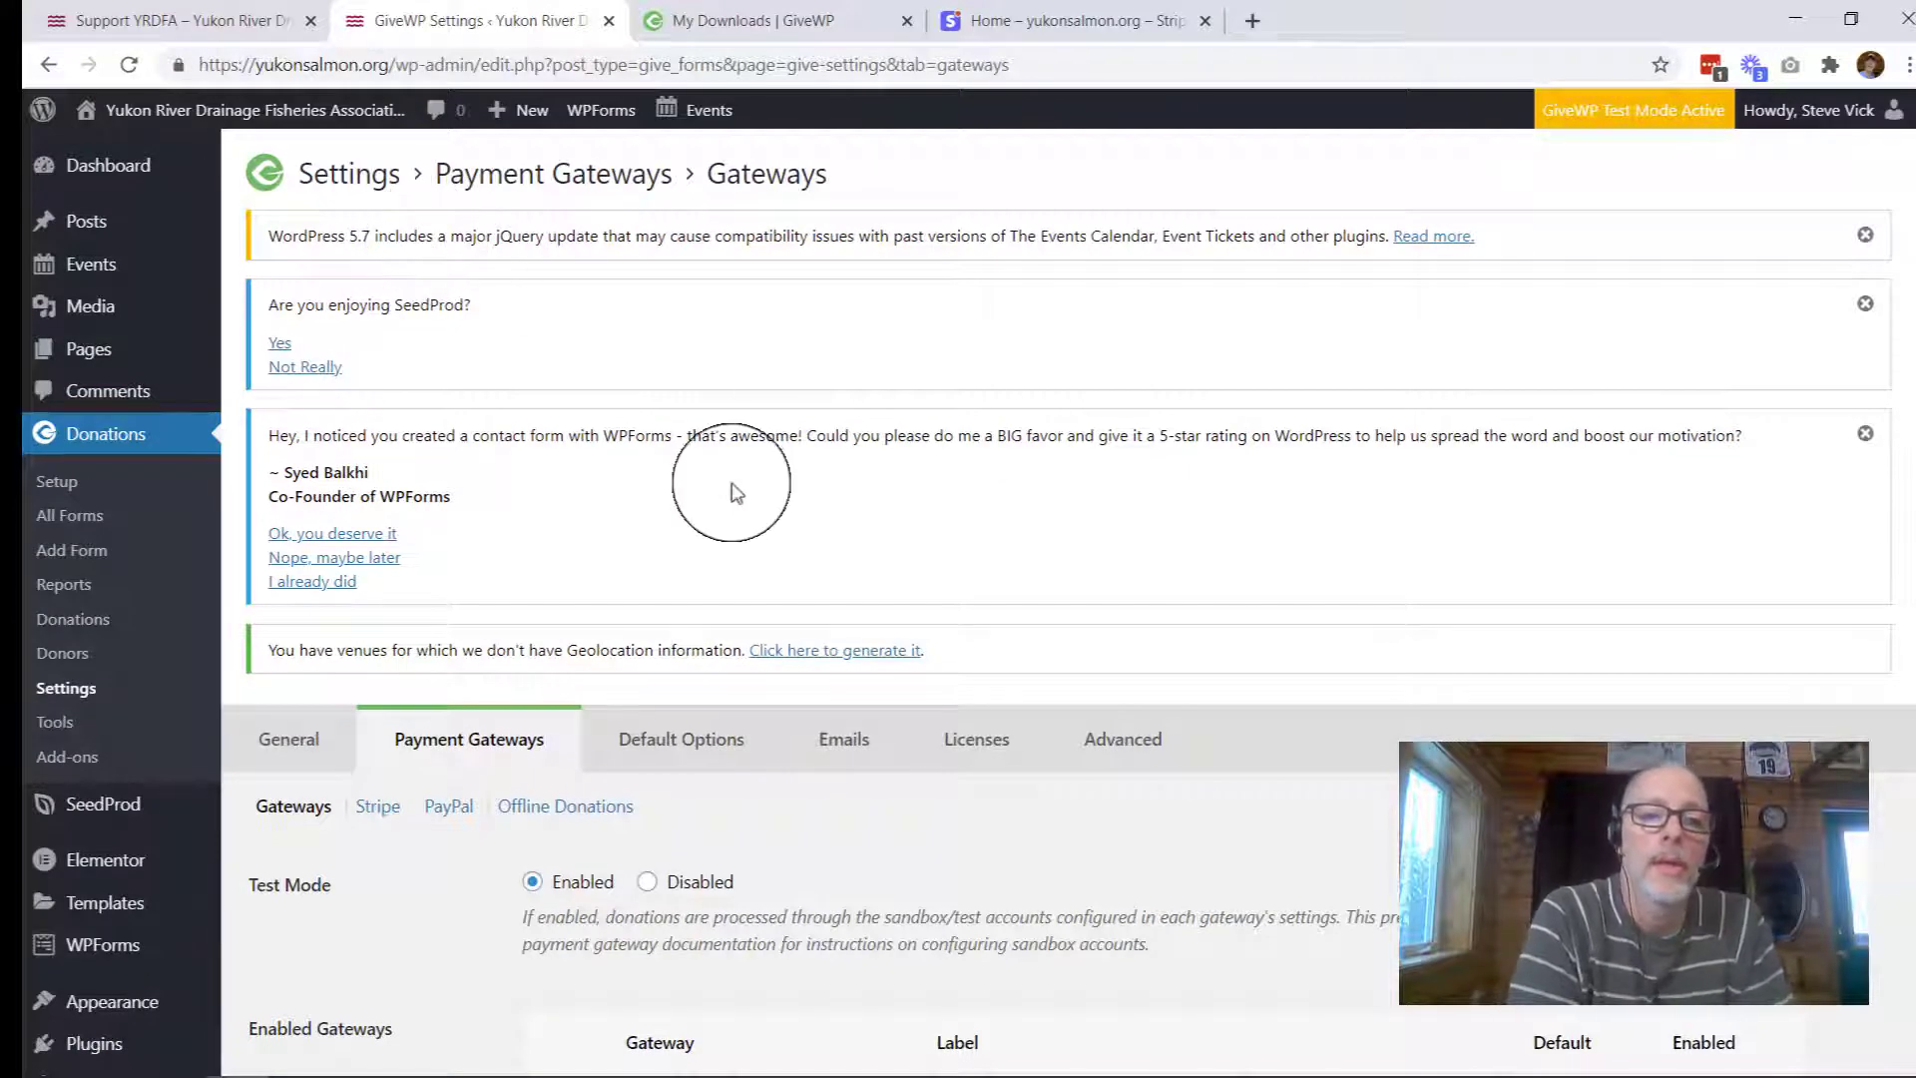
{"action": "scroll", "coordinate": [731, 487], "scroll_direction": "down", "scroll_amount": 4}
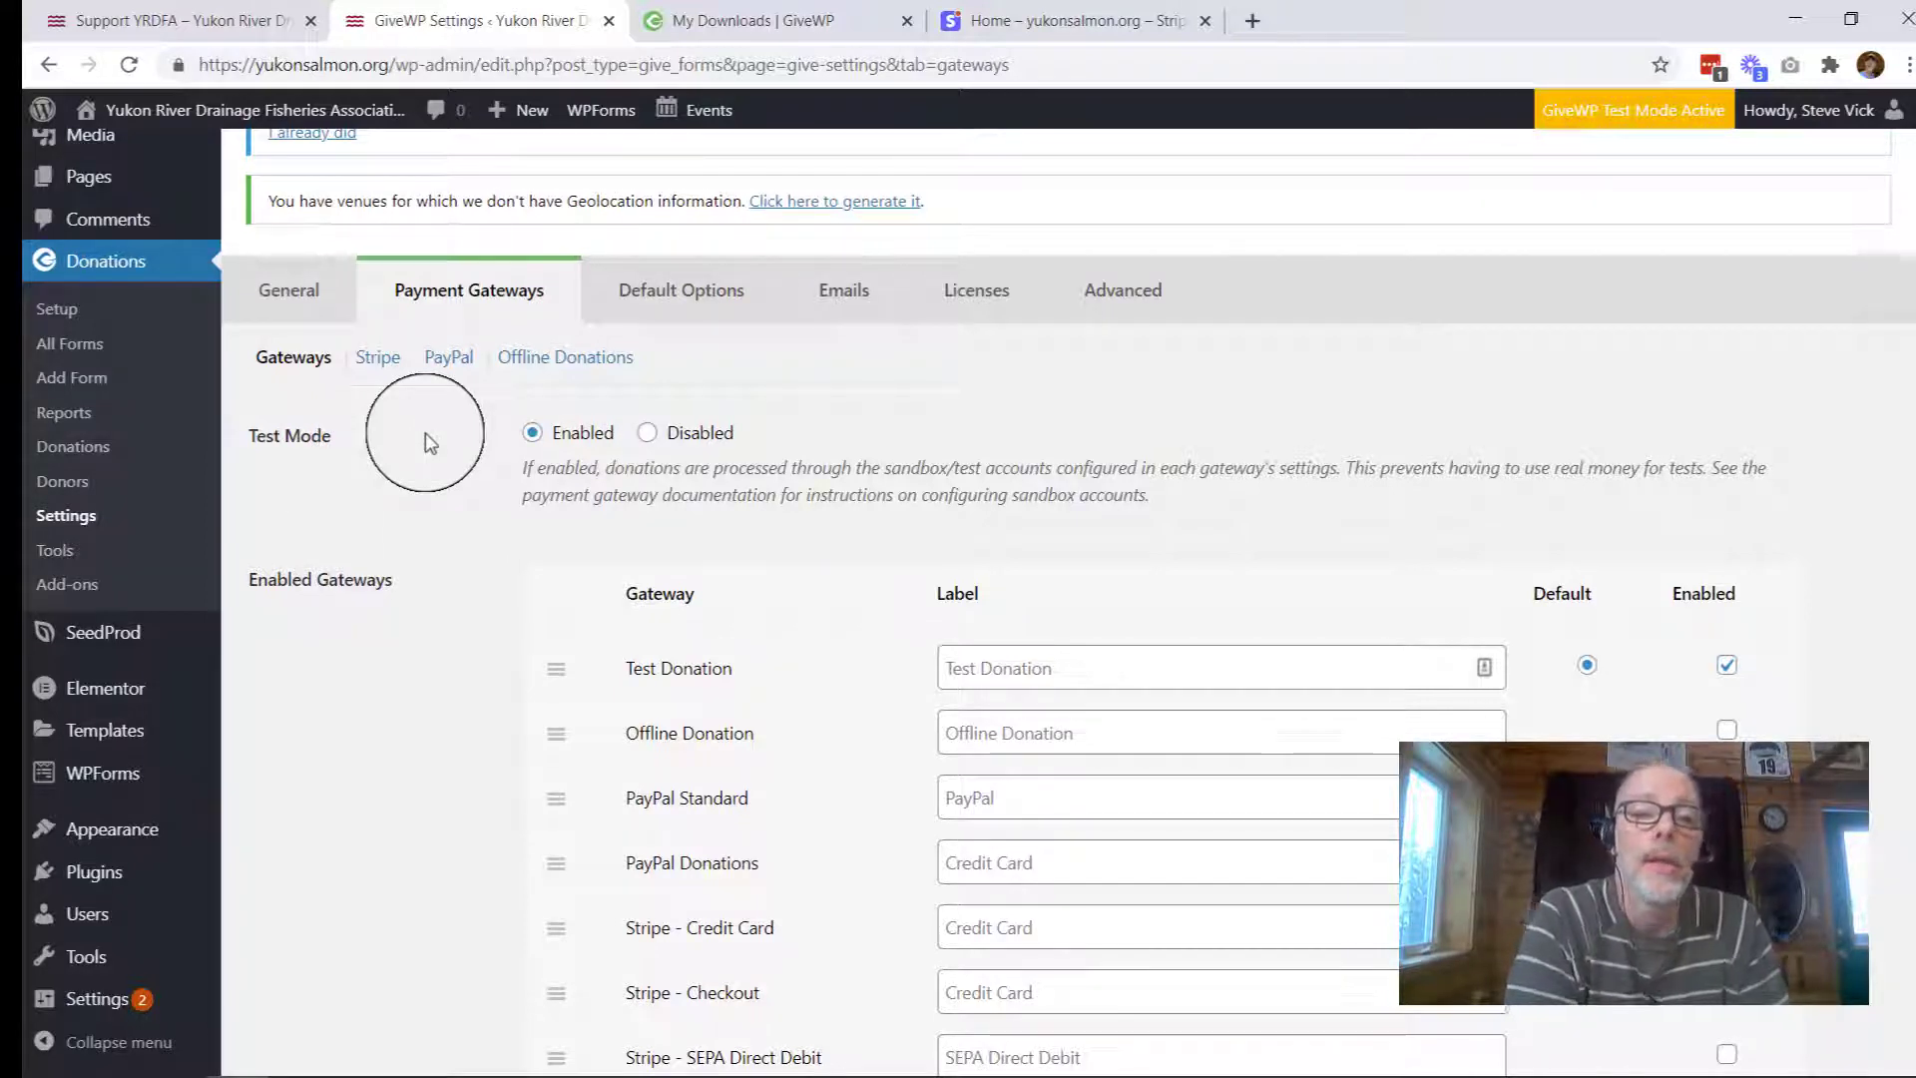
{"action": "left_click", "coordinate": [378, 357]}
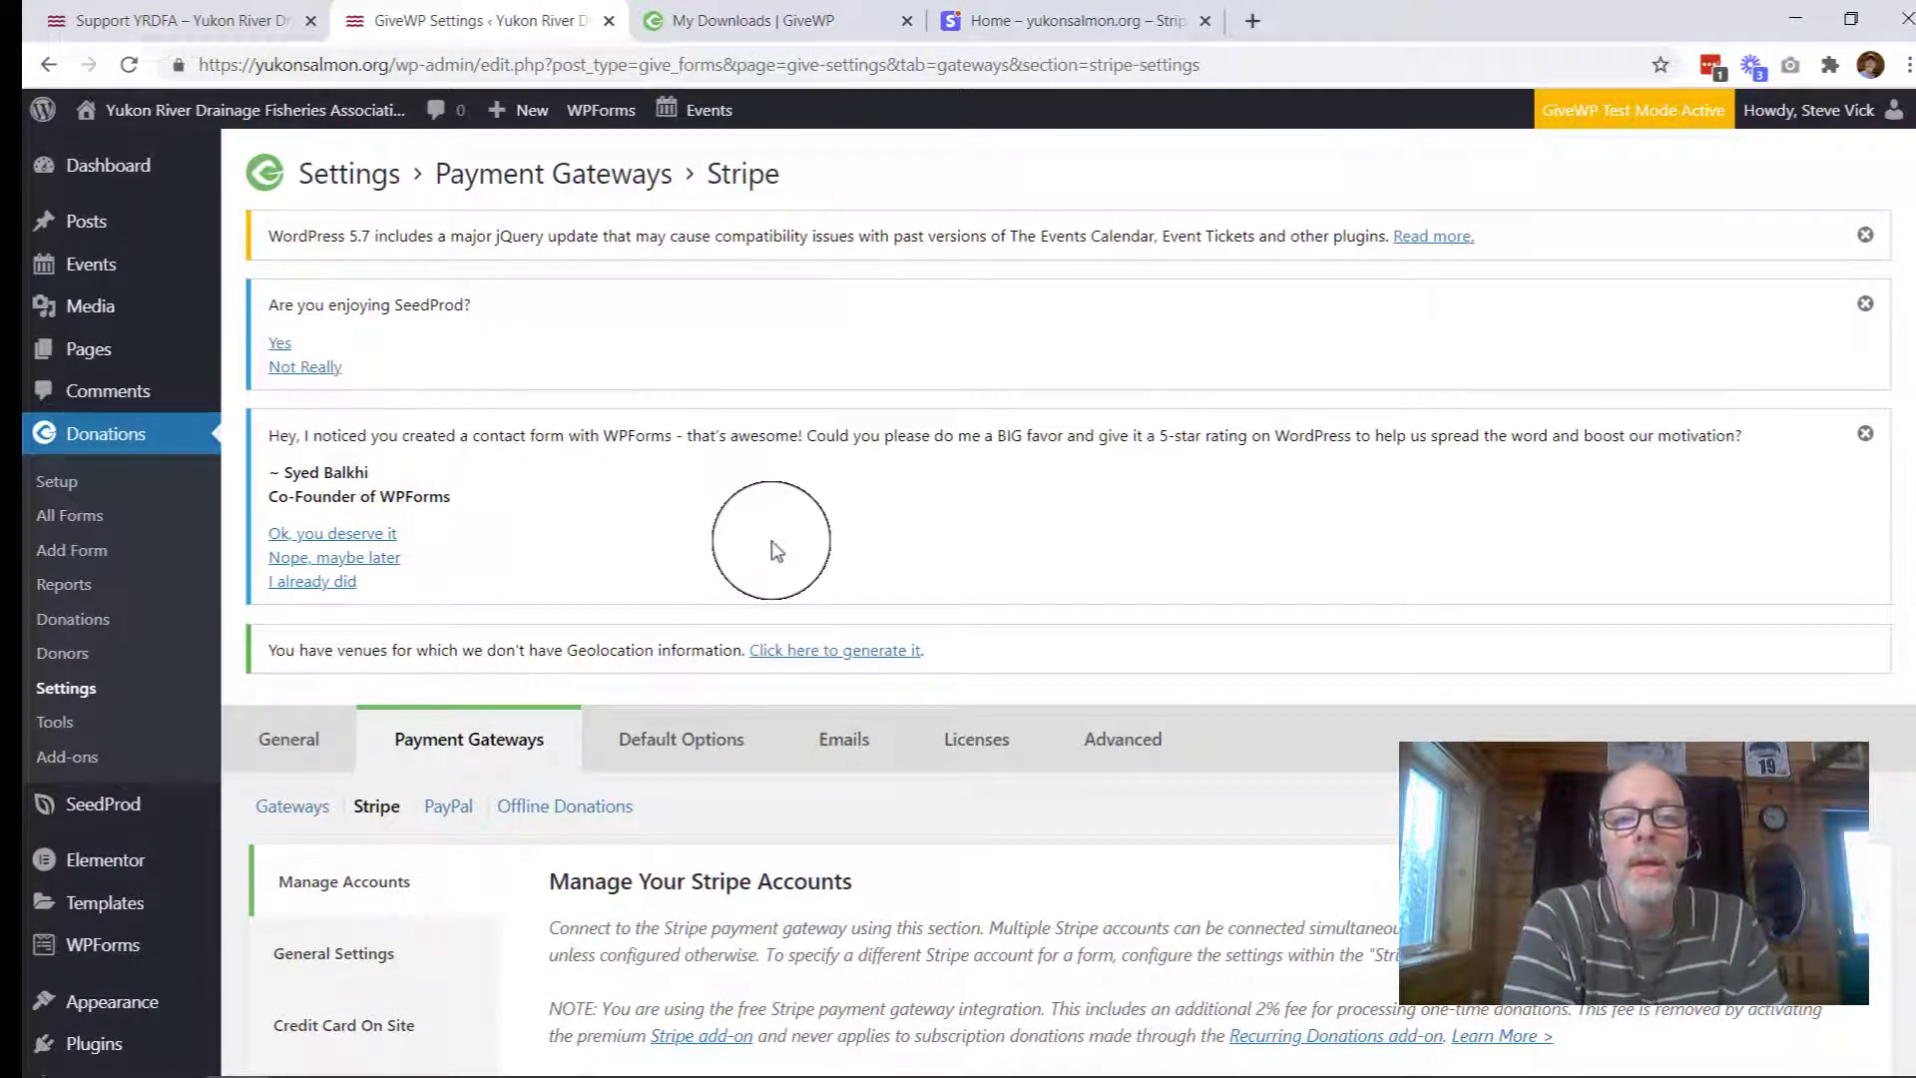
{"action": "scroll", "coordinate": [775, 551], "scroll_direction": "down", "scroll_amount": 6}
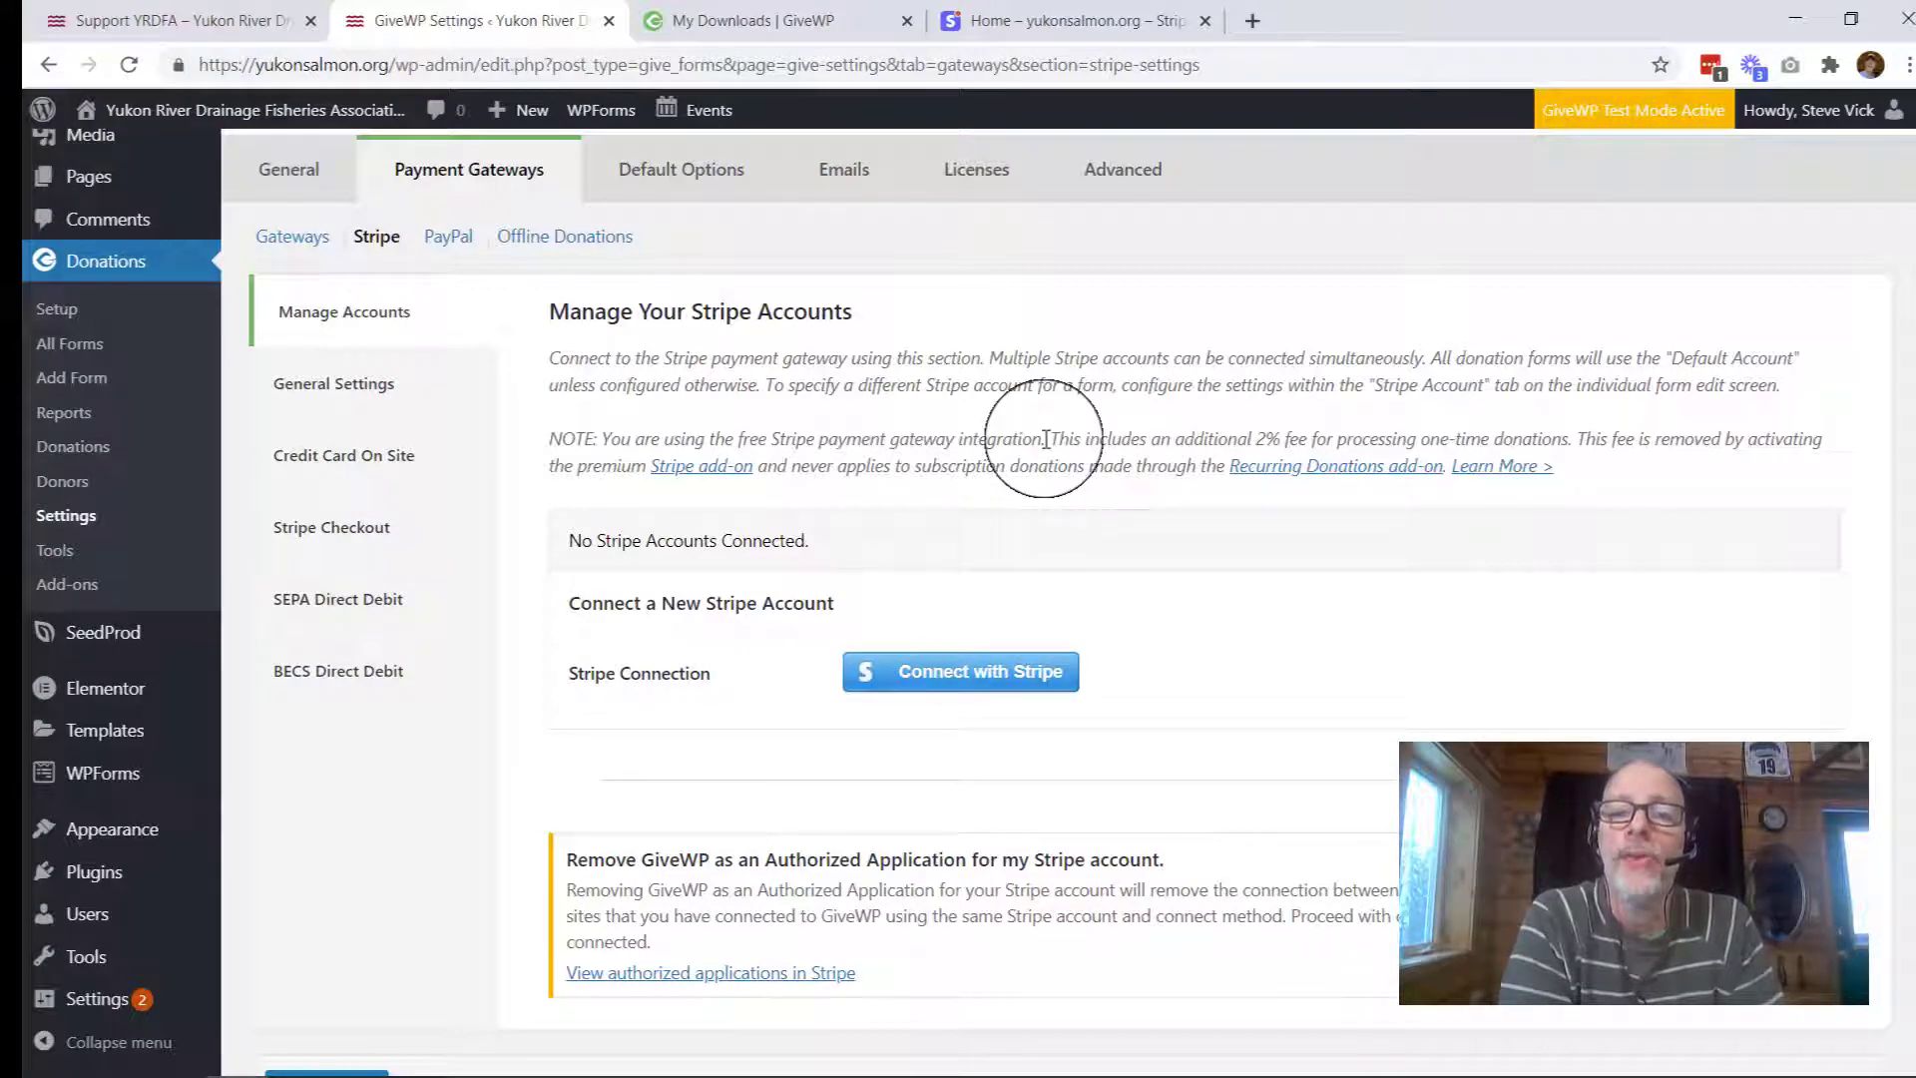
{"action": "left_click_drag", "start_coordinate": [1046, 439], "coordinate": [1417, 434]}
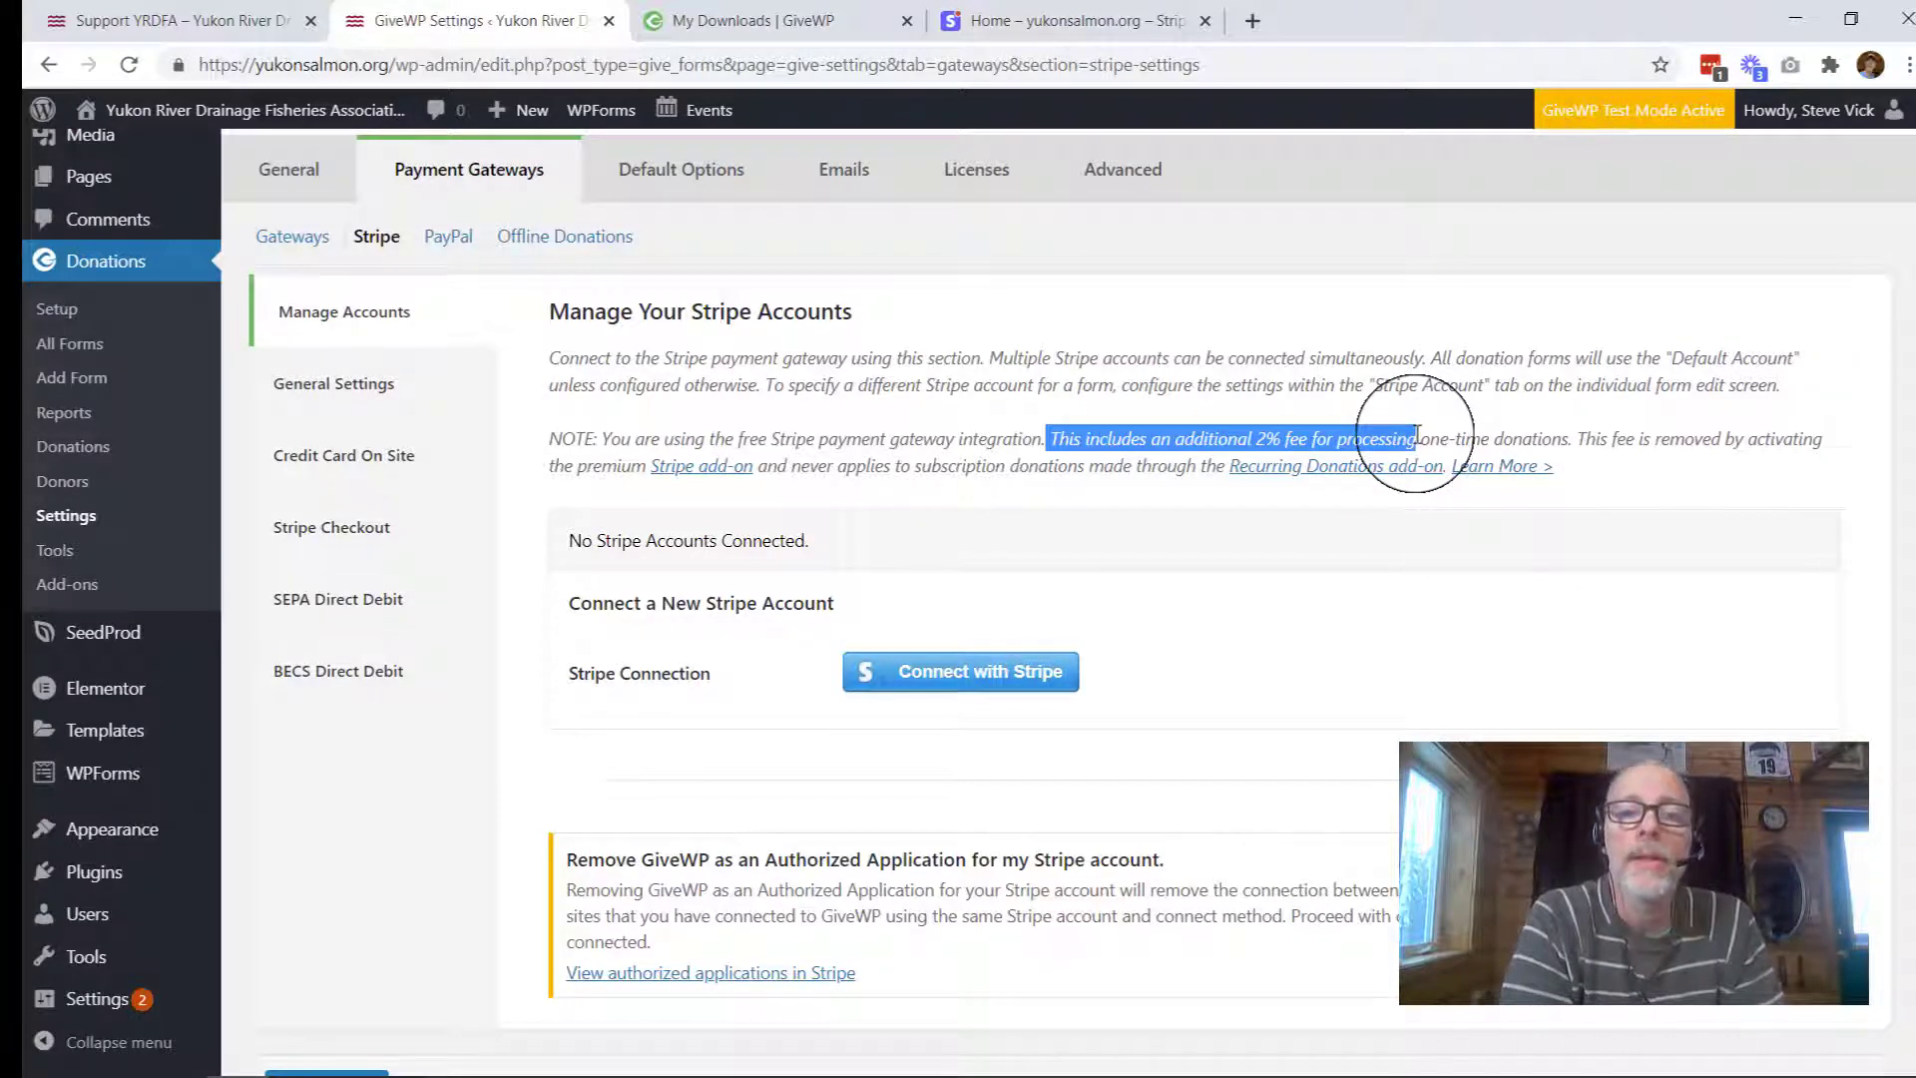
{"action": "left_click", "coordinate": [950, 429]}
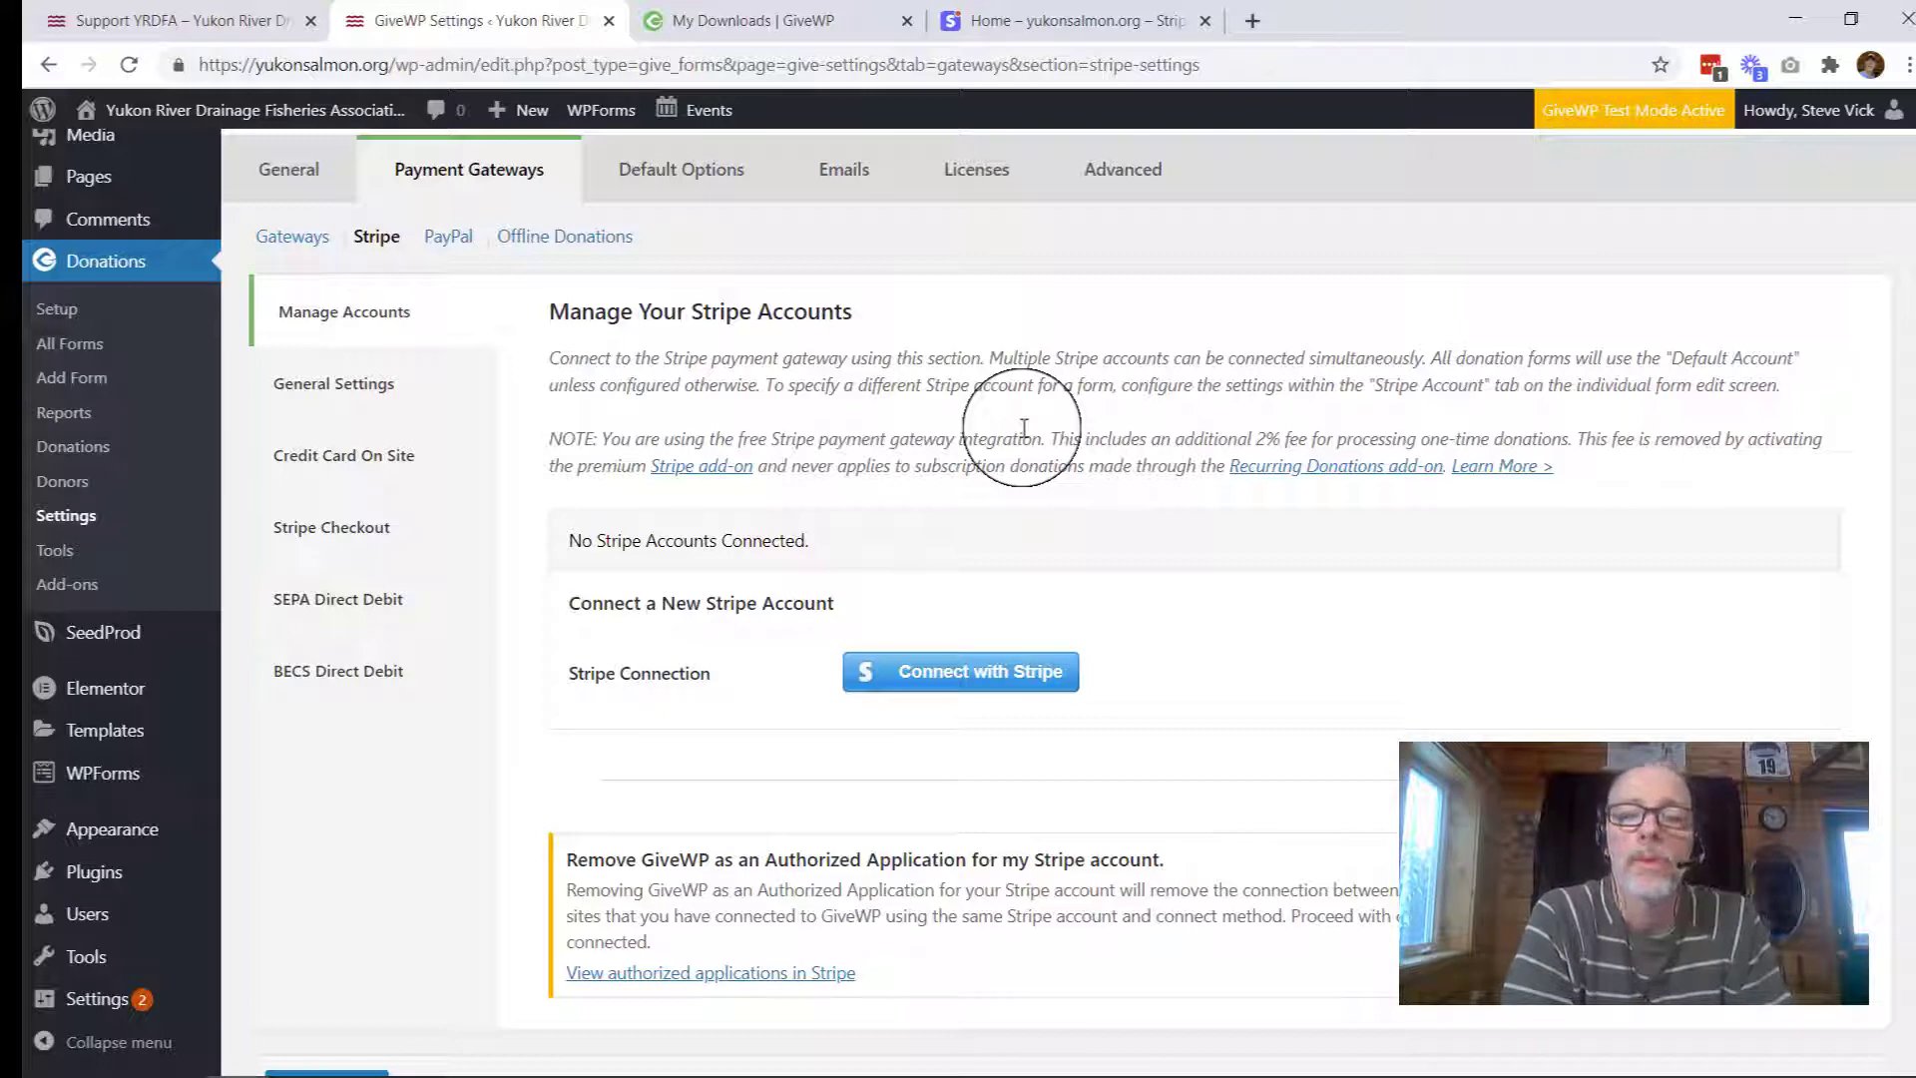
{"action": "scroll", "coordinate": [1024, 428], "scroll_direction": "up", "scroll_amount": 6}
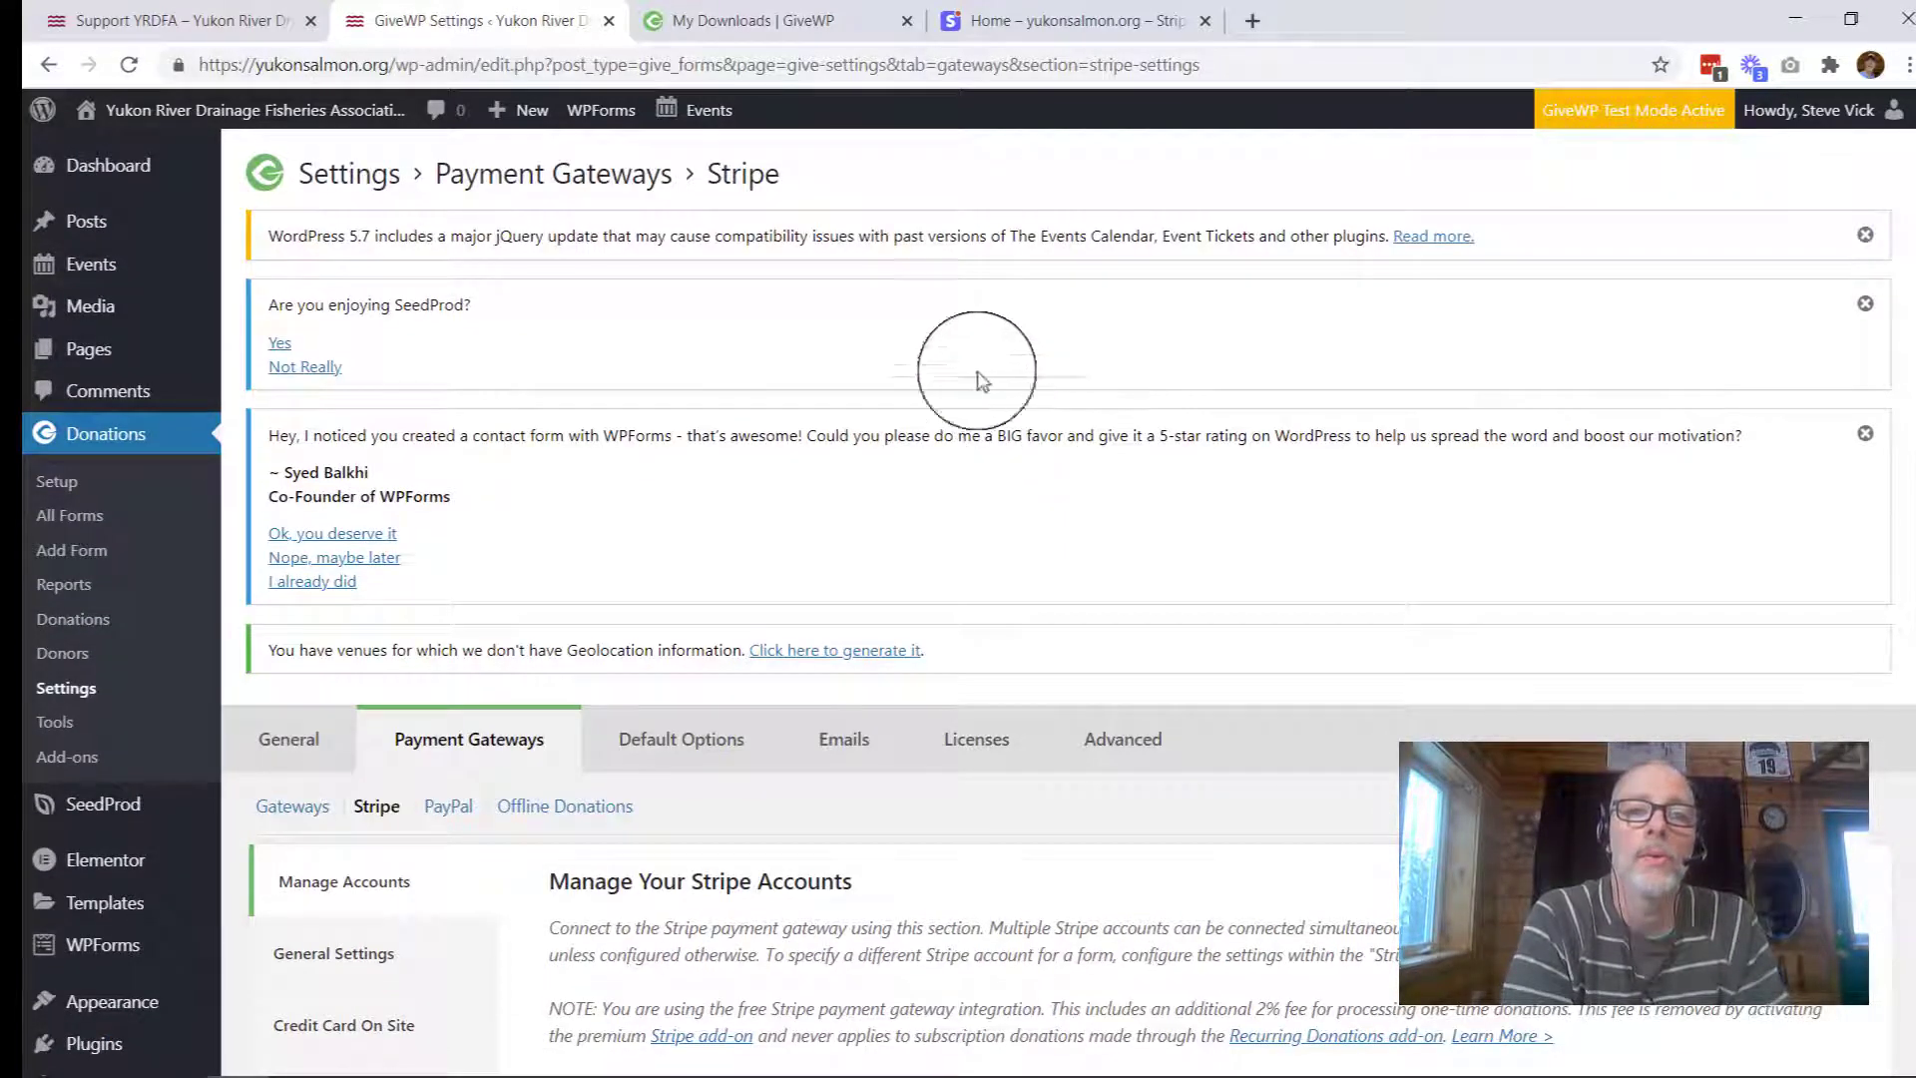
Step: On givewp.com, browse Add-ons > Payment Gateways and open the Stripe Gateway add-on page
{"action": "left_click", "coordinate": [713, 26]}
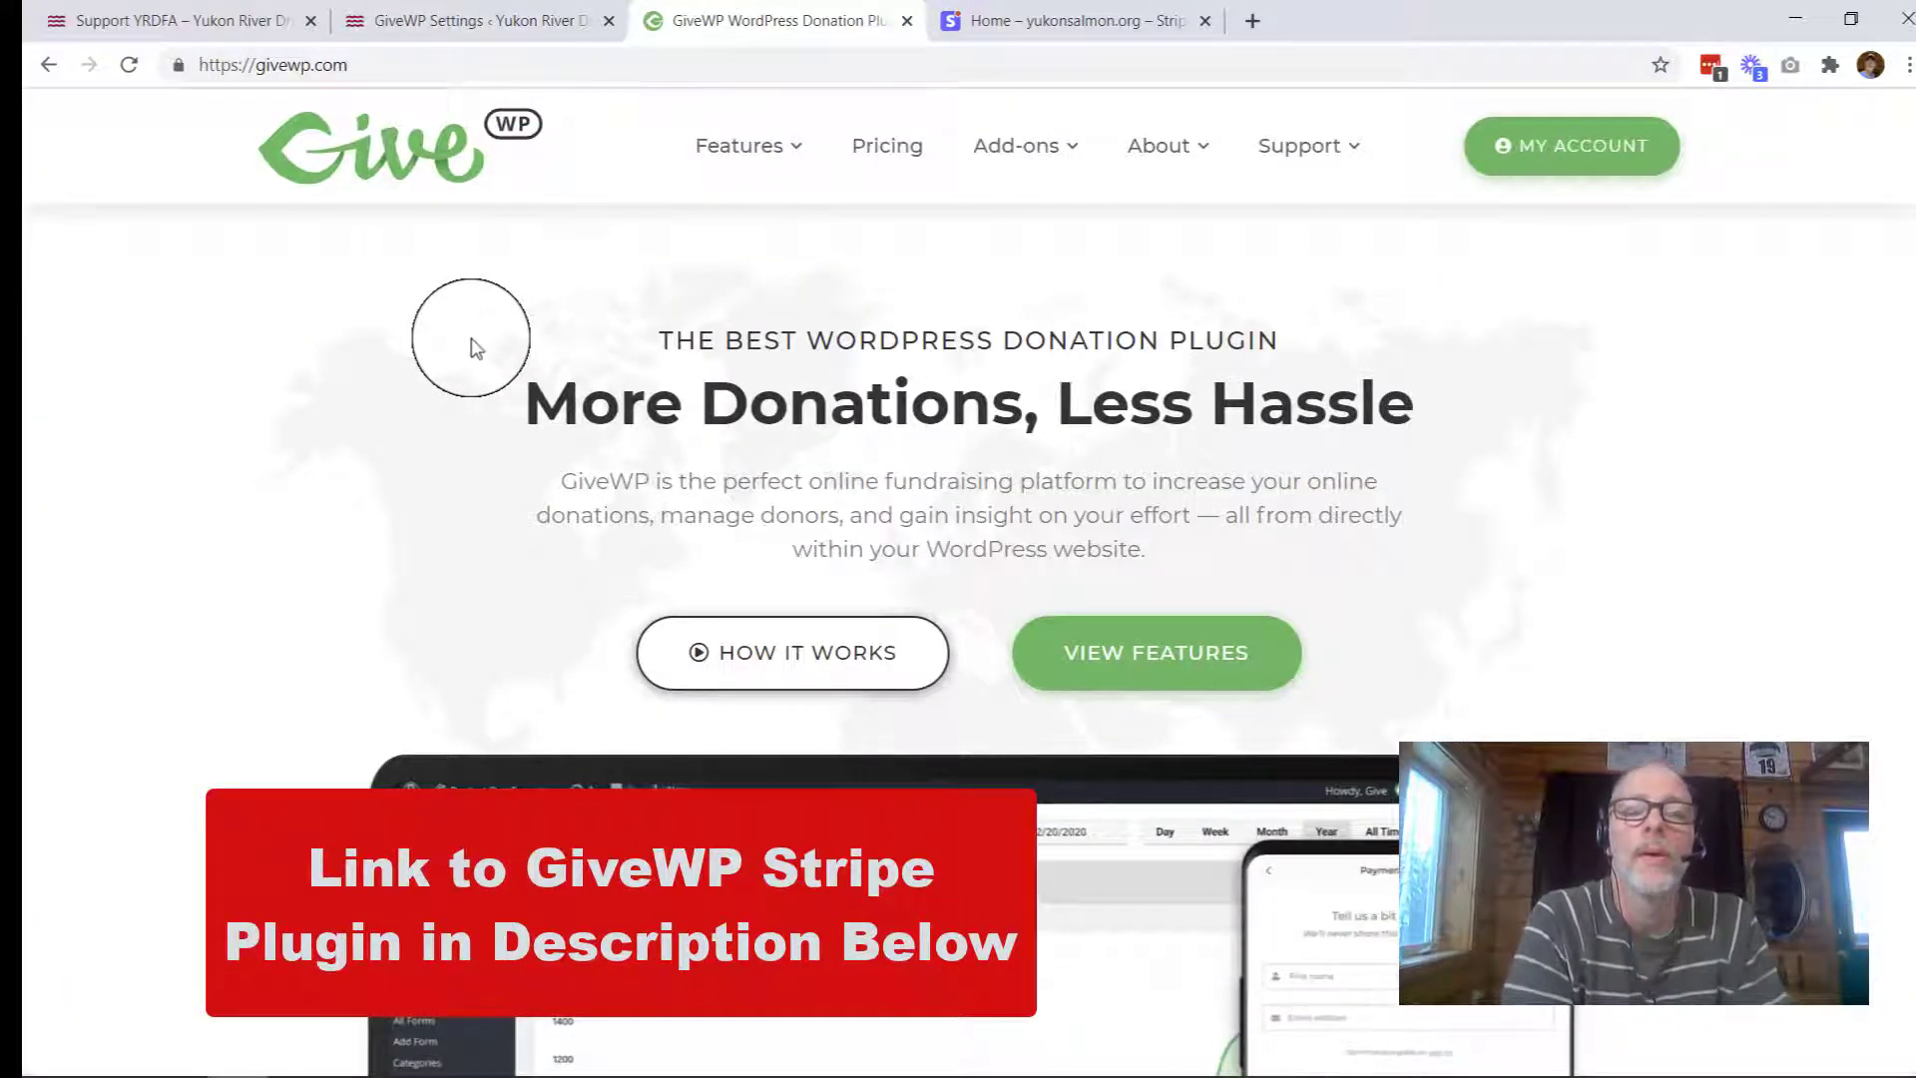
{"action": "scroll", "coordinate": [474, 347], "scroll_direction": "down", "scroll_amount": 2}
{"action": "scroll", "coordinate": [474, 346], "scroll_direction": "up", "scroll_amount": 2}
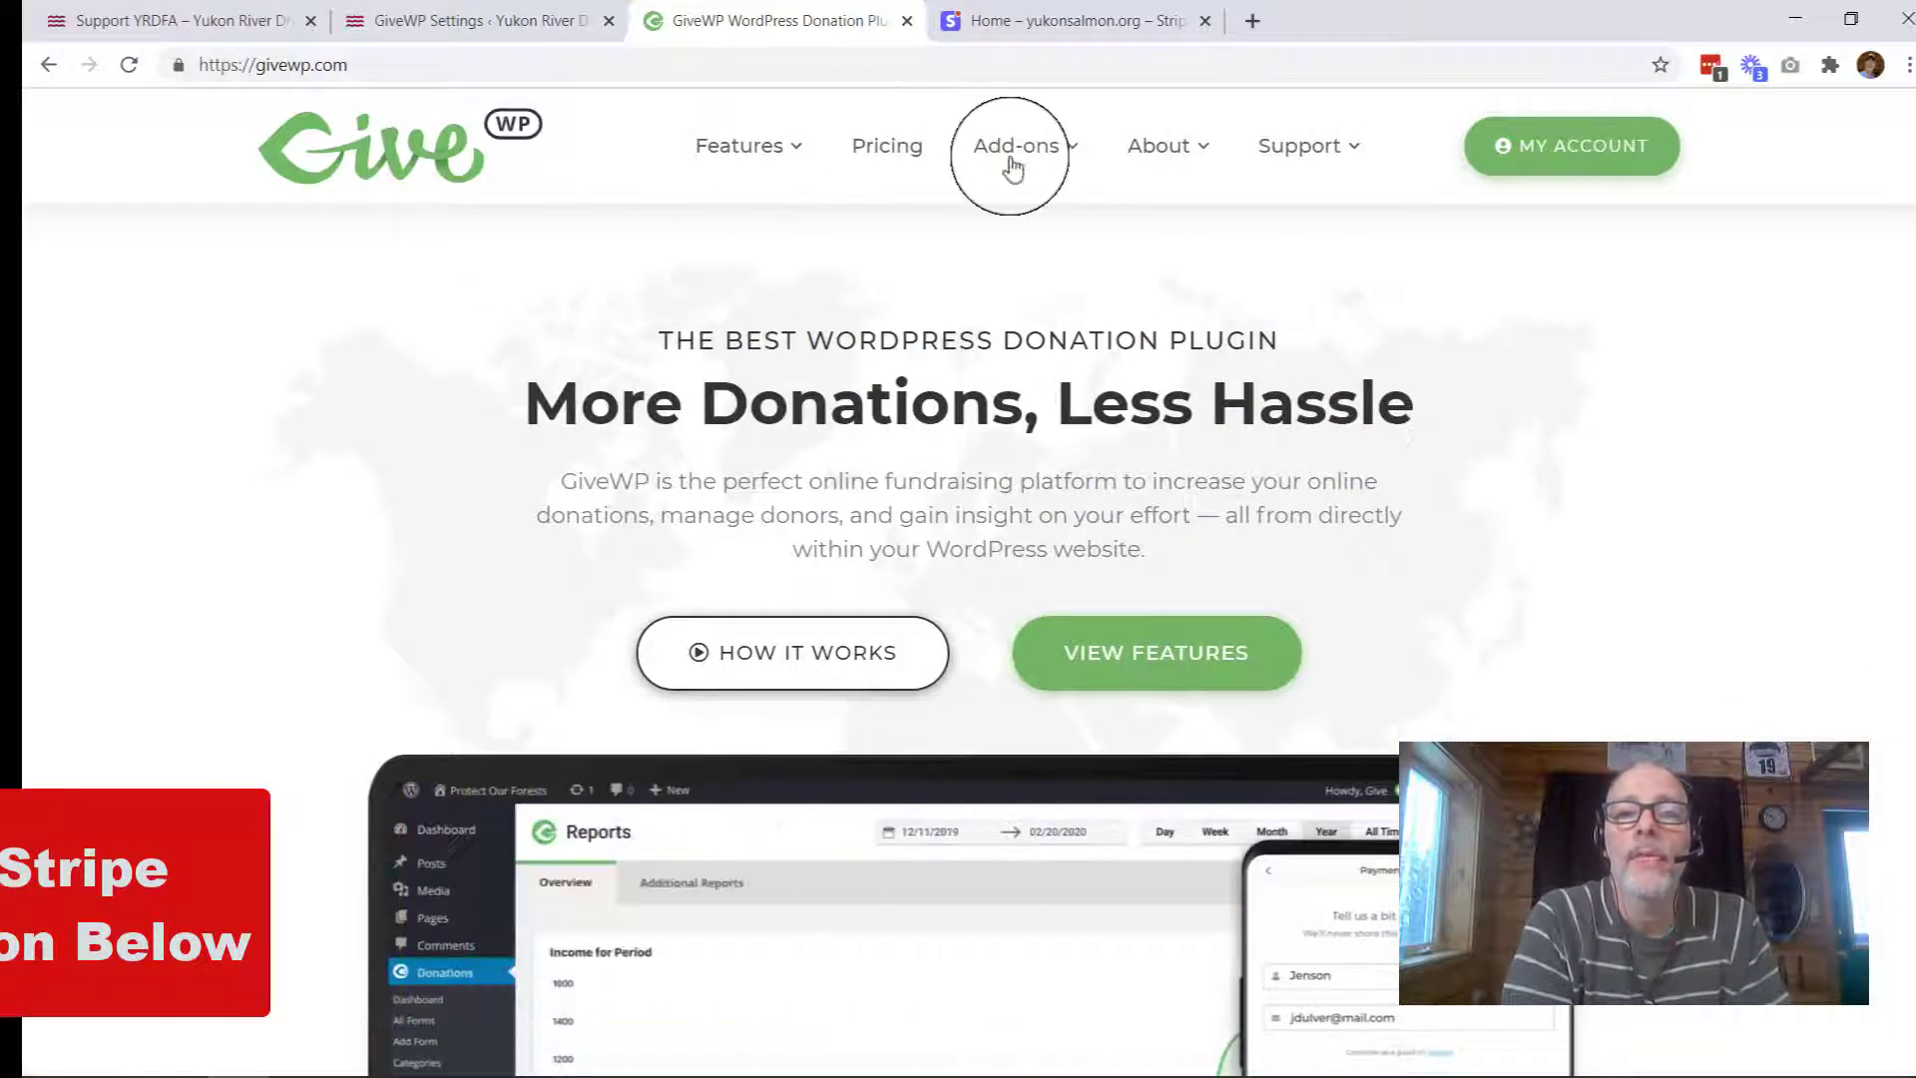
{"action": "mouse_move", "coordinate": [1013, 164]}
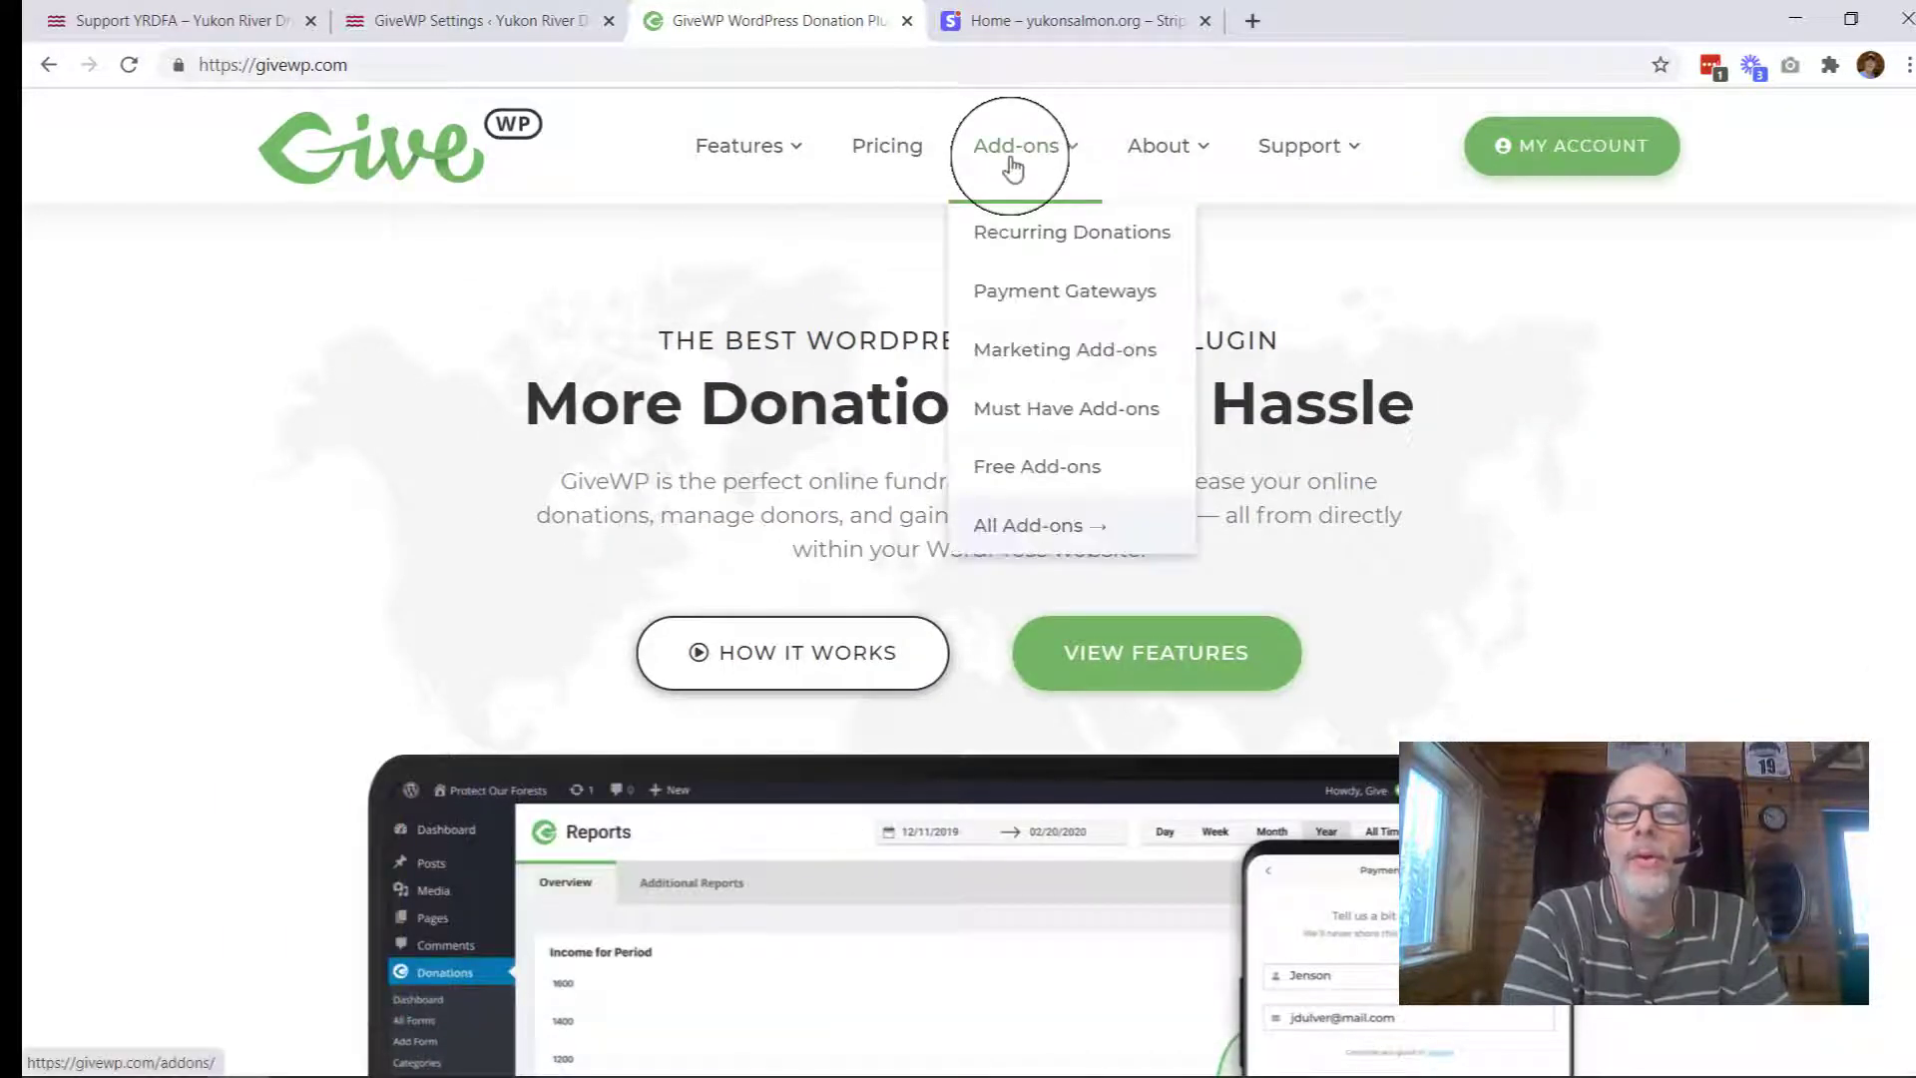
{"action": "left_click", "coordinate": [1022, 300]}
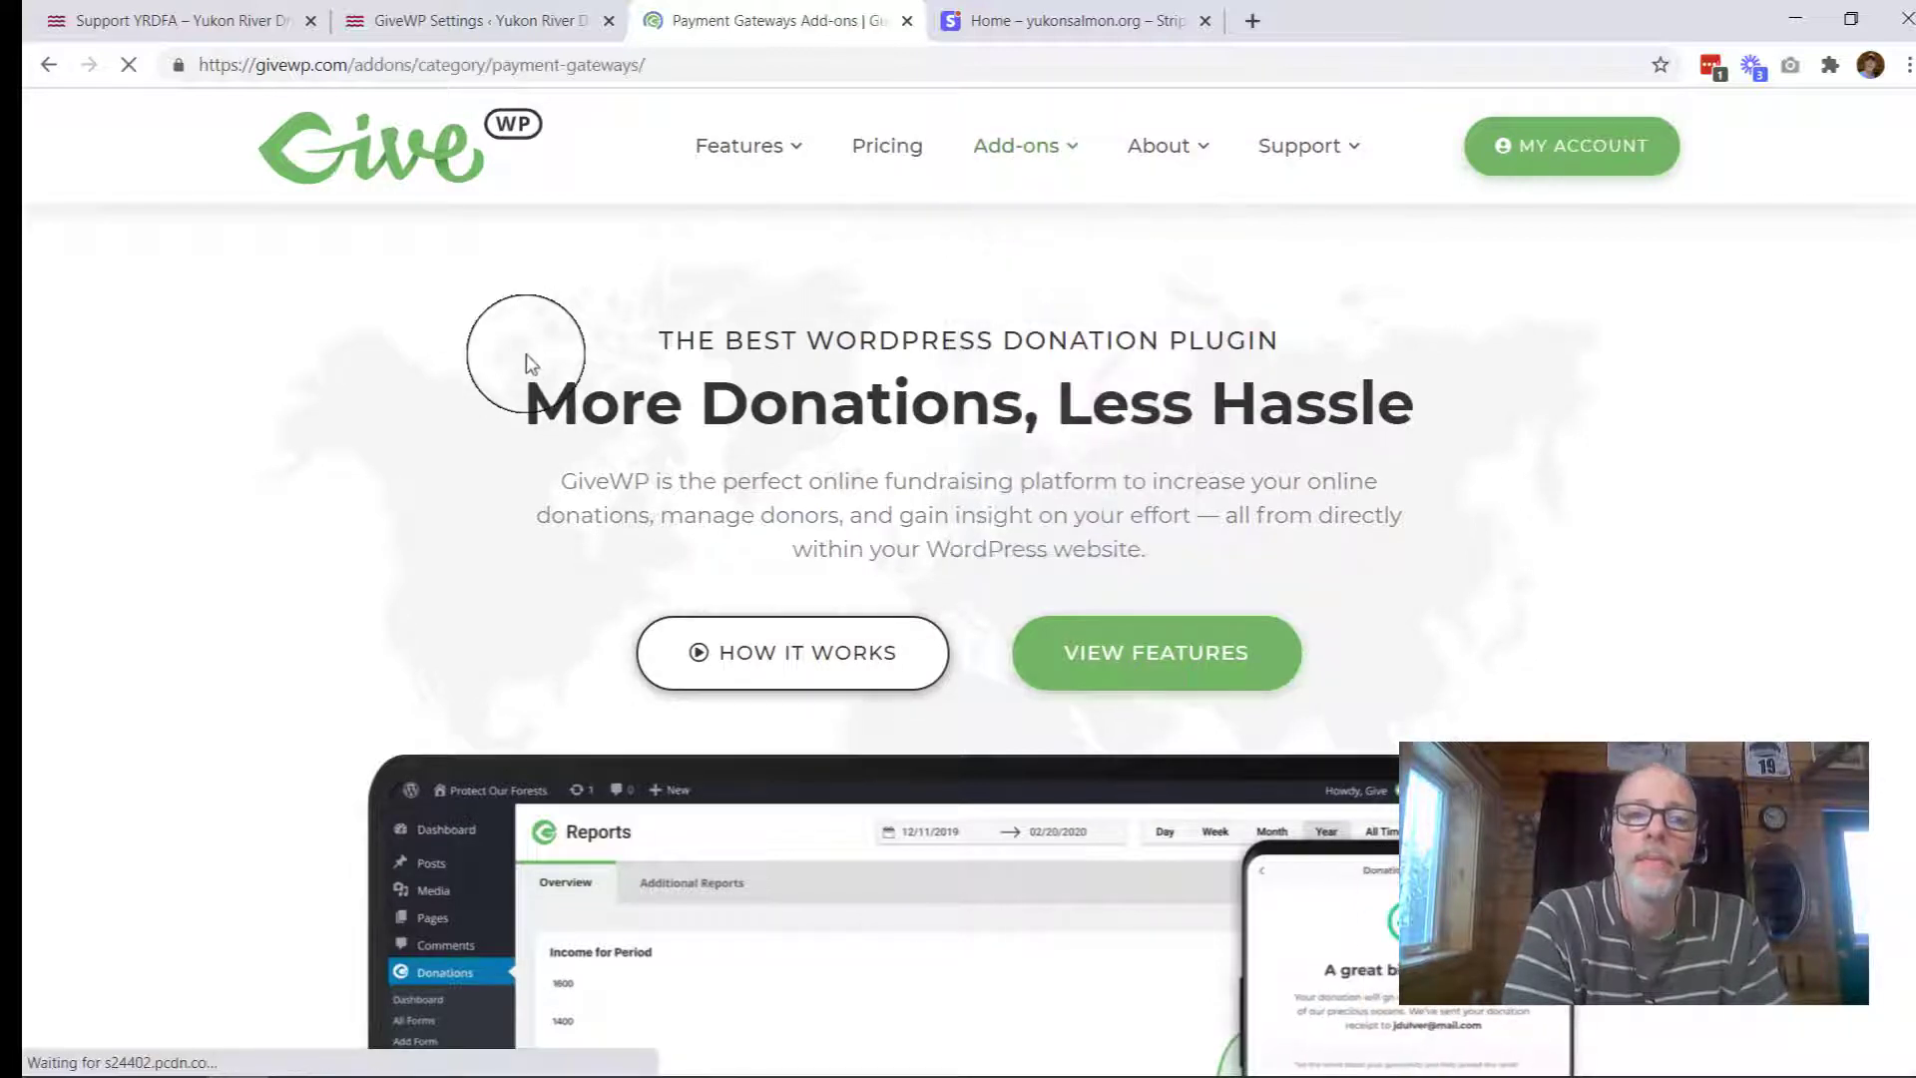
{"action": "scroll", "coordinate": [421, 451], "scroll_direction": "down", "scroll_amount": 2}
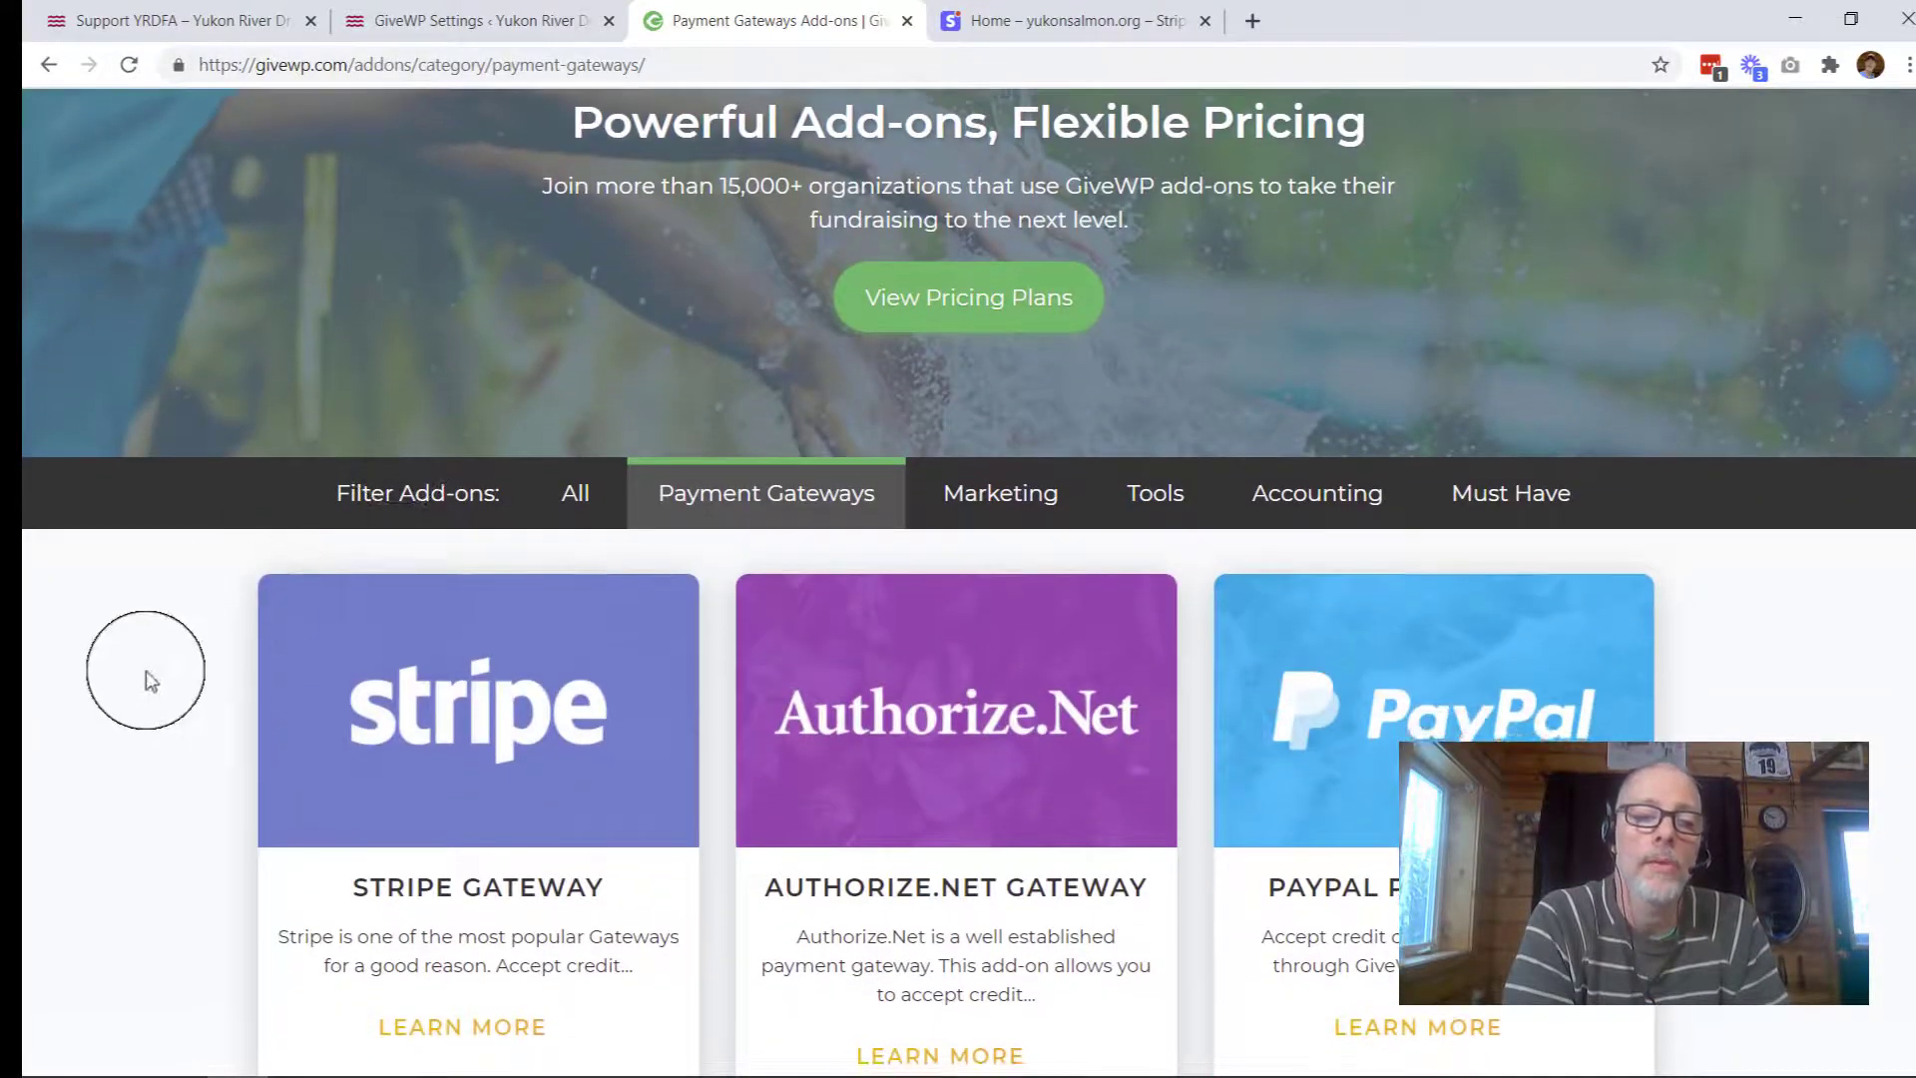
{"action": "scroll", "coordinate": [132, 685], "scroll_direction": "down", "scroll_amount": 2}
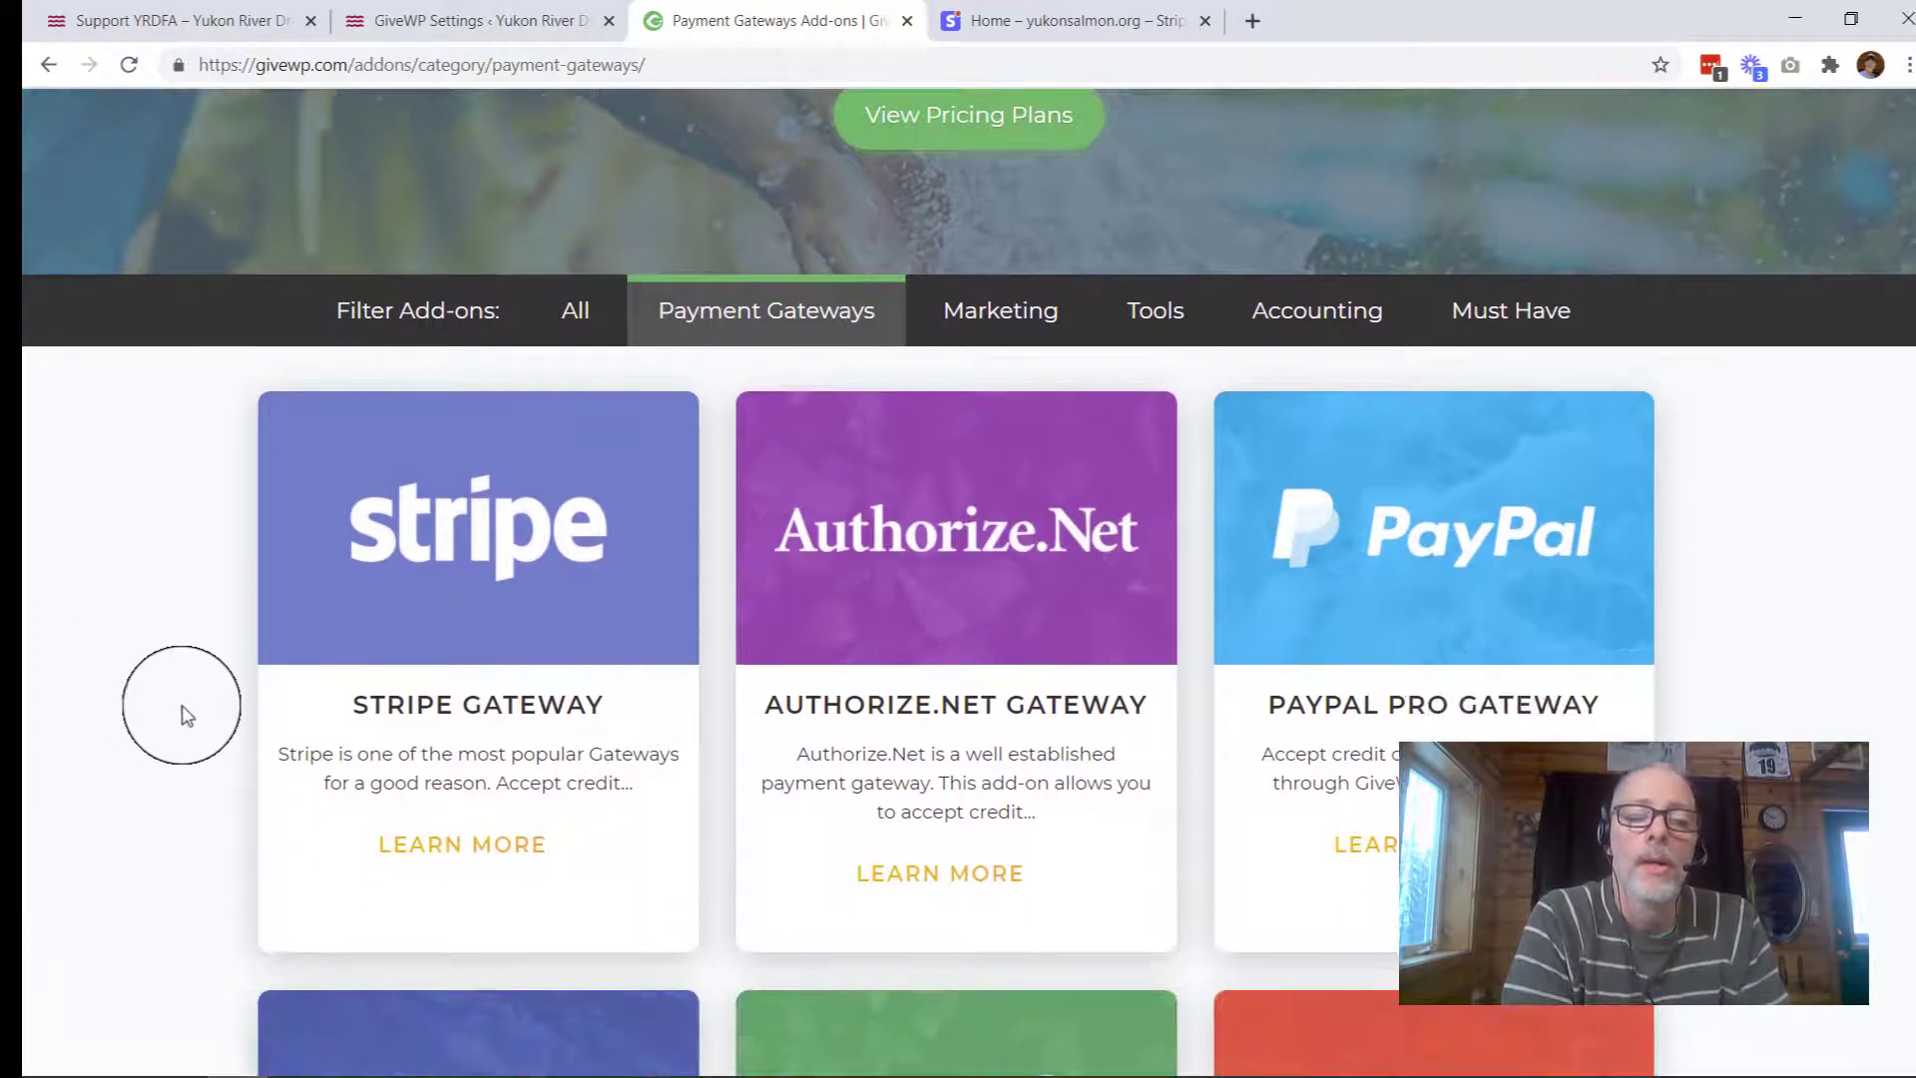
{"action": "left_click", "coordinate": [478, 844]}
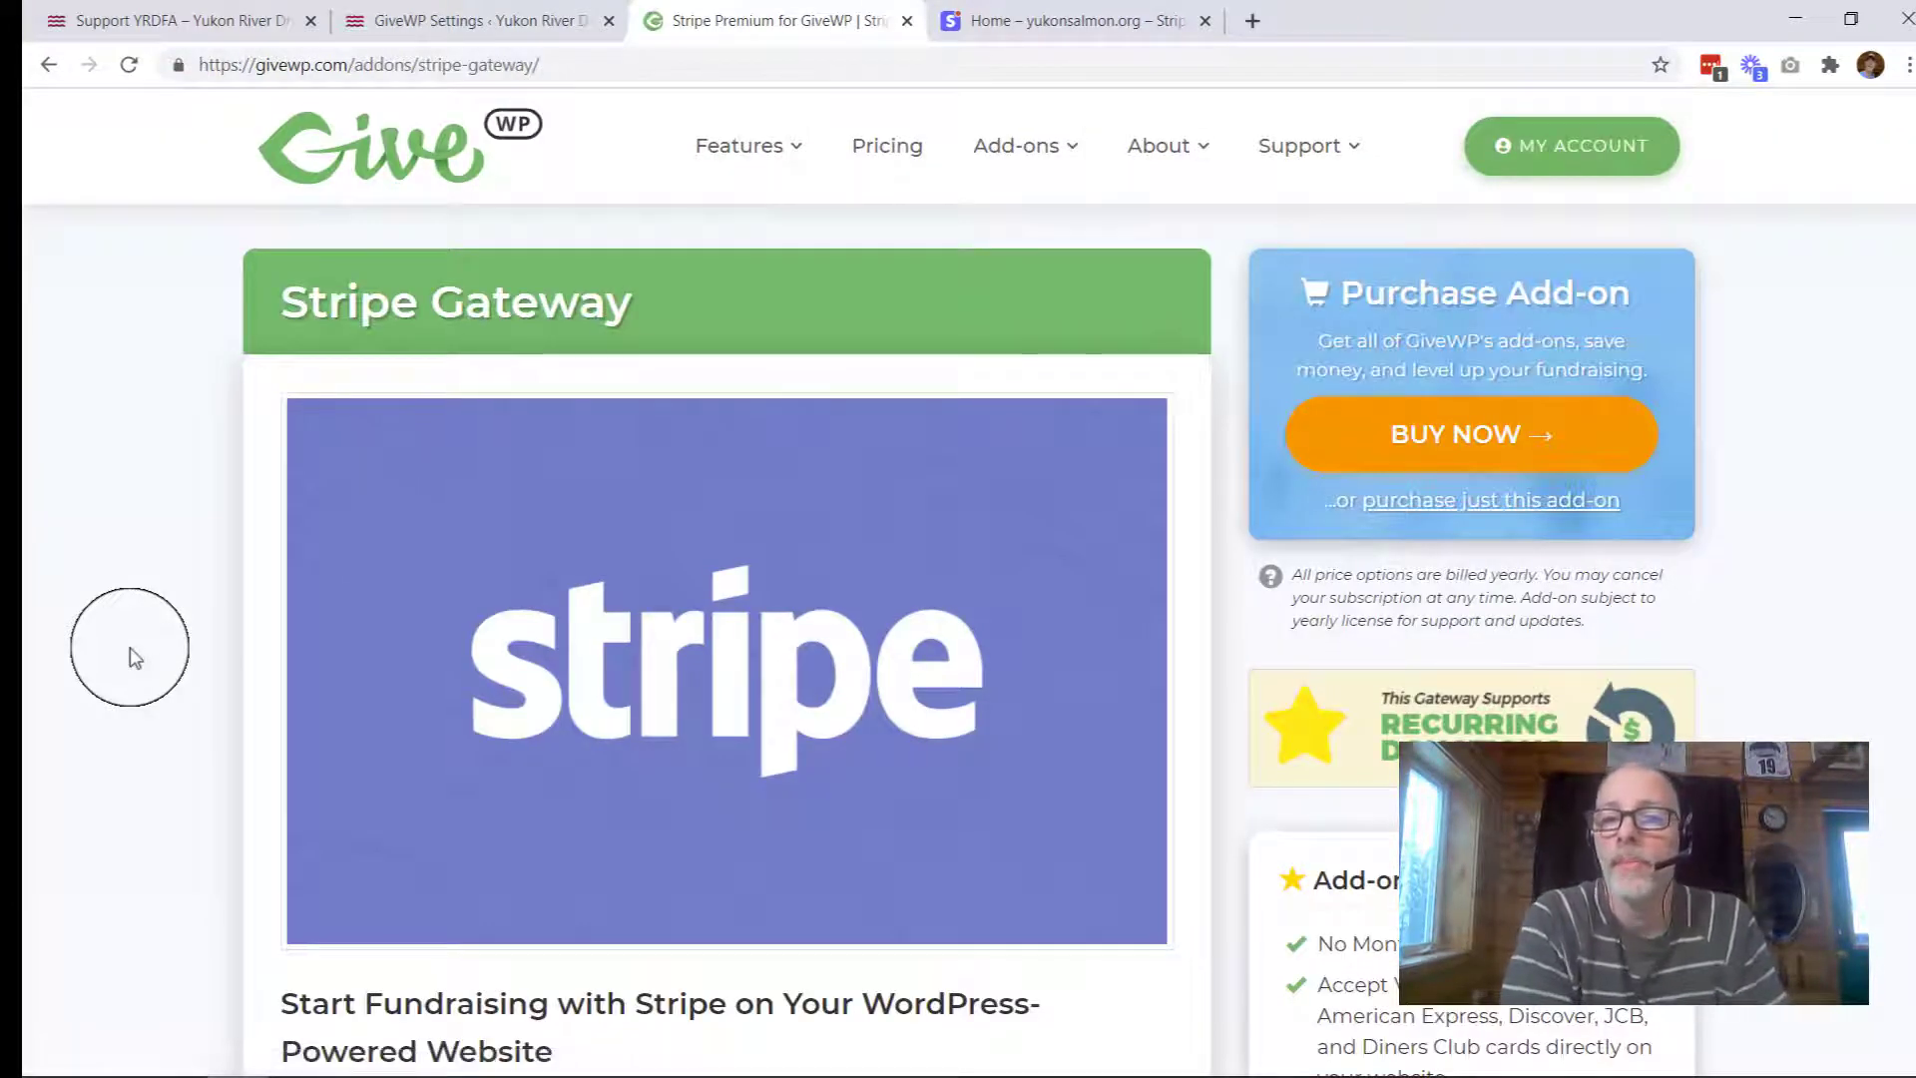
Step: Choose to purchase just this add-on with a Single Site License
{"action": "left_click", "coordinate": [1423, 502]}
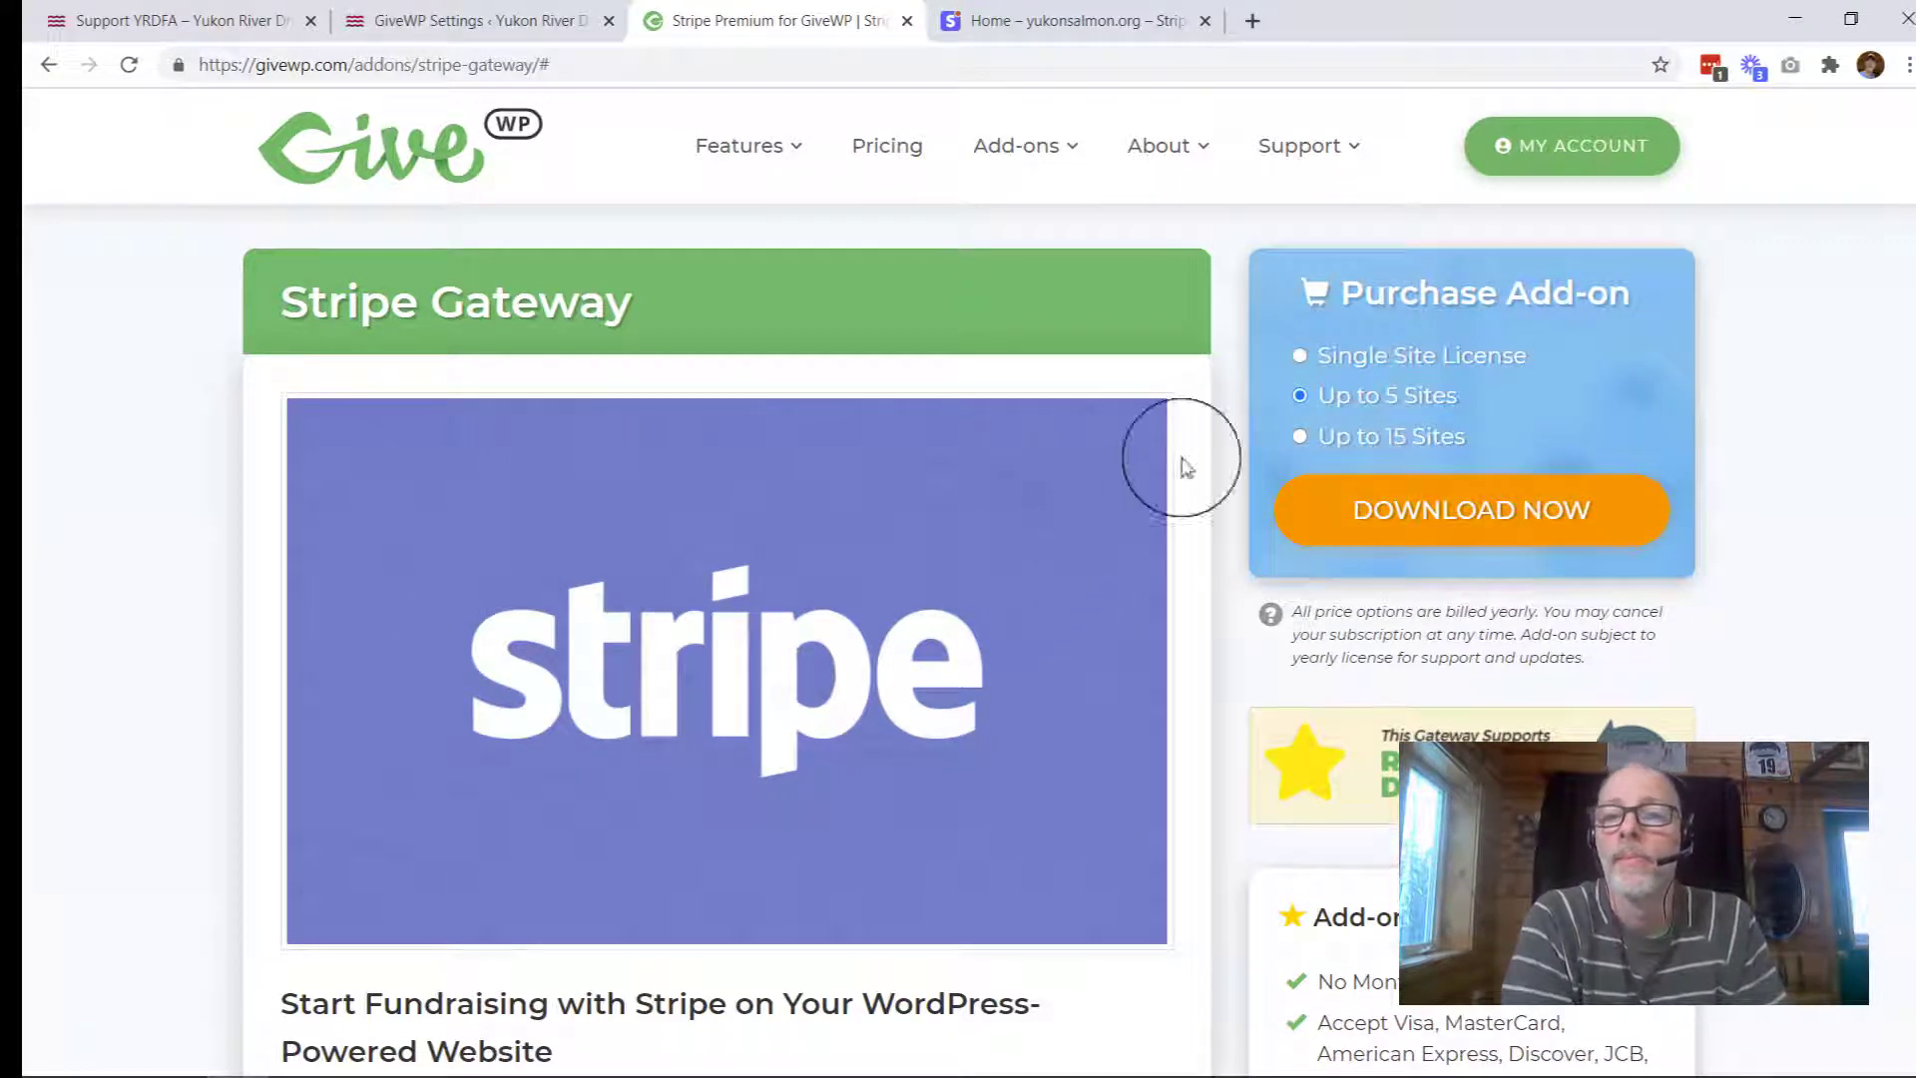
{"action": "left_click", "coordinate": [1298, 355]}
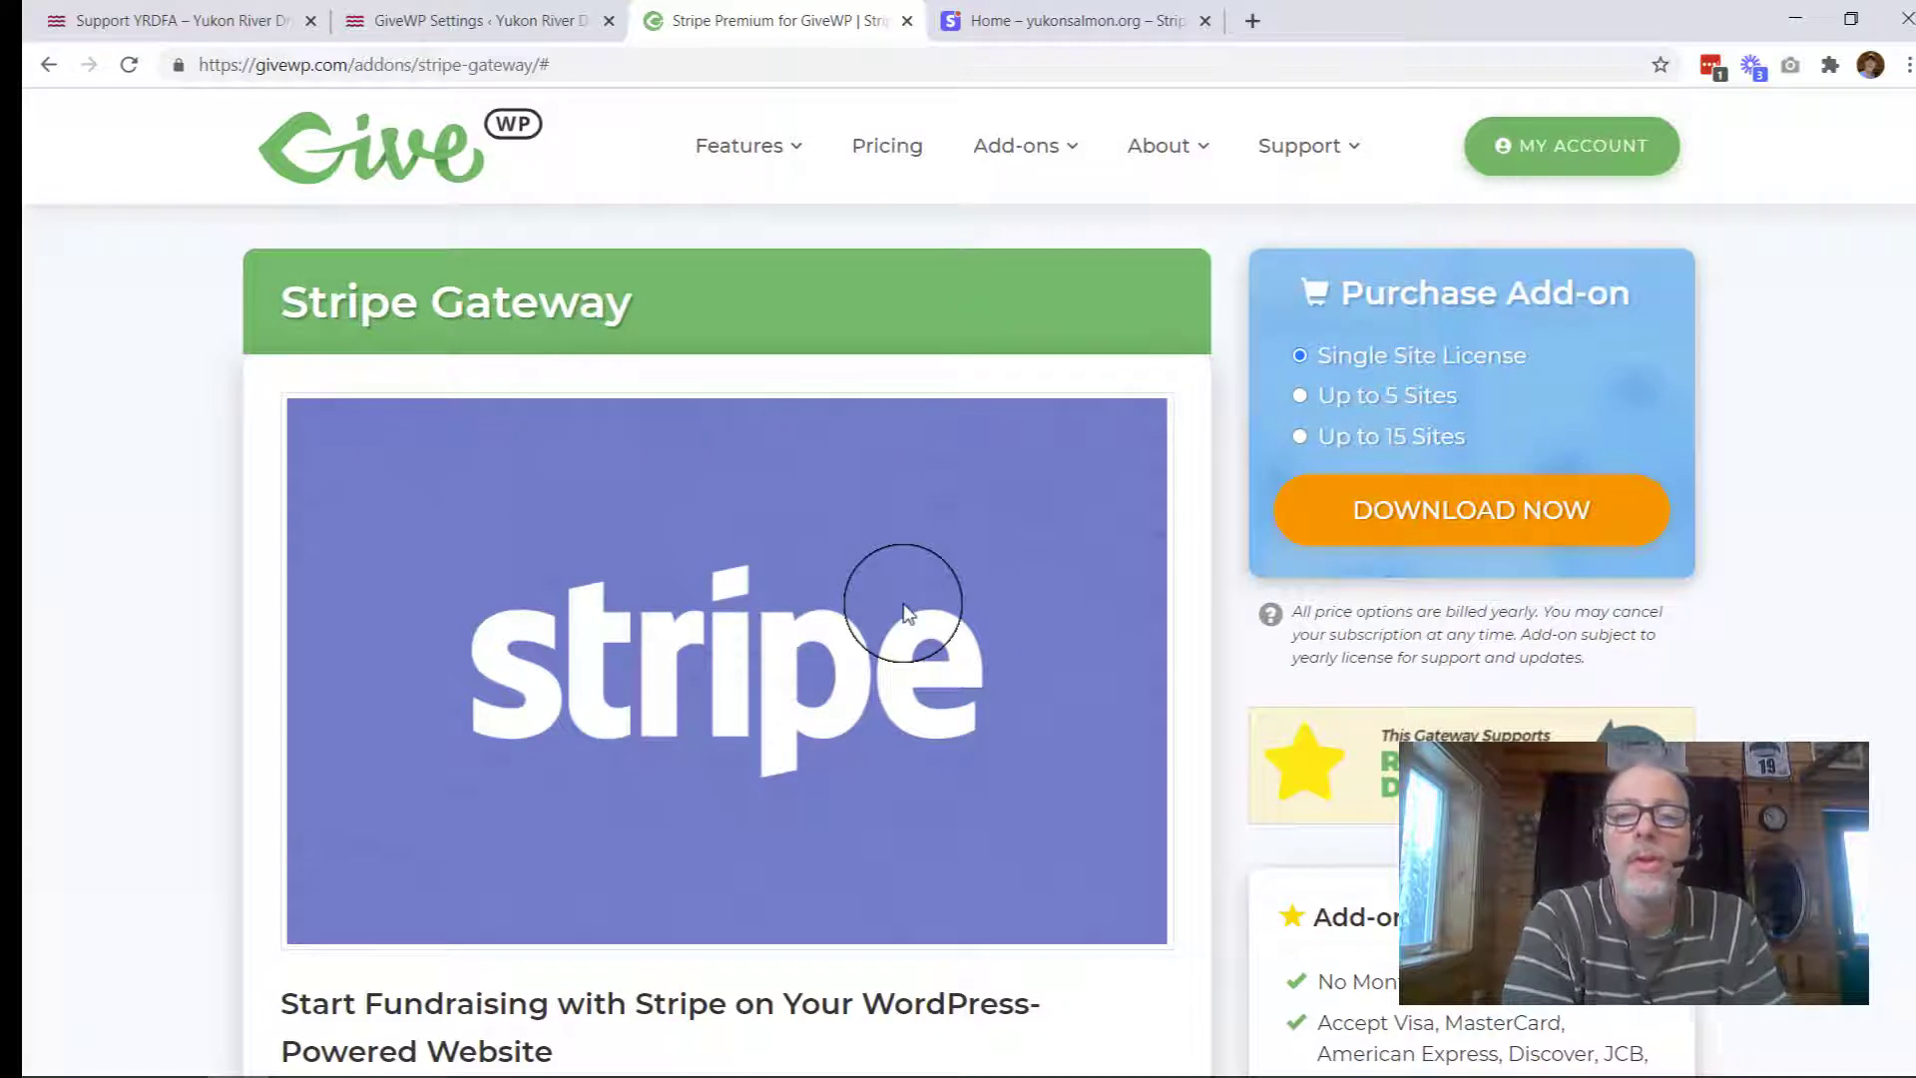
{"action": "scroll", "coordinate": [903, 609], "scroll_direction": "down", "scroll_amount": 3}
{"action": "scroll", "coordinate": [903, 609], "scroll_direction": "up", "scroll_amount": 4}
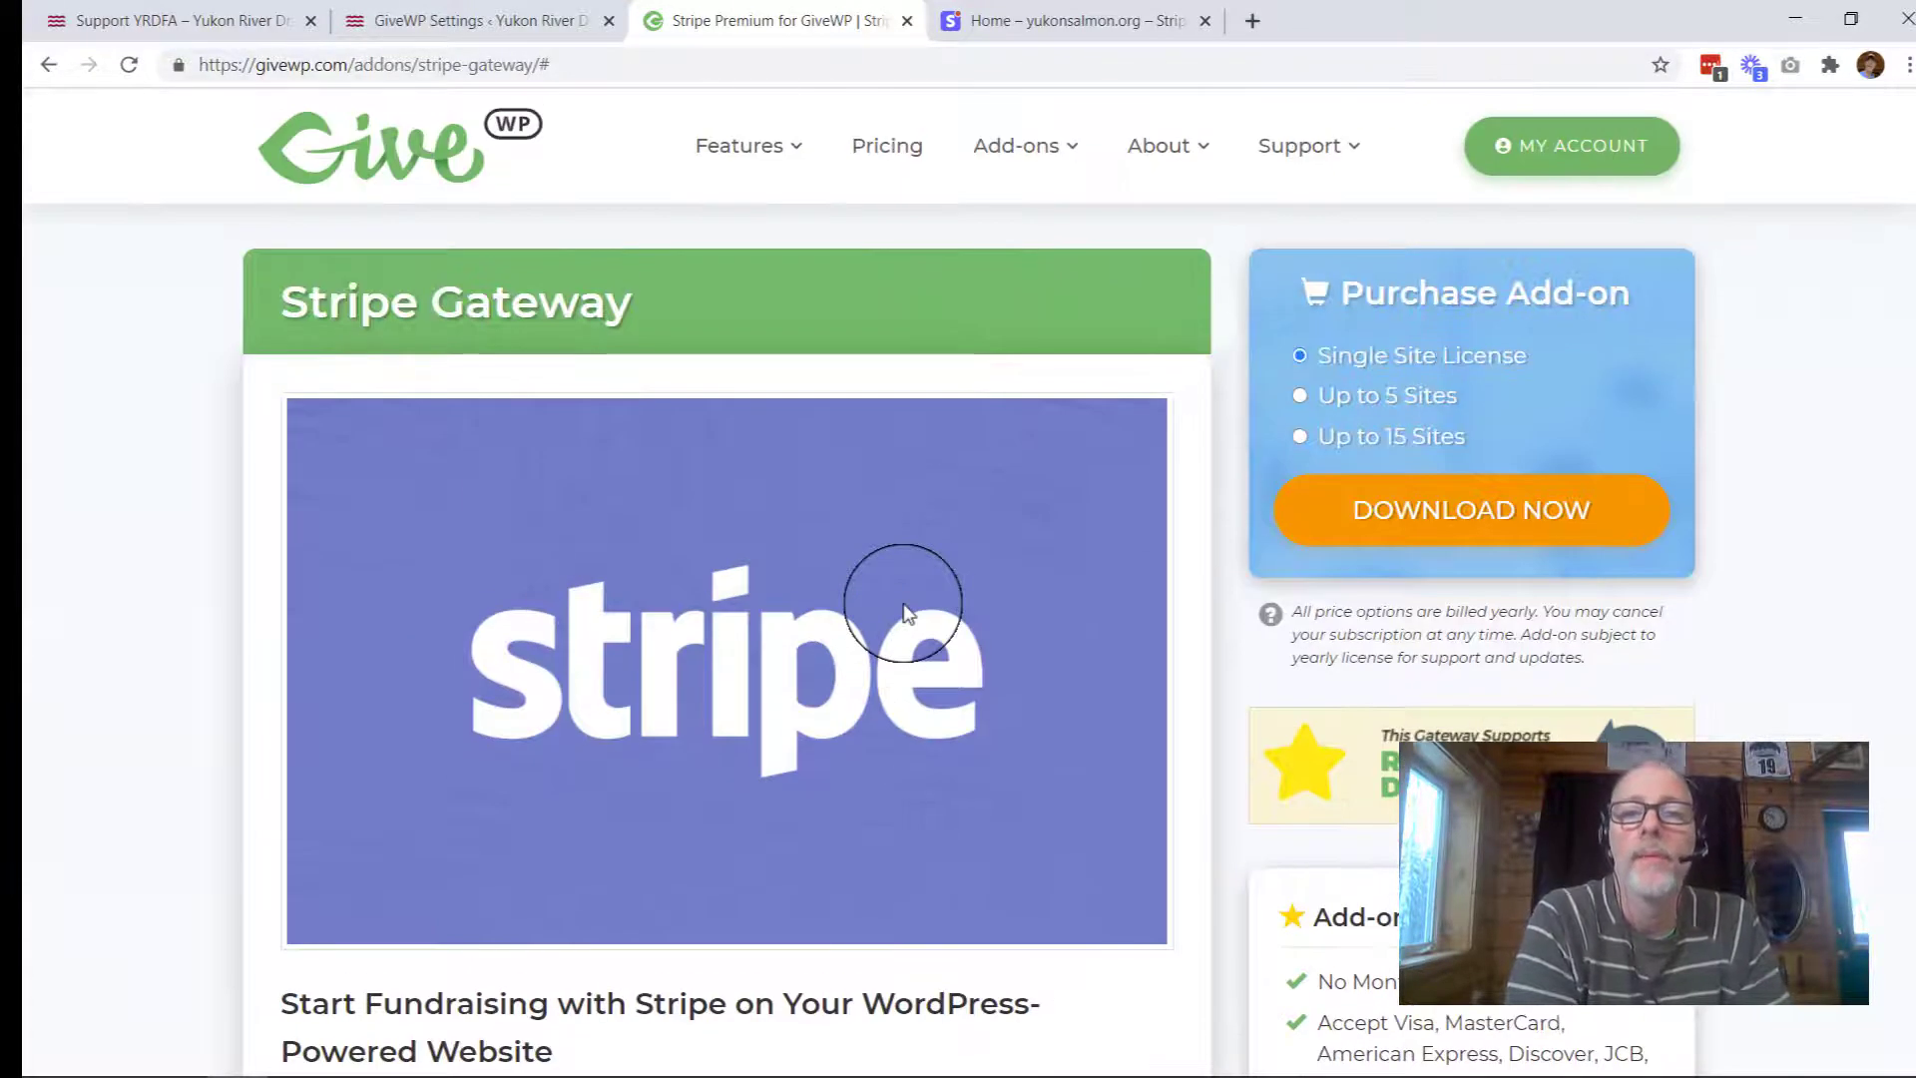
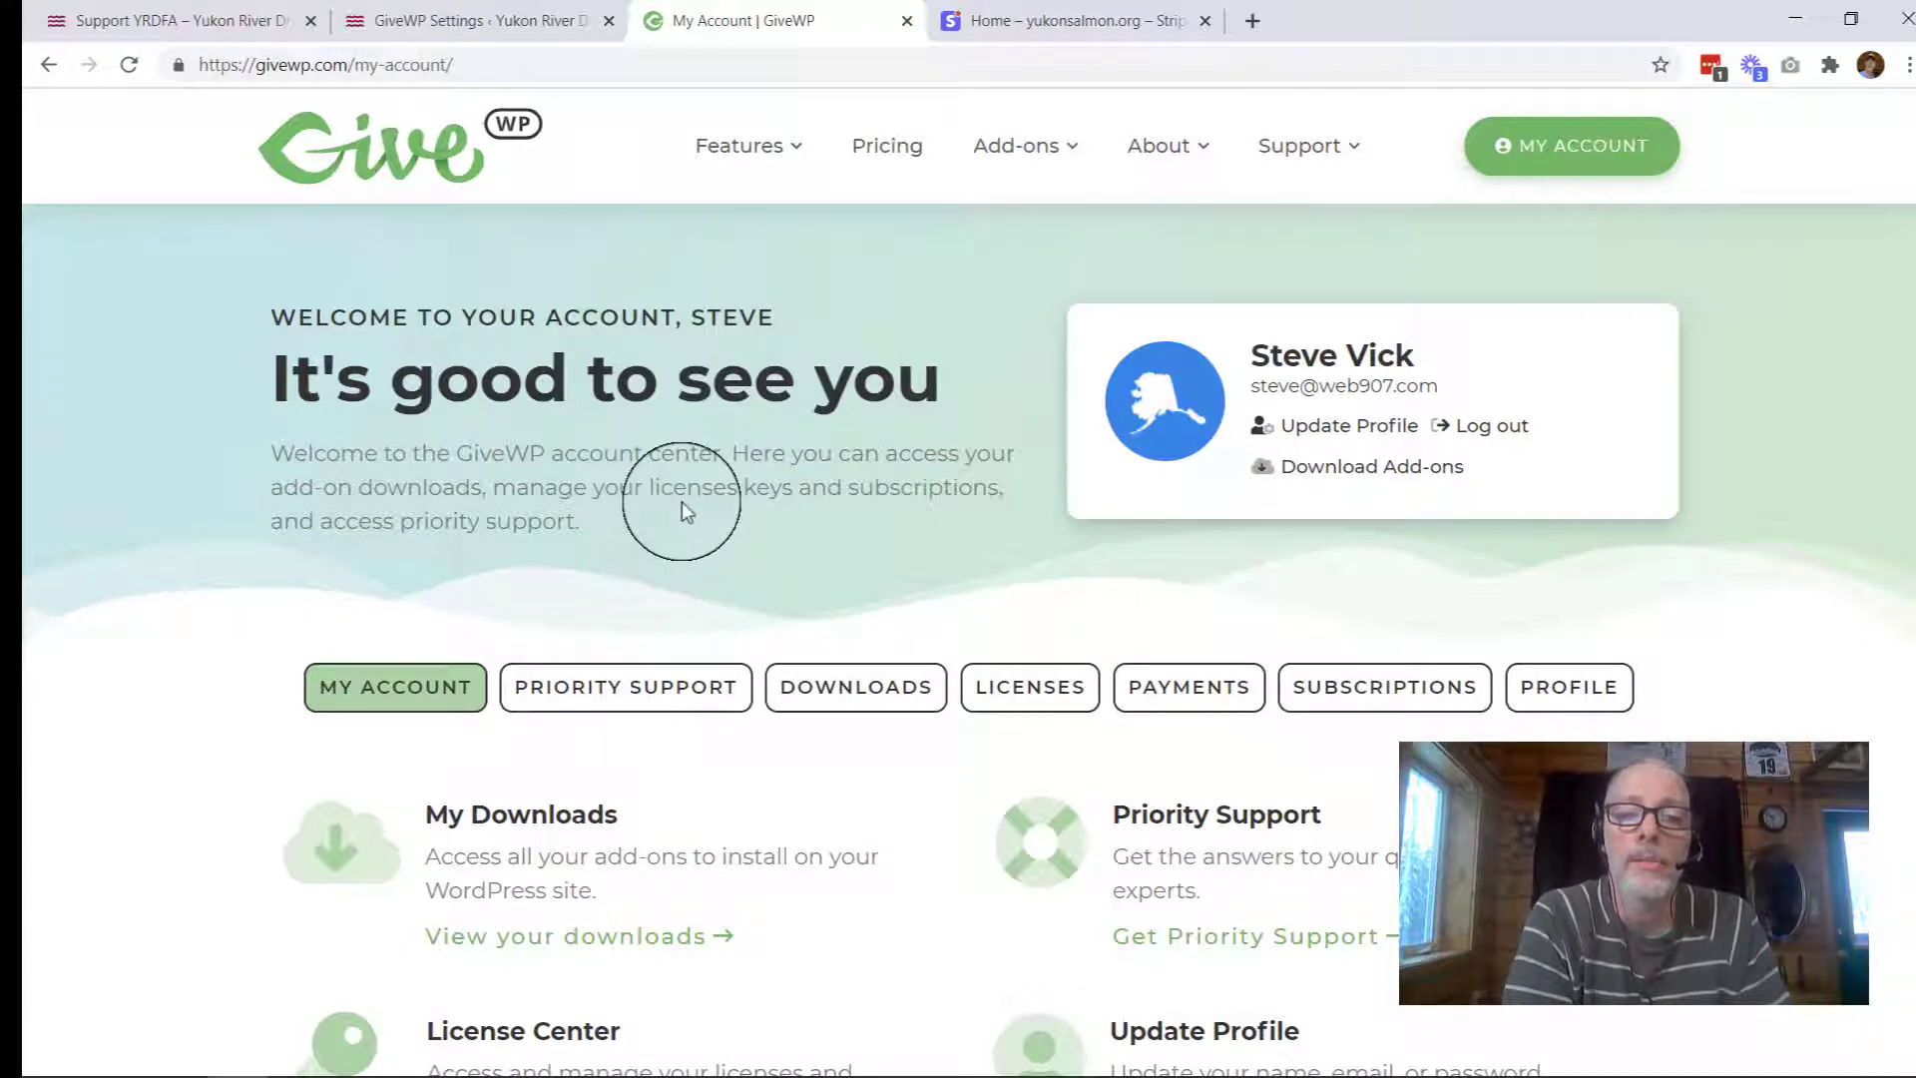
Step: Download the Stripe Gateway add-on (version 2.2.14) zip from GiveWP's Downloads list to the Desktop
{"action": "left_click", "coordinate": [826, 707]}
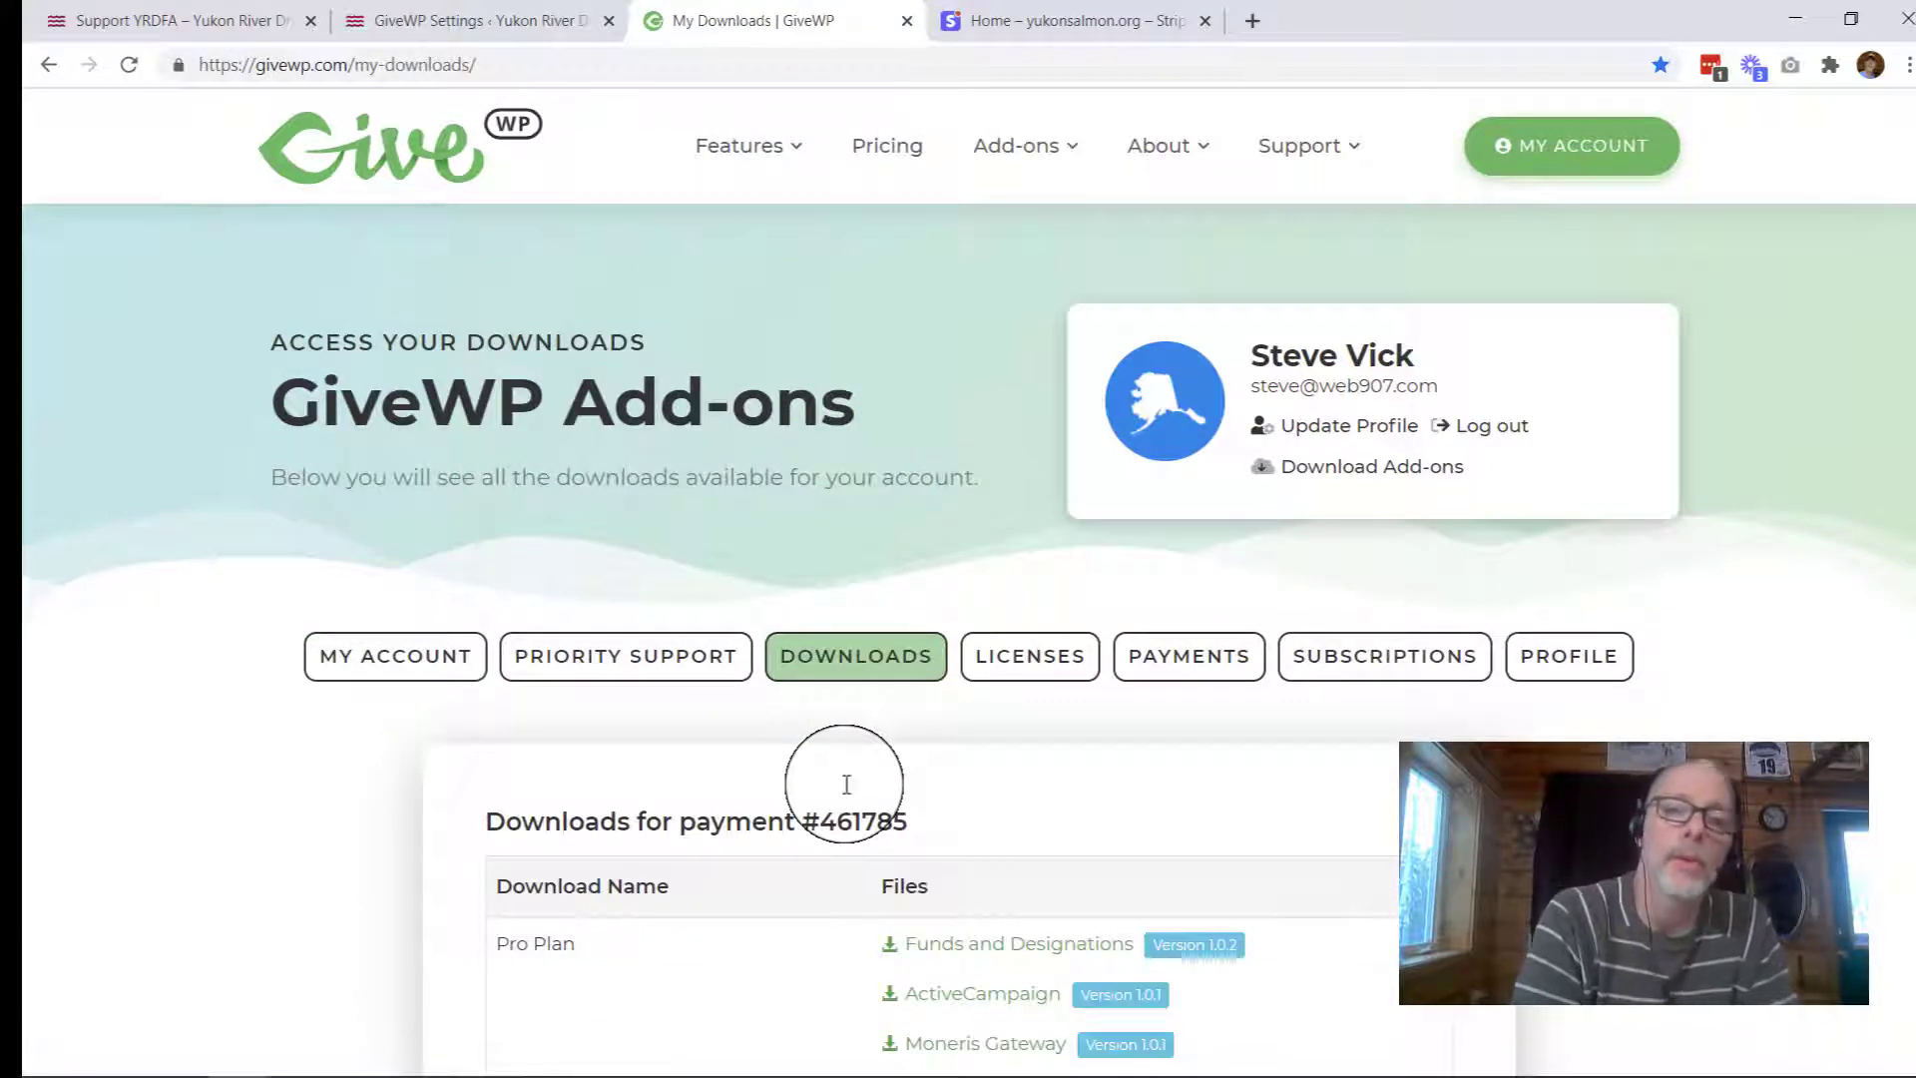
{"action": "scroll", "coordinate": [847, 784], "scroll_direction": "down", "scroll_amount": 7}
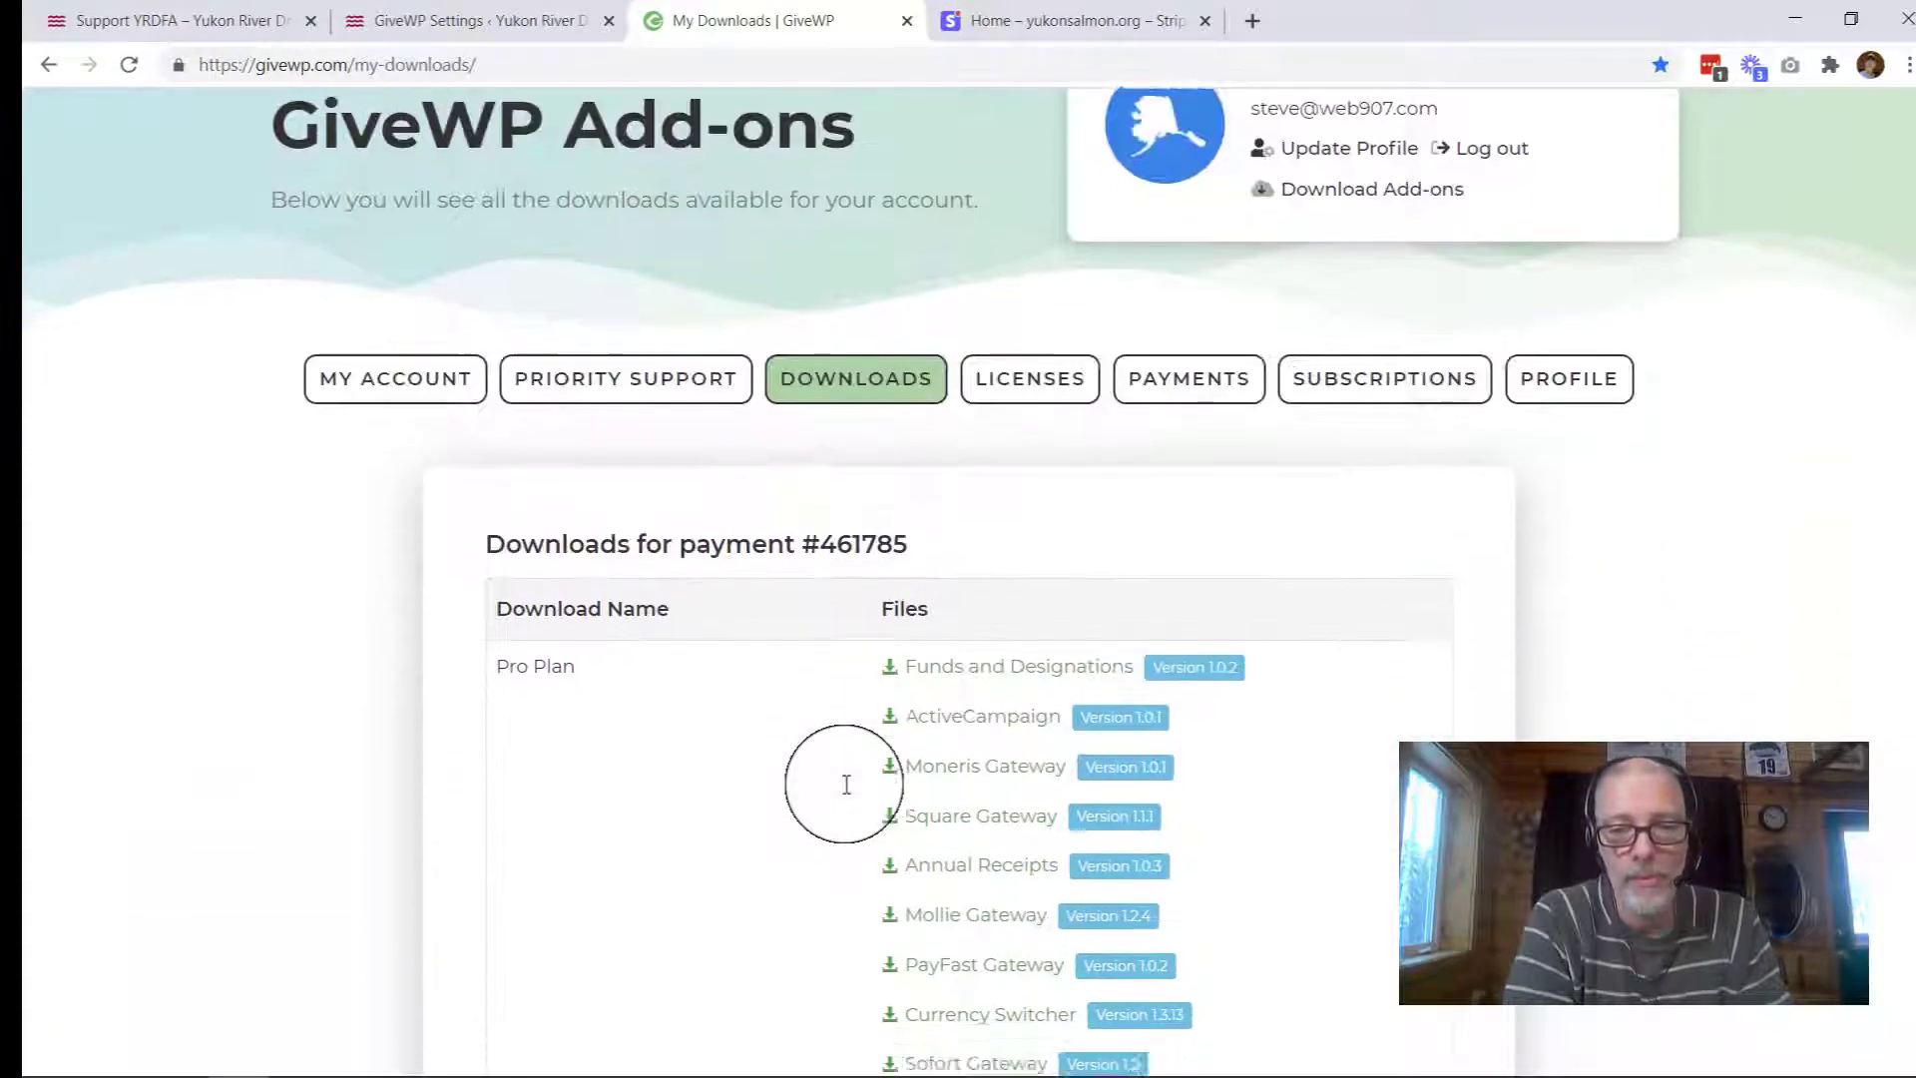
{"action": "scroll", "coordinate": [846, 784], "scroll_direction": "down", "scroll_amount": 1}
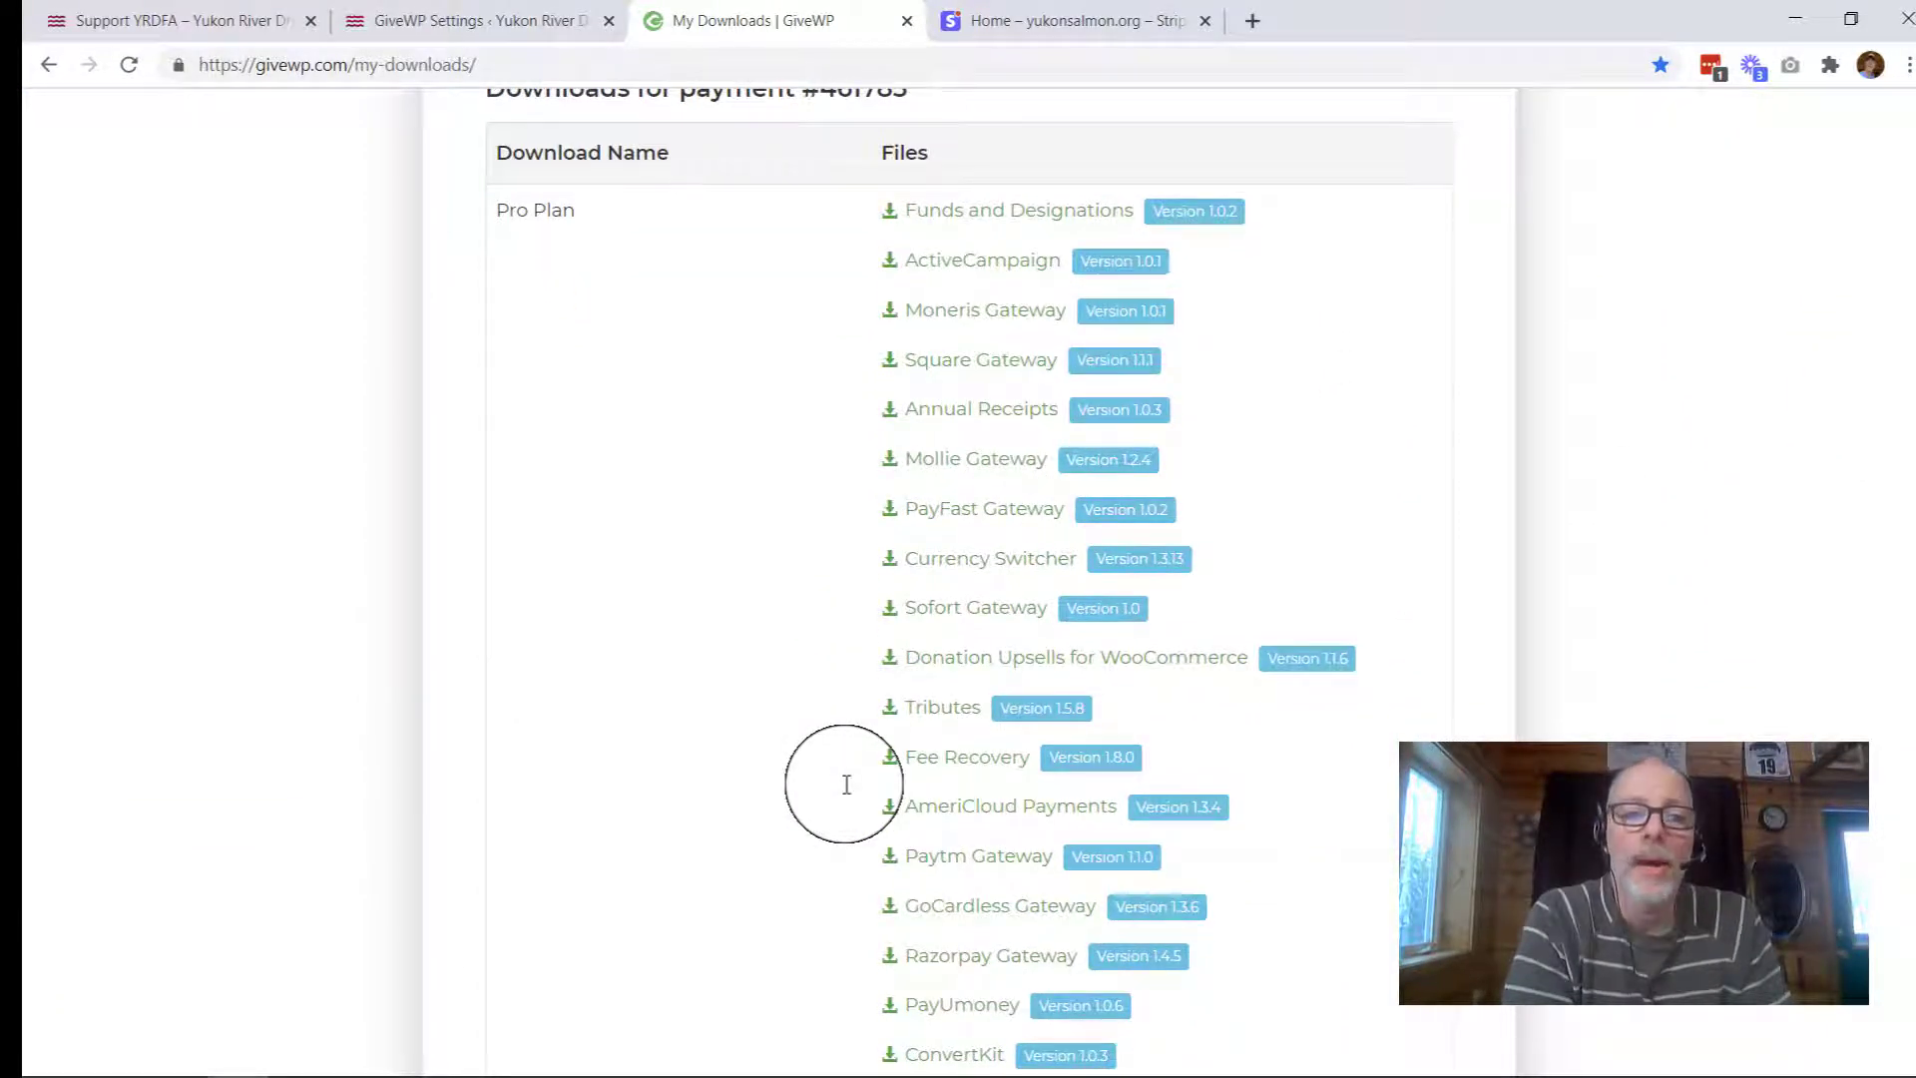
{"action": "scroll", "coordinate": [847, 784], "scroll_direction": "down", "scroll_amount": 6}
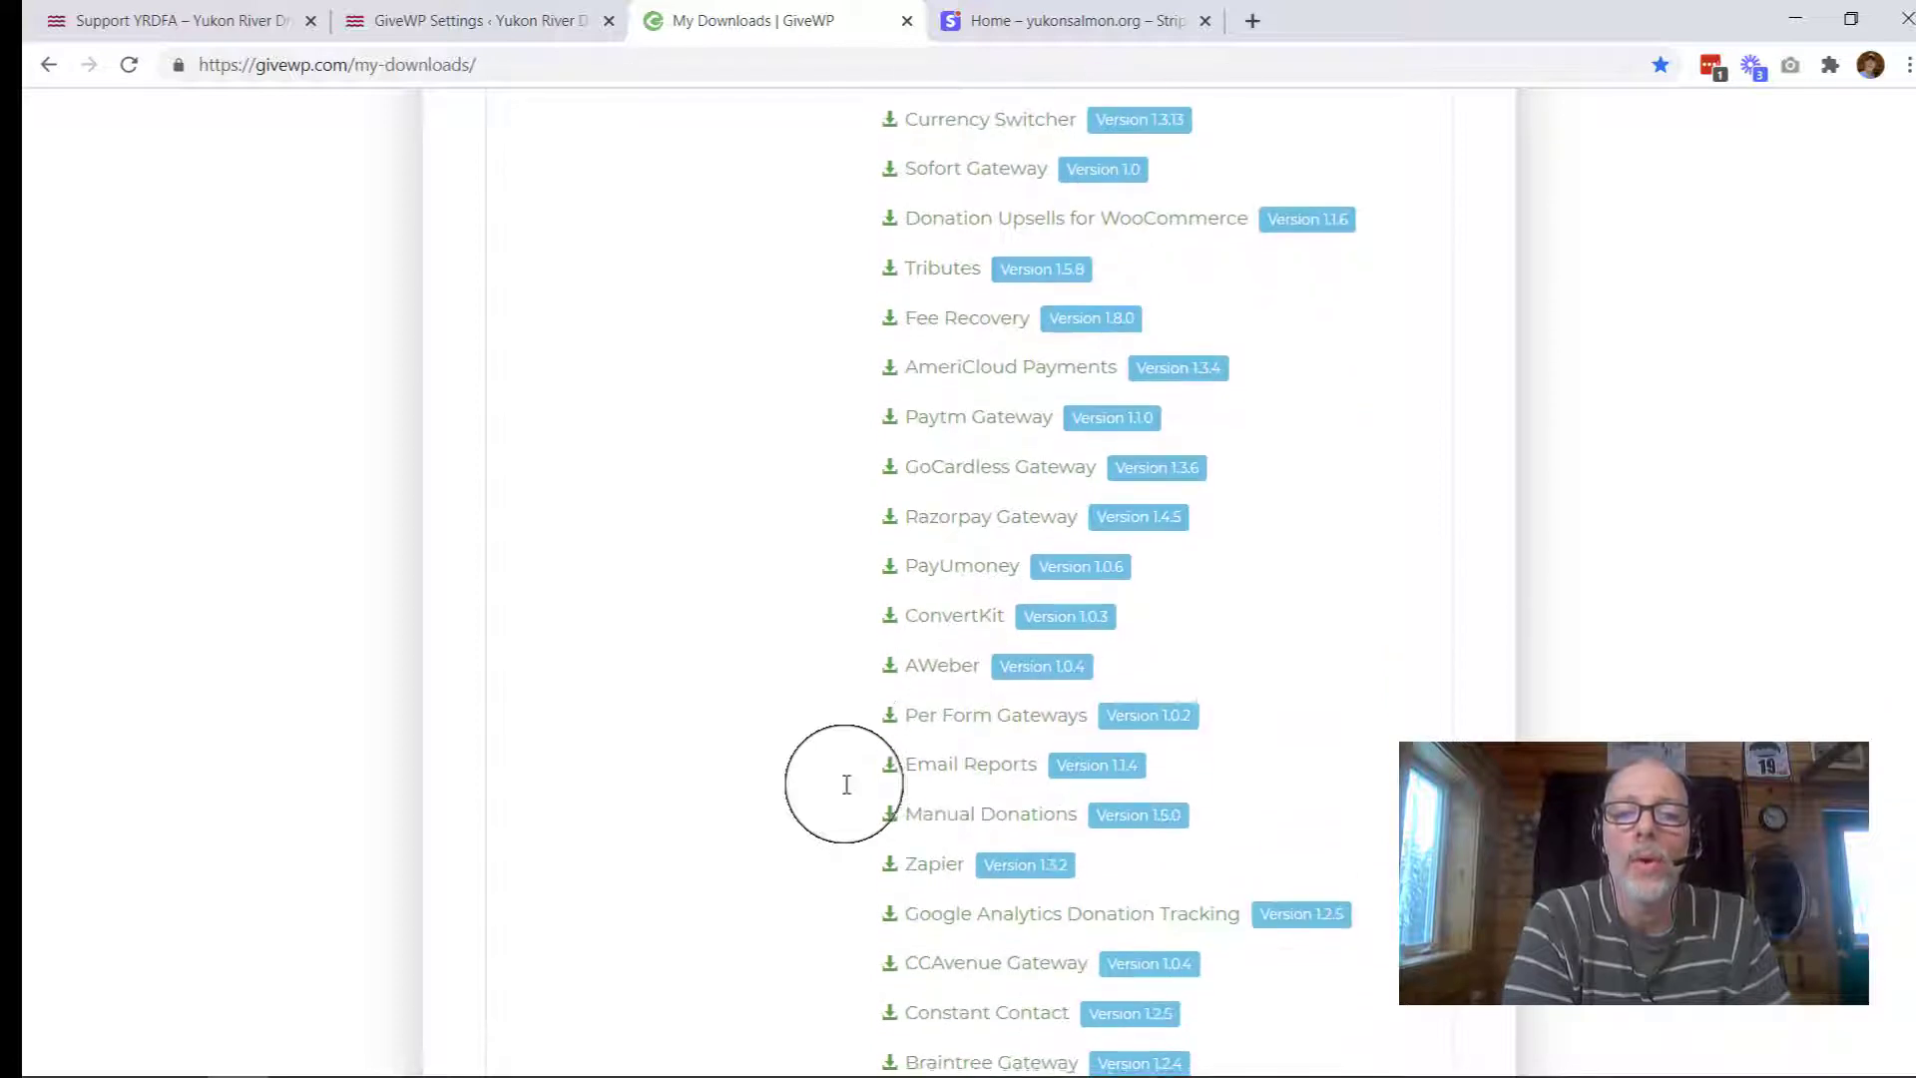
{"action": "scroll", "coordinate": [847, 784], "scroll_direction": "down", "scroll_amount": 7}
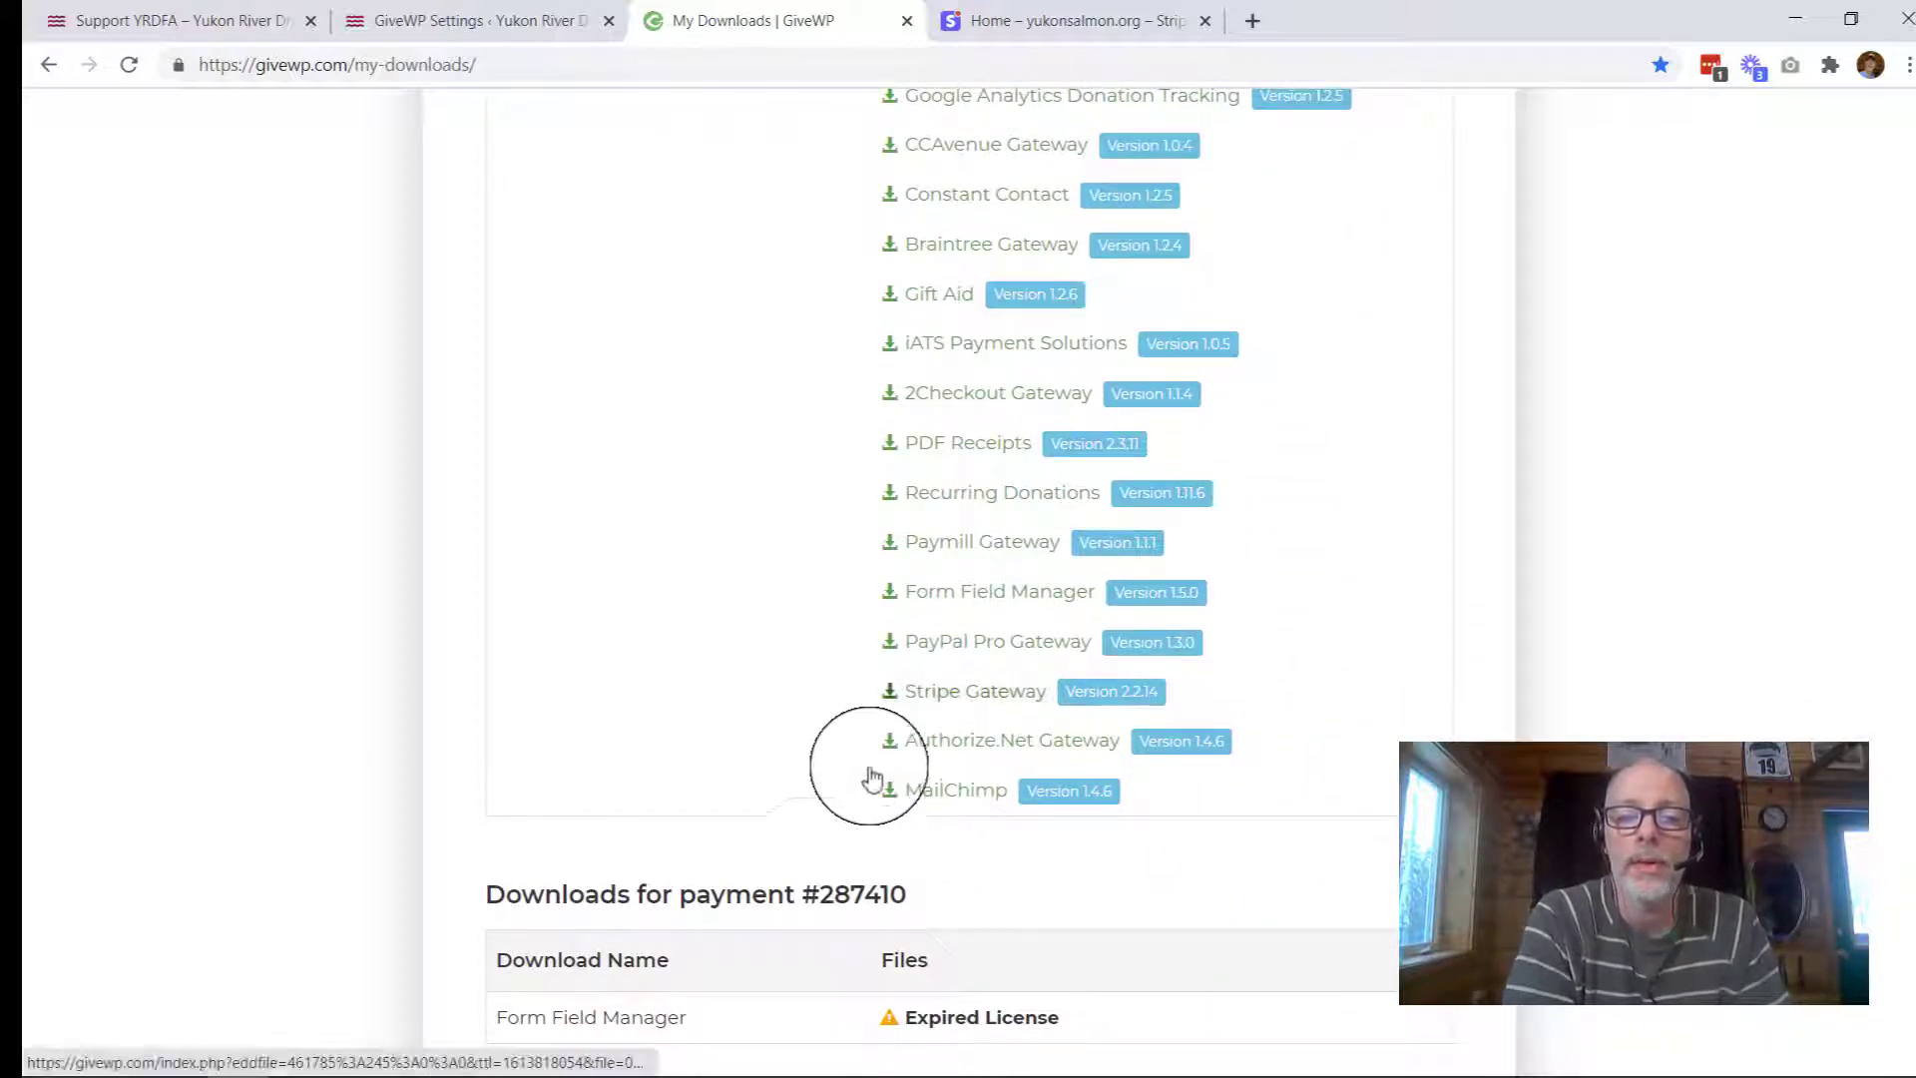
{"action": "left_click", "coordinate": [984, 696]}
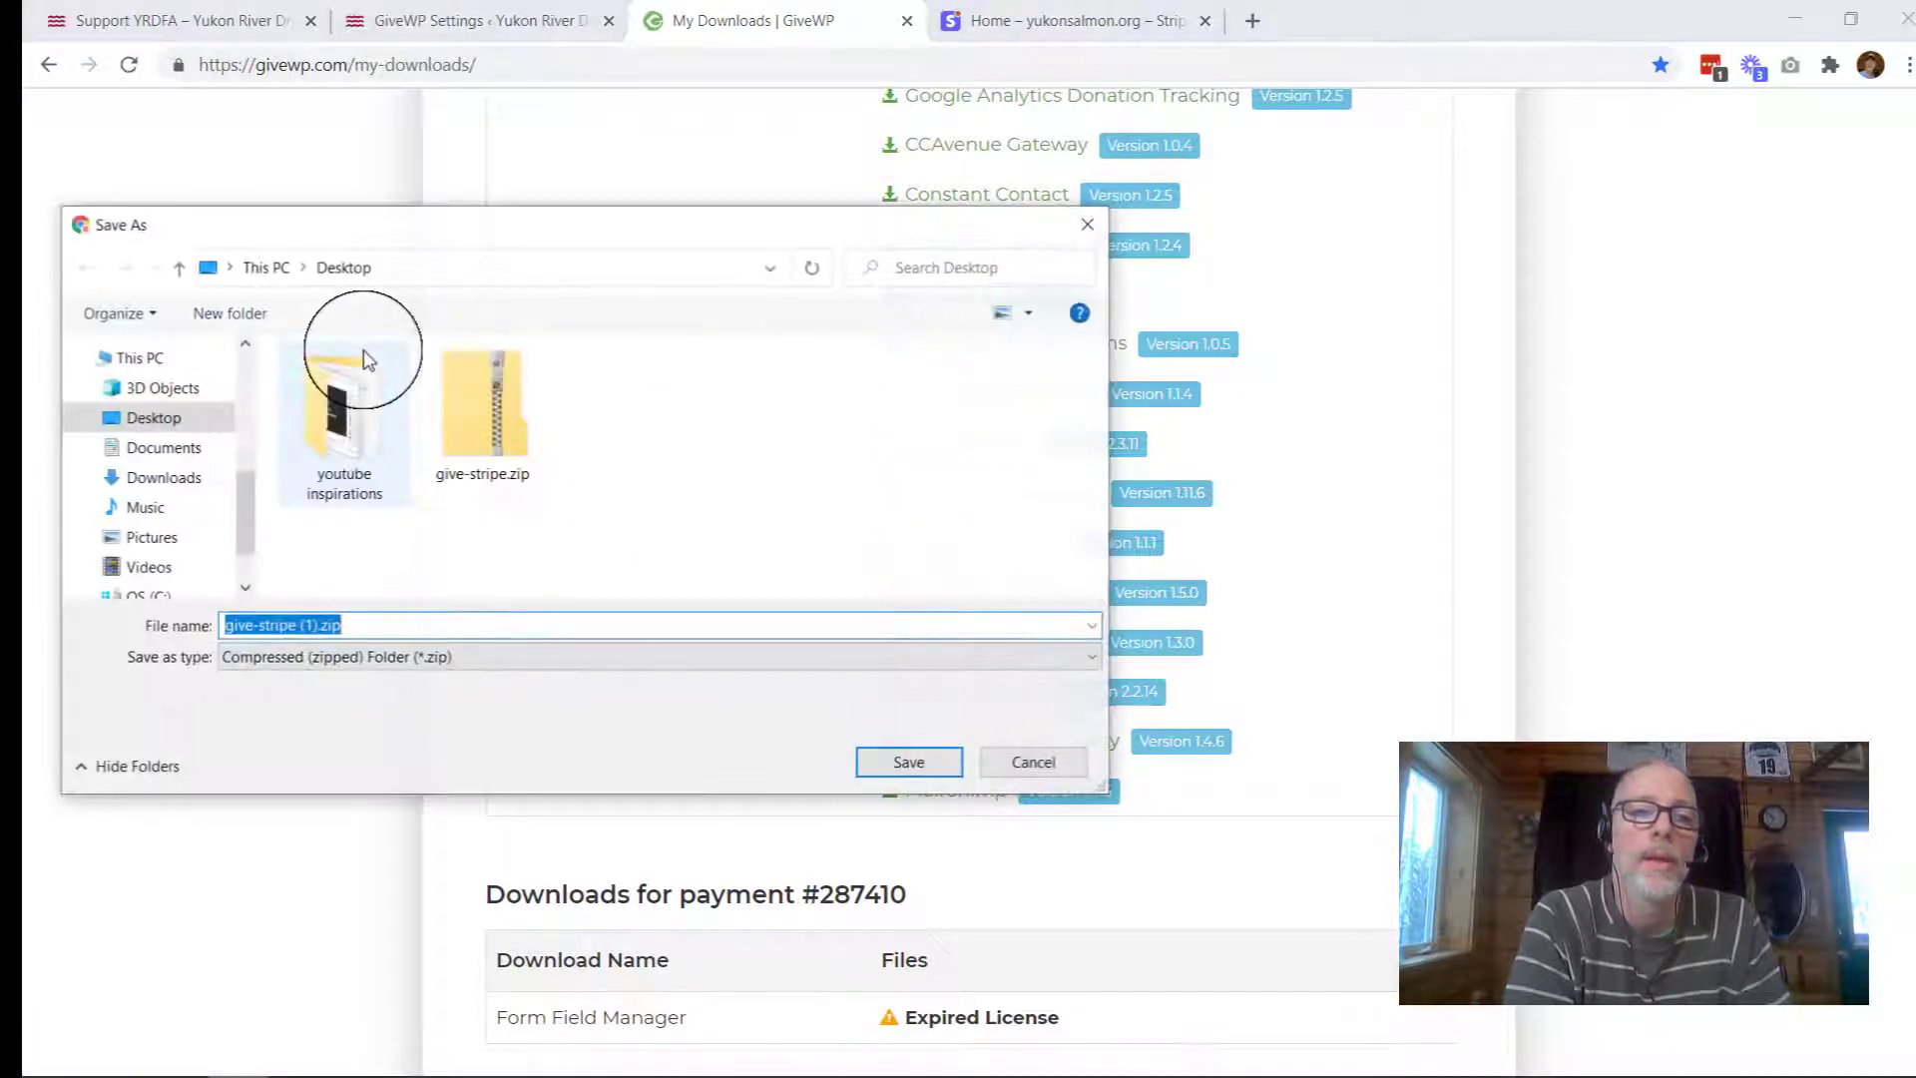
{"action": "left_click", "coordinate": [887, 771]}
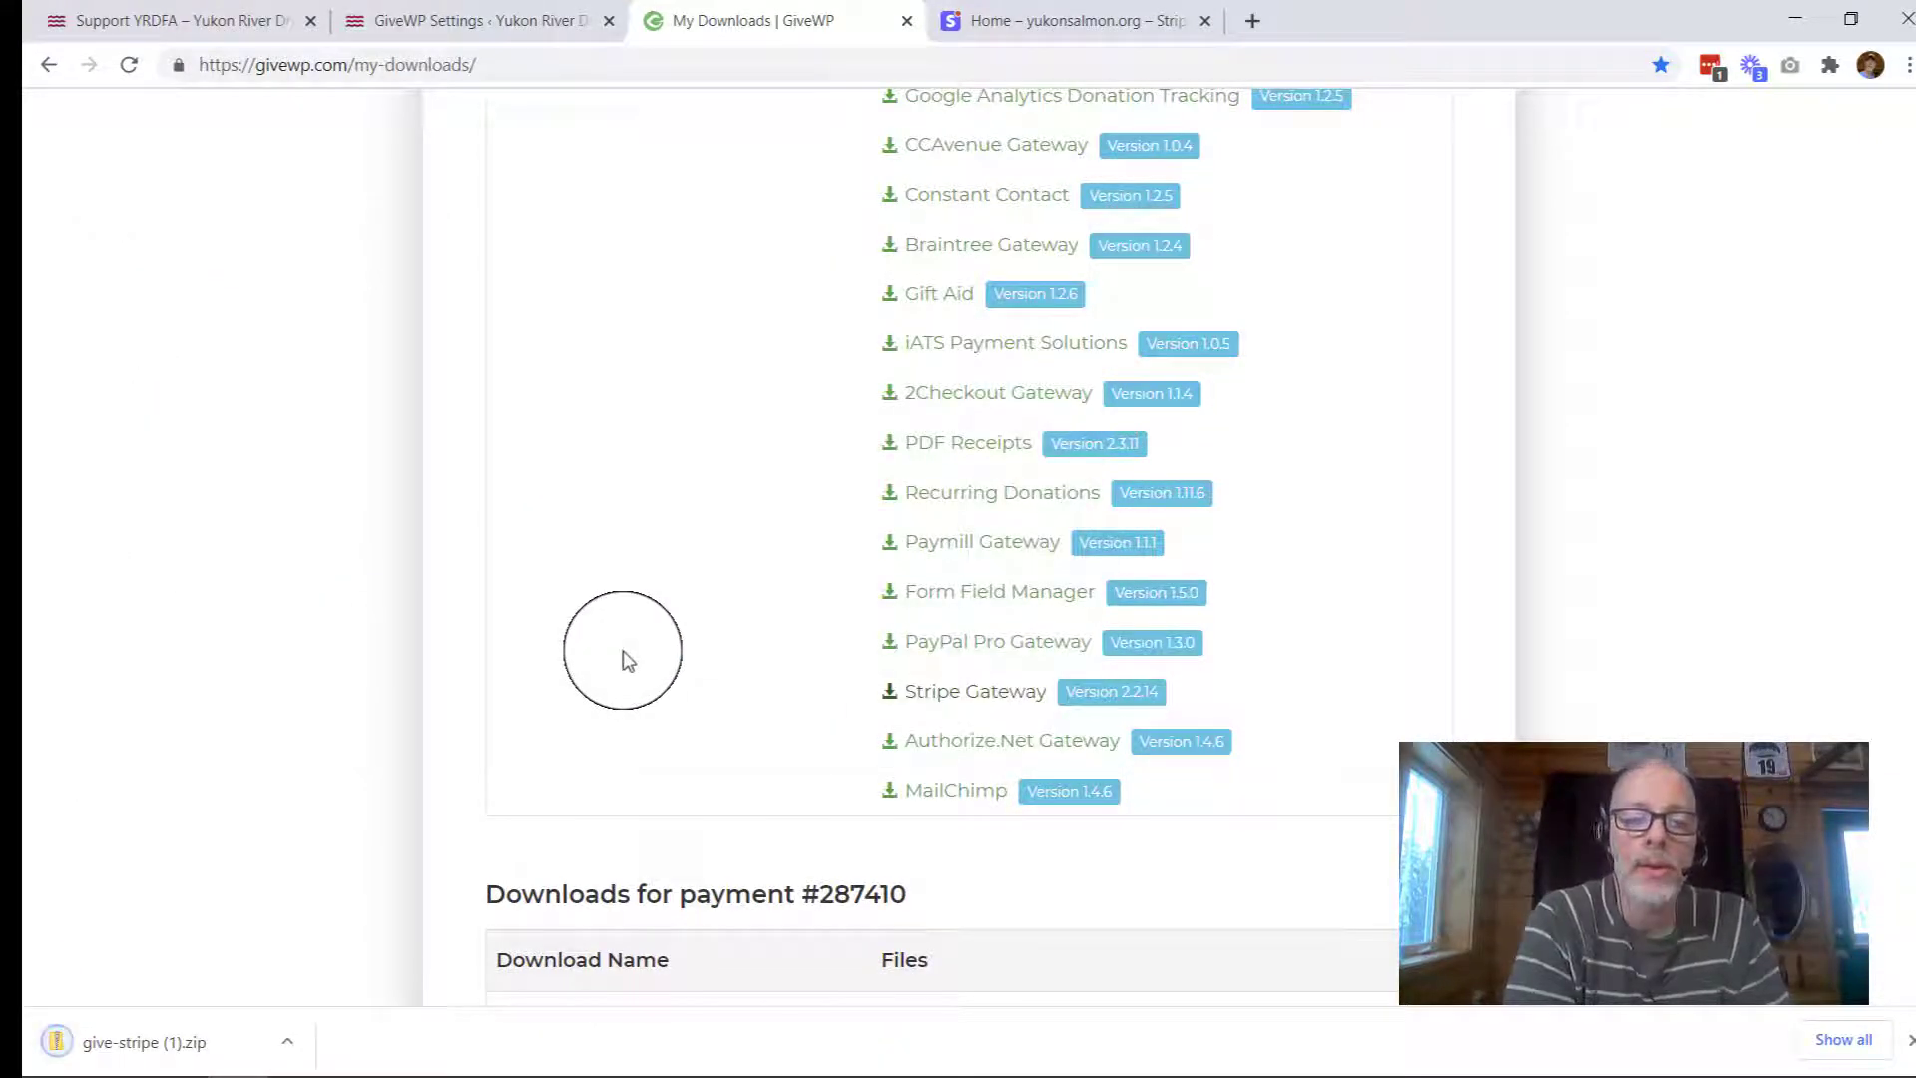
{"action": "scroll", "coordinate": [626, 661], "scroll_direction": "up", "scroll_amount": 15}
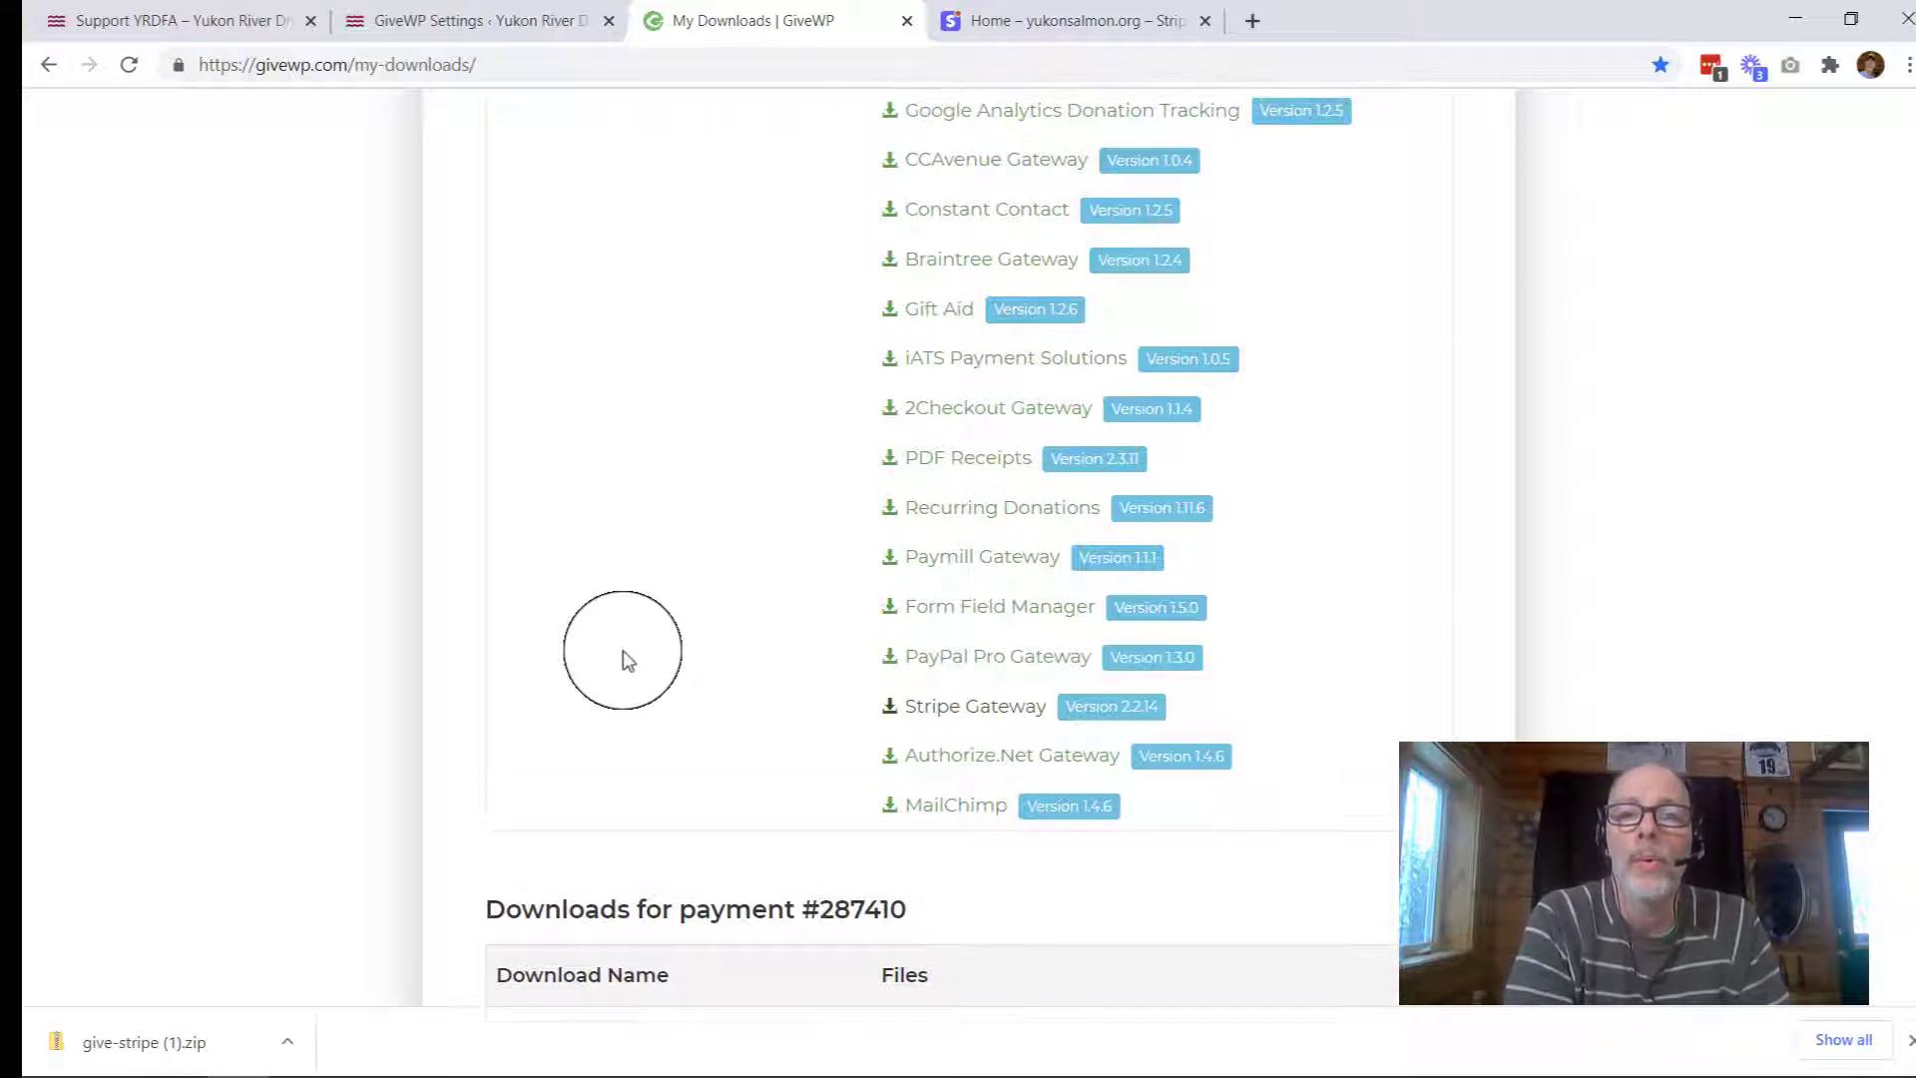
{"action": "scroll", "coordinate": [626, 661], "scroll_direction": "up", "scroll_amount": 5}
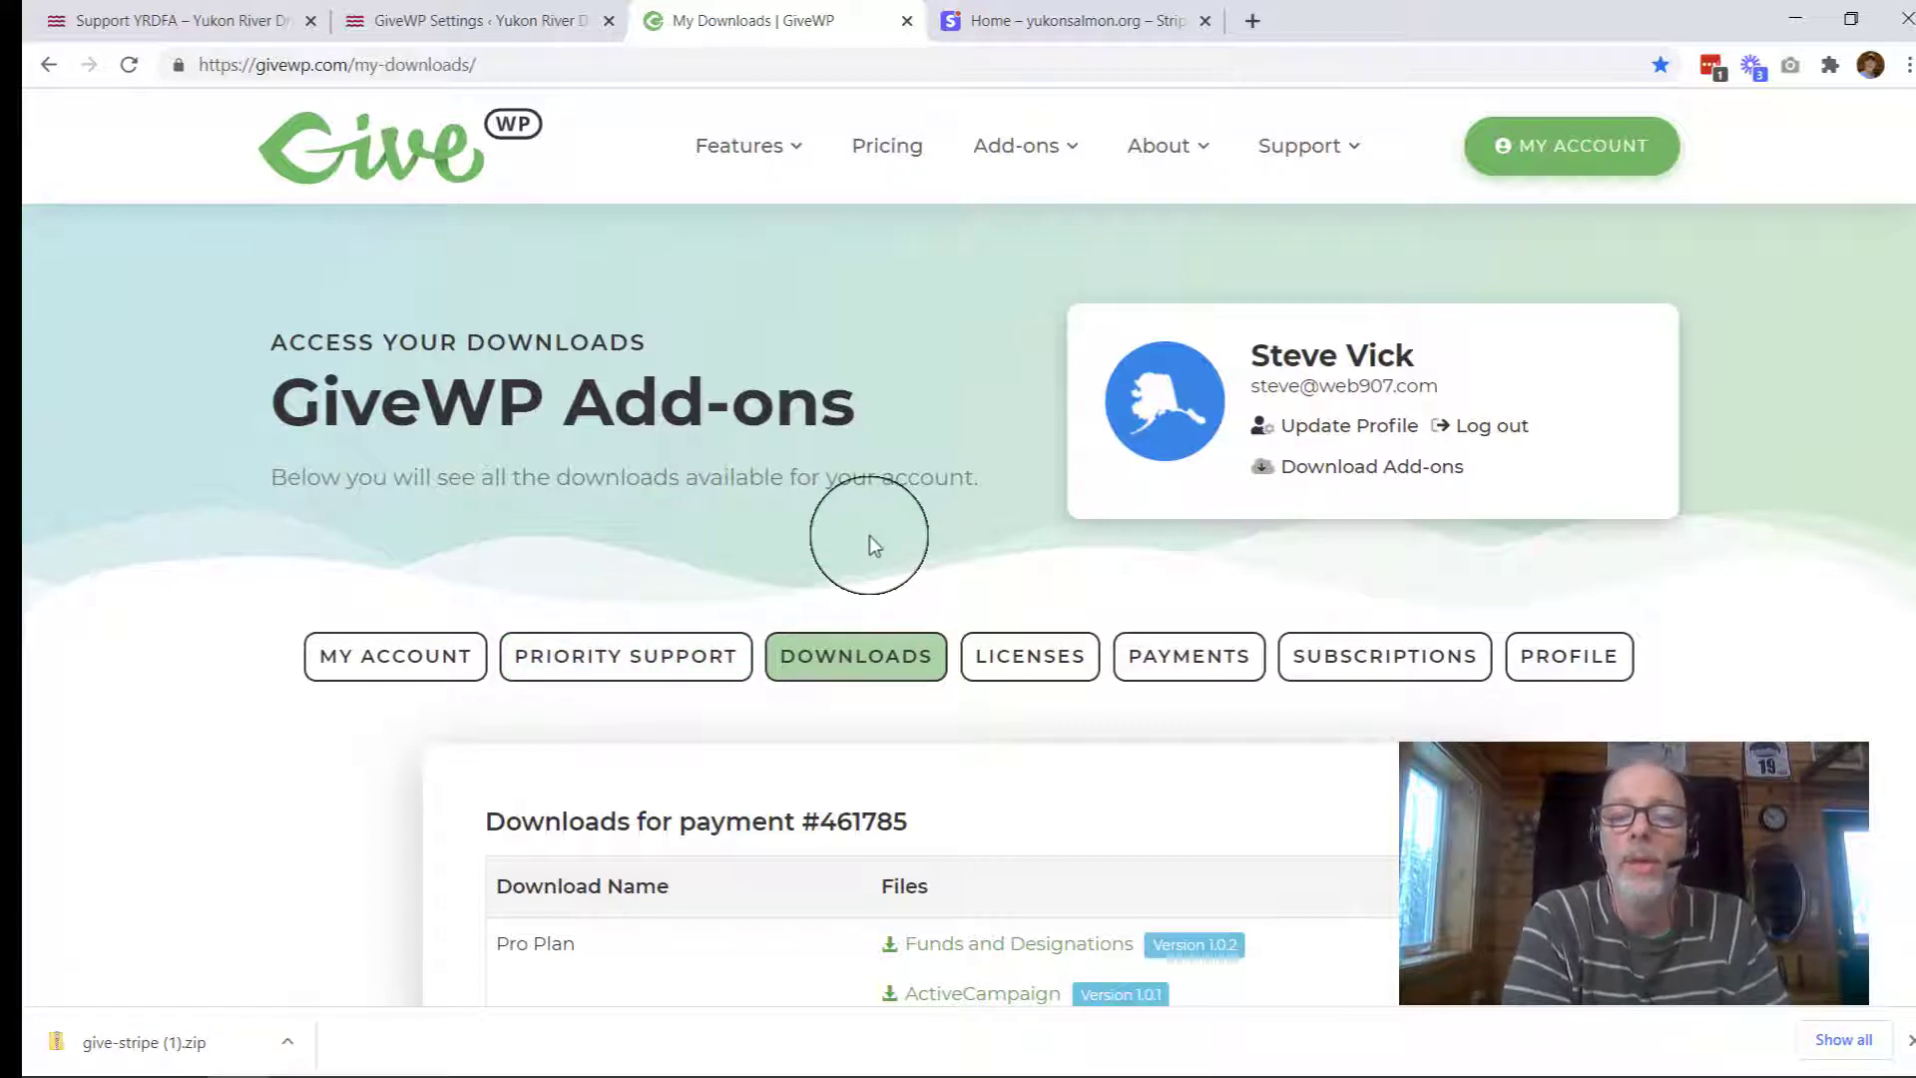
Step: Copy the Stripe Gateway license key from the Licenses page, then return to the site's GiveWP settings
{"action": "left_click", "coordinate": [1031, 677]}
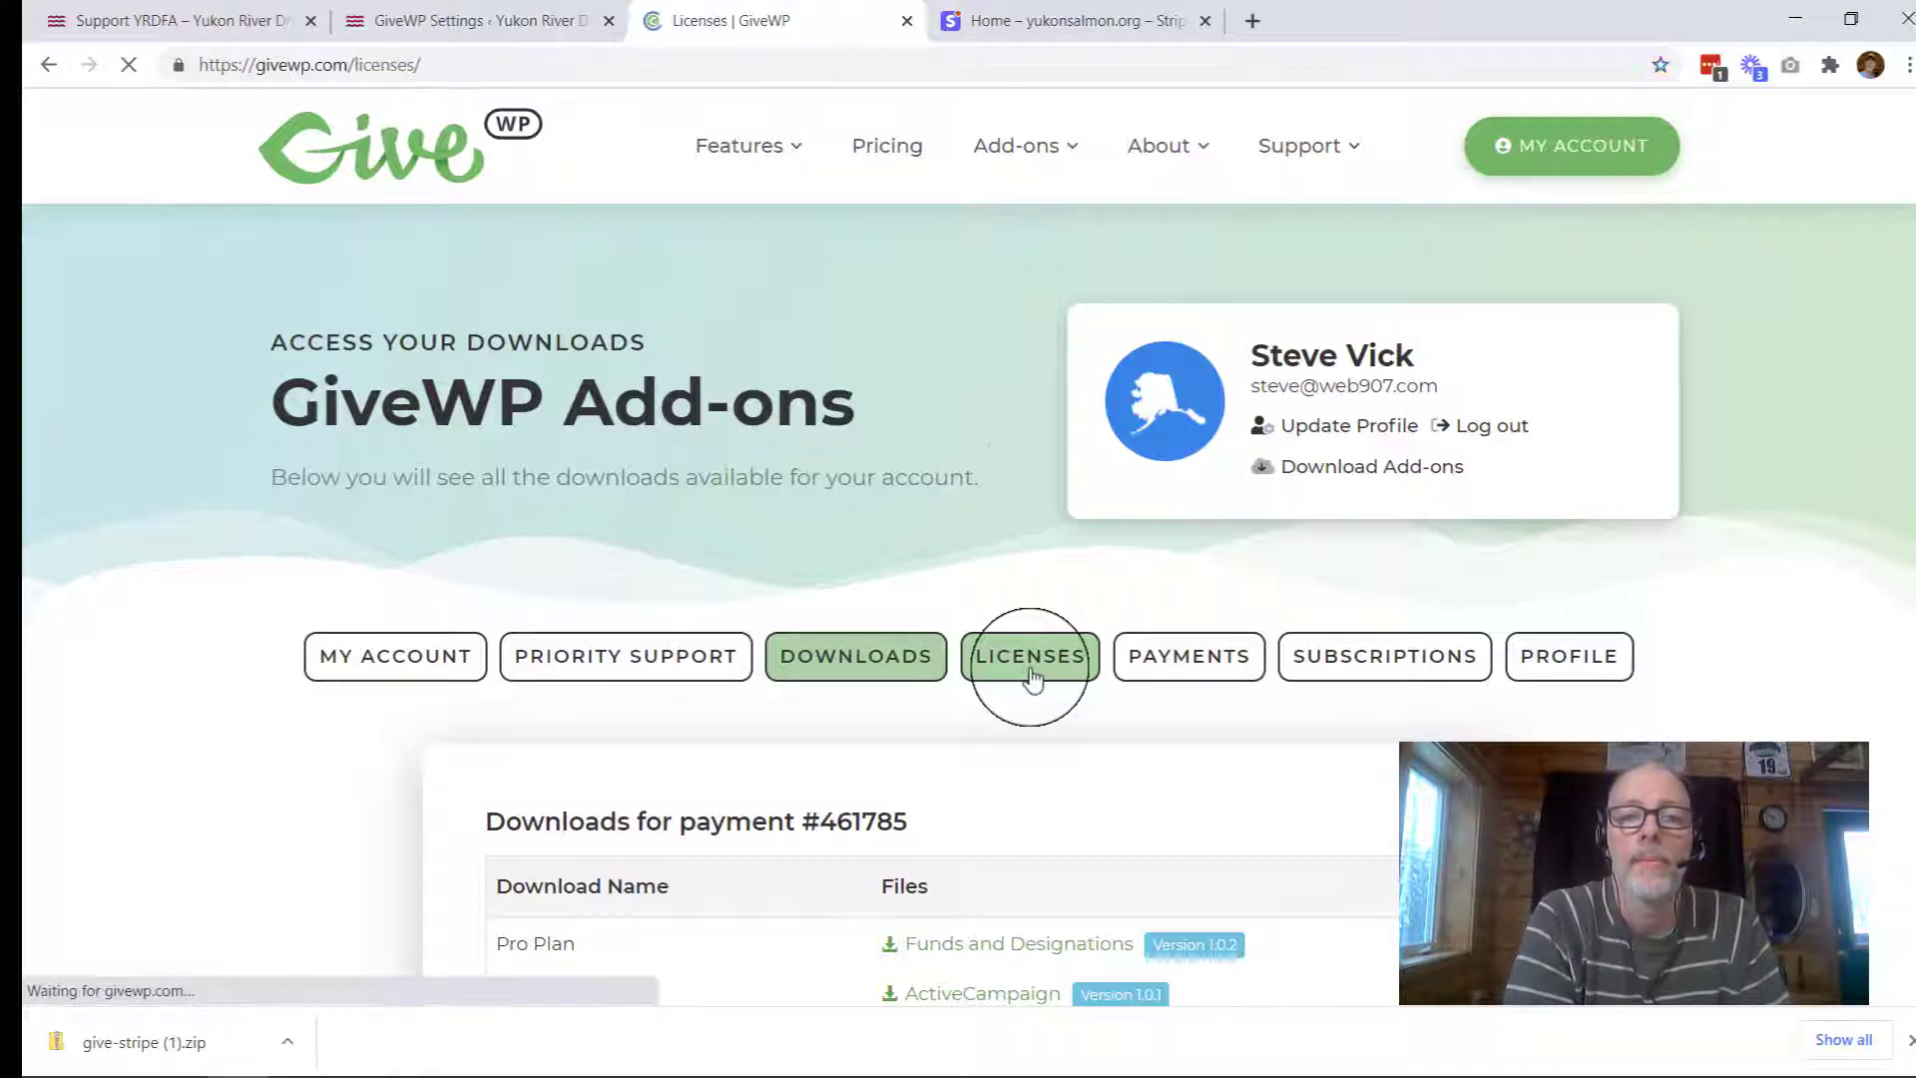
{"action": "scroll", "coordinate": [1031, 677], "scroll_direction": "down", "scroll_amount": 5}
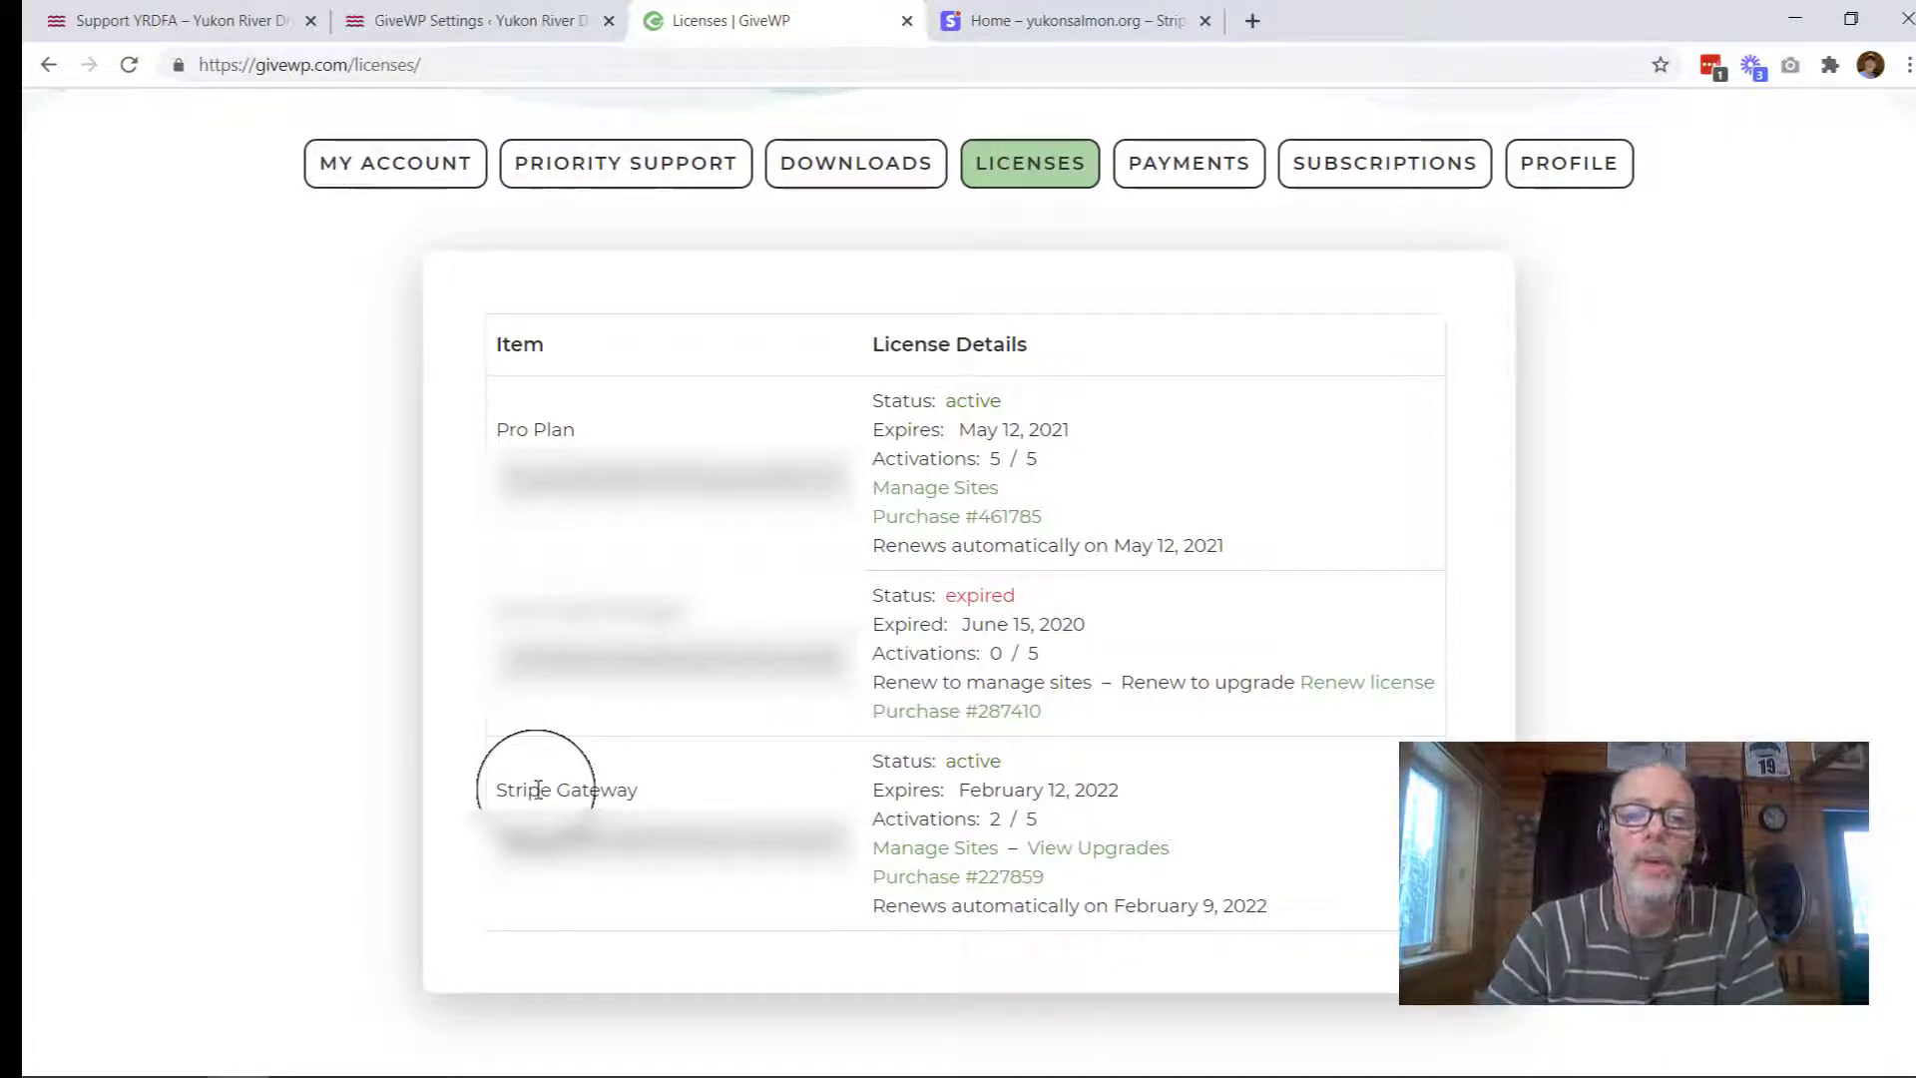
{"action": "left_click", "coordinate": [627, 838]}
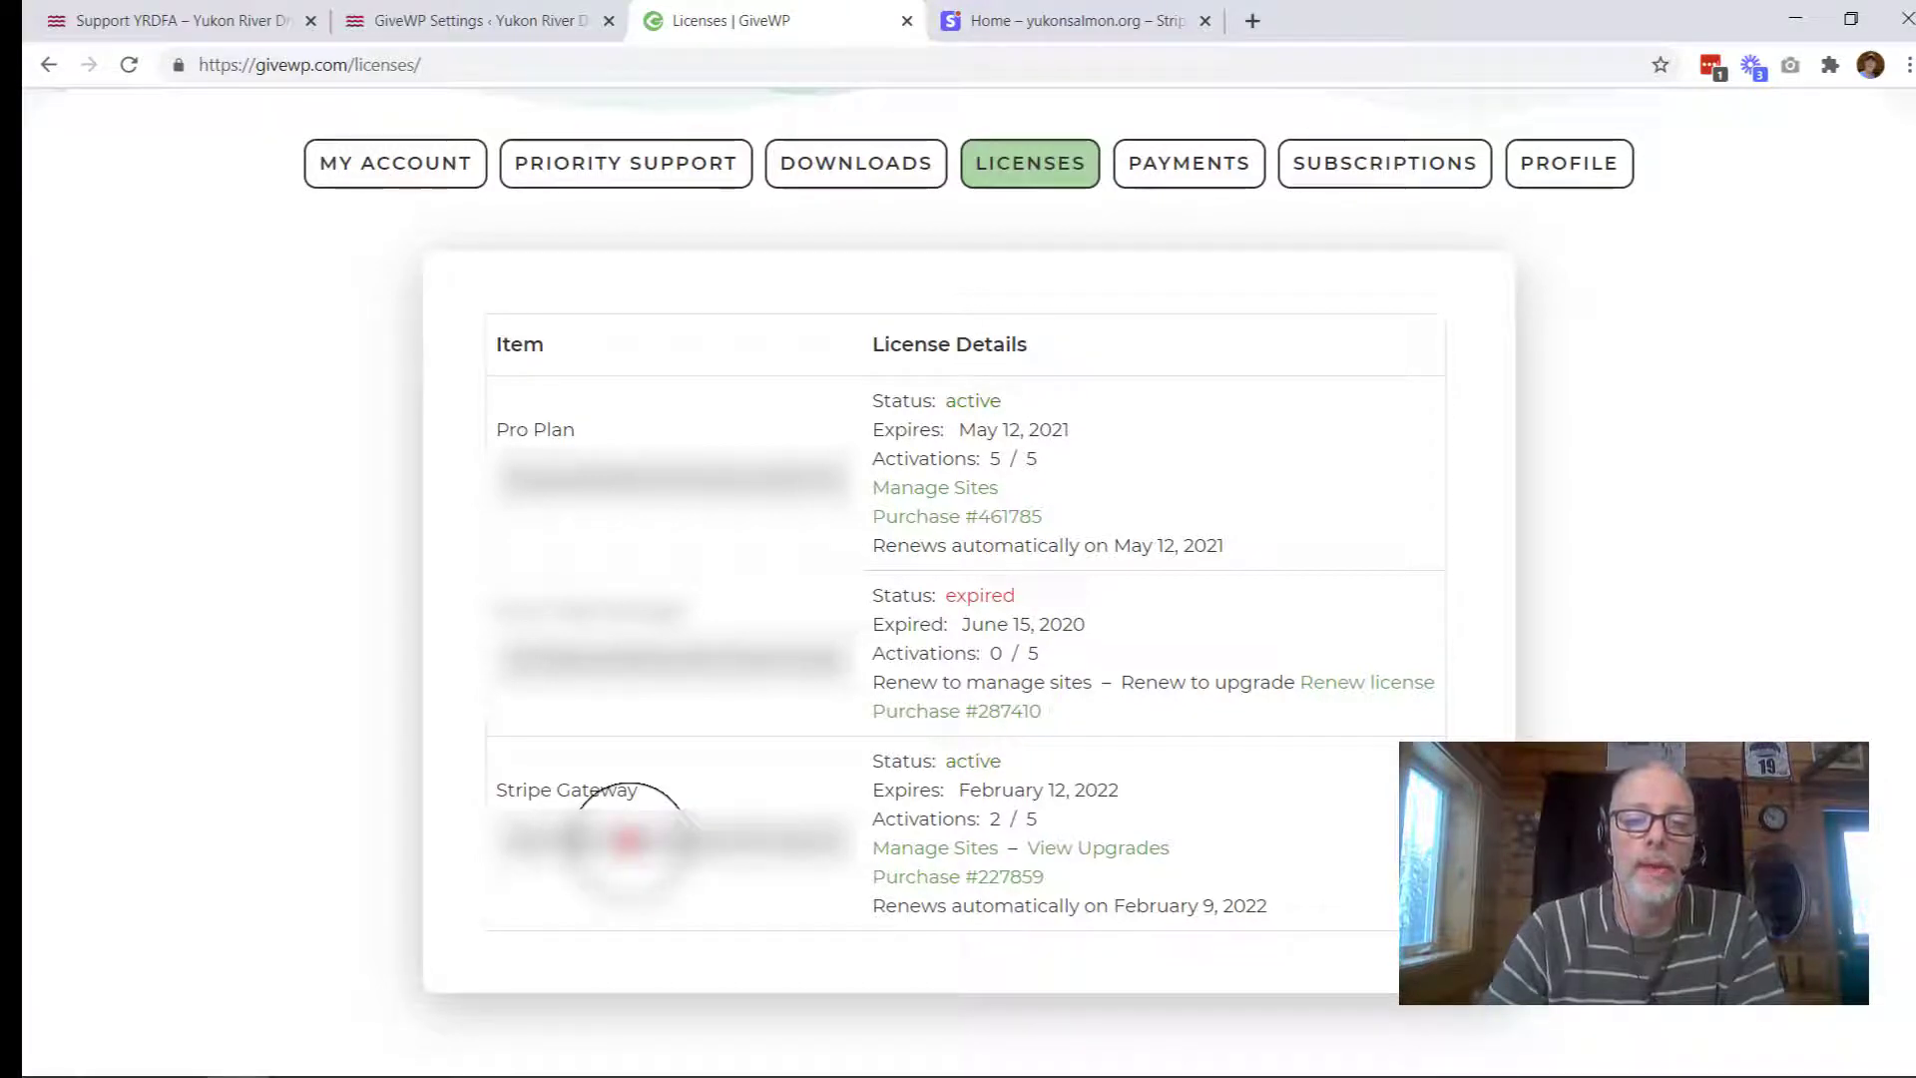
{"action": "double_click", "coordinate": [627, 839]}
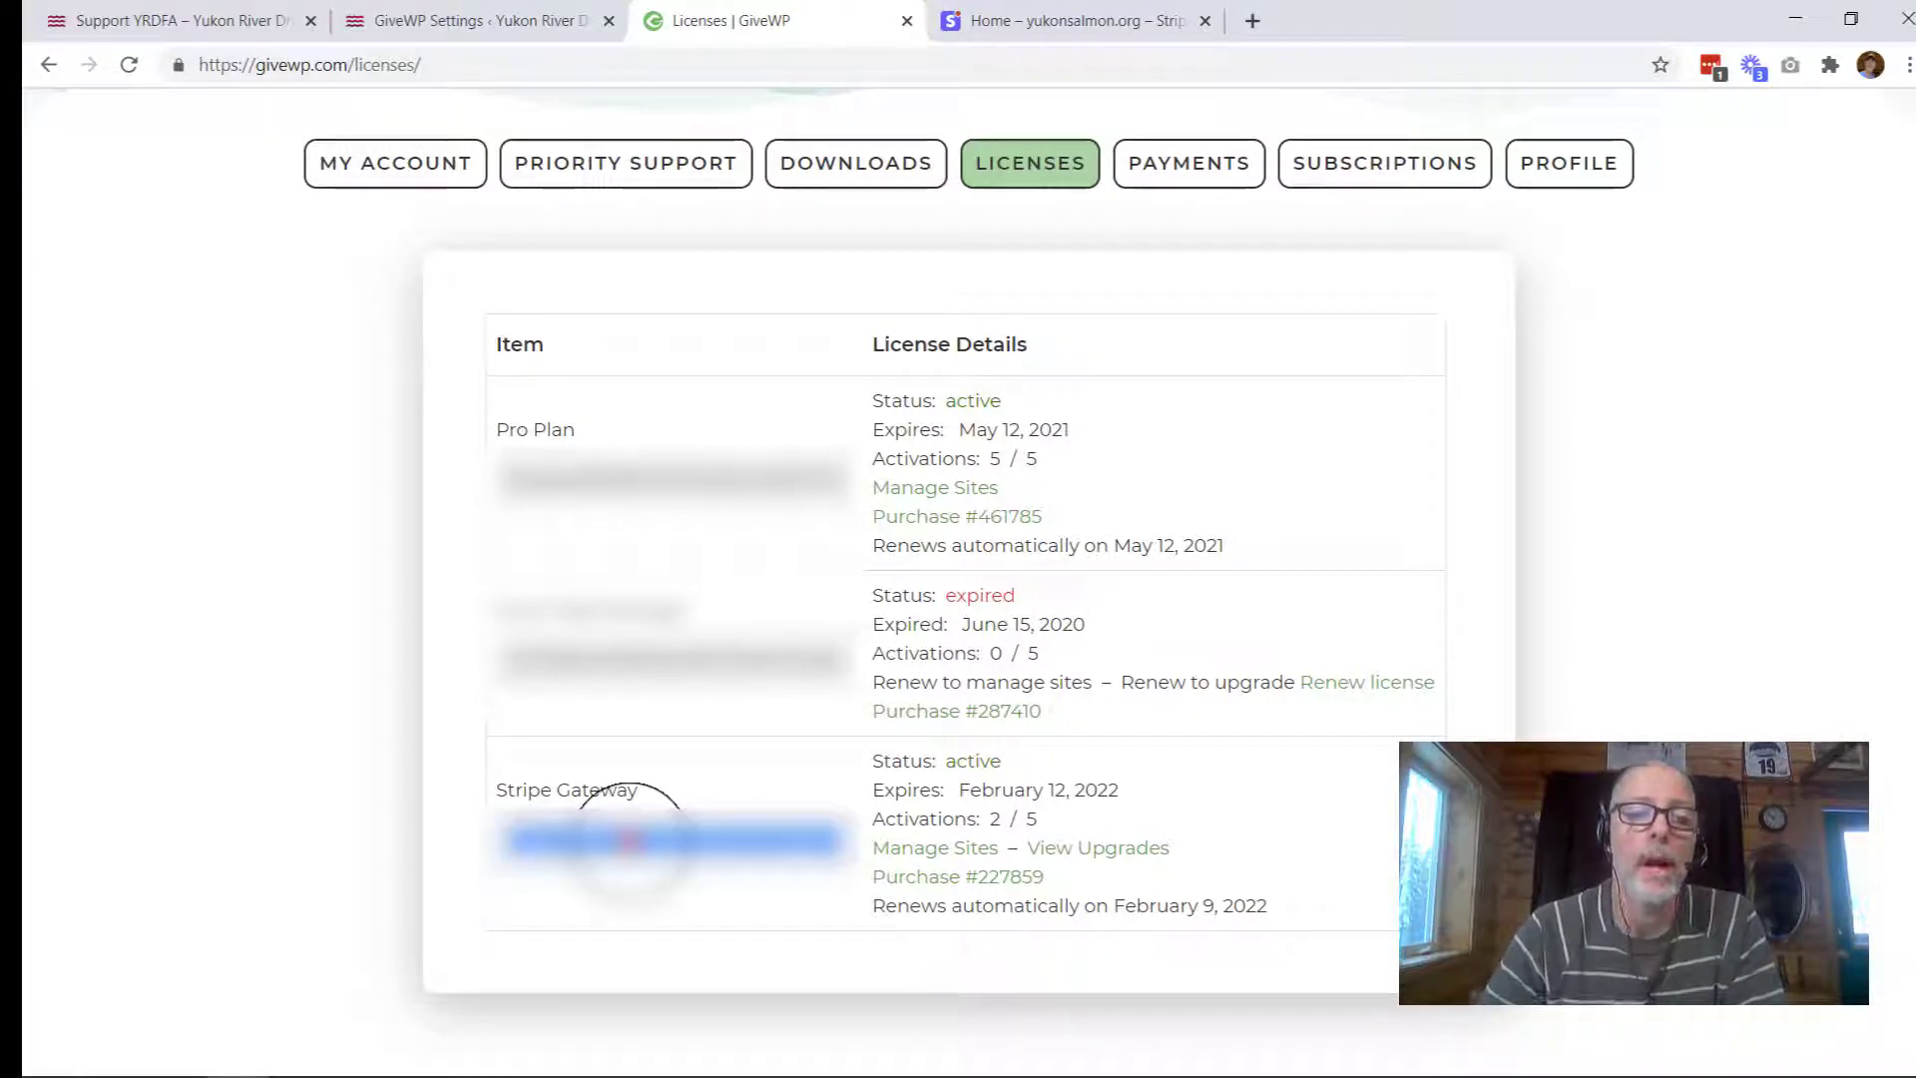
{"action": "right_click", "coordinate": [629, 841]}
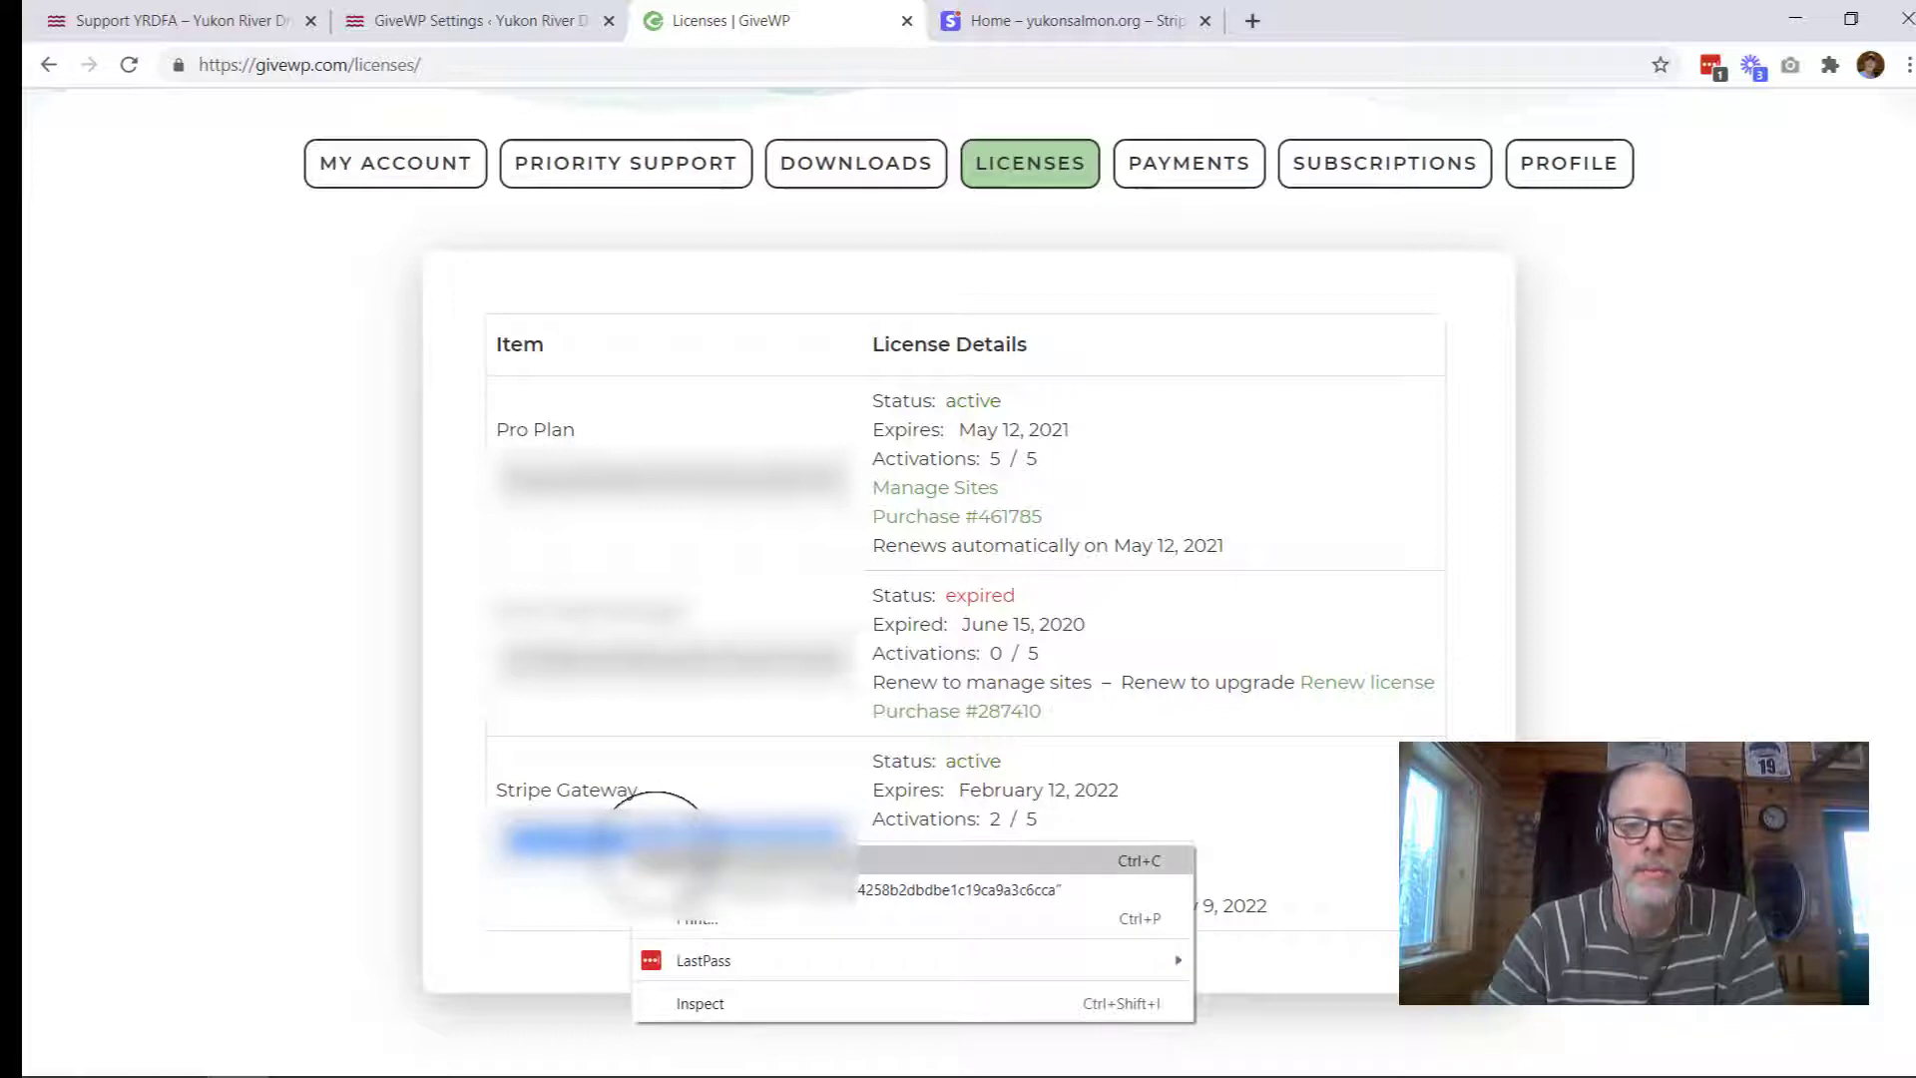
{"action": "left_click", "coordinate": [601, 853]}
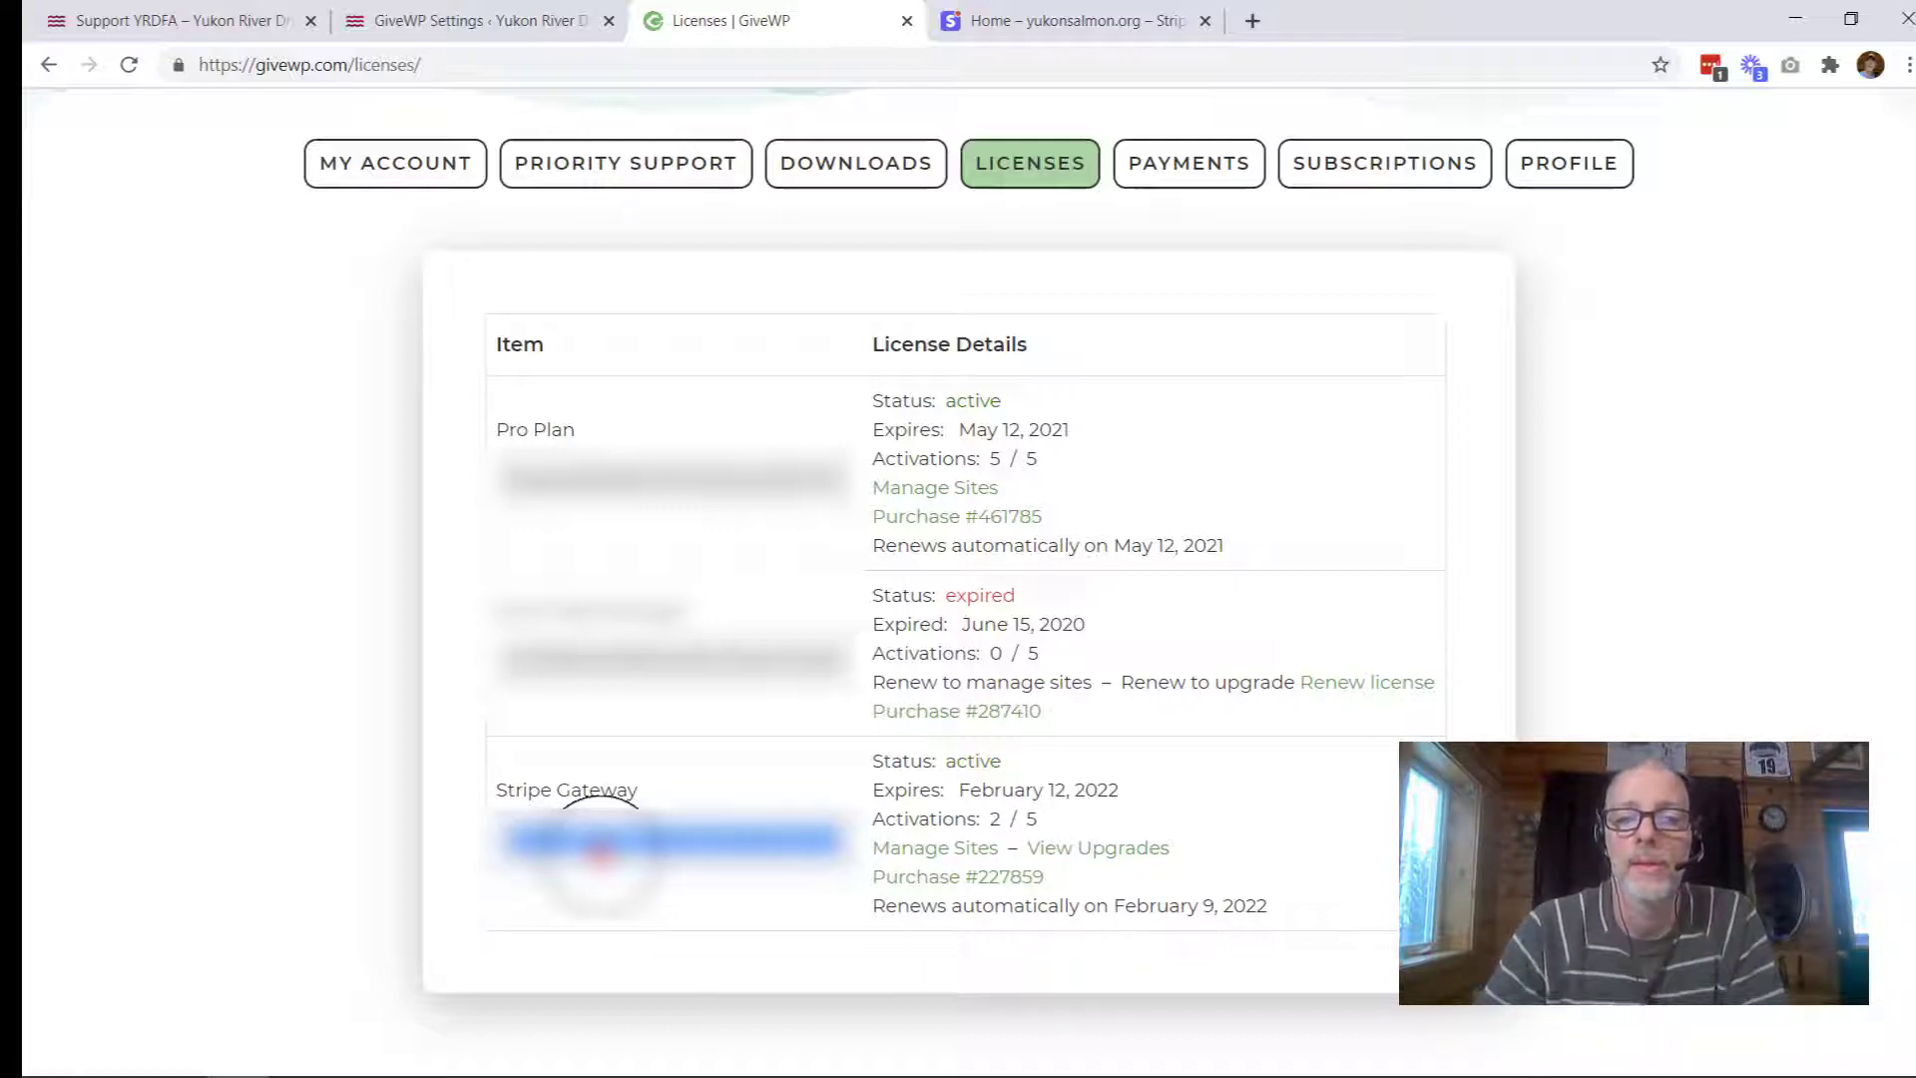
{"action": "key", "text": "ctrl+shift+Tab"}
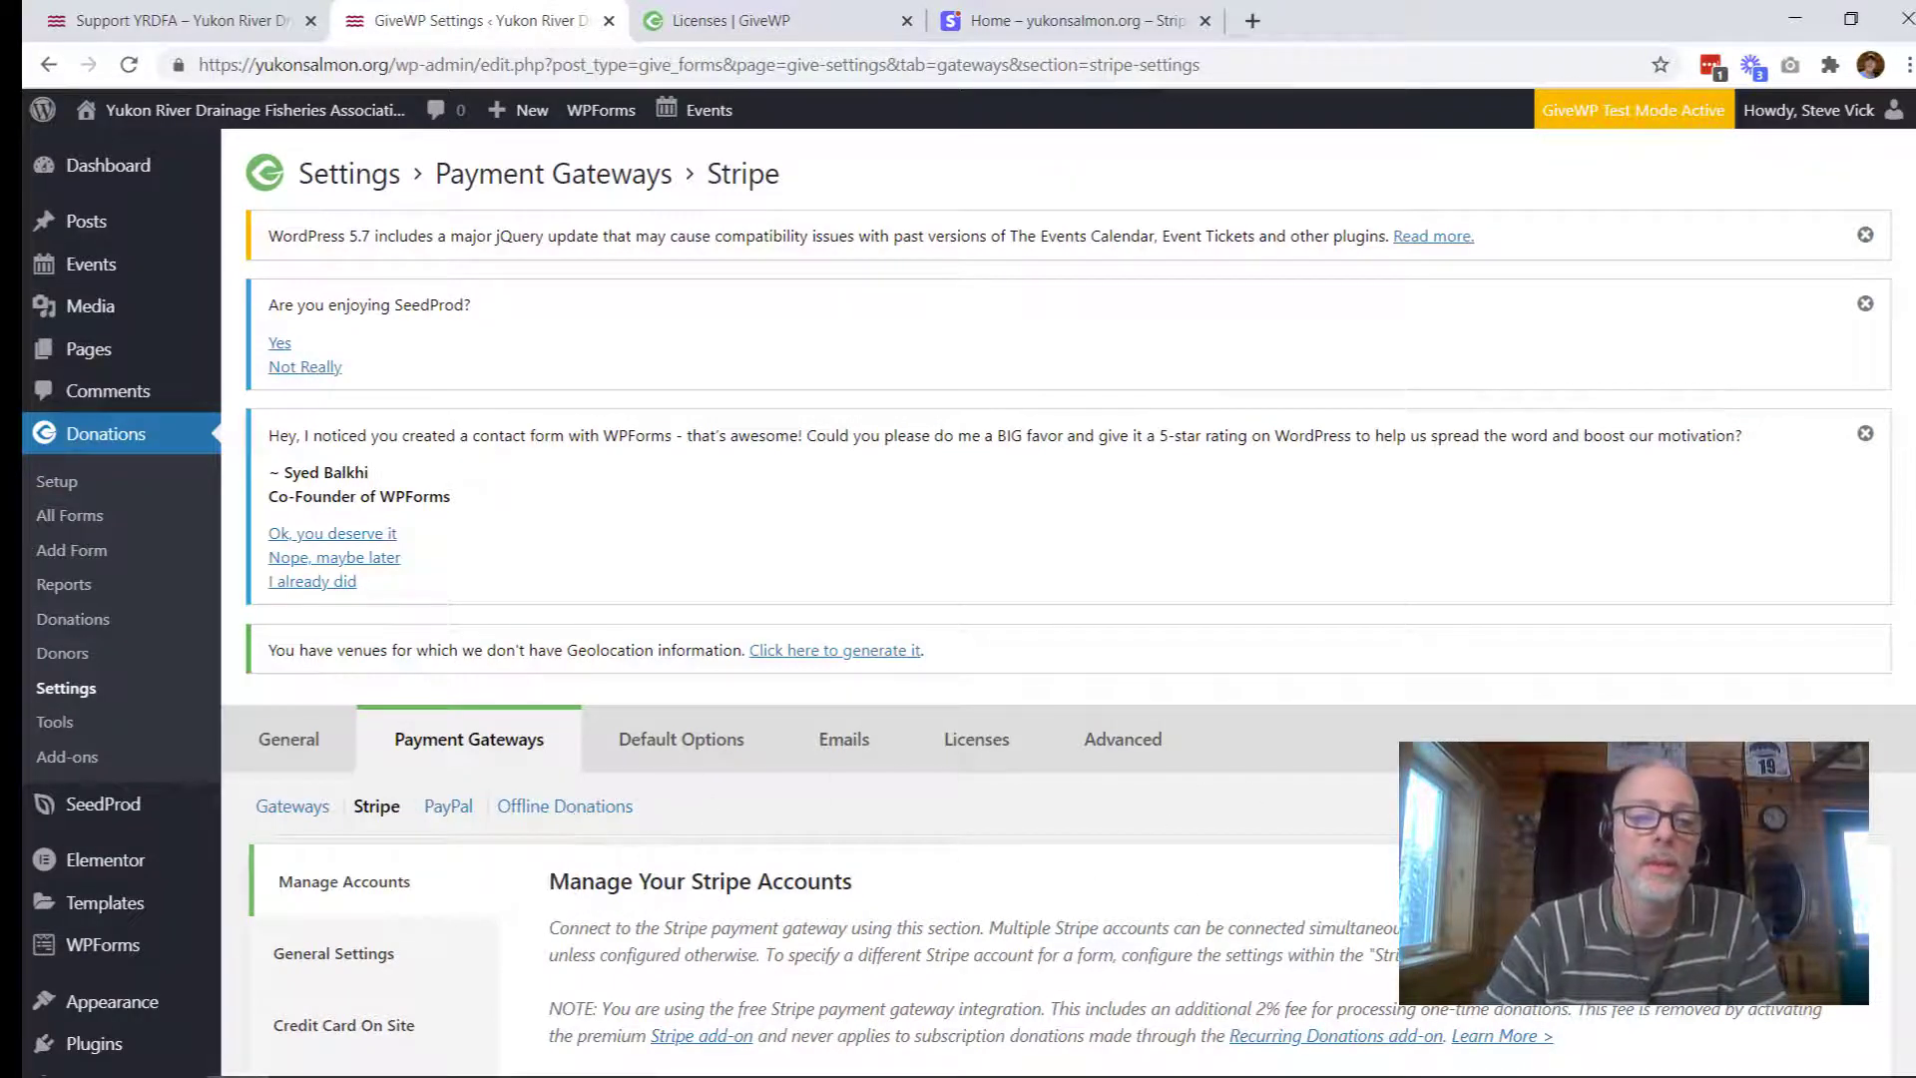
Step: Paste the Stripe Gateway license key into the GiveWP Licenses tab and activate it
{"action": "scroll", "coordinate": [1068, 599], "scroll_direction": "down", "scroll_amount": 4}
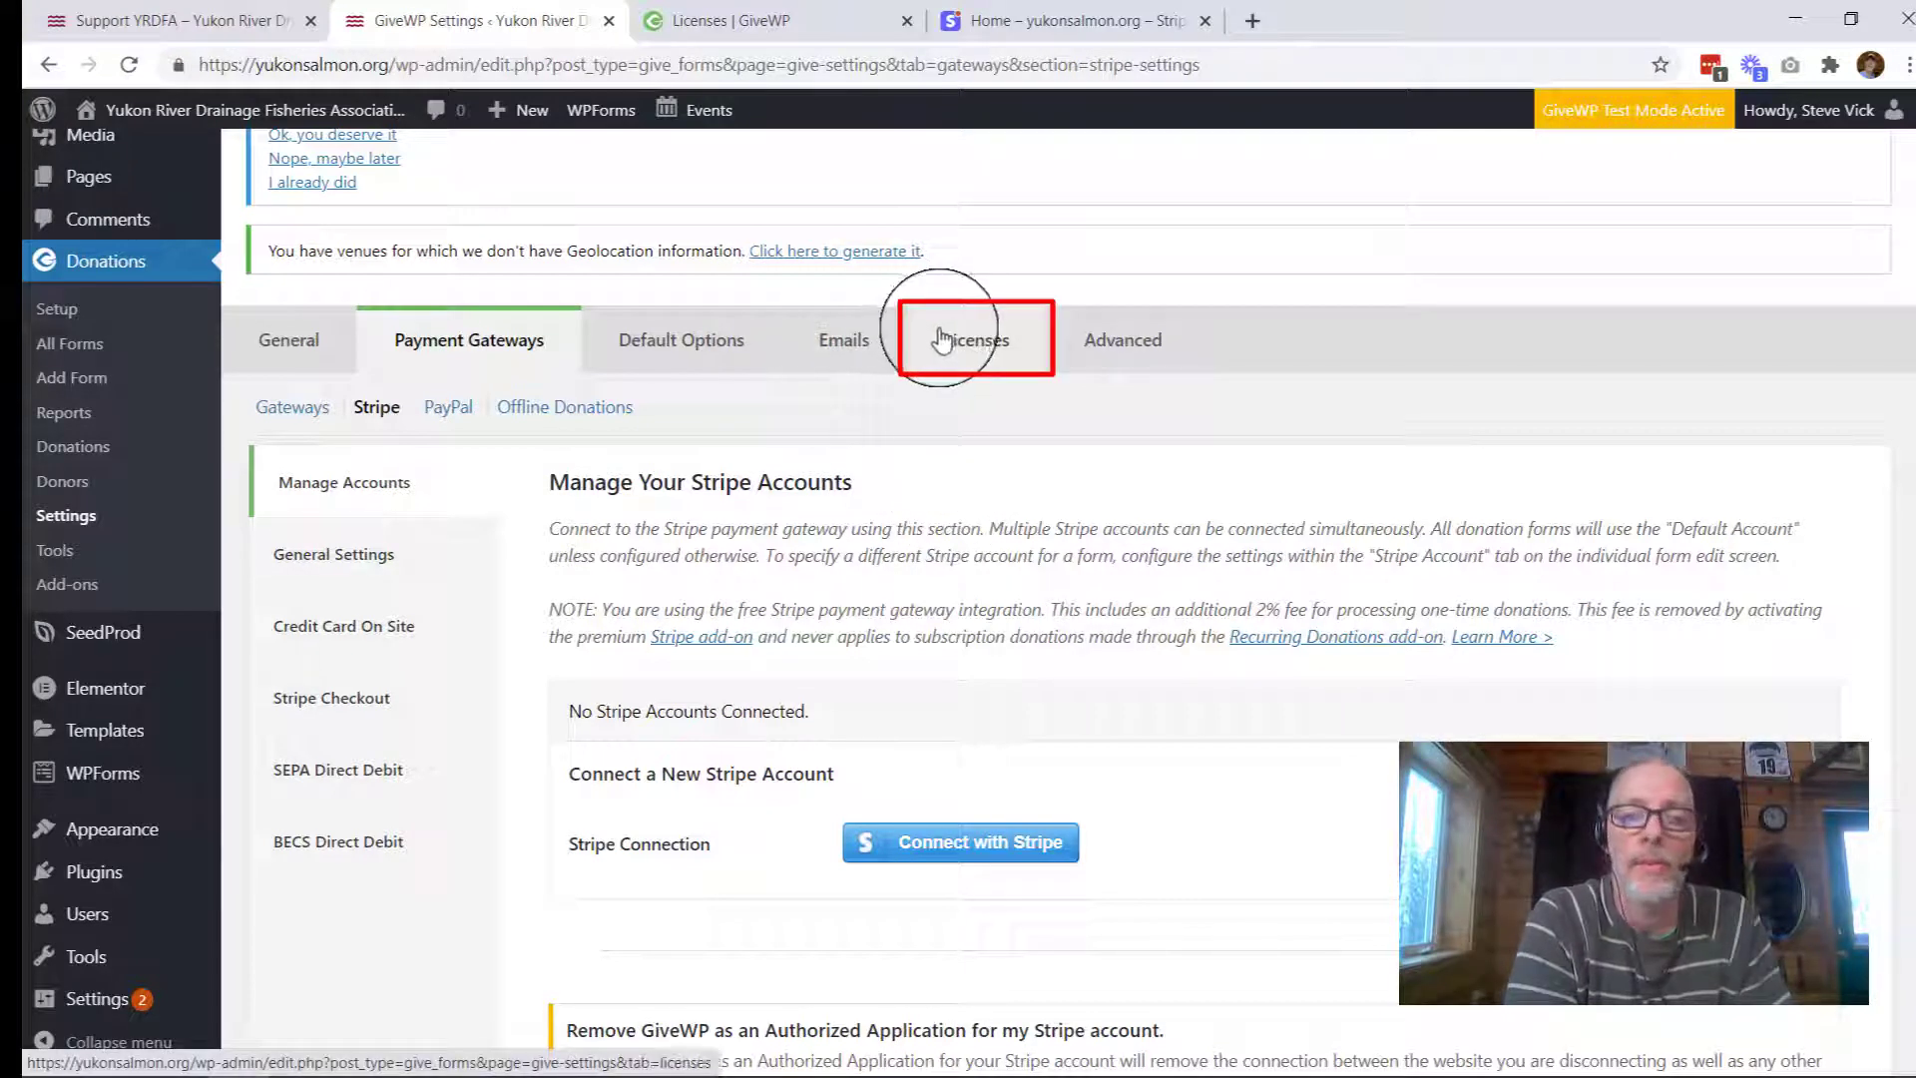
{"action": "left_click", "coordinate": [983, 357]}
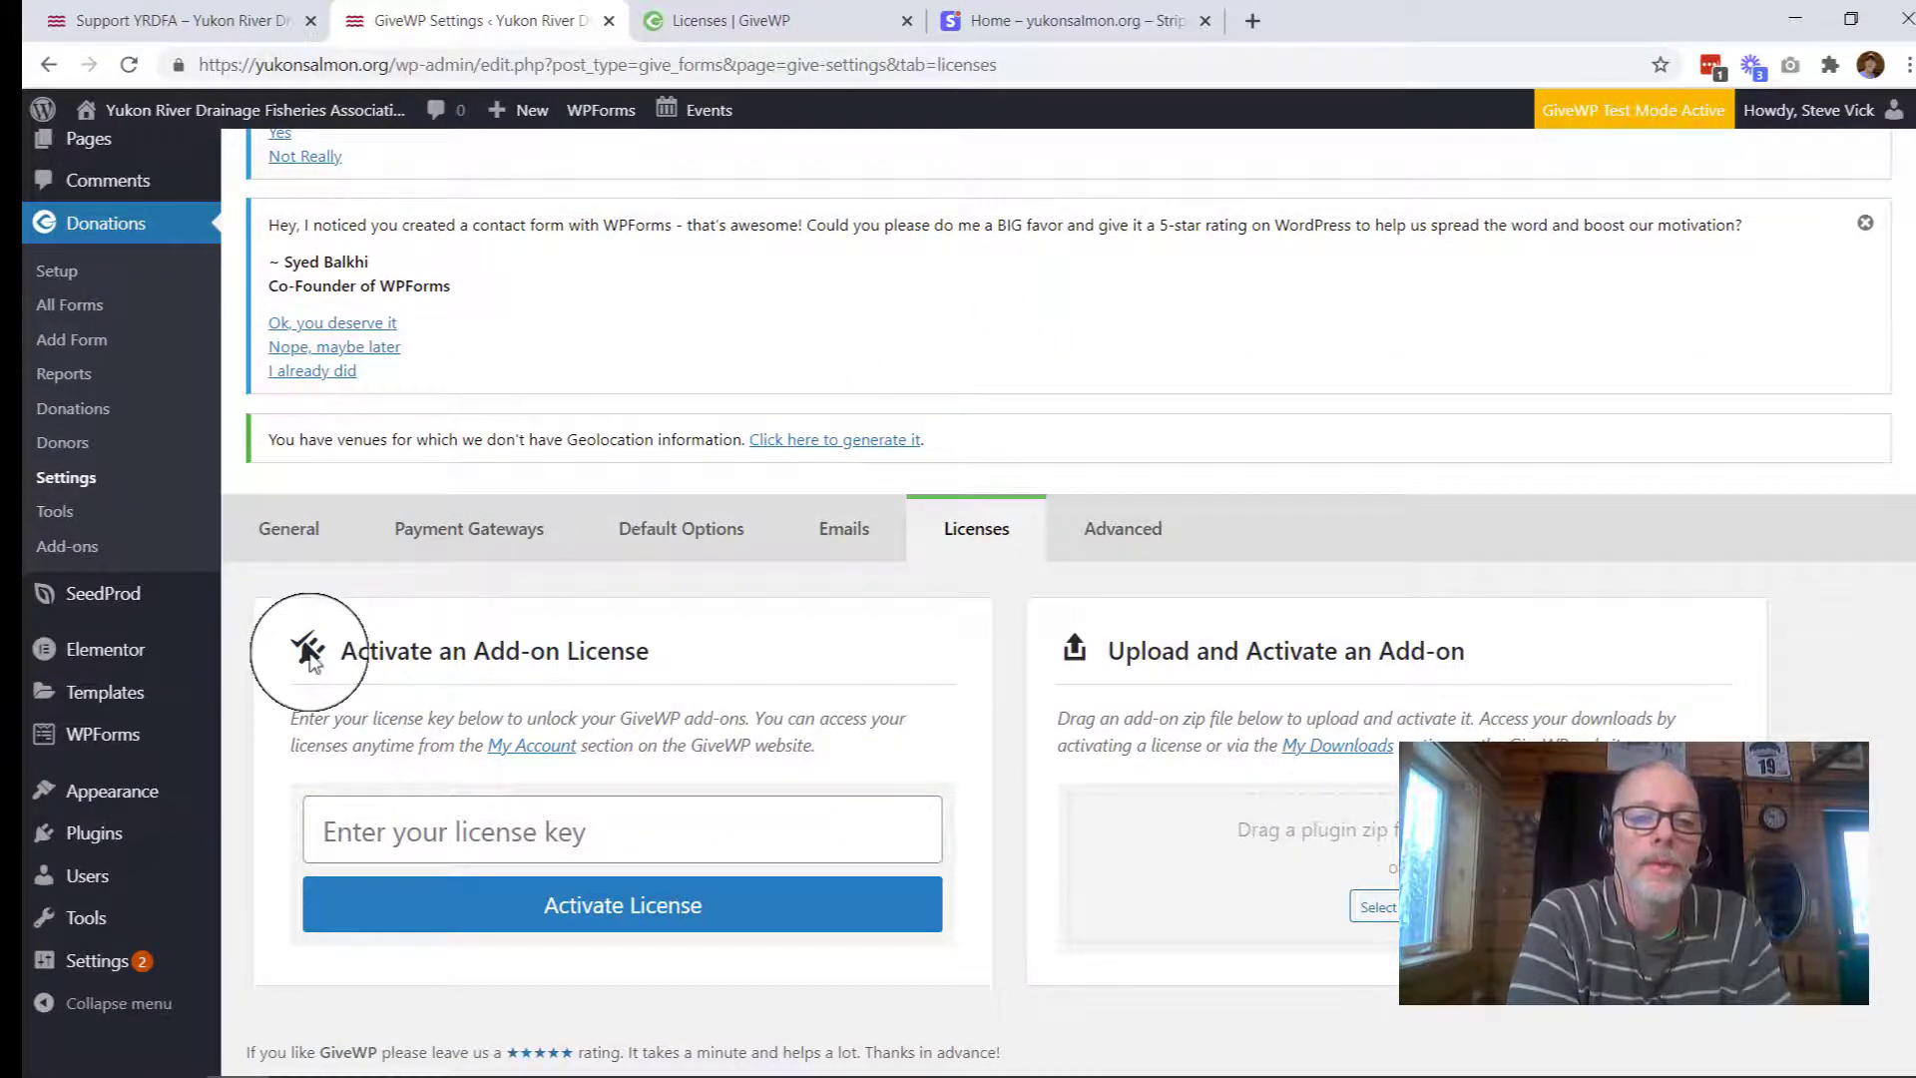
{"action": "left_click", "coordinate": [360, 818]}
{"action": "left_click", "coordinate": [357, 828]}
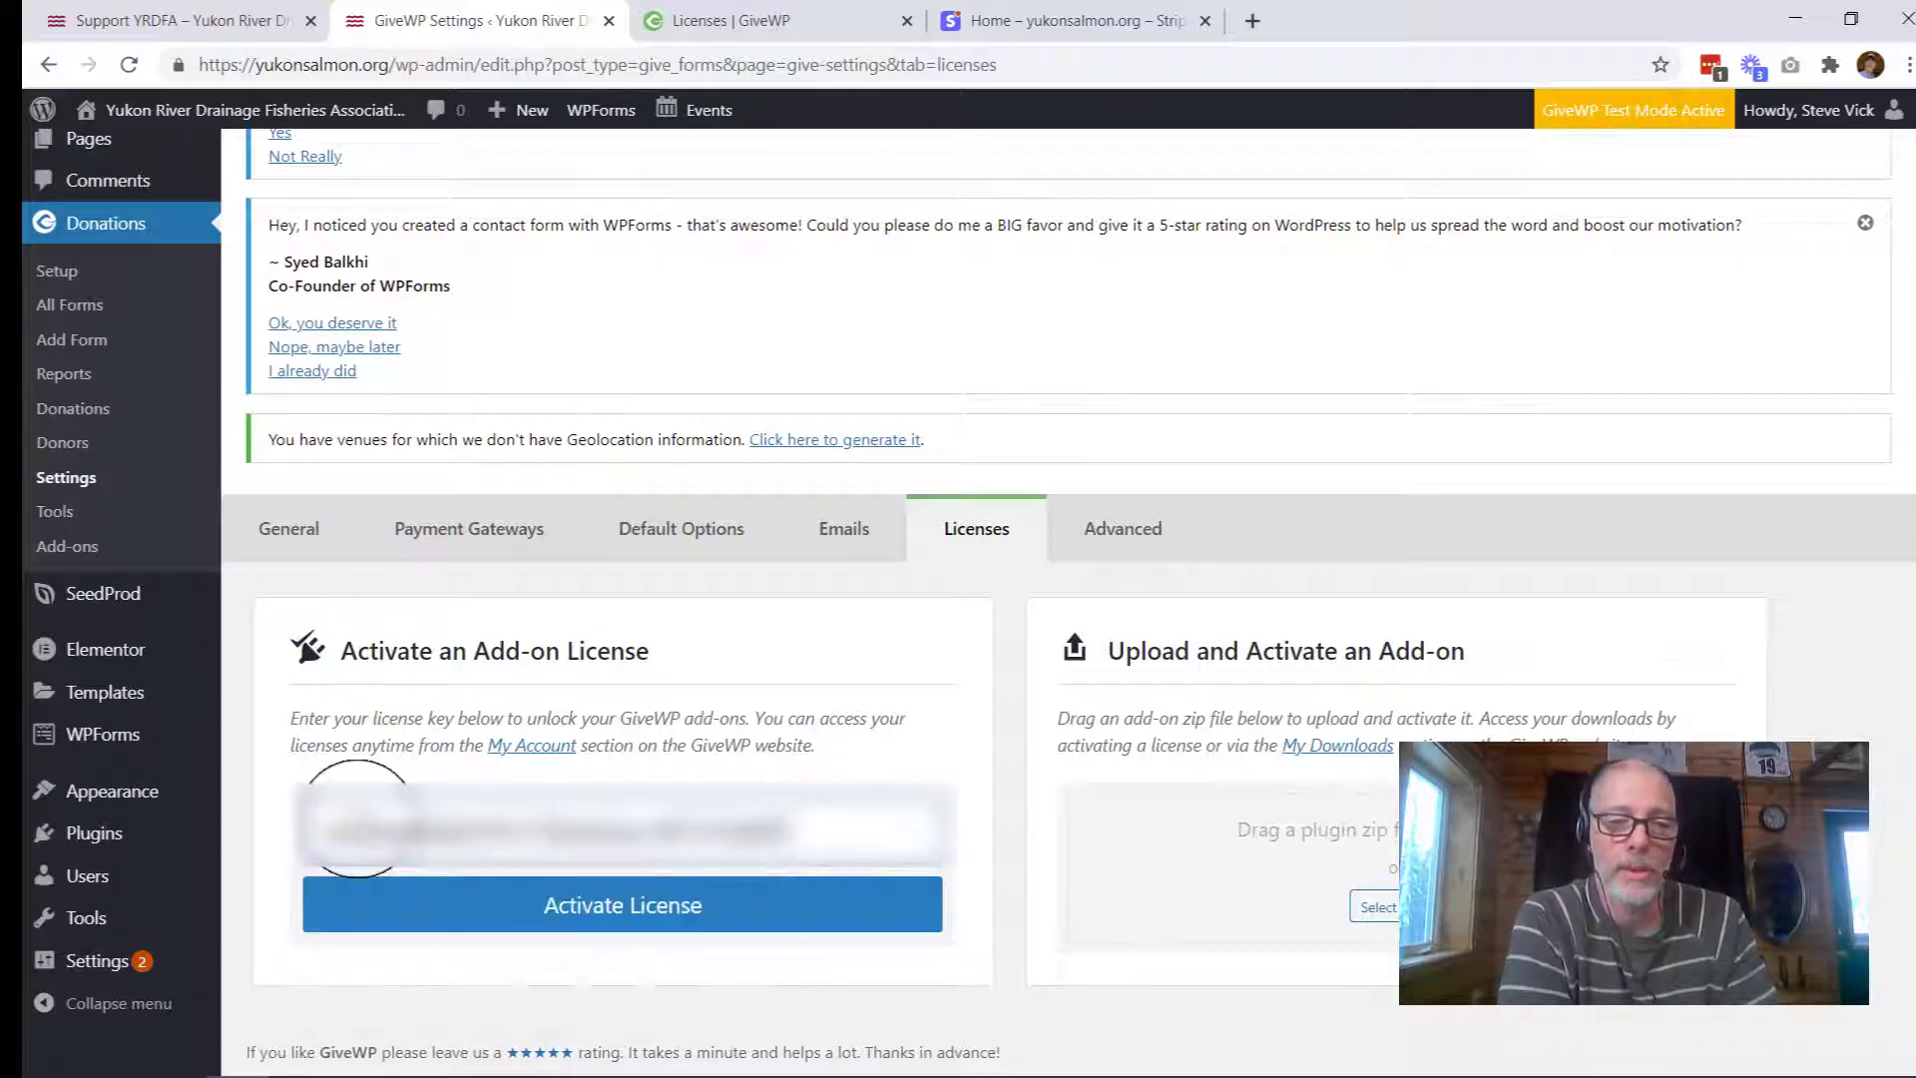
{"action": "left_click", "coordinate": [556, 901]}
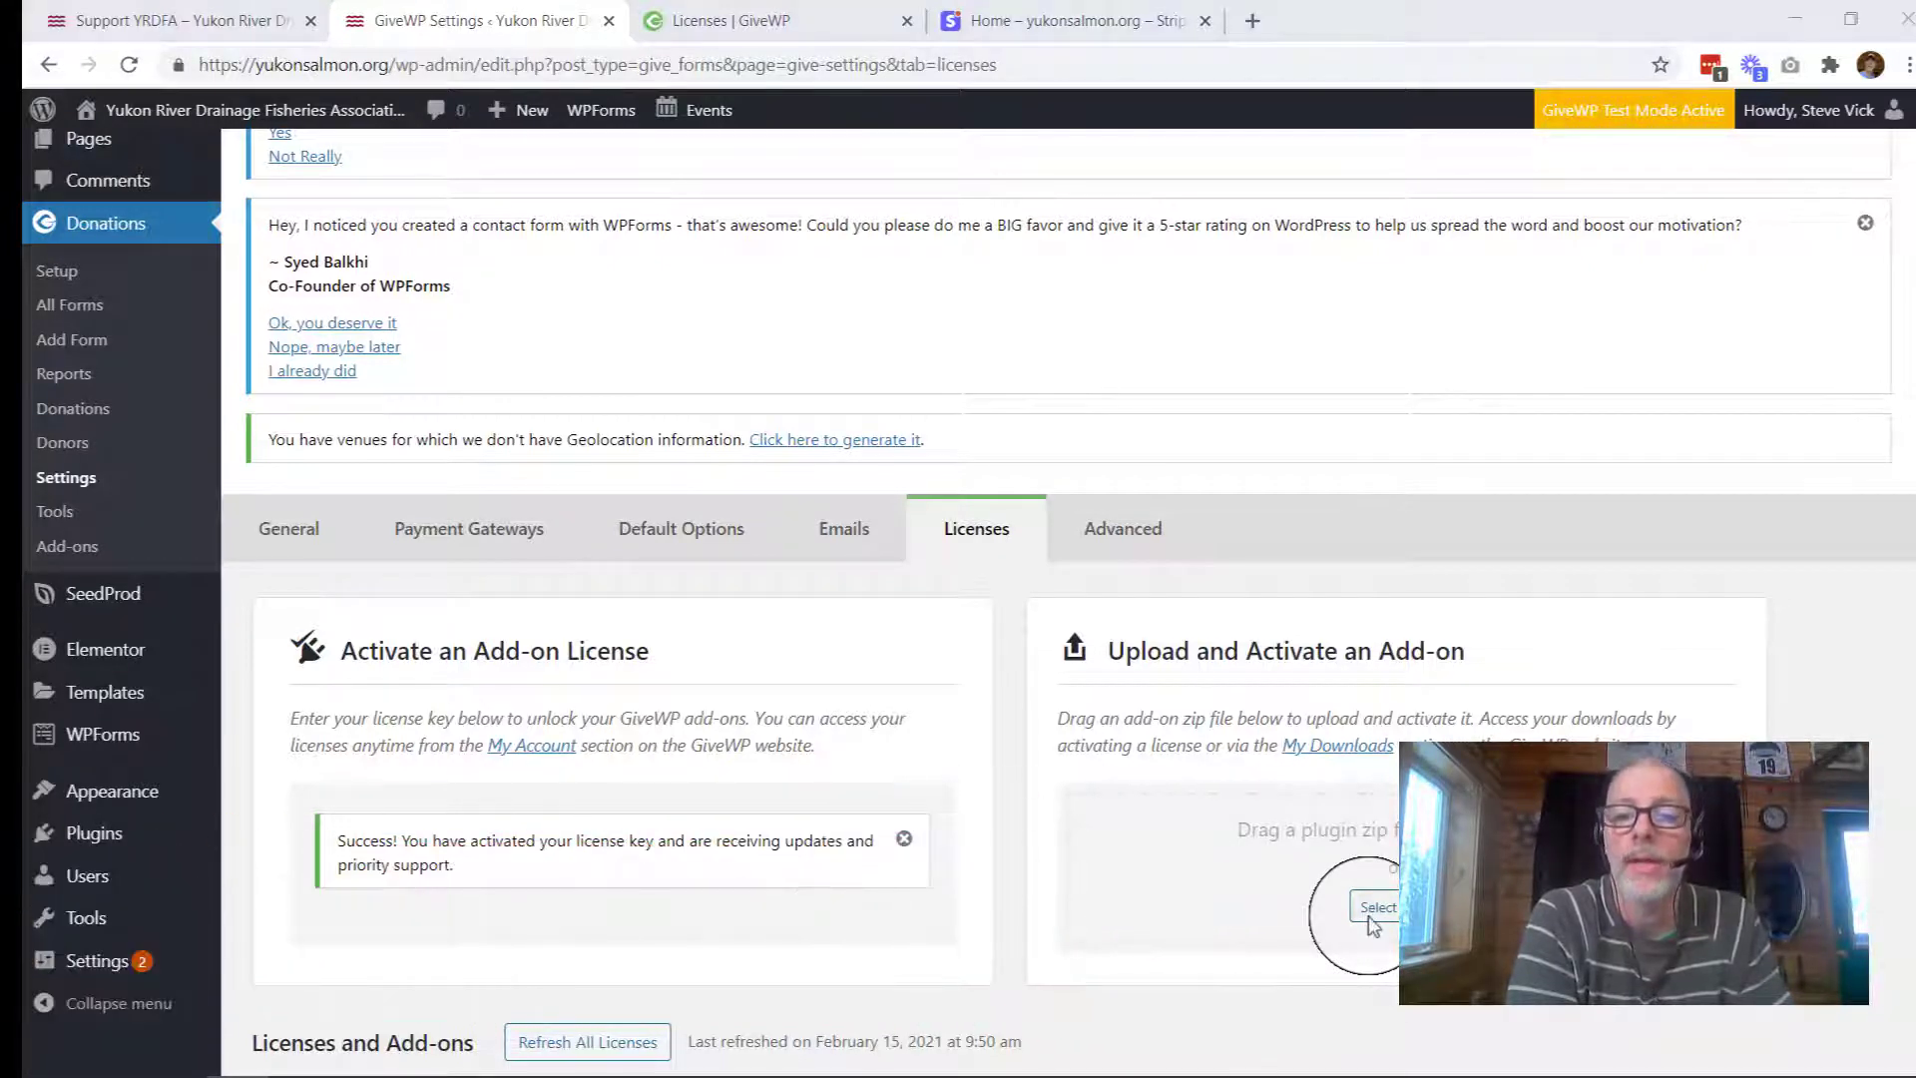
Step: Upload give-stripe.zip from the Desktop and activate the Give - Stripe Gateway add-on
{"action": "left_click", "coordinate": [1370, 916]}
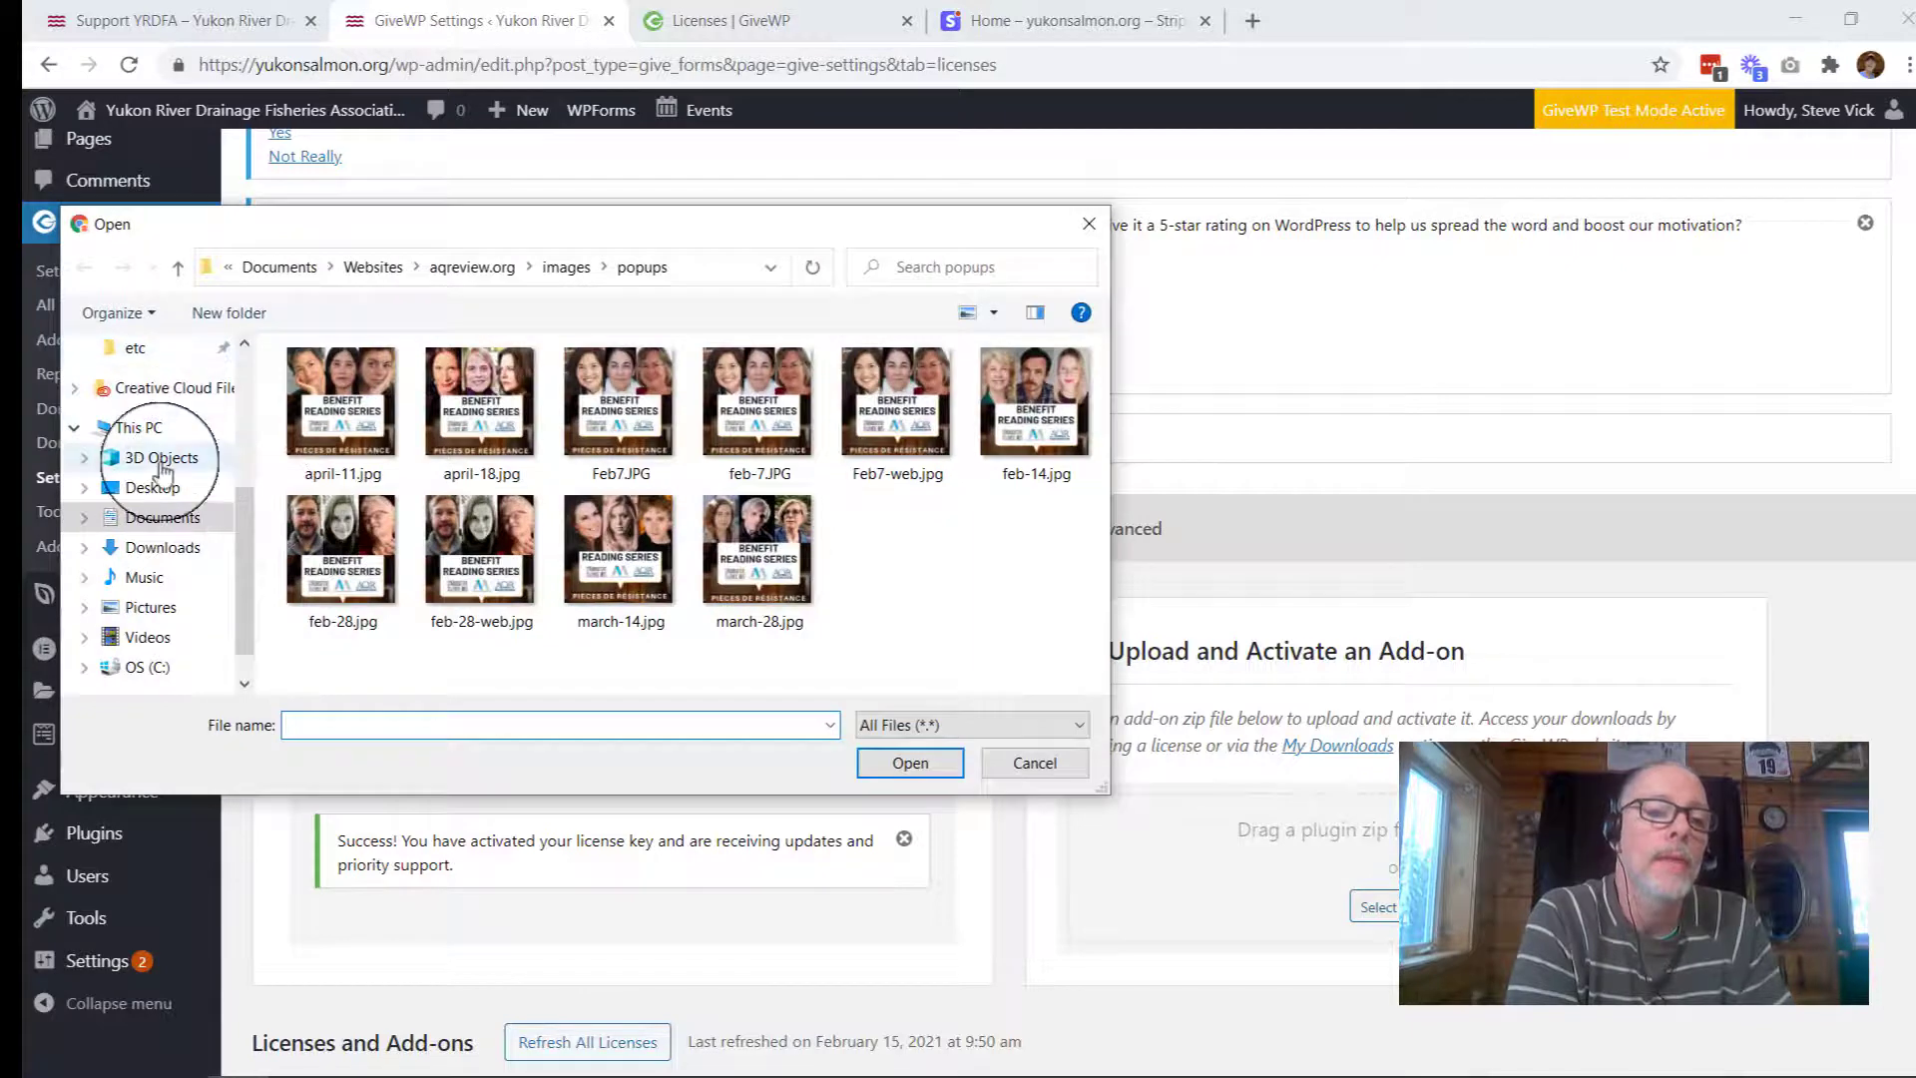
{"action": "left_click", "coordinate": [154, 485]}
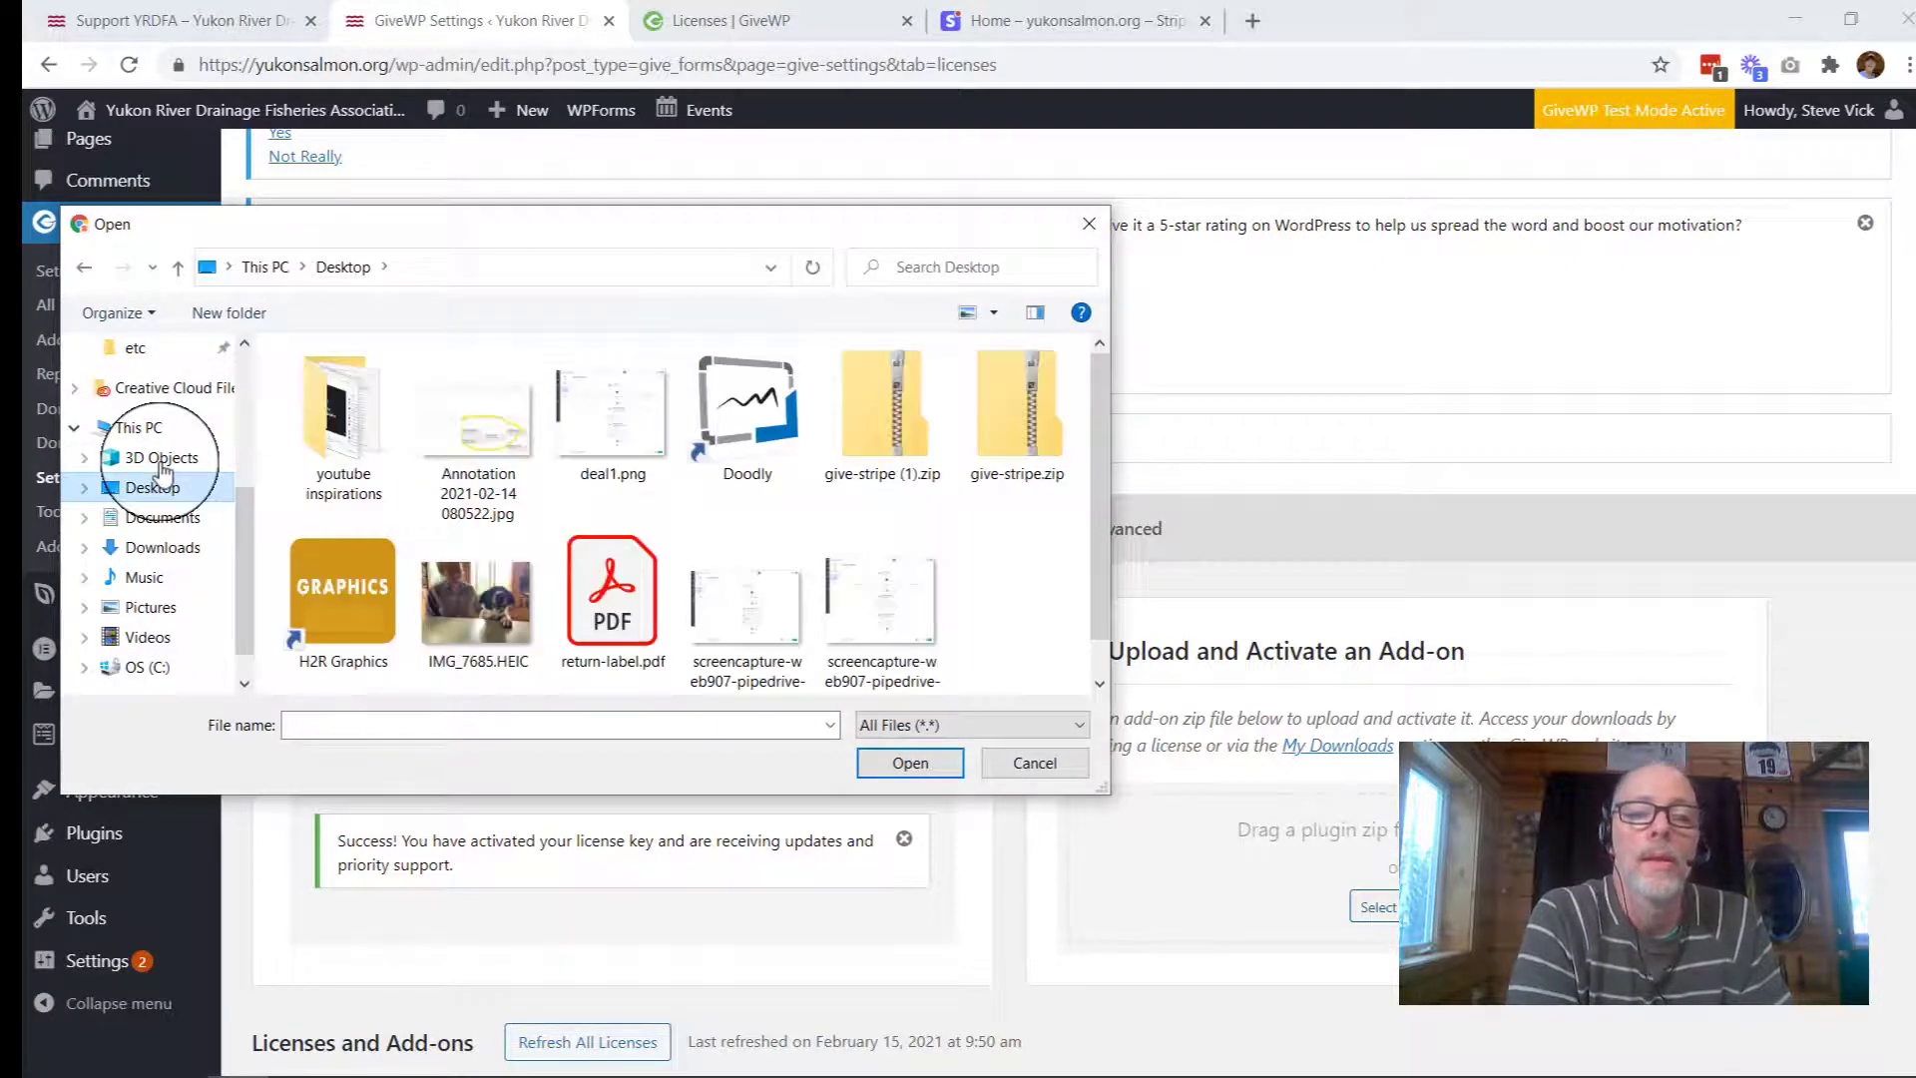
{"action": "left_click", "coordinate": [995, 477]}
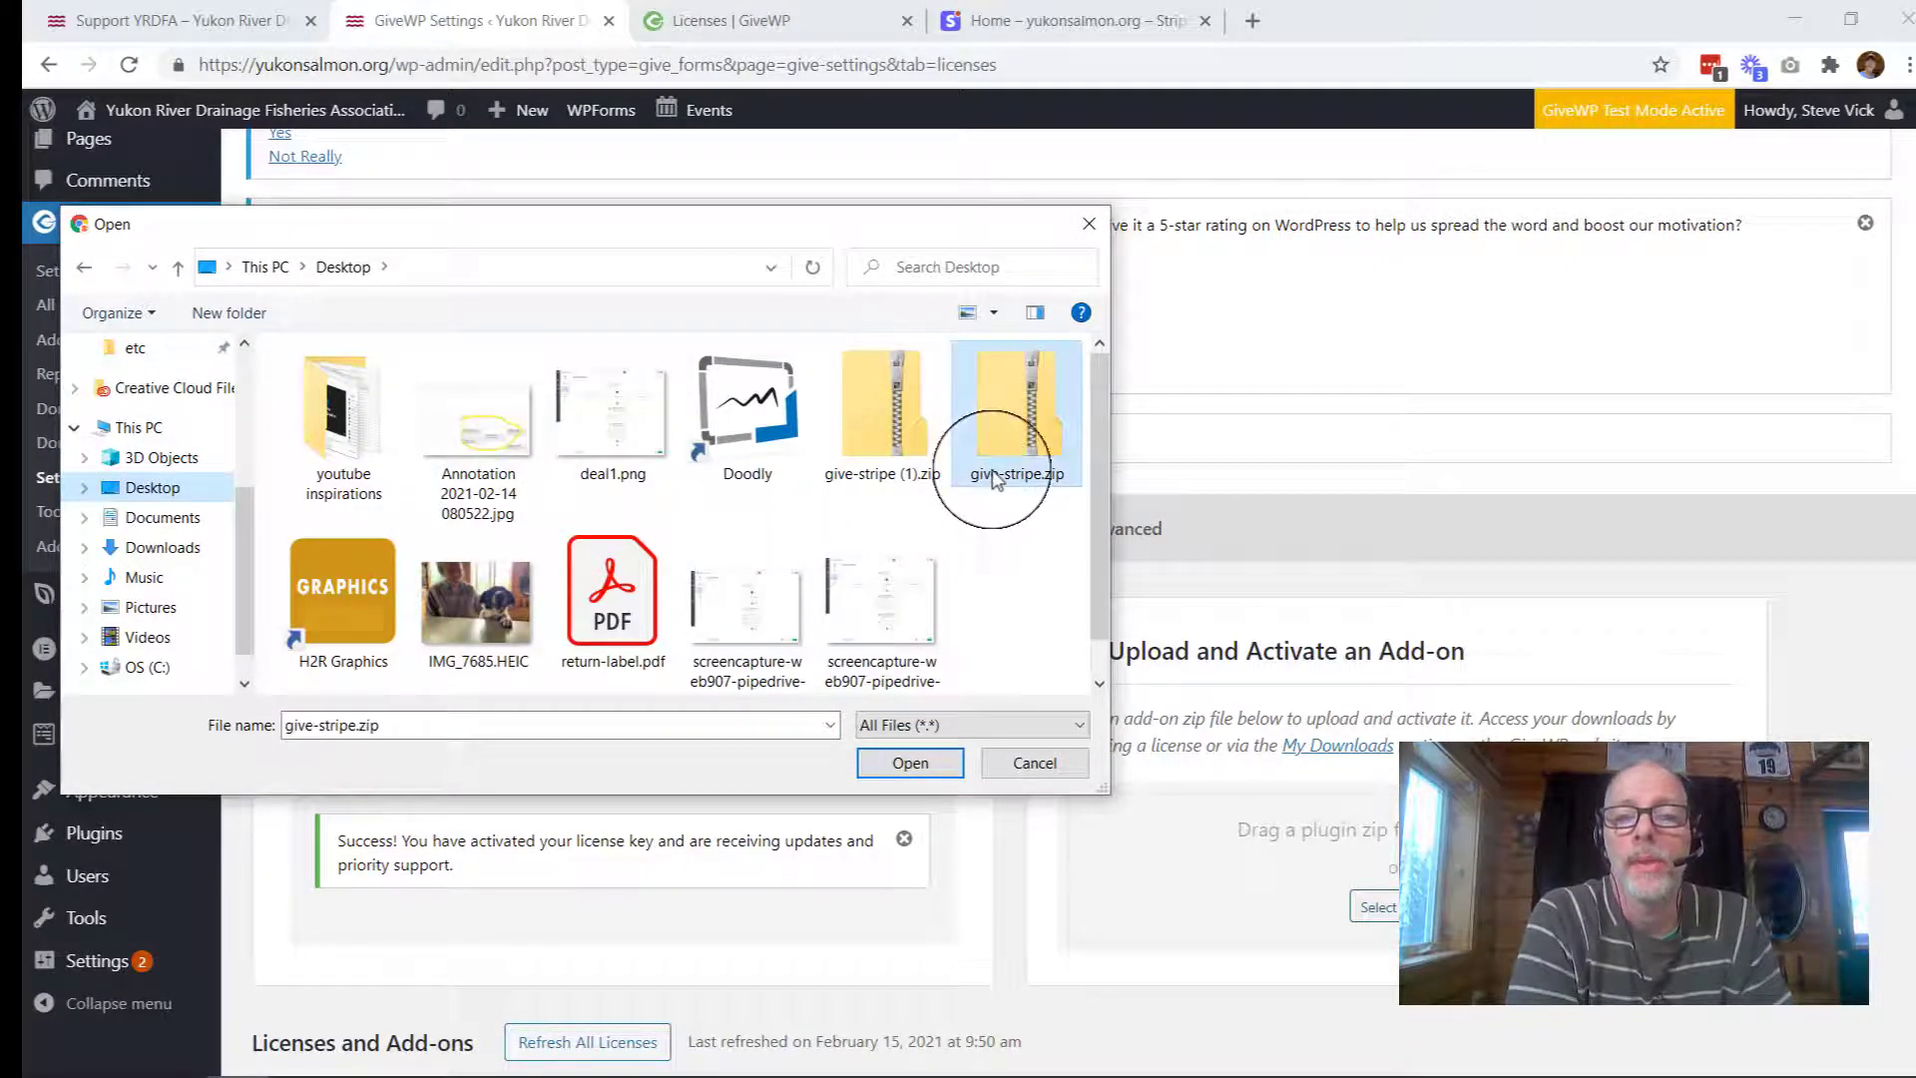
{"action": "left_click", "coordinate": [901, 766]}
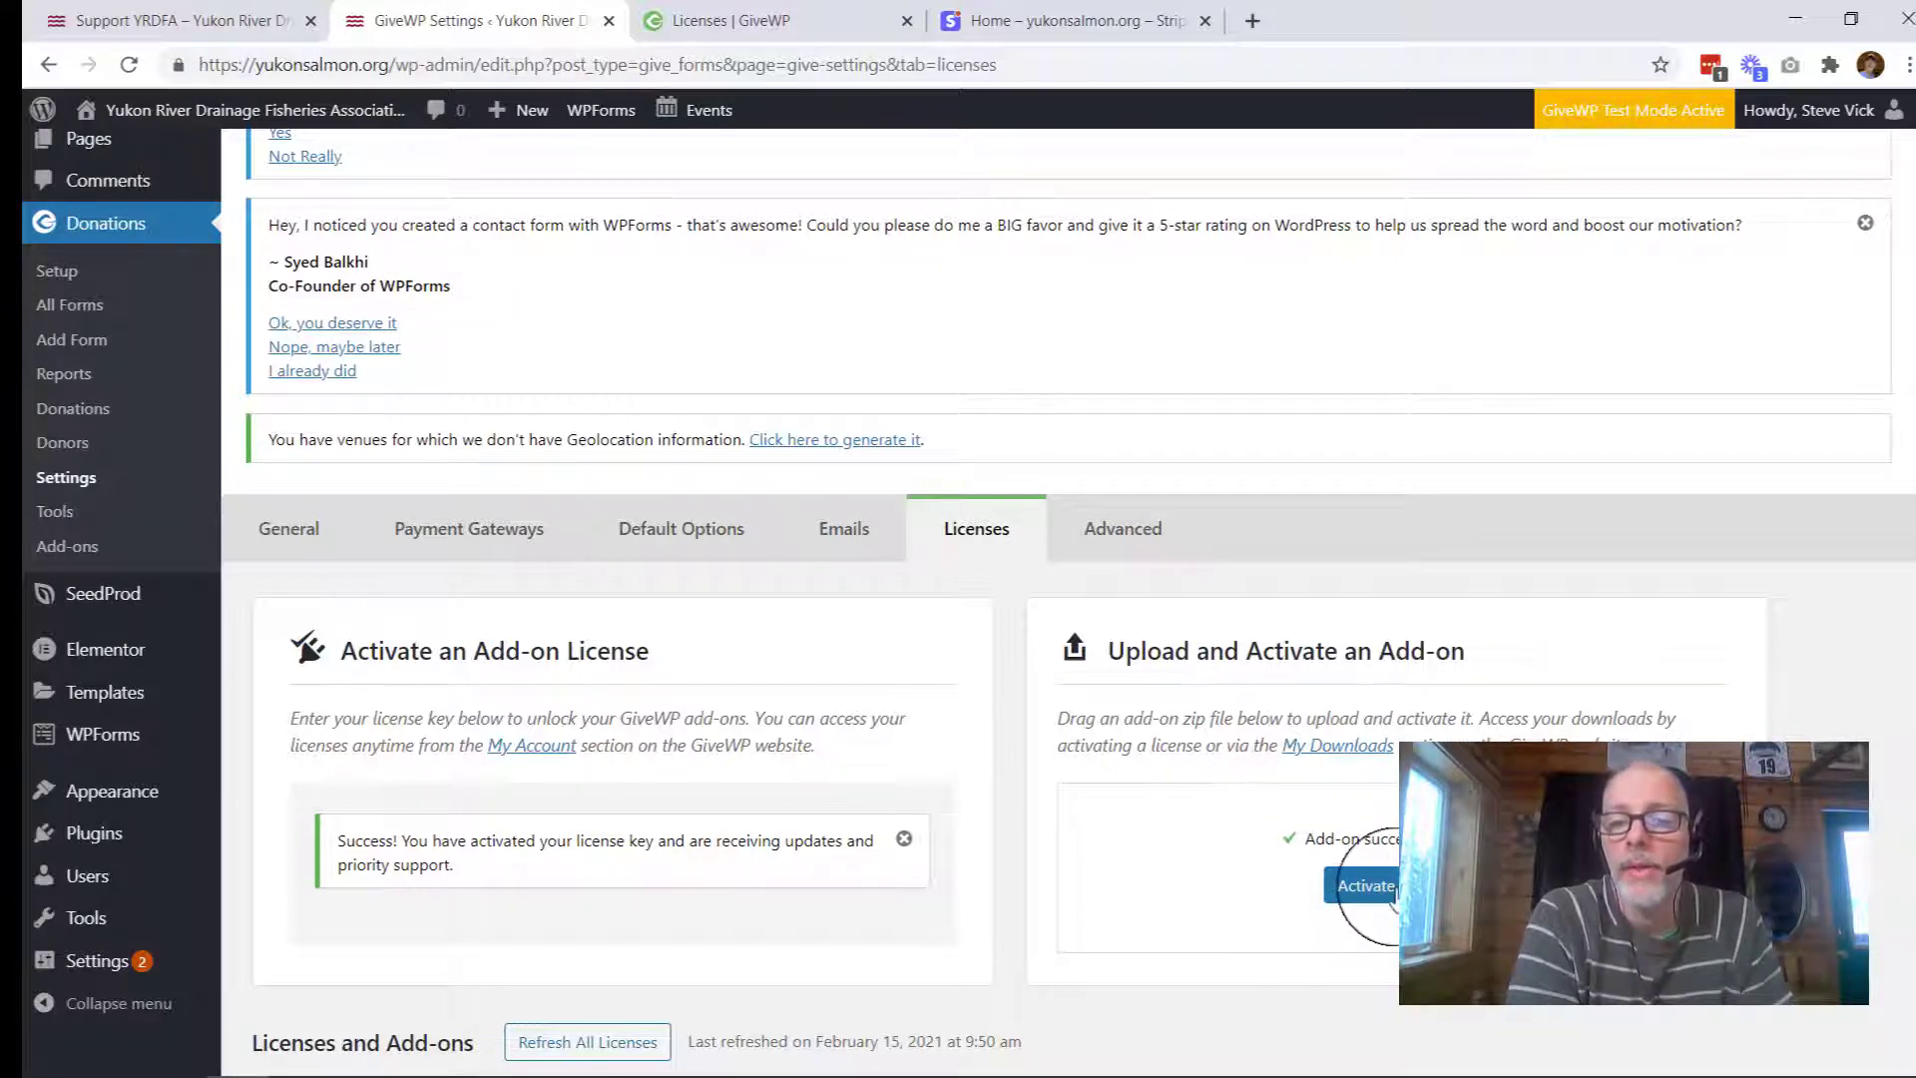
{"action": "left_click", "coordinate": [1382, 887]}
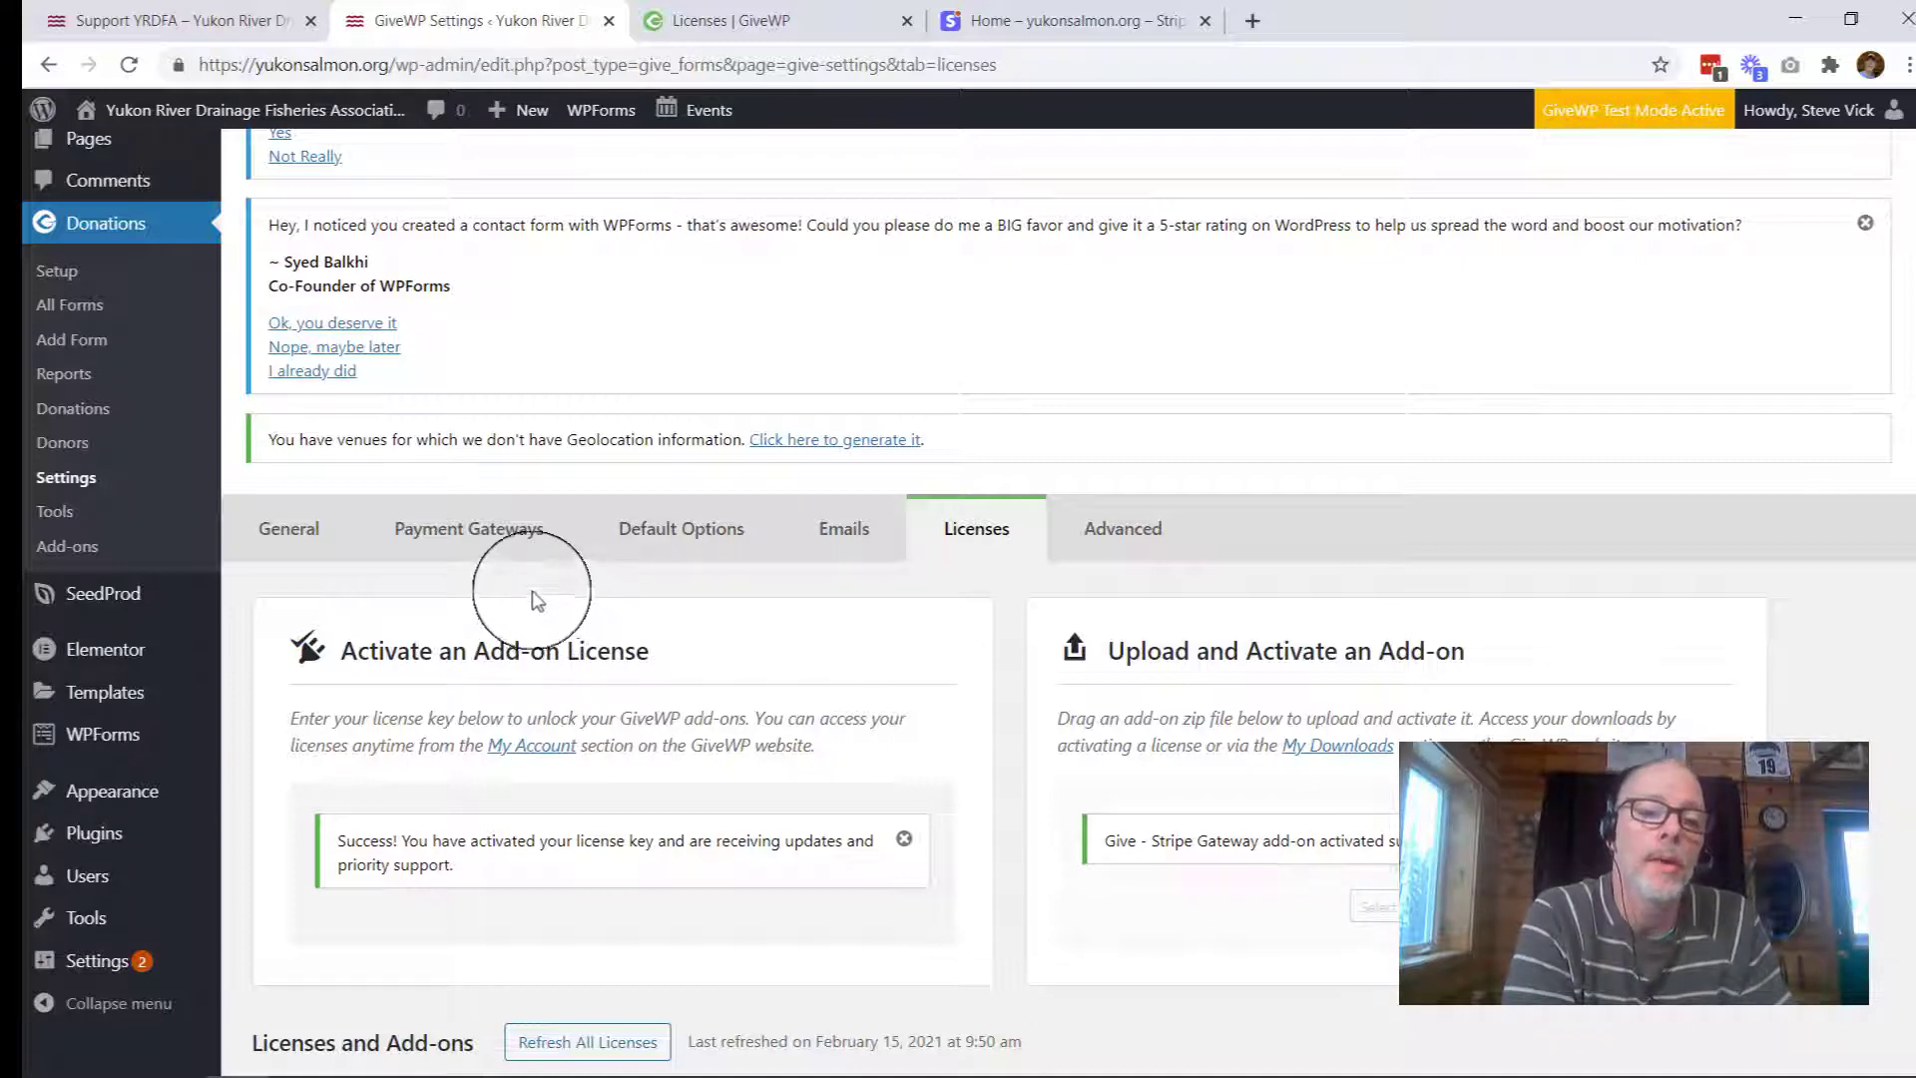
Step: Open Payment Gateways > Stripe settings and start Connect with Stripe
{"action": "left_click", "coordinate": [467, 537]}
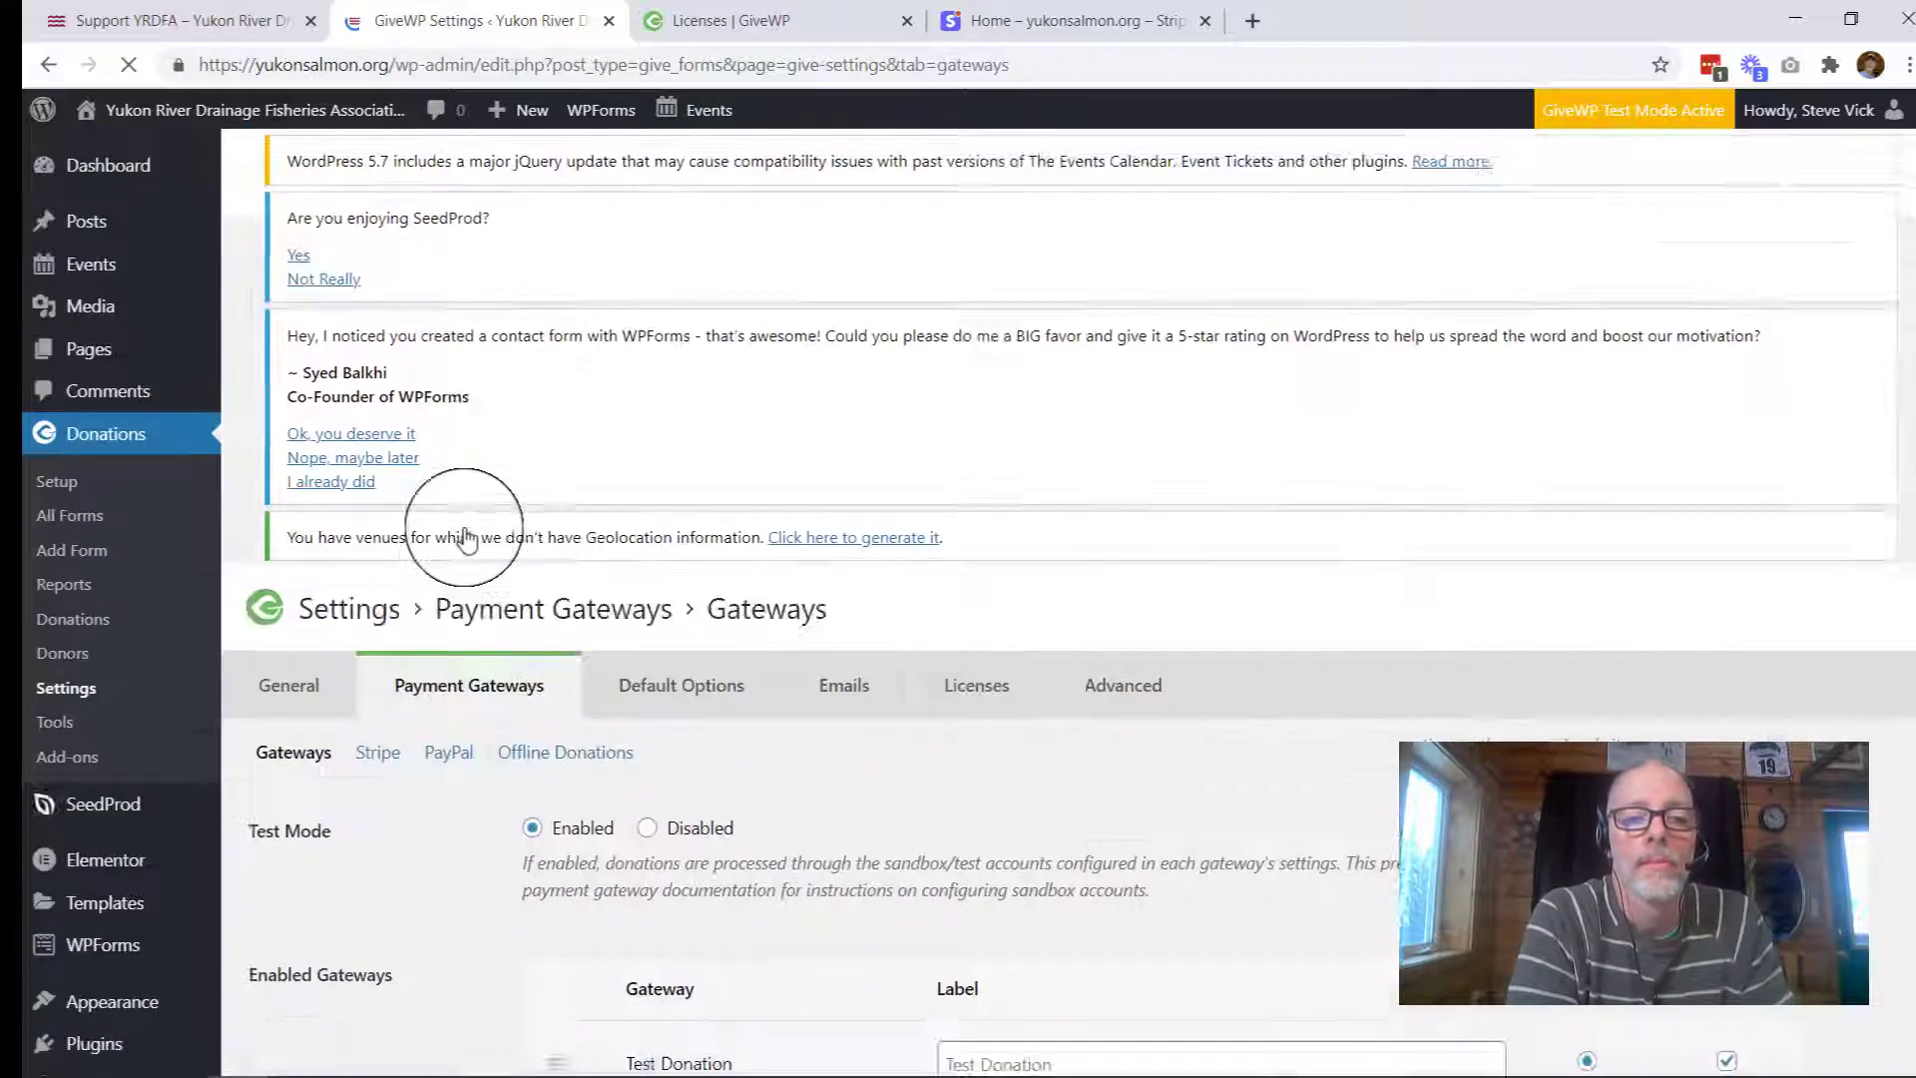
{"action": "scroll", "coordinate": [466, 528], "scroll_direction": "down", "scroll_amount": 4}
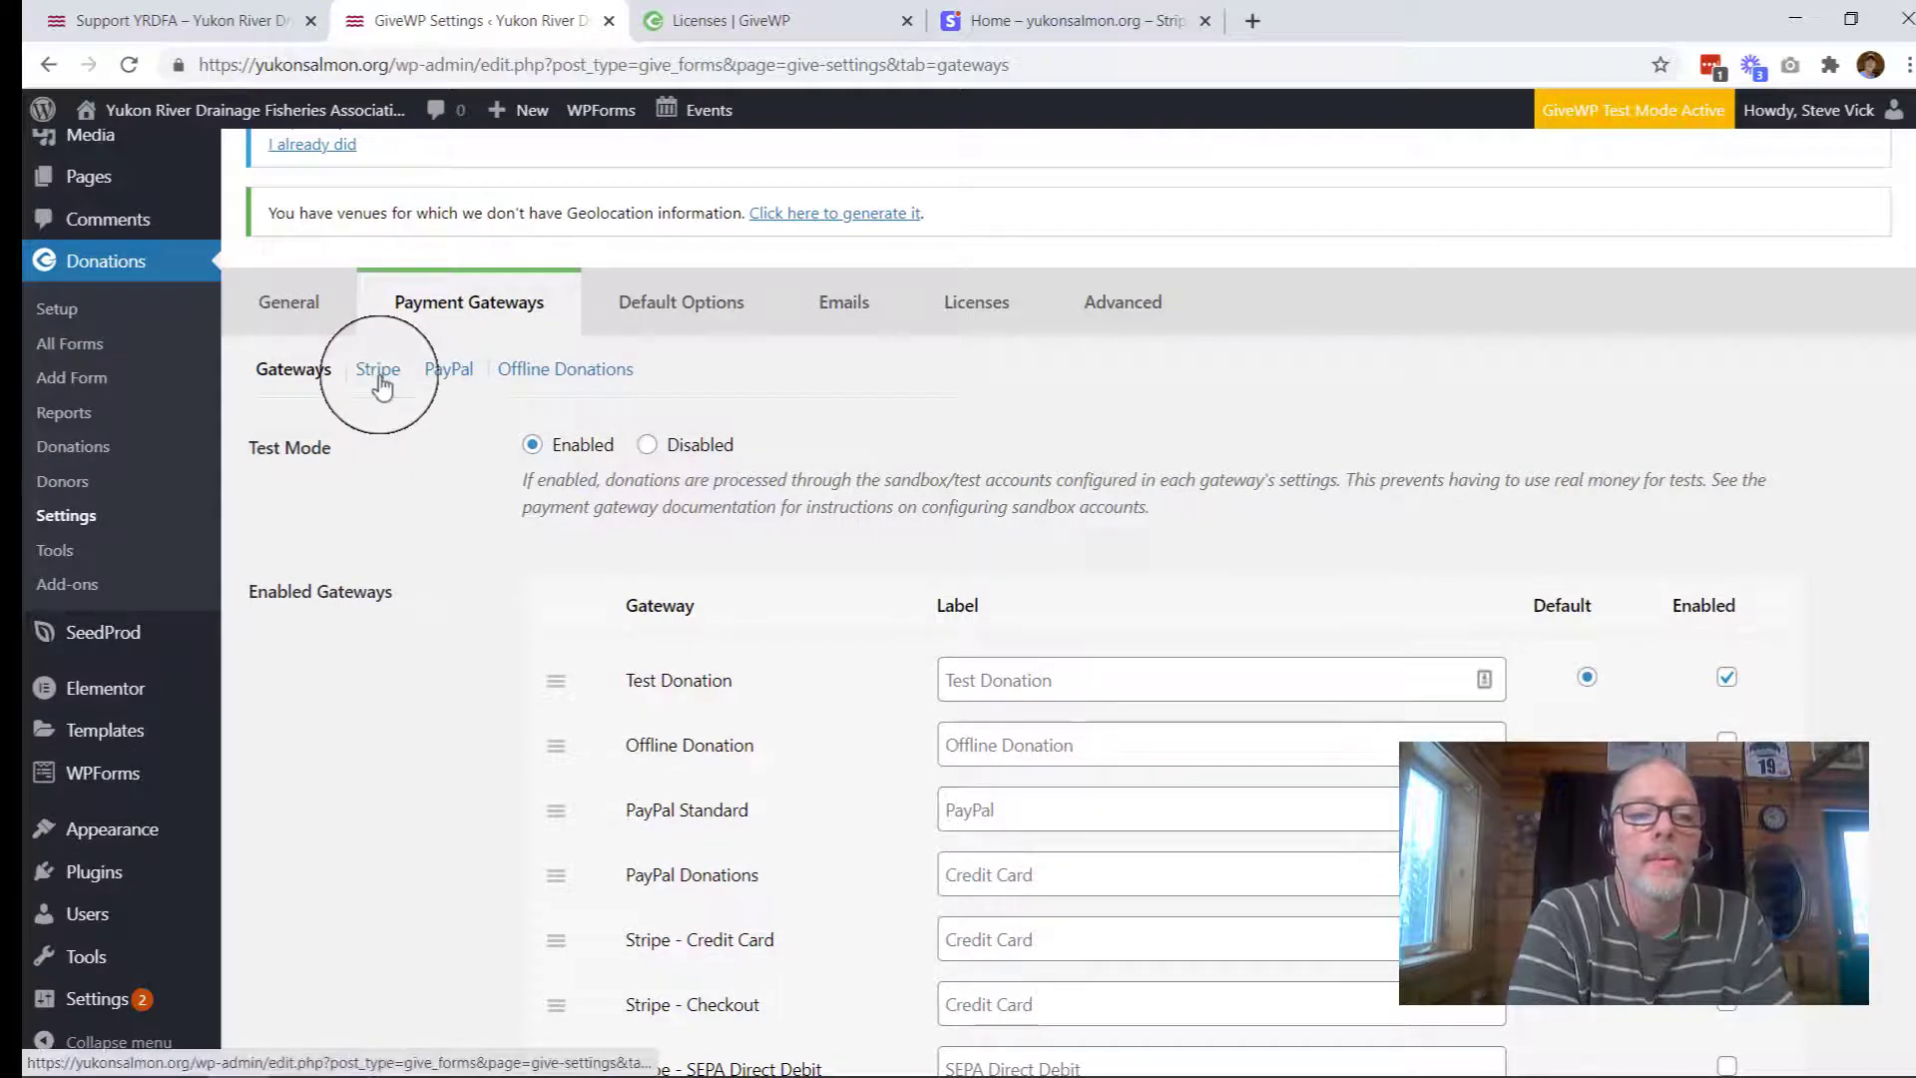
{"action": "left_click", "coordinate": [379, 372]}
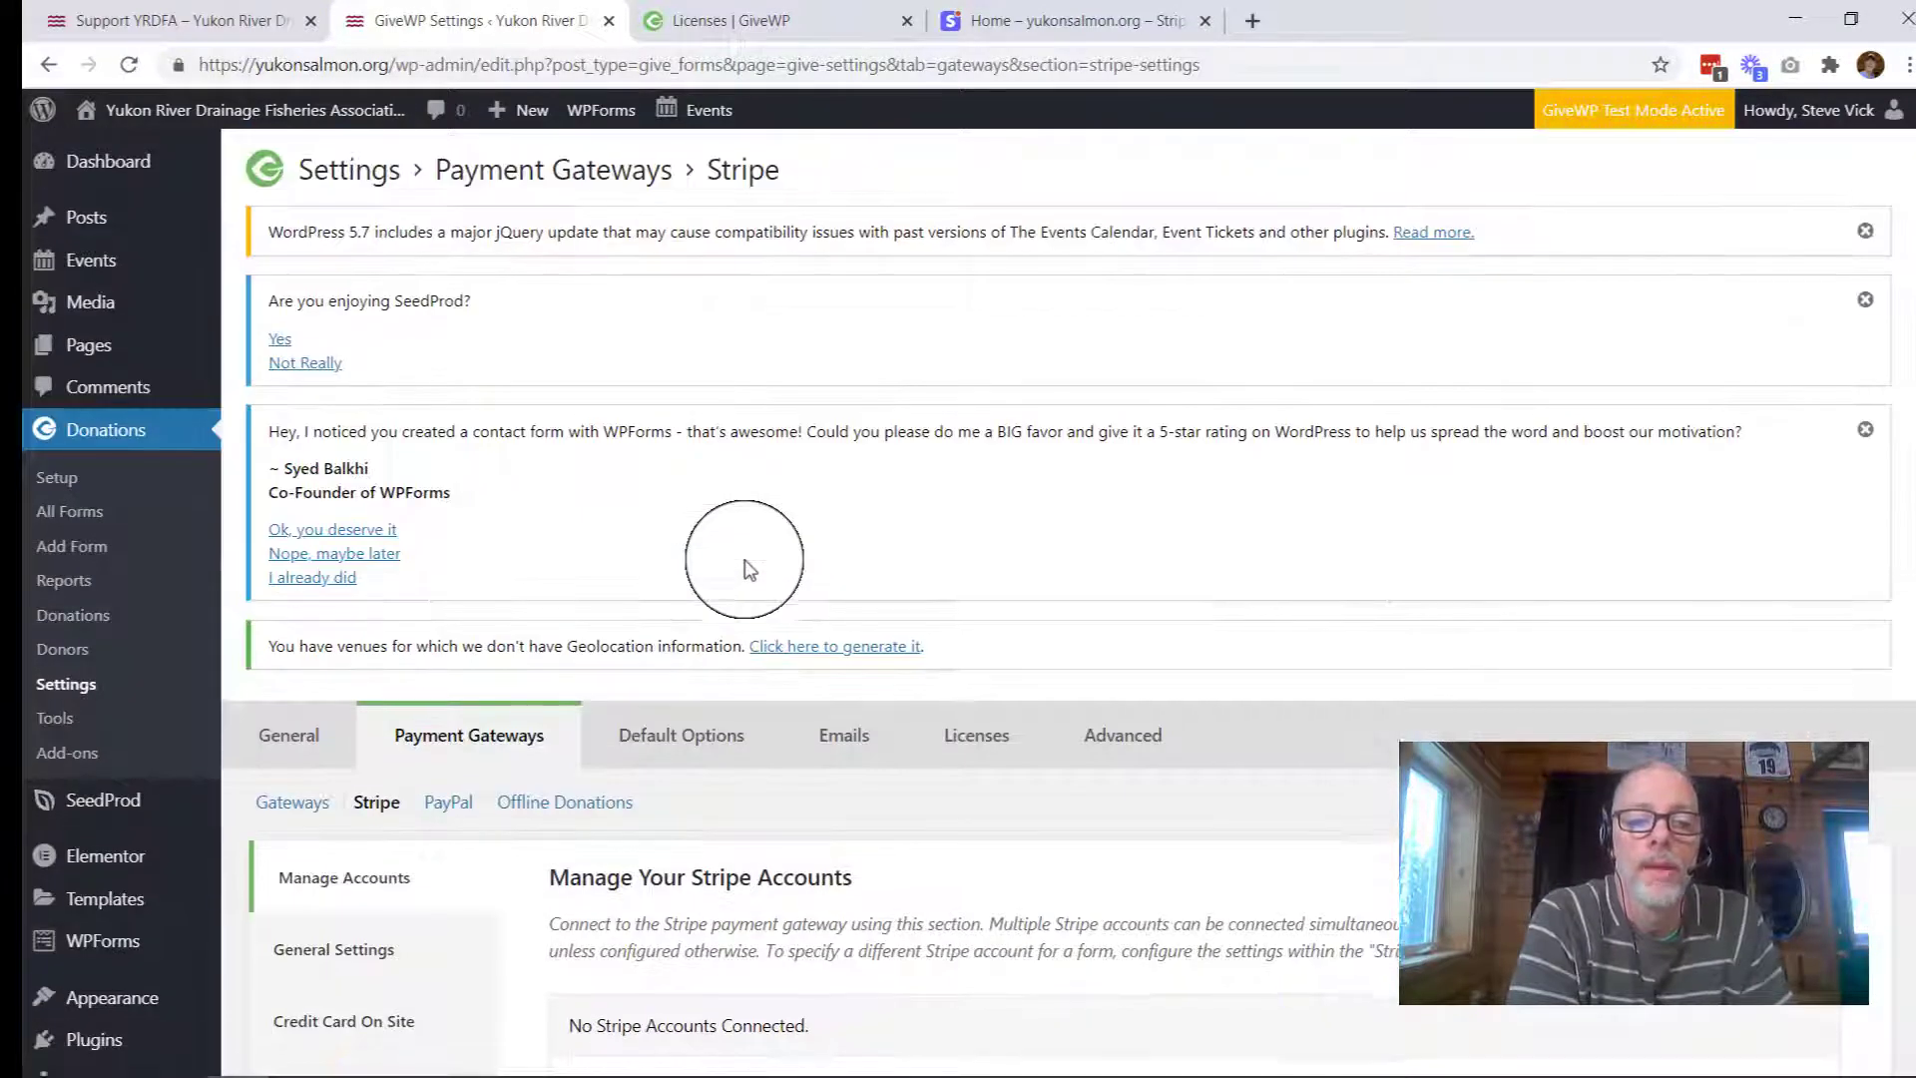
{"action": "scroll", "coordinate": [748, 569], "scroll_direction": "down", "scroll_amount": 3}
{"action": "scroll", "coordinate": [749, 569], "scroll_direction": "down", "scroll_amount": 2}
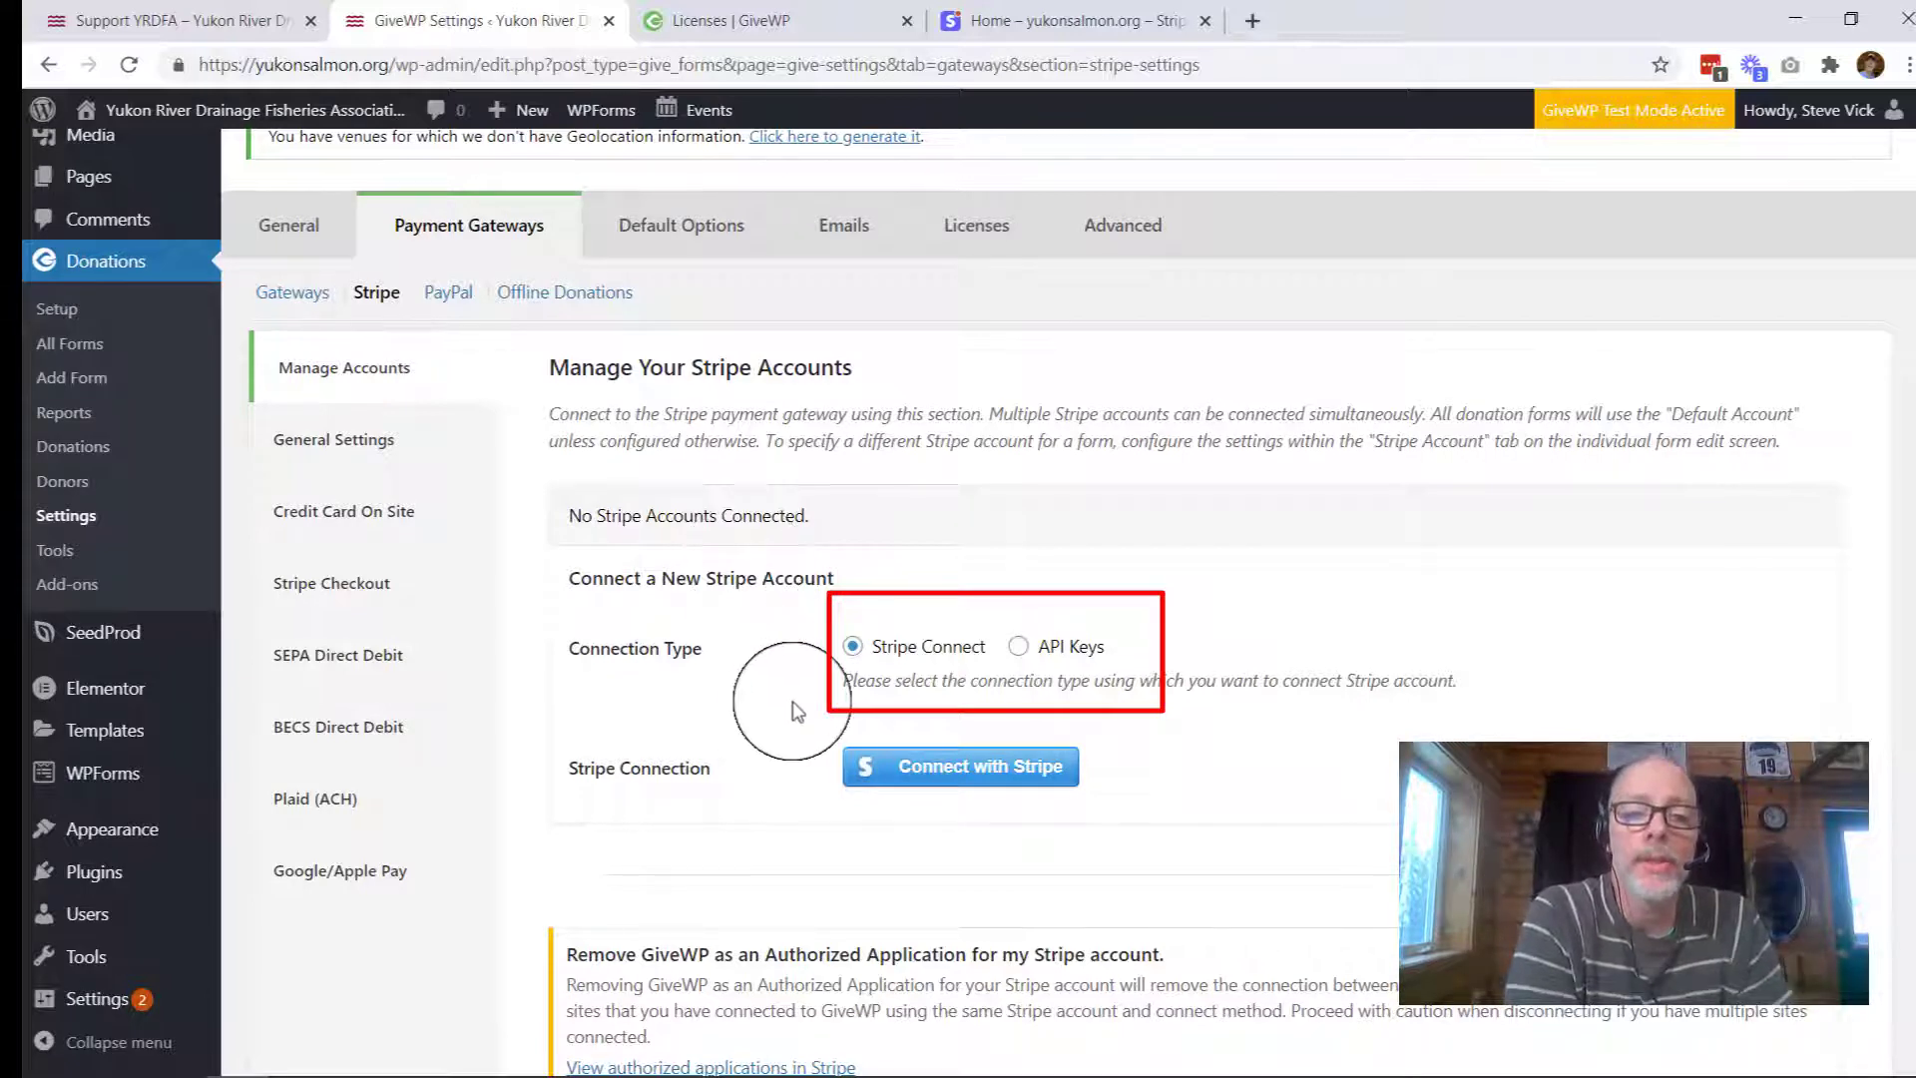
{"action": "left_click", "coordinate": [971, 783]}
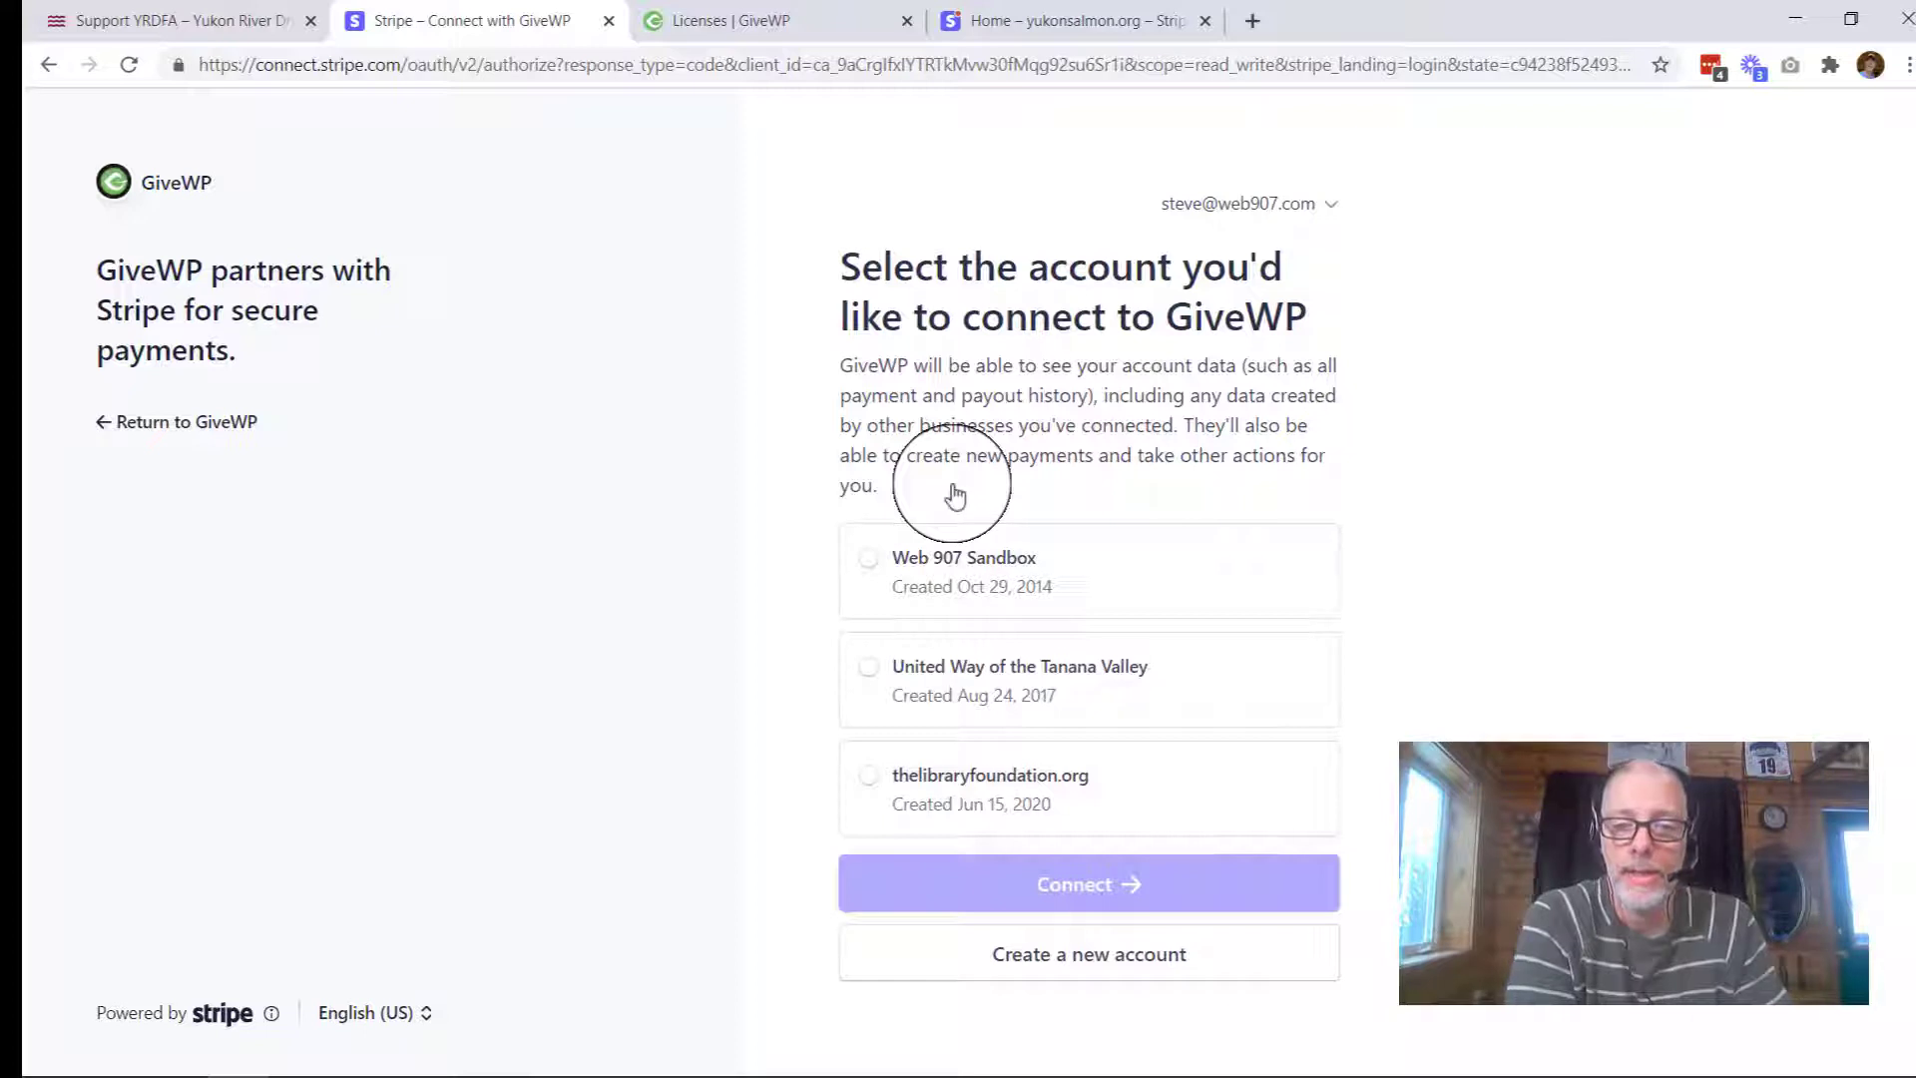
Step: Leave Stripe Connect and return to GiveWP's Manage Stripe Accounts page
{"action": "left_click", "coordinate": [50, 68]}
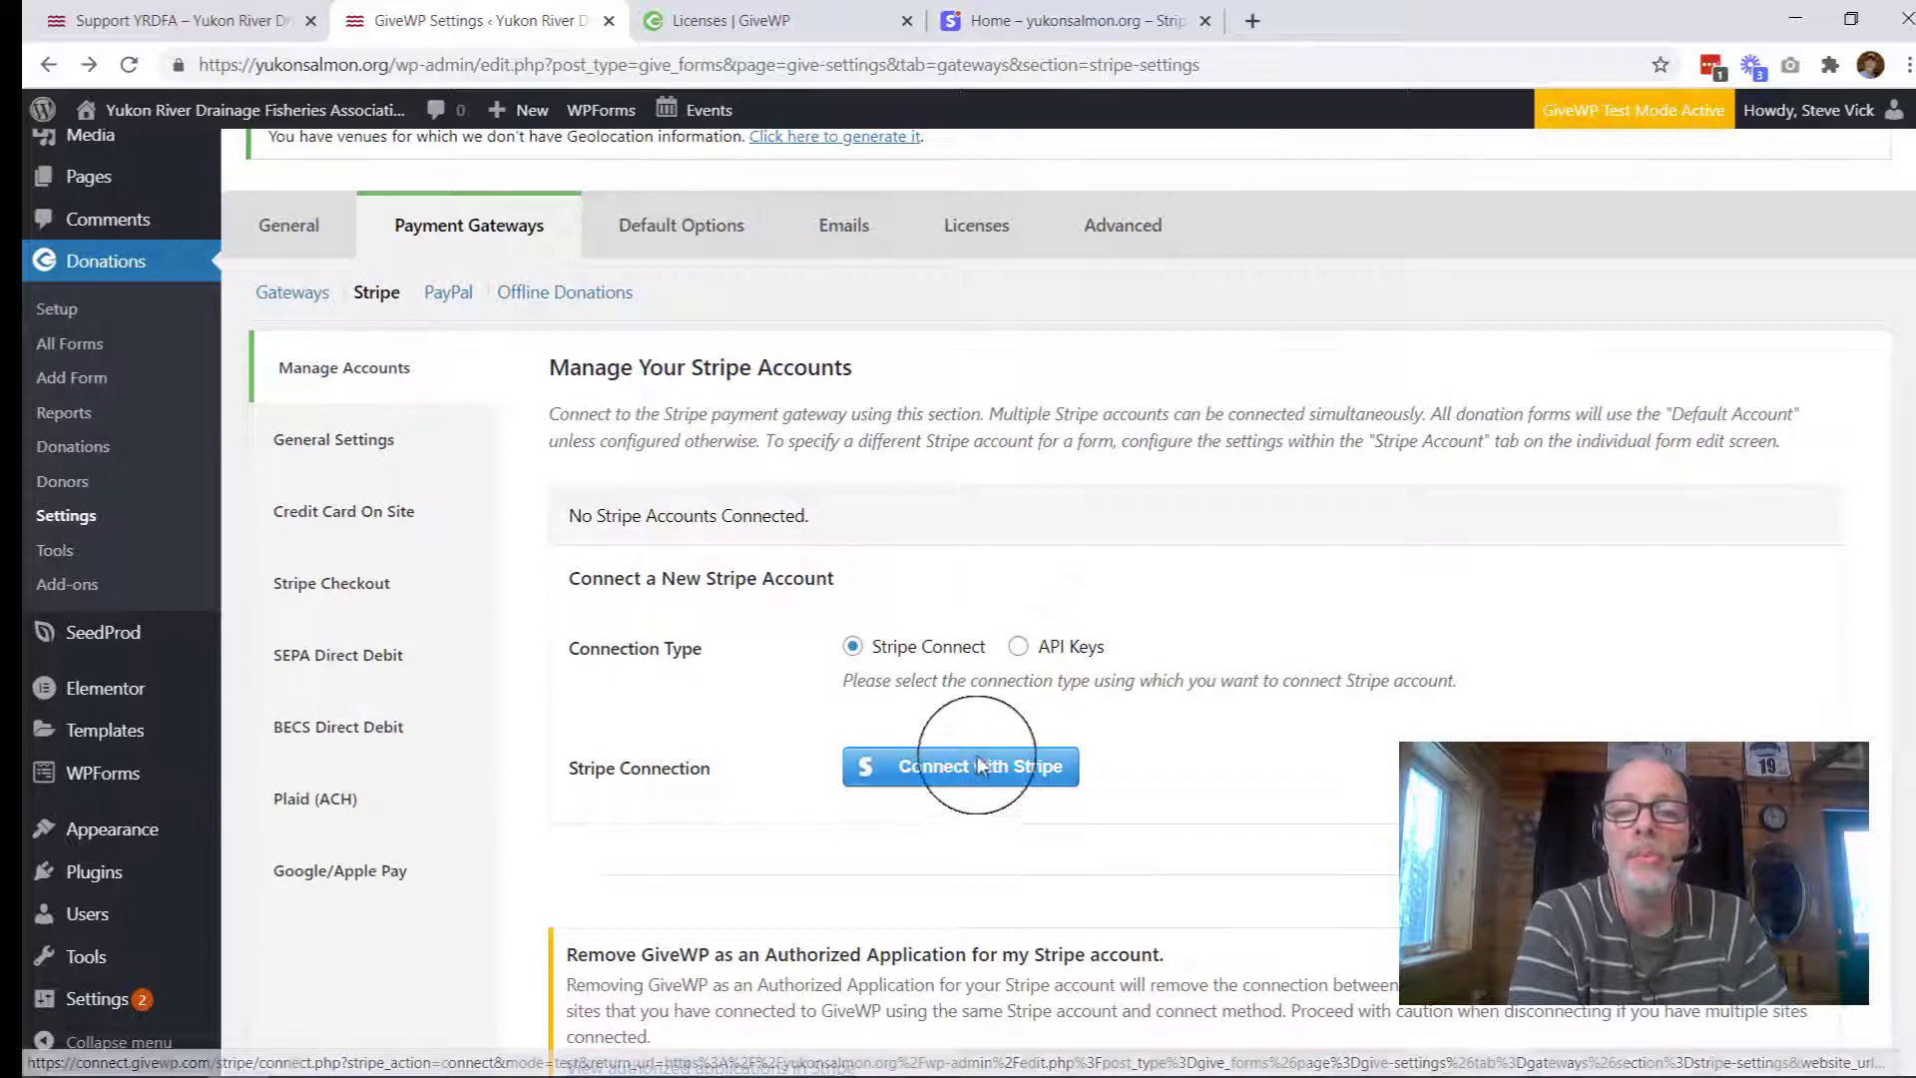
Step: Set the Stripe connection type to API Keys to reveal the key fields, then move to the Stripe dashboard
{"action": "left_click", "coordinate": [1018, 646]}
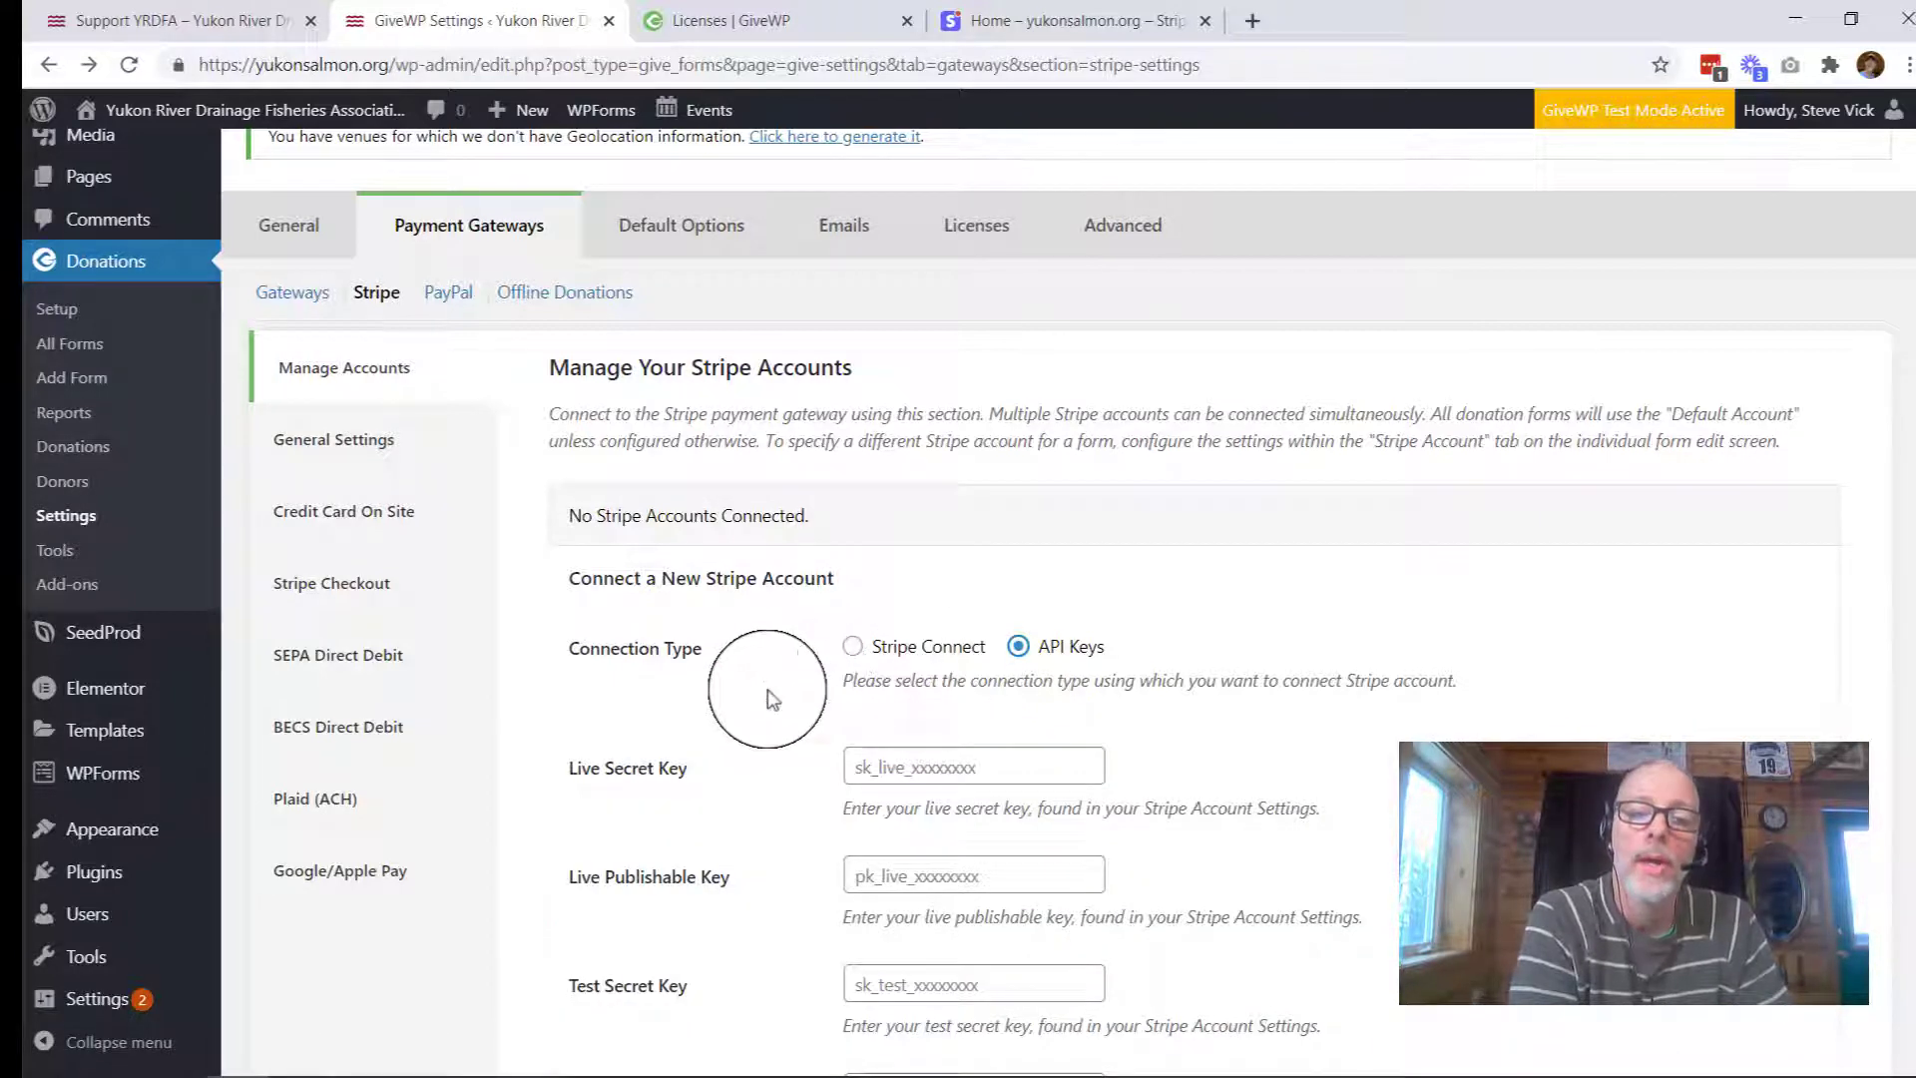
{"action": "scroll", "coordinate": [767, 699], "scroll_direction": "down", "scroll_amount": 3}
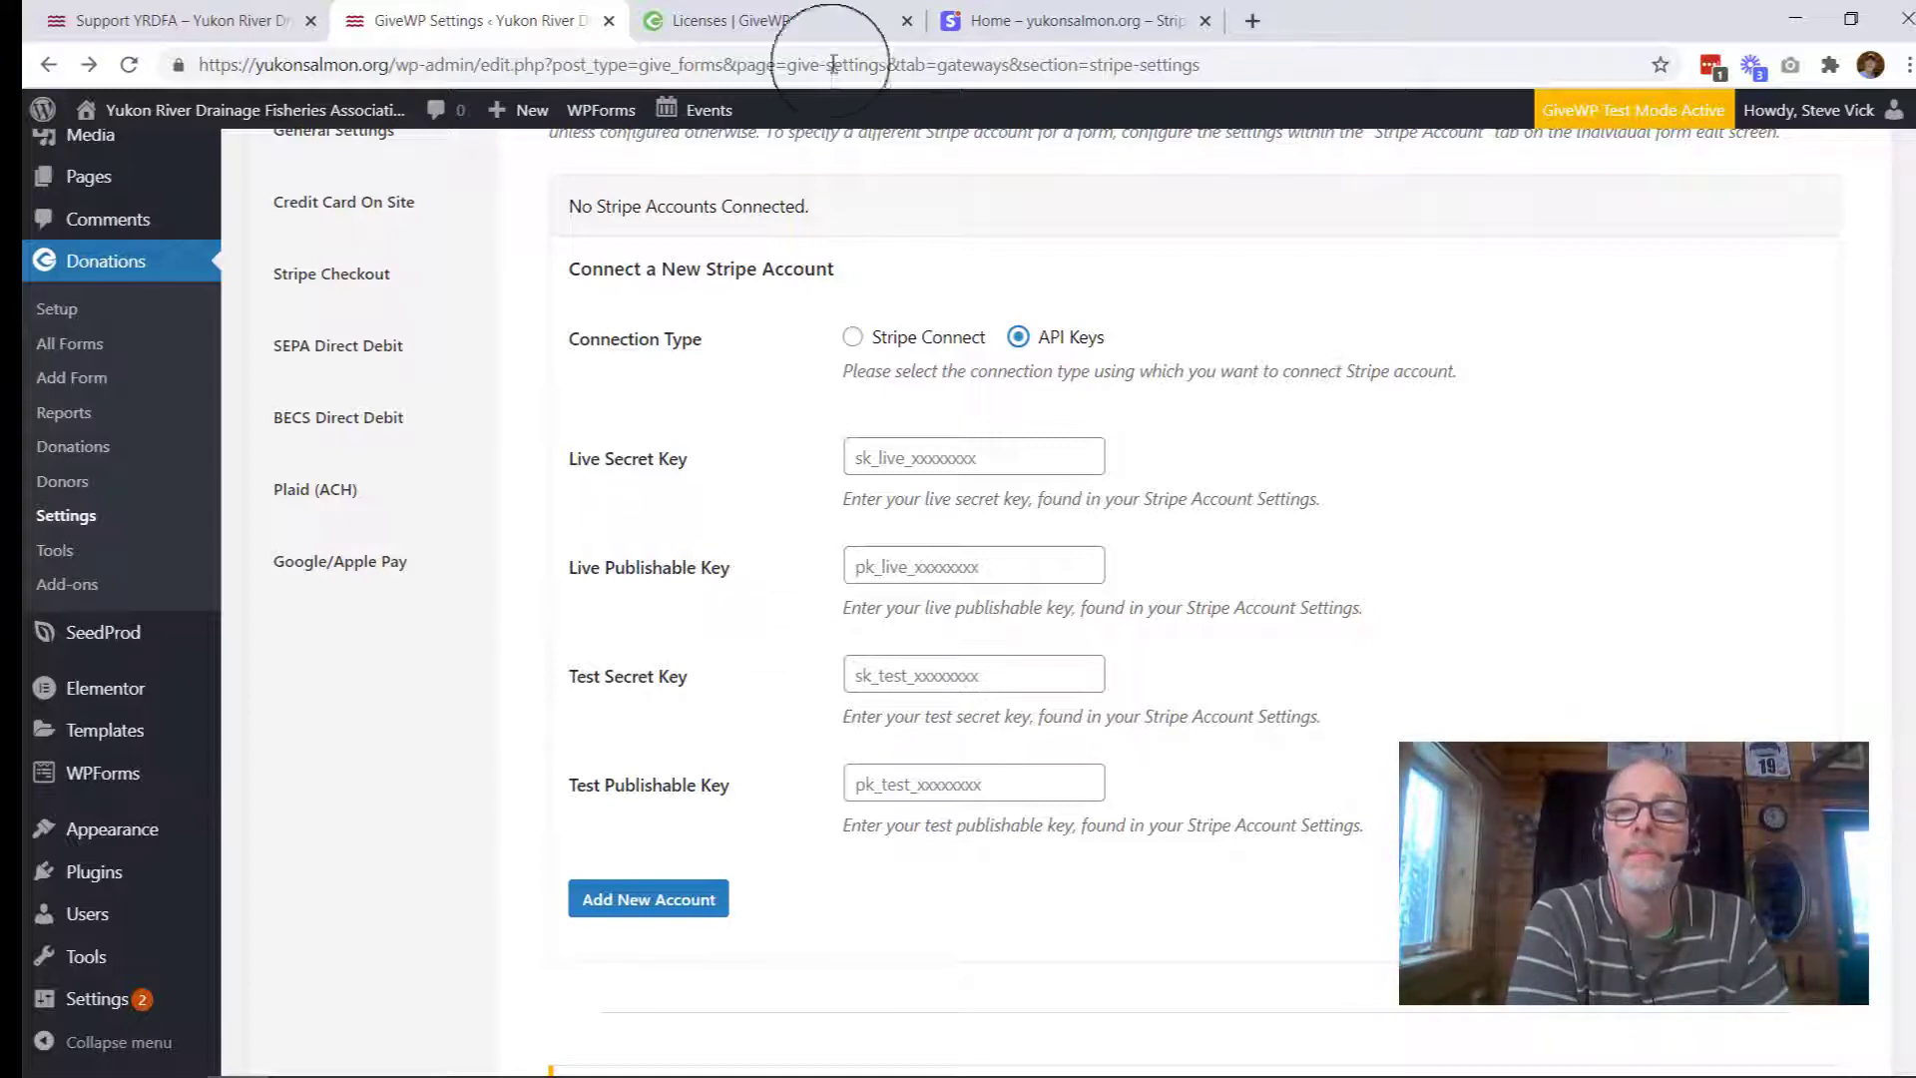
{"action": "key", "text": "ctrl+4"}
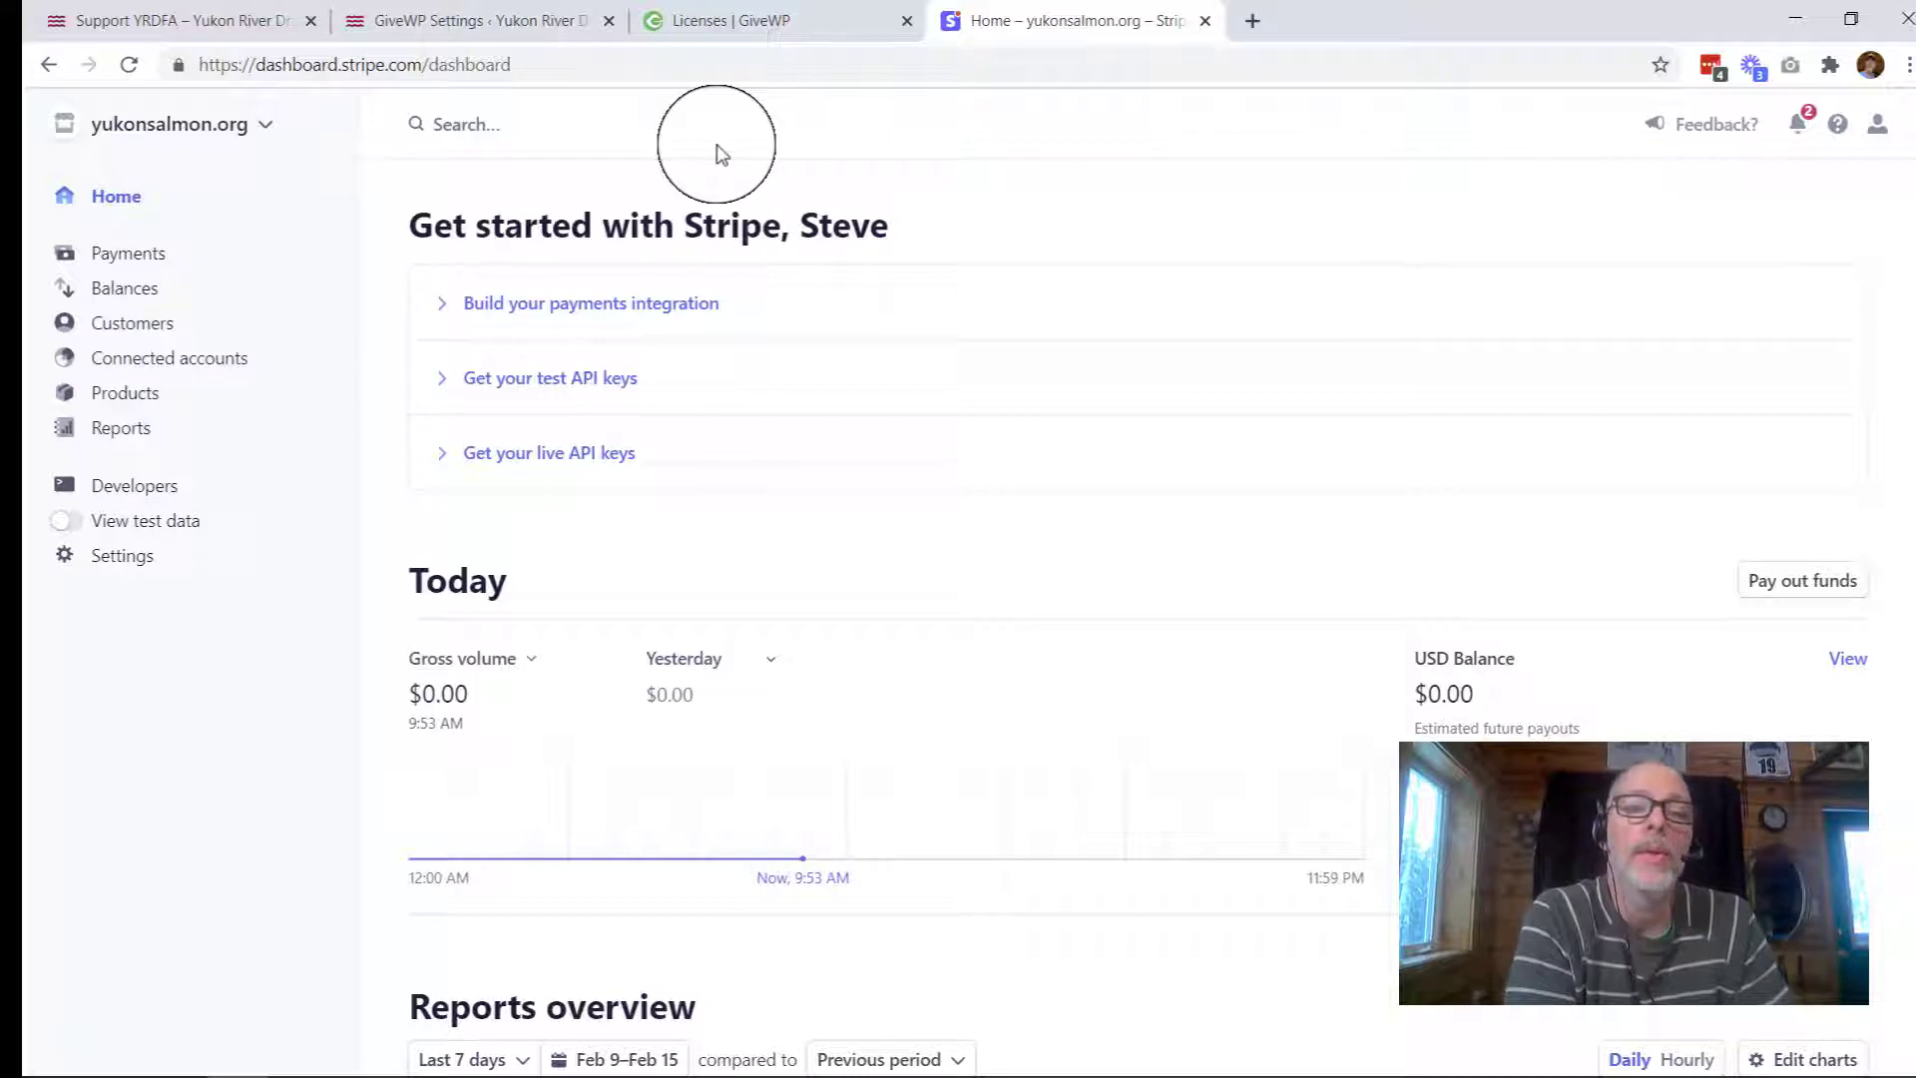
Step: Open Developers > API keys in Stripe and copy the live publishable key
{"action": "left_click", "coordinate": [121, 490]}
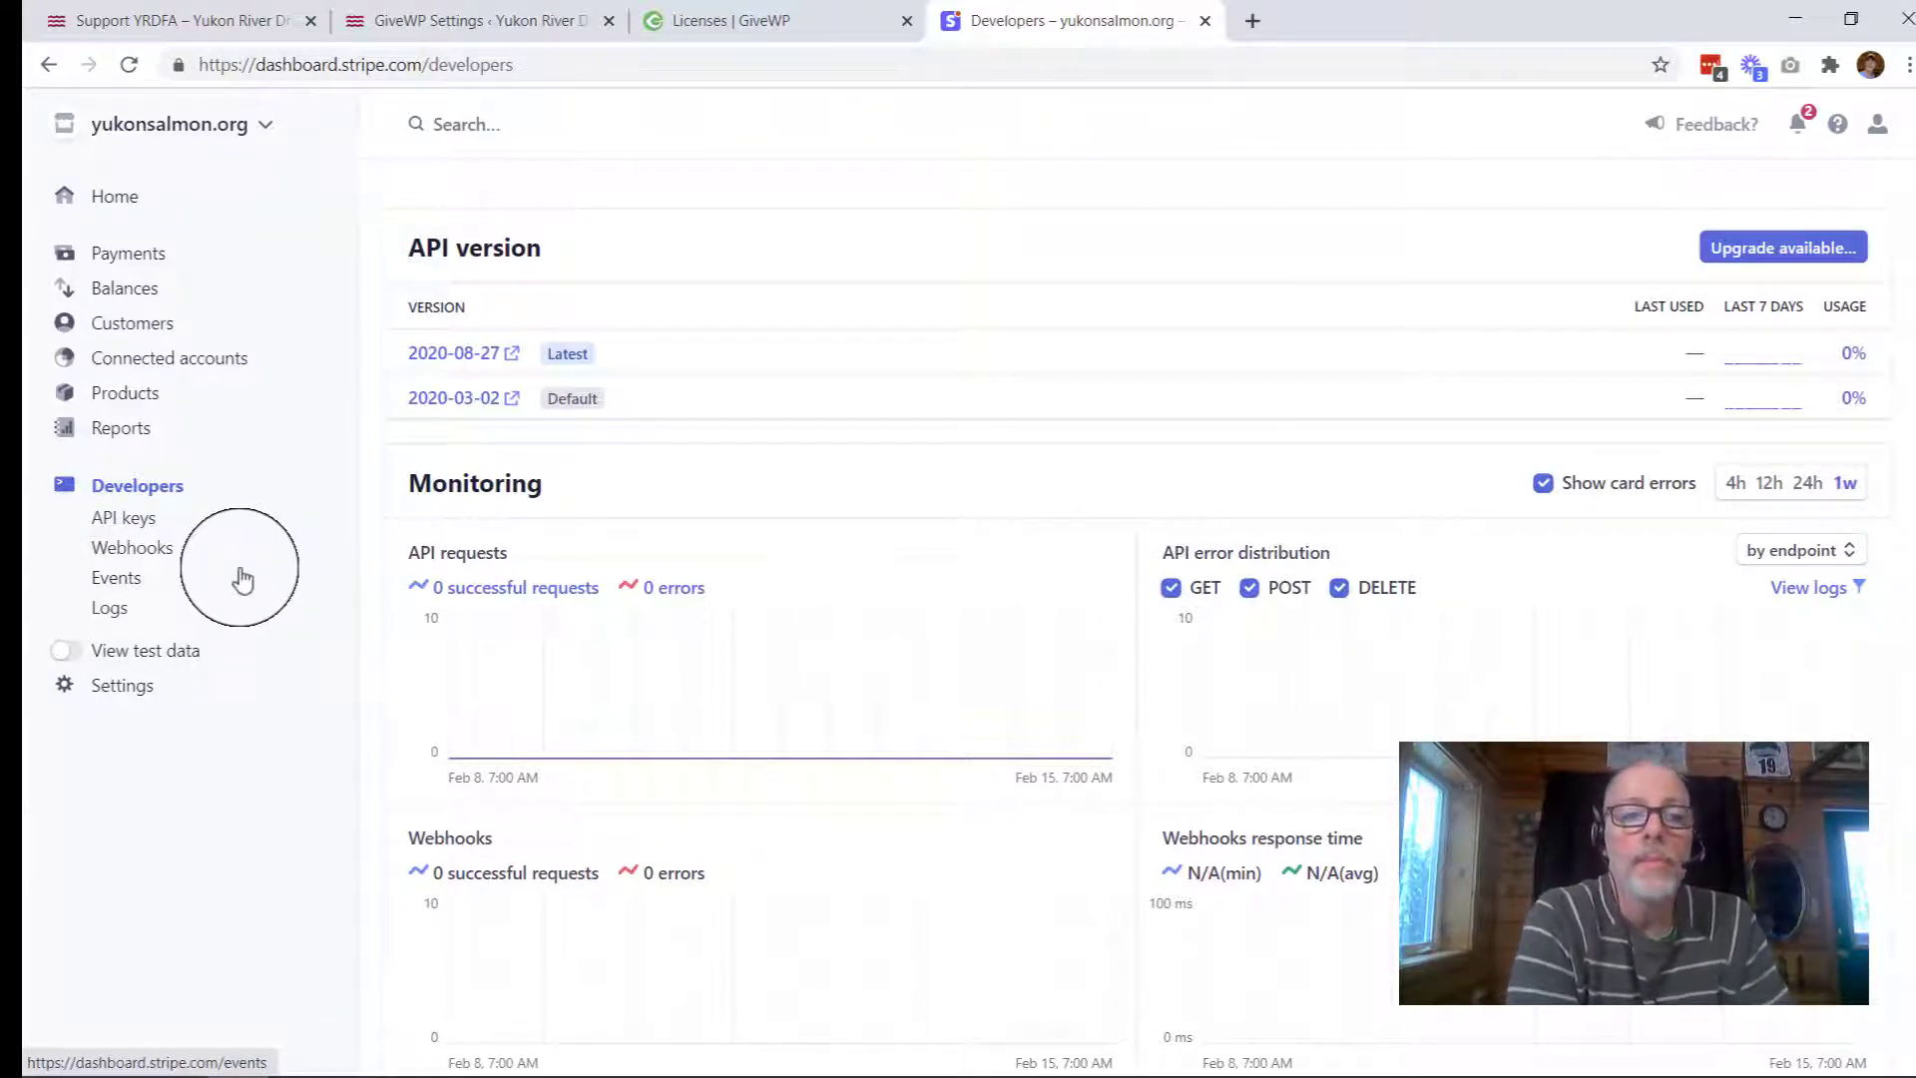
{"action": "left_click", "coordinate": [130, 523]}
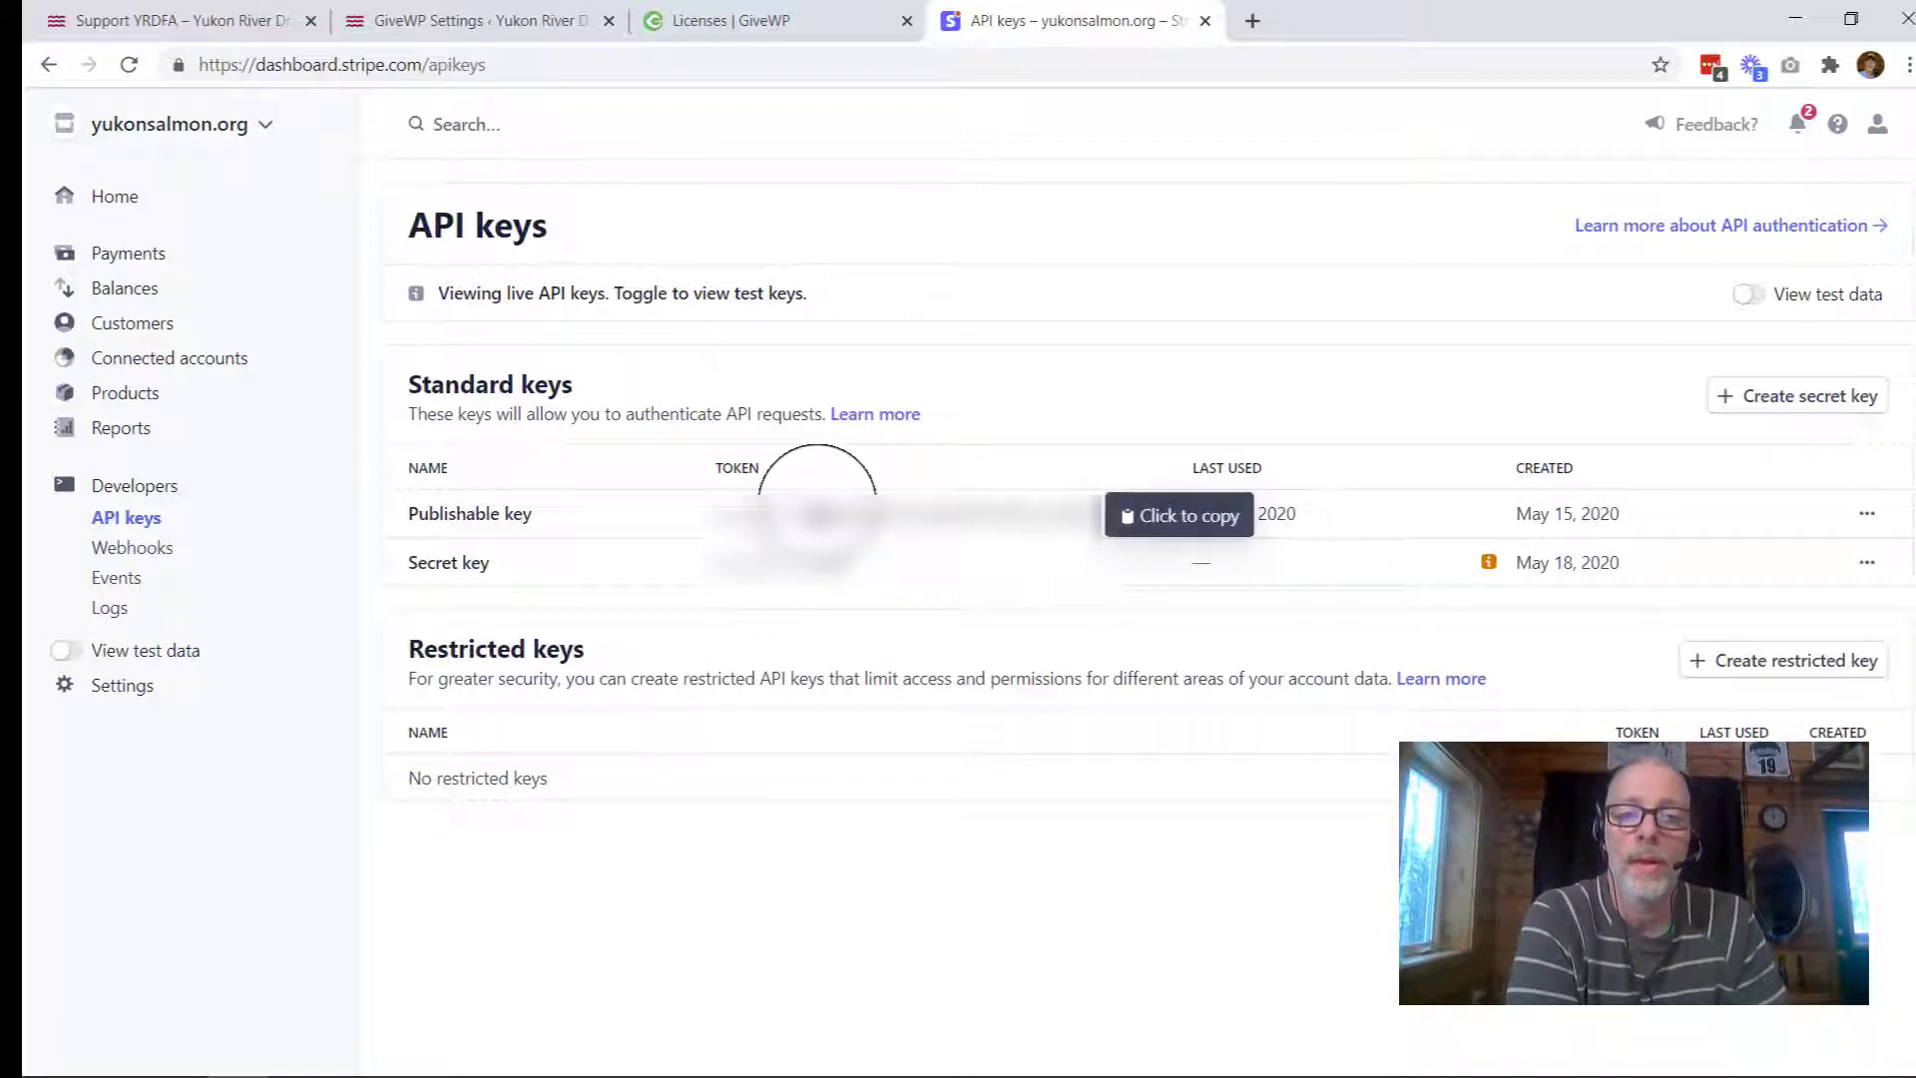
{"action": "left_click", "coordinate": [817, 505]}
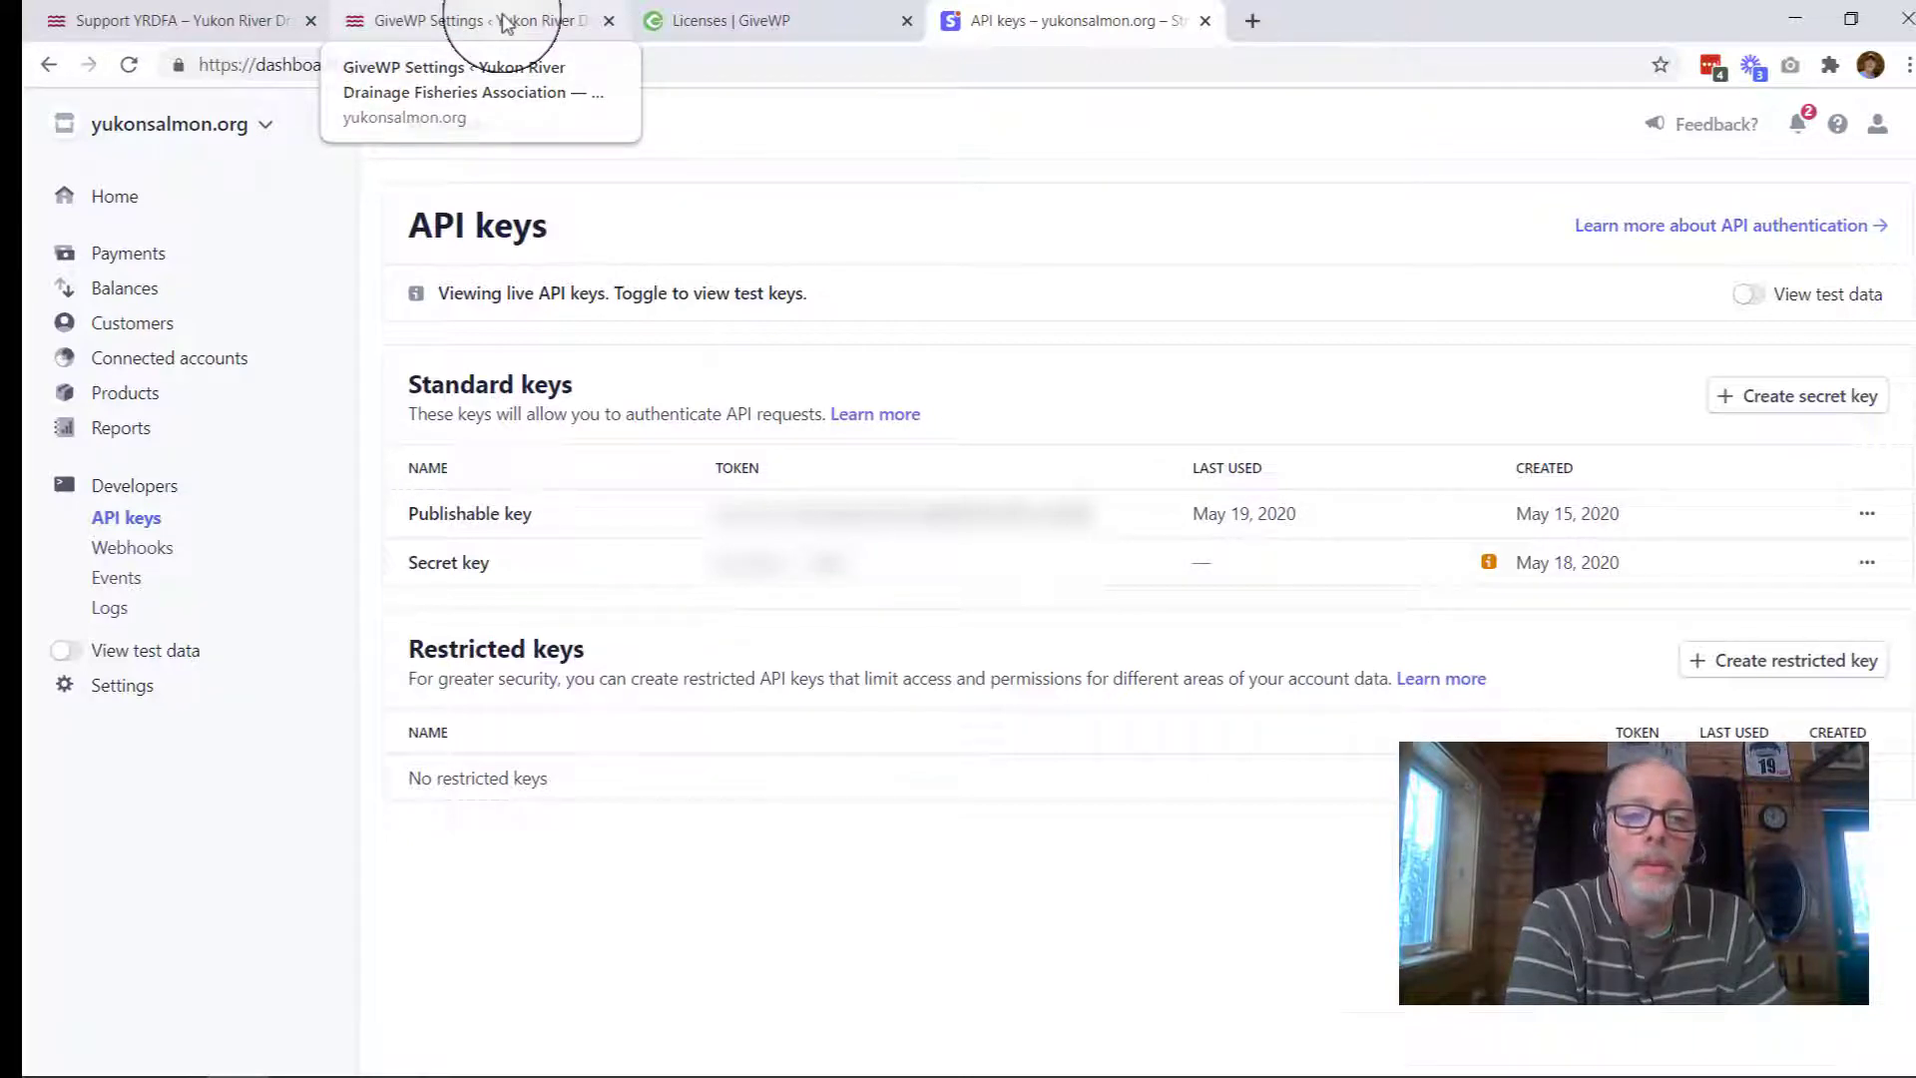
Step: Paste the live publishable key into GiveWP's Live Publishable Key field, then go back to Stripe's API keys
{"action": "left_click", "coordinate": [504, 22]}
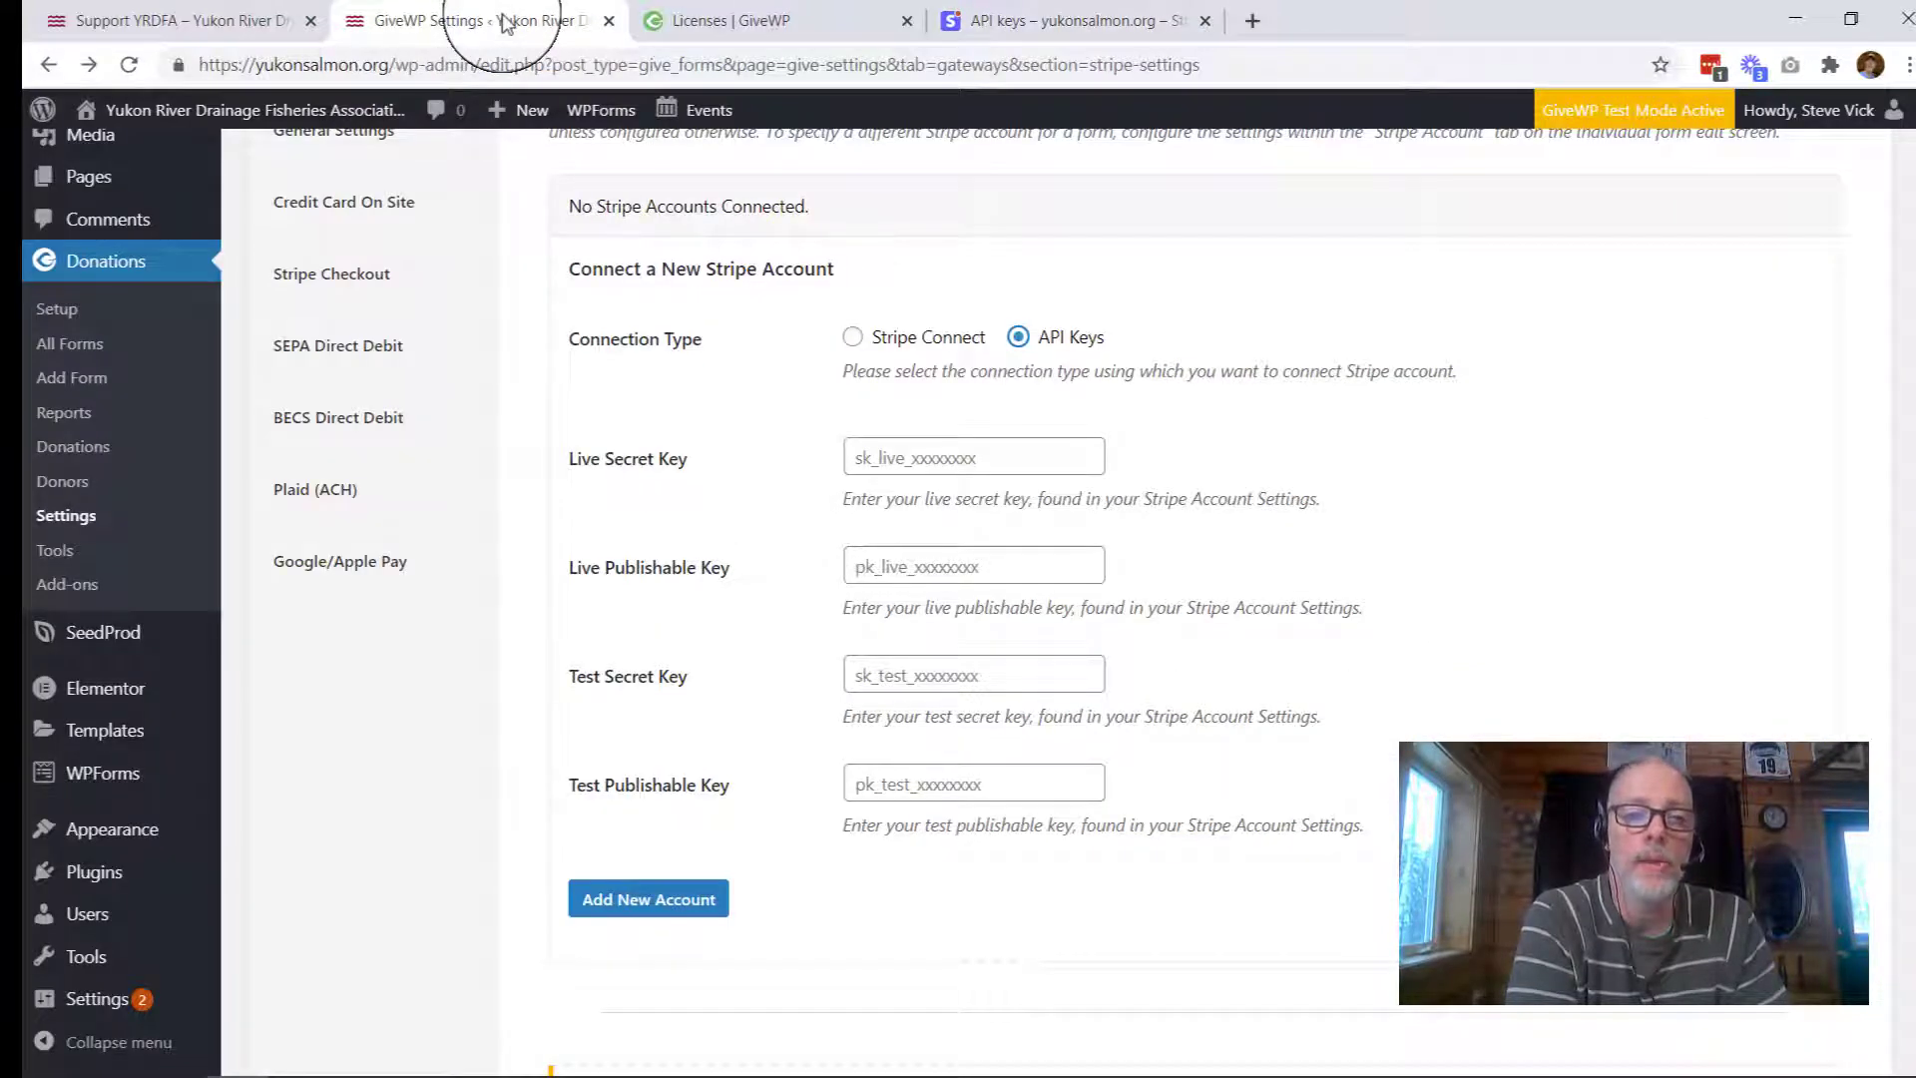
{"action": "left_click", "coordinate": [854, 572]}
{"action": "key", "text": "ctrl+v"}
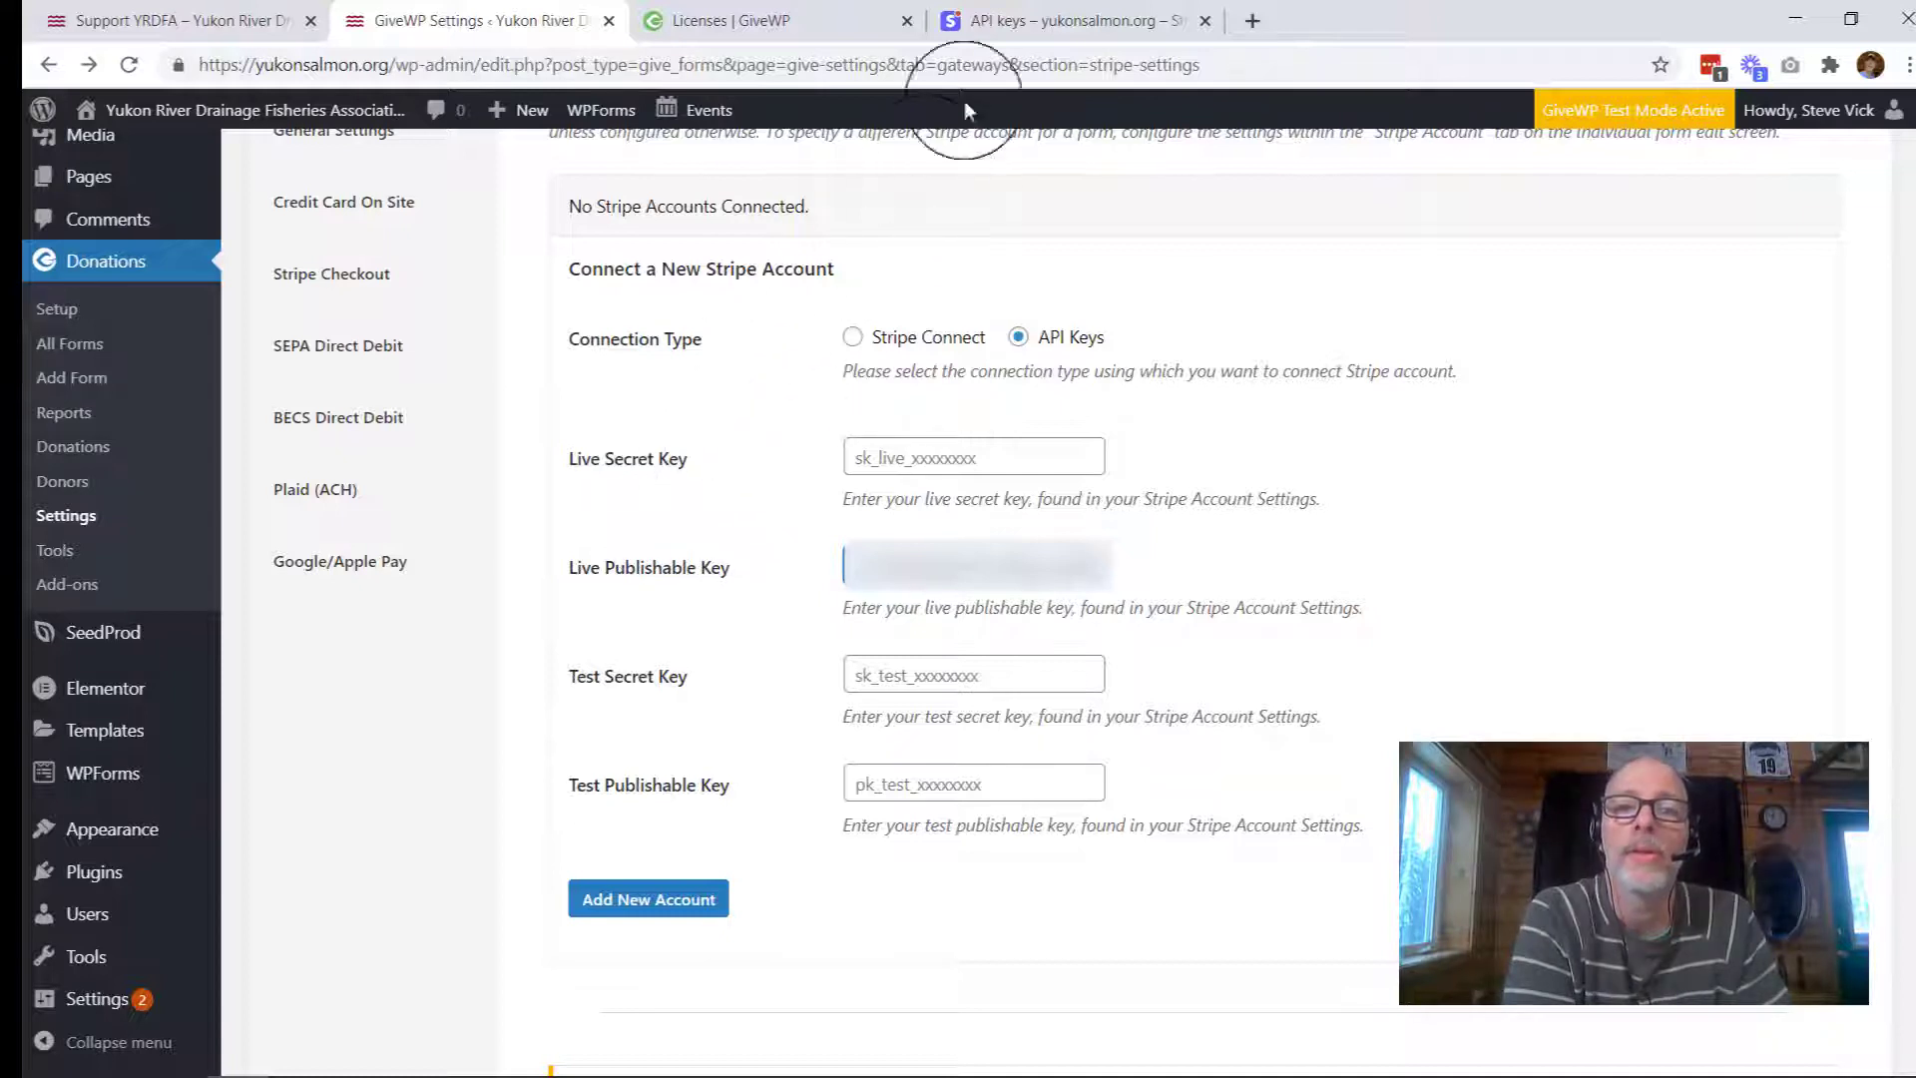
{"action": "left_click", "coordinate": [1002, 50]}
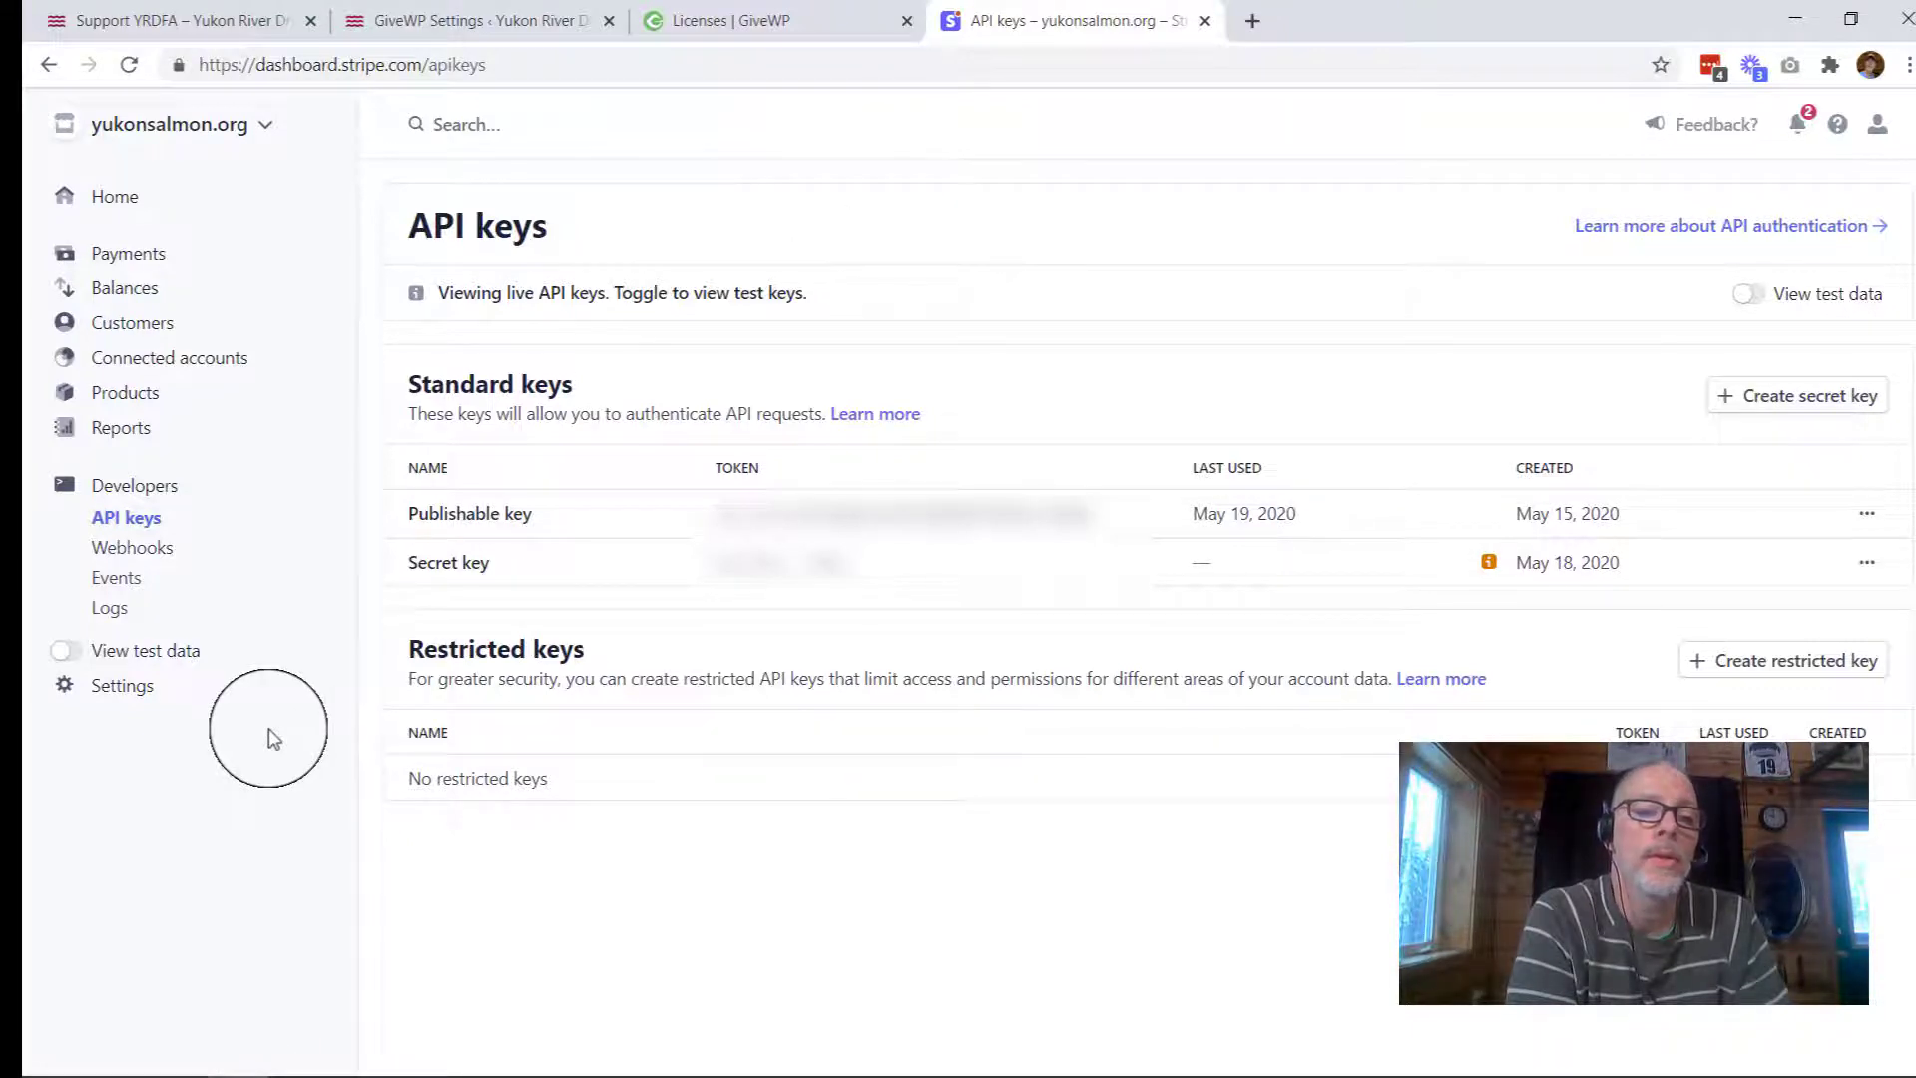
Step: Turn on View test data, copy the test publishable key, and return to GiveWP settings
{"action": "left_click", "coordinate": [68, 652]}
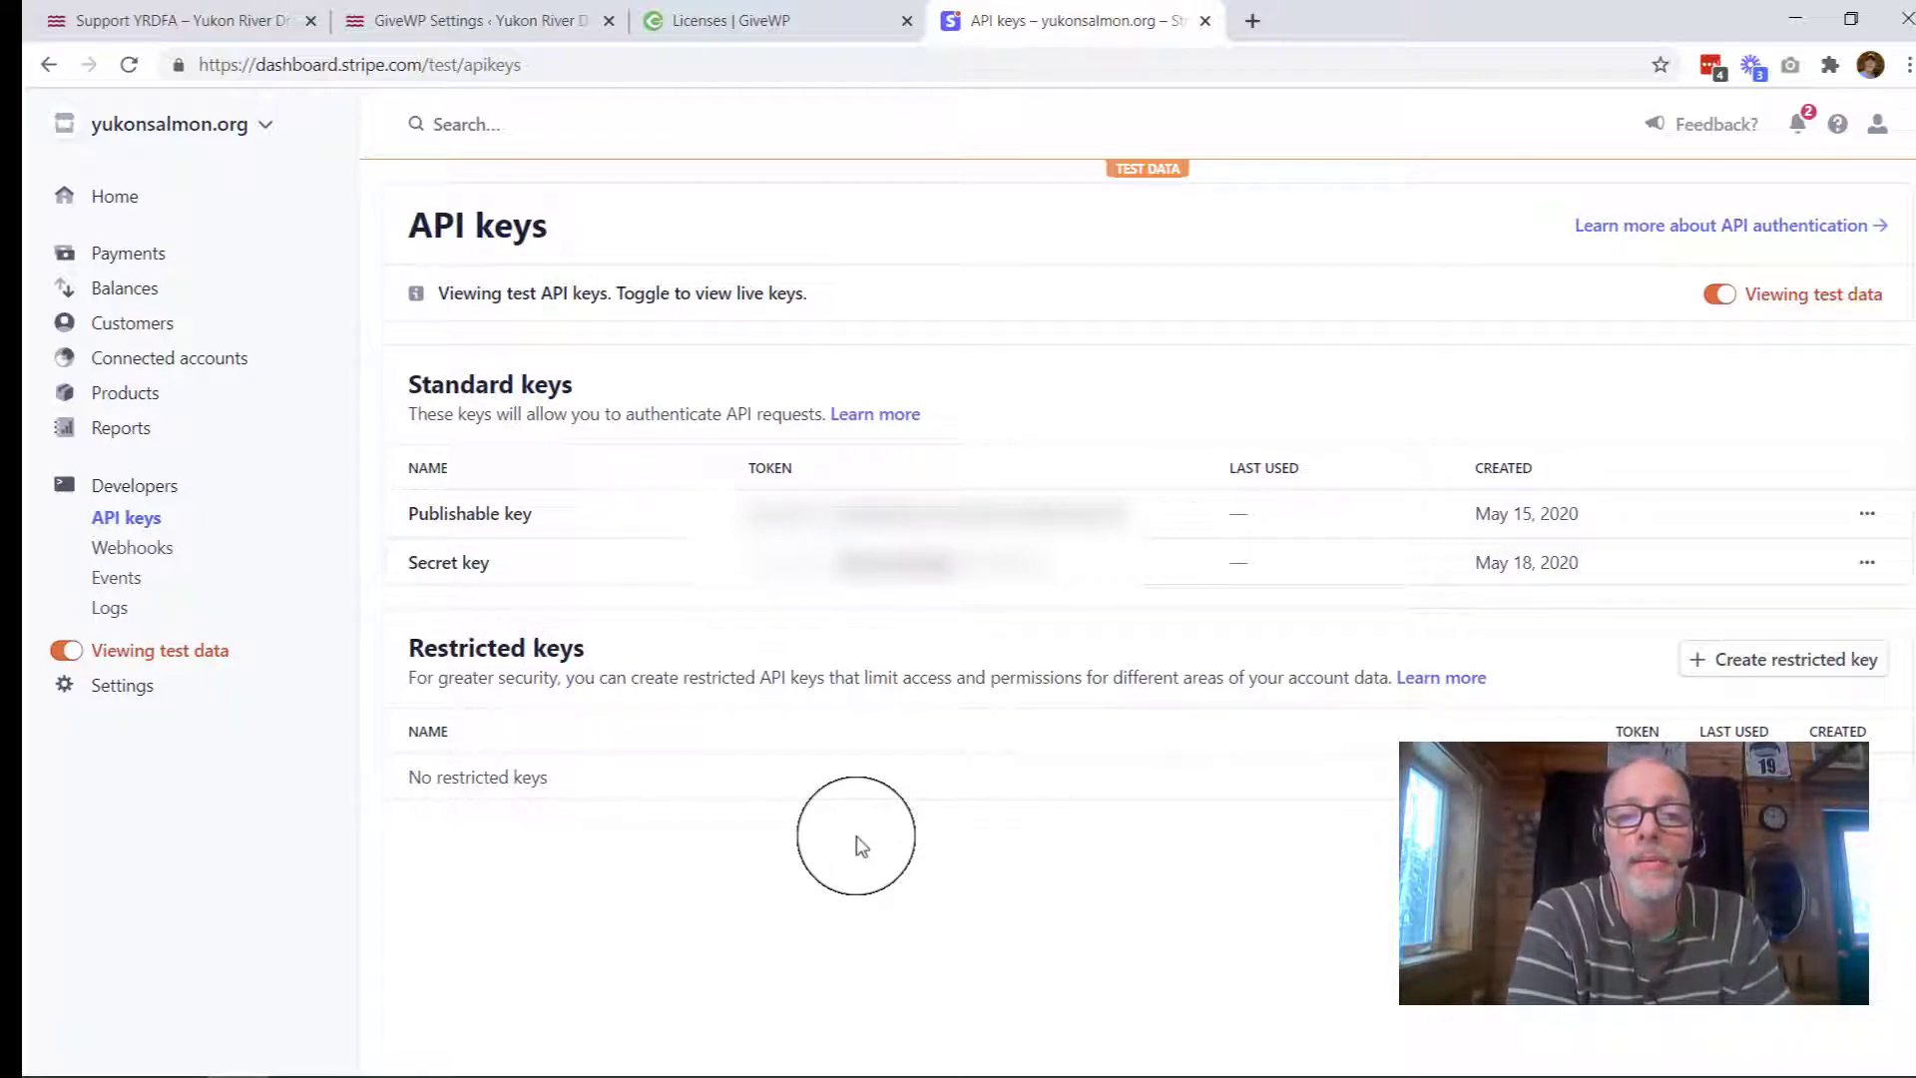
{"action": "left_click", "coordinate": [843, 511]}
{"action": "key", "text": "ctrl+2"}
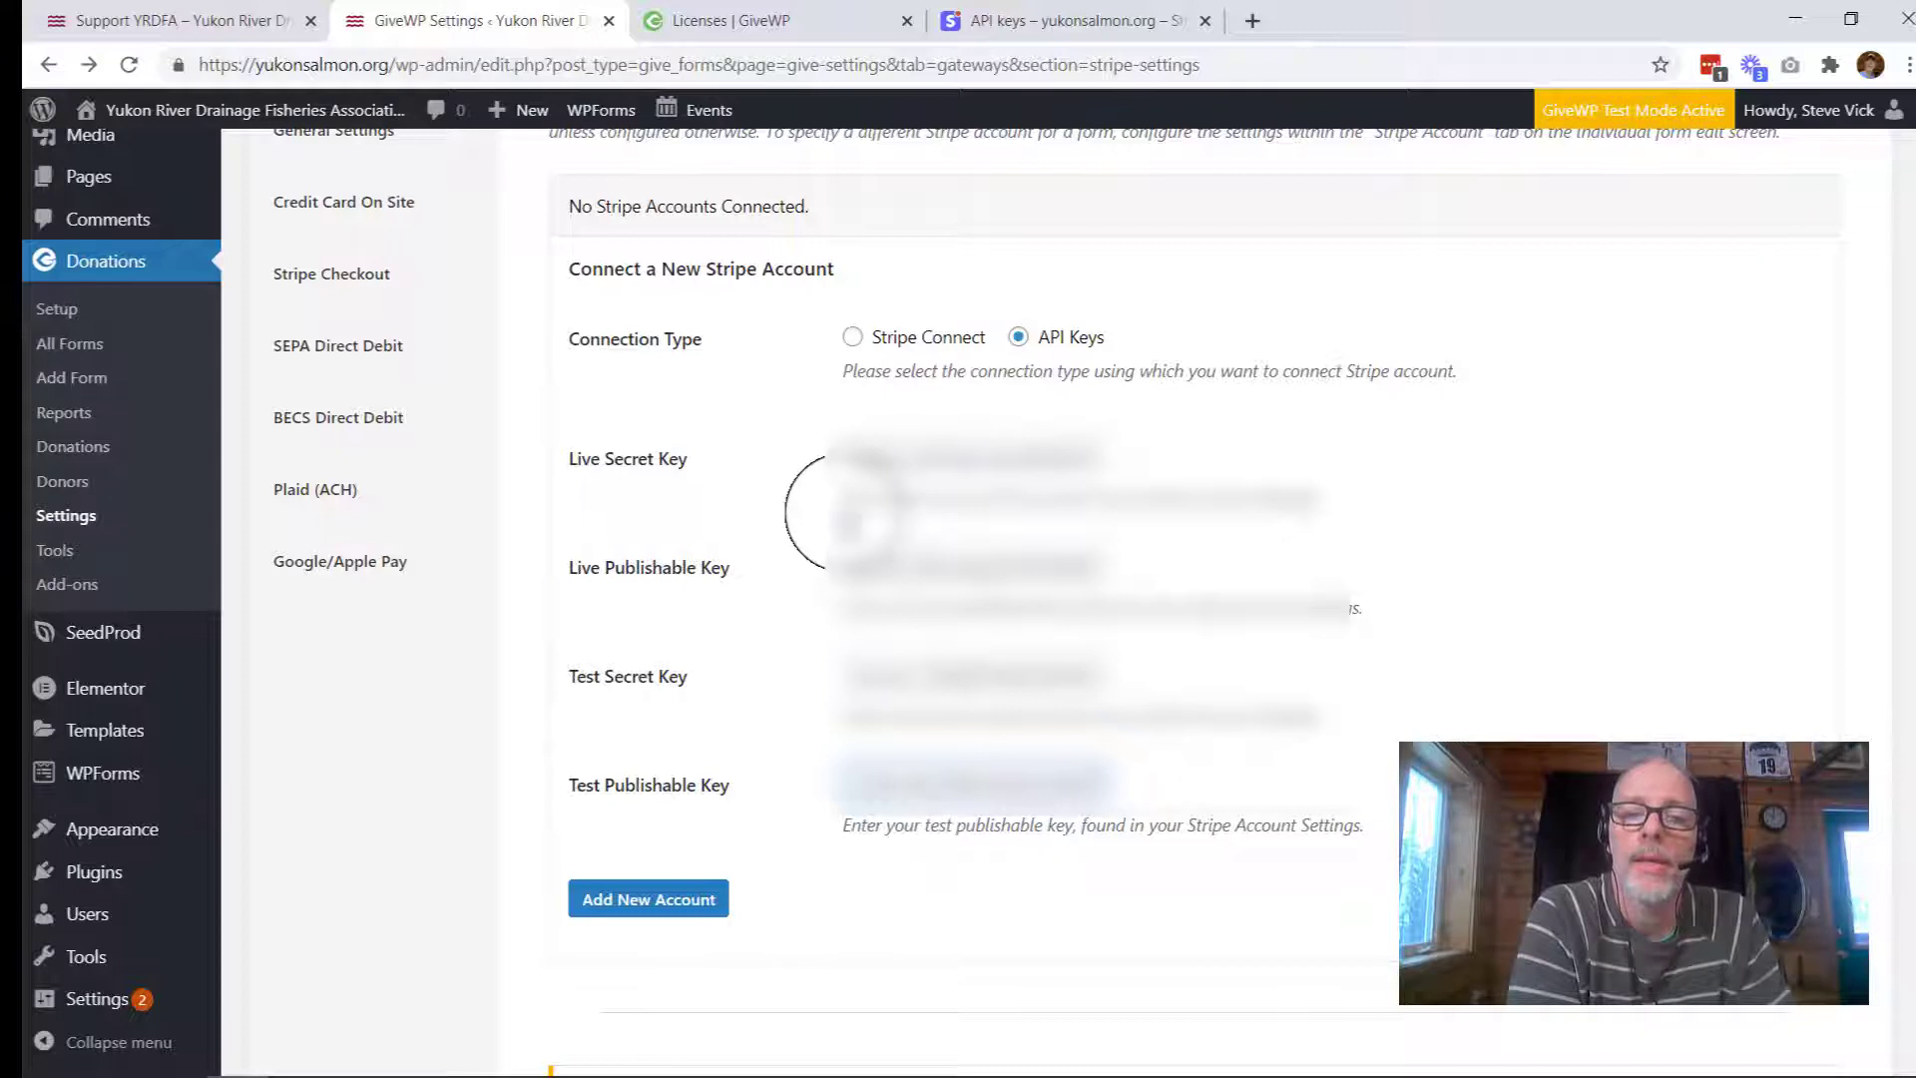
Step: Add Account 1 from the entered Stripe API keys and confirm it is the Default Account
{"action": "left_click", "coordinate": [630, 908]}
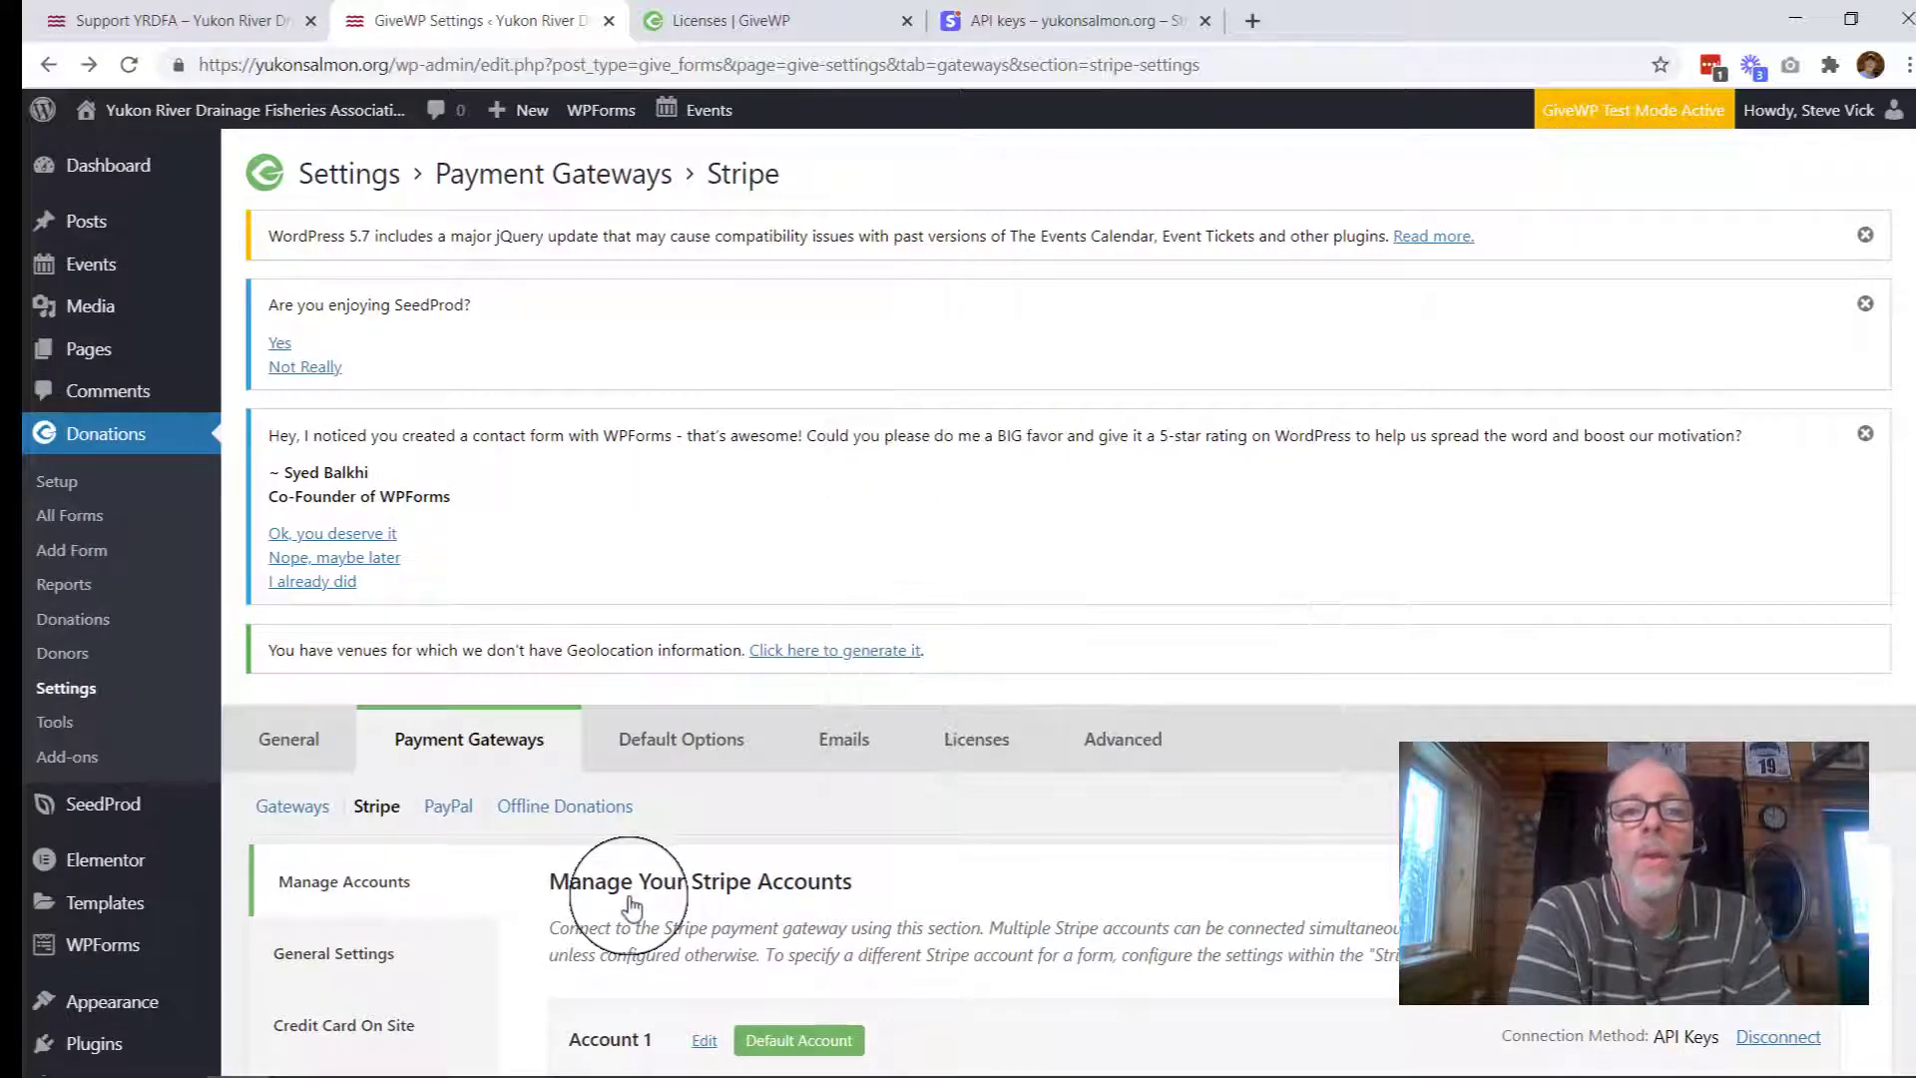
{"action": "scroll", "coordinate": [631, 905], "scroll_direction": "down", "scroll_amount": 3}
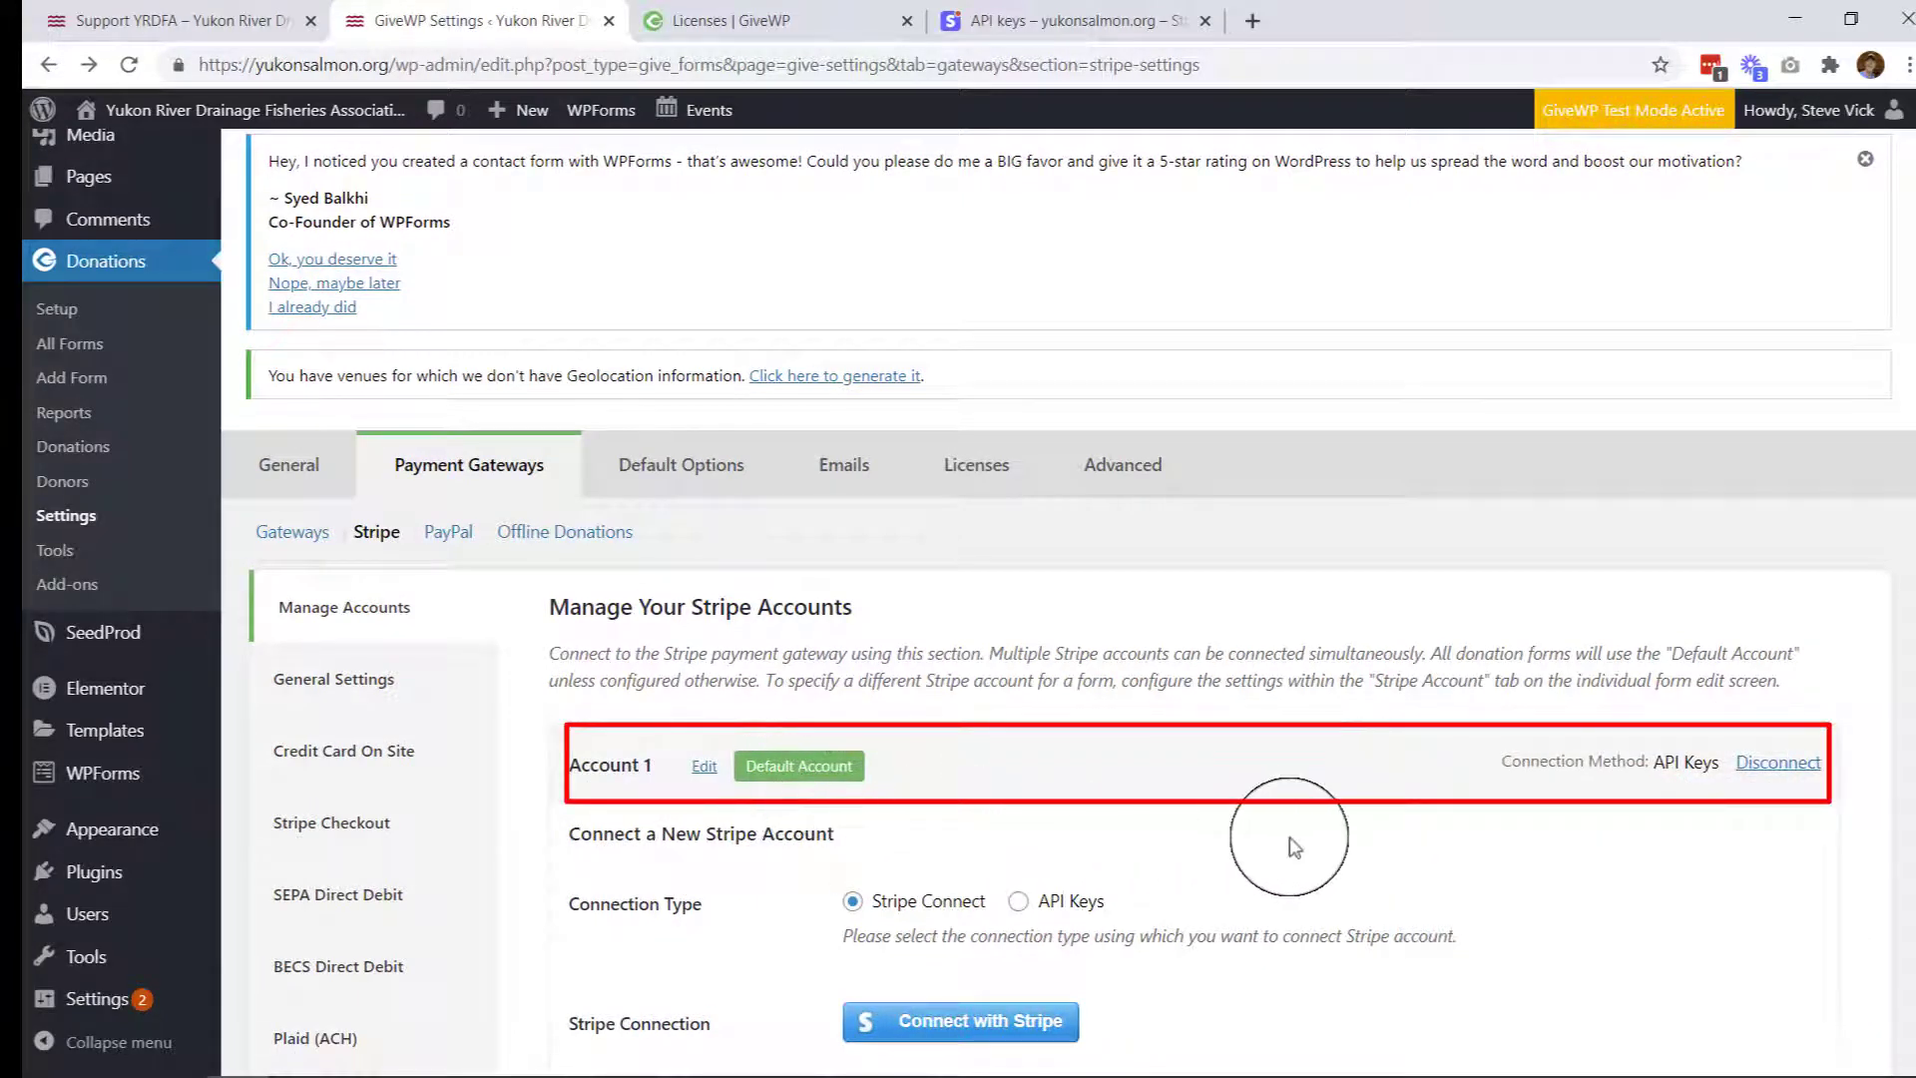
{"action": "scroll", "coordinate": [1294, 846], "scroll_direction": "down", "scroll_amount": 2}
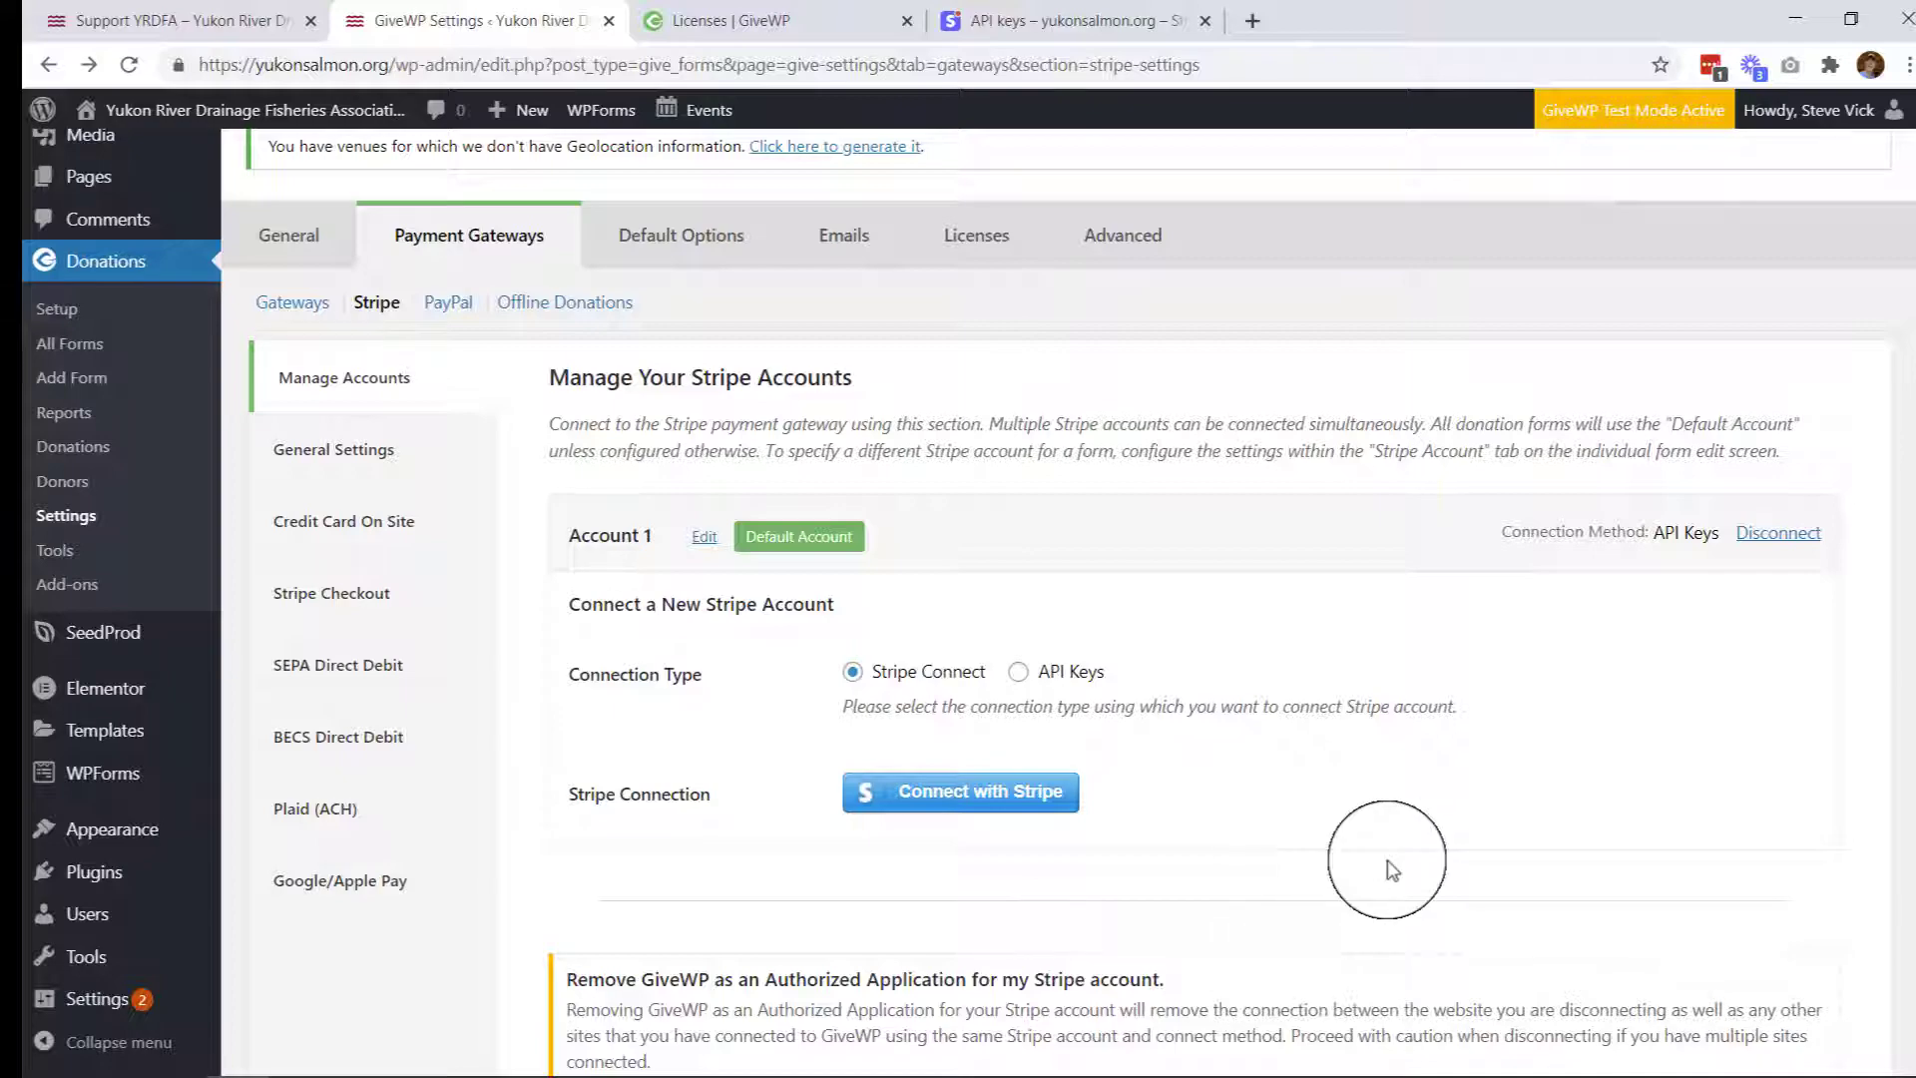
{"action": "scroll", "coordinate": [1337, 859], "scroll_direction": "up", "scroll_amount": 4}
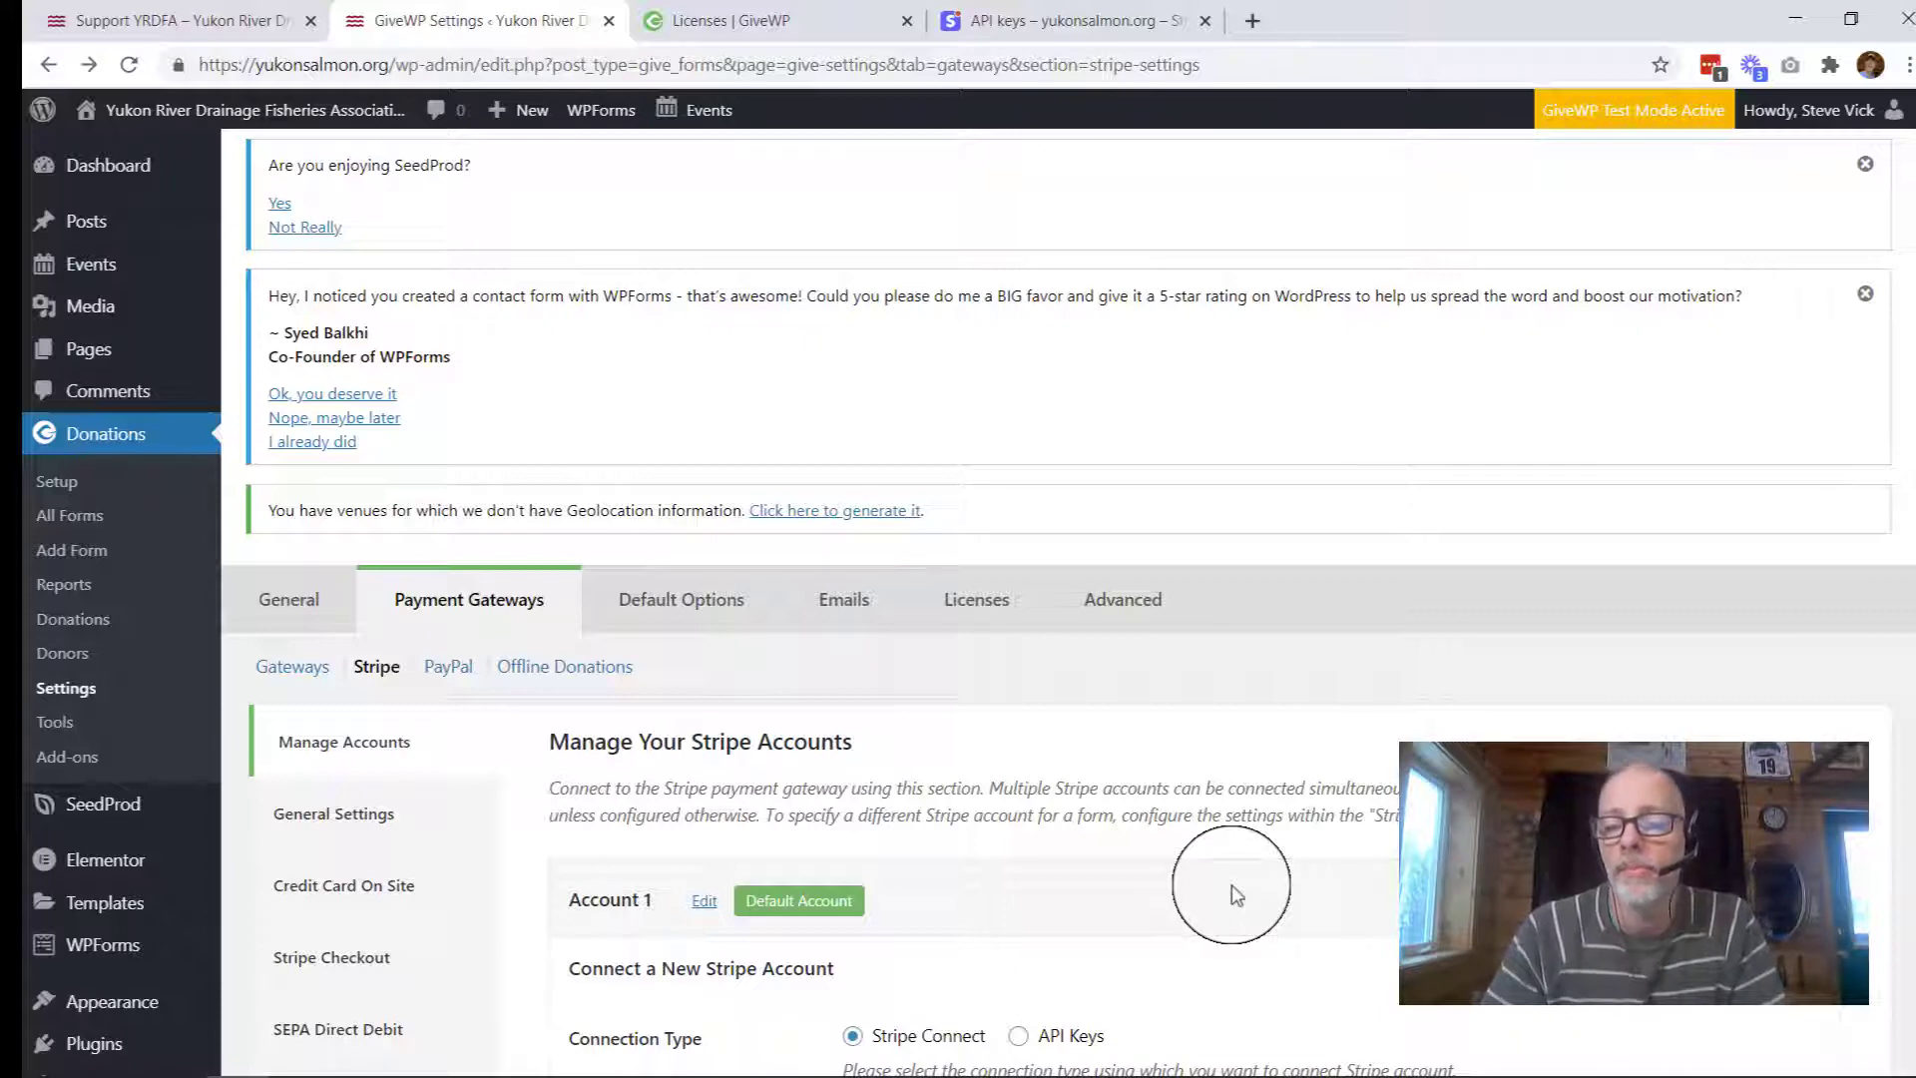
{"action": "scroll", "coordinate": [1231, 884], "scroll_direction": "down", "scroll_amount": 3}
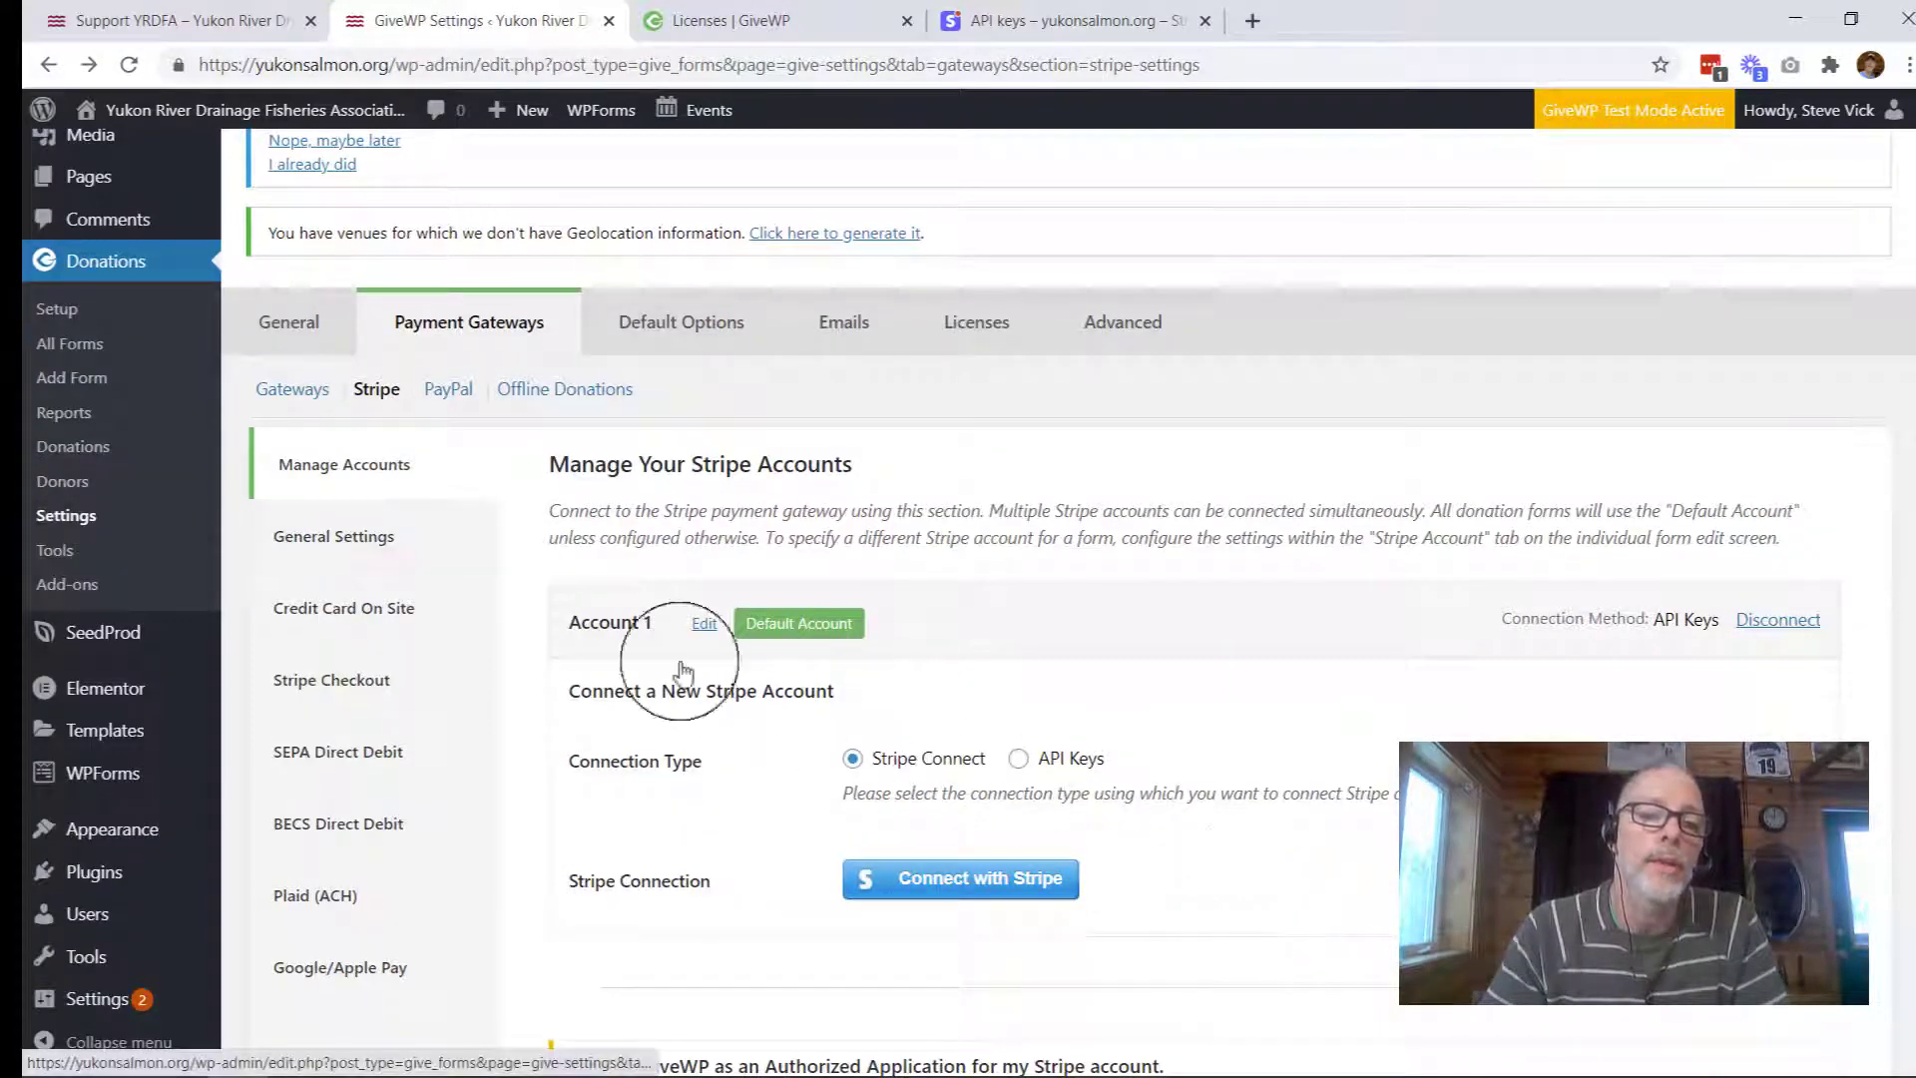
Step: Copy the webhook URL from GiveWP's Stripe General Settings
{"action": "left_click", "coordinate": [350, 537]}
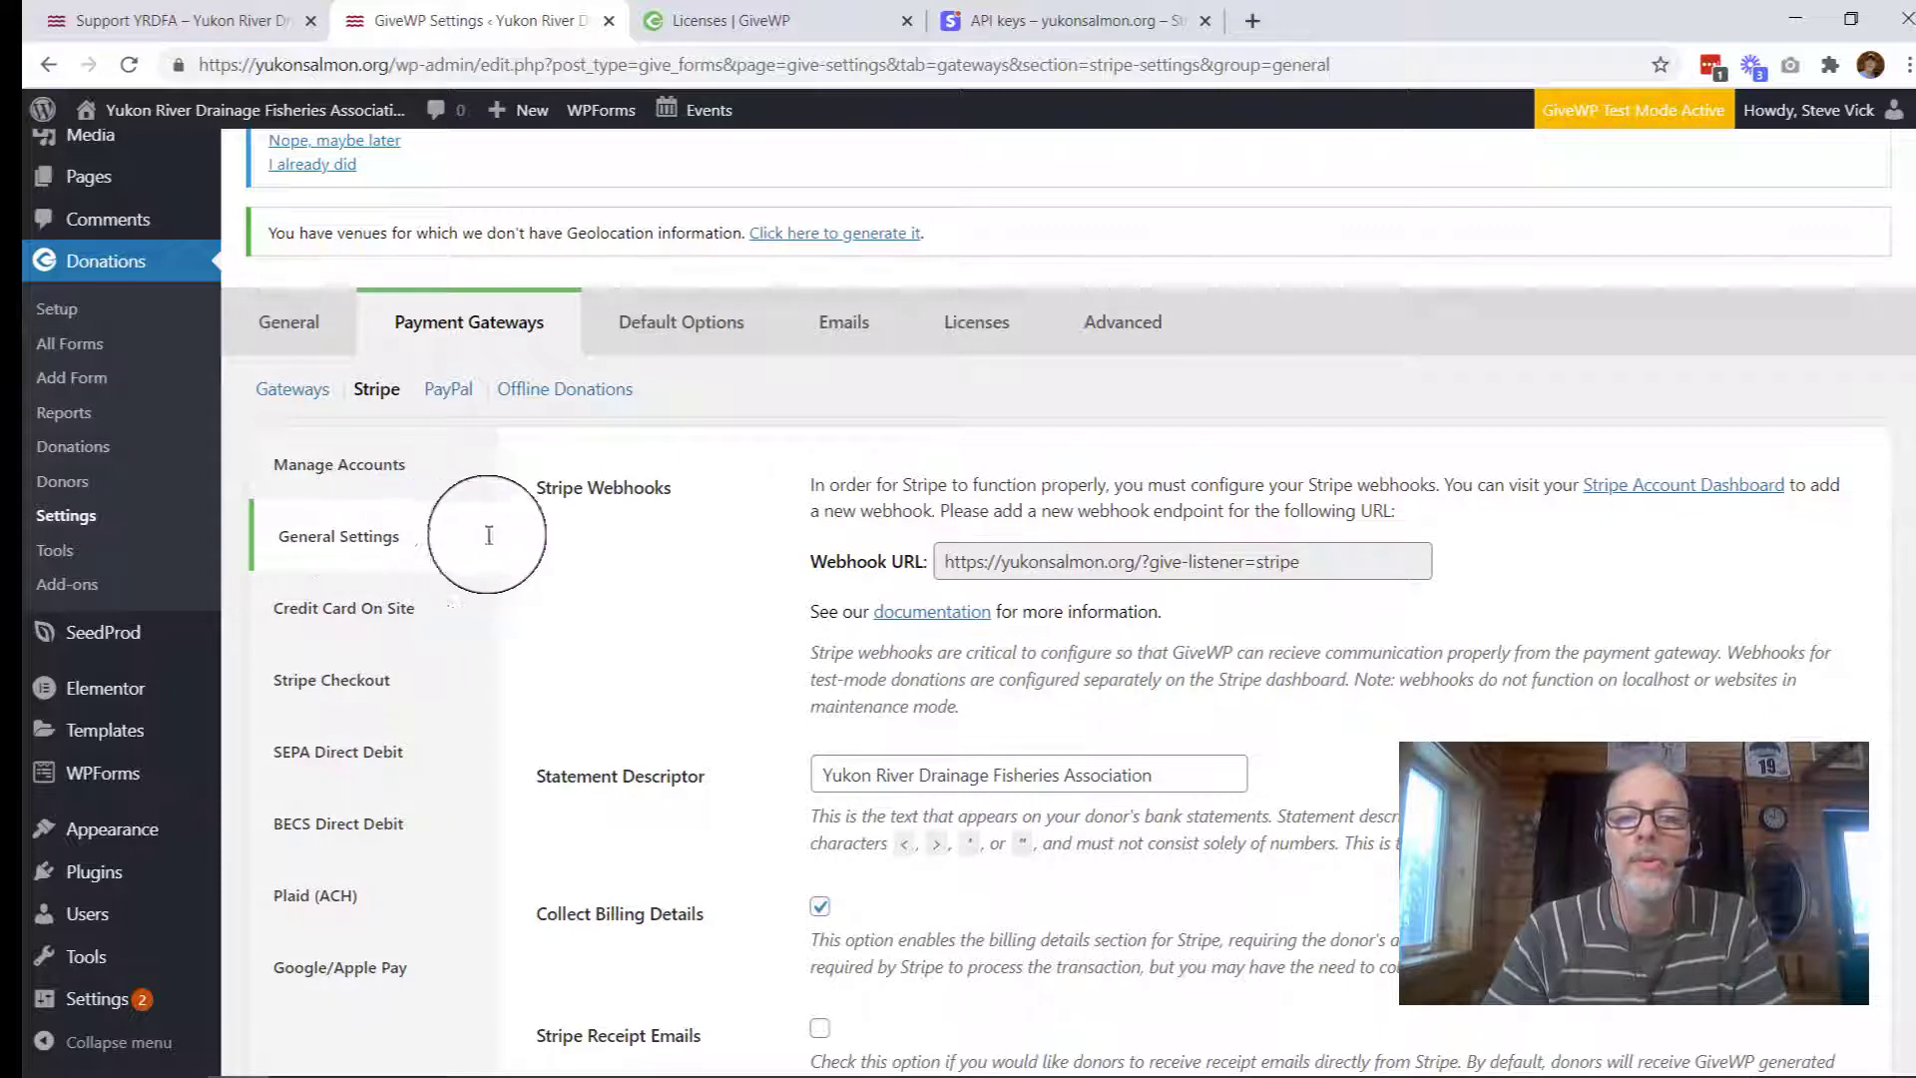
{"action": "double_click", "coordinate": [973, 565]}
{"action": "triple_click", "coordinate": [974, 565]}
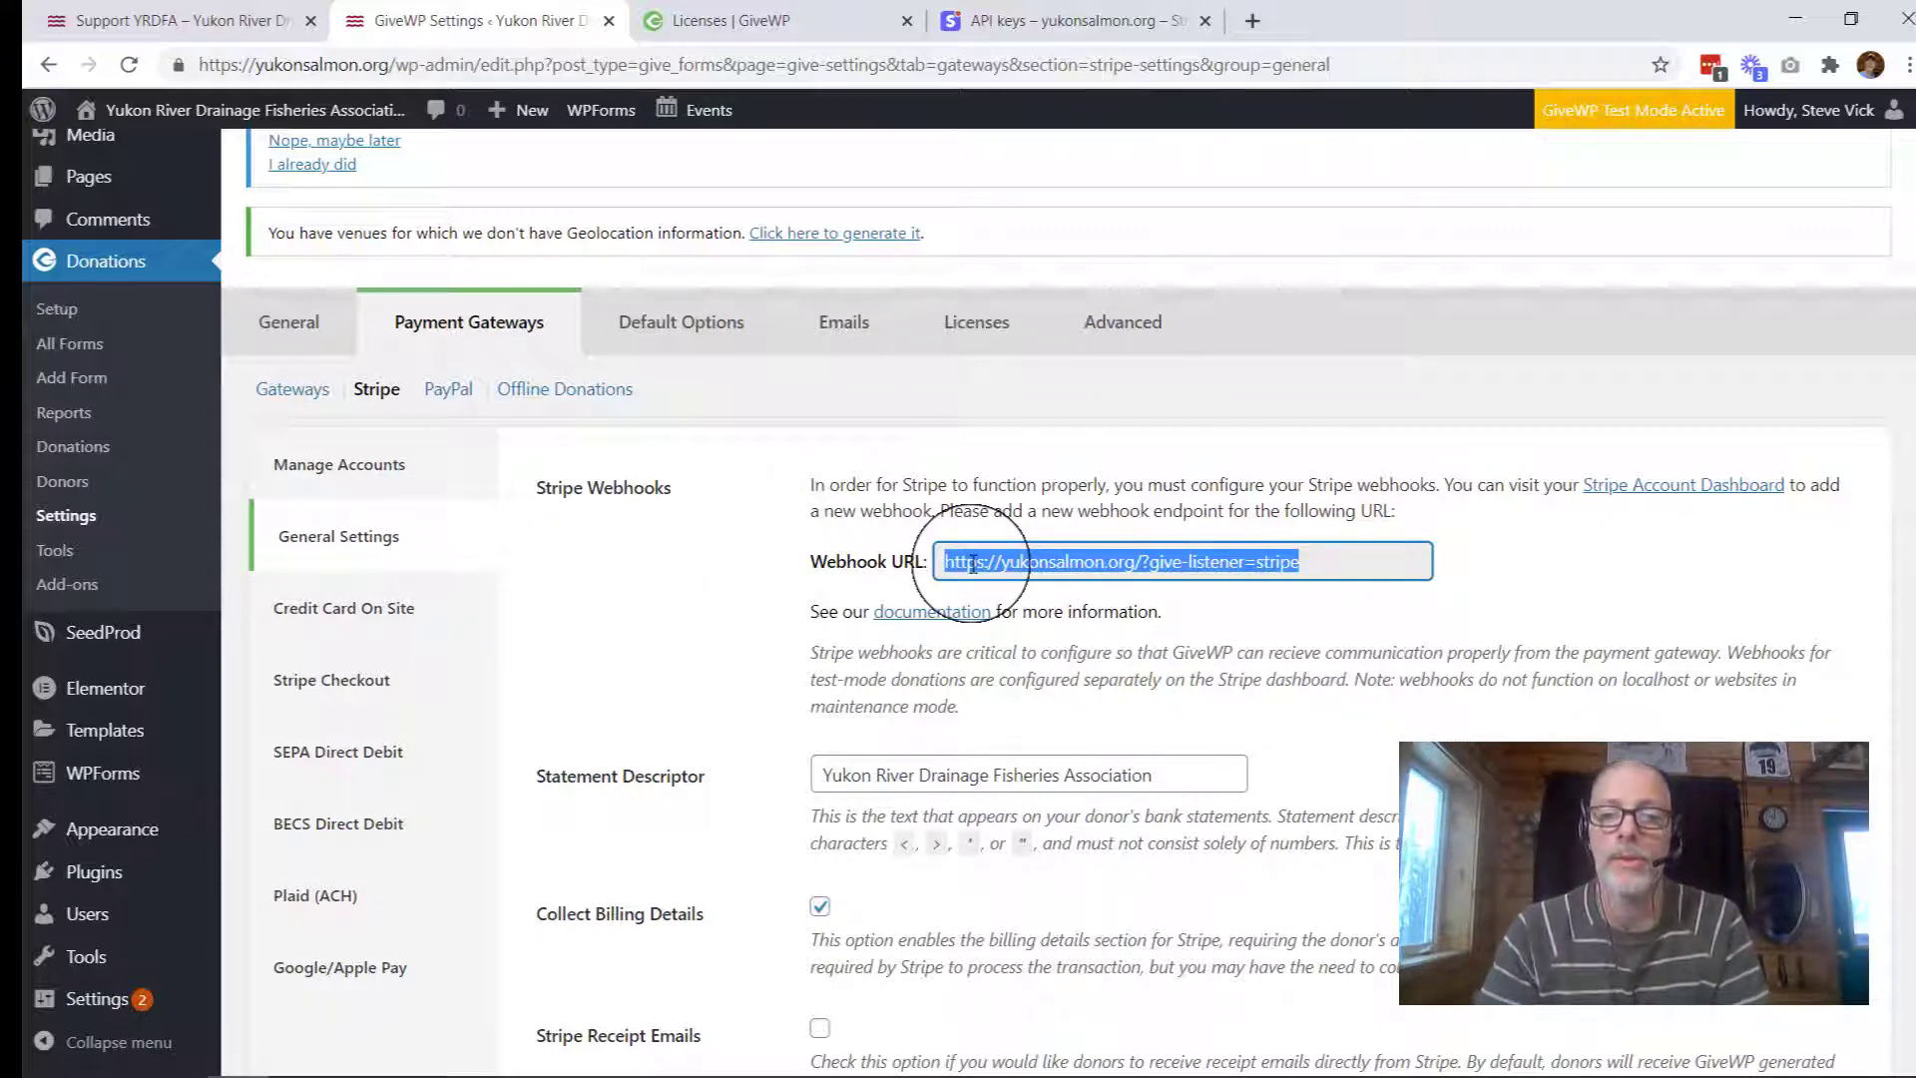
{"action": "left_click", "coordinate": [751, 591]}
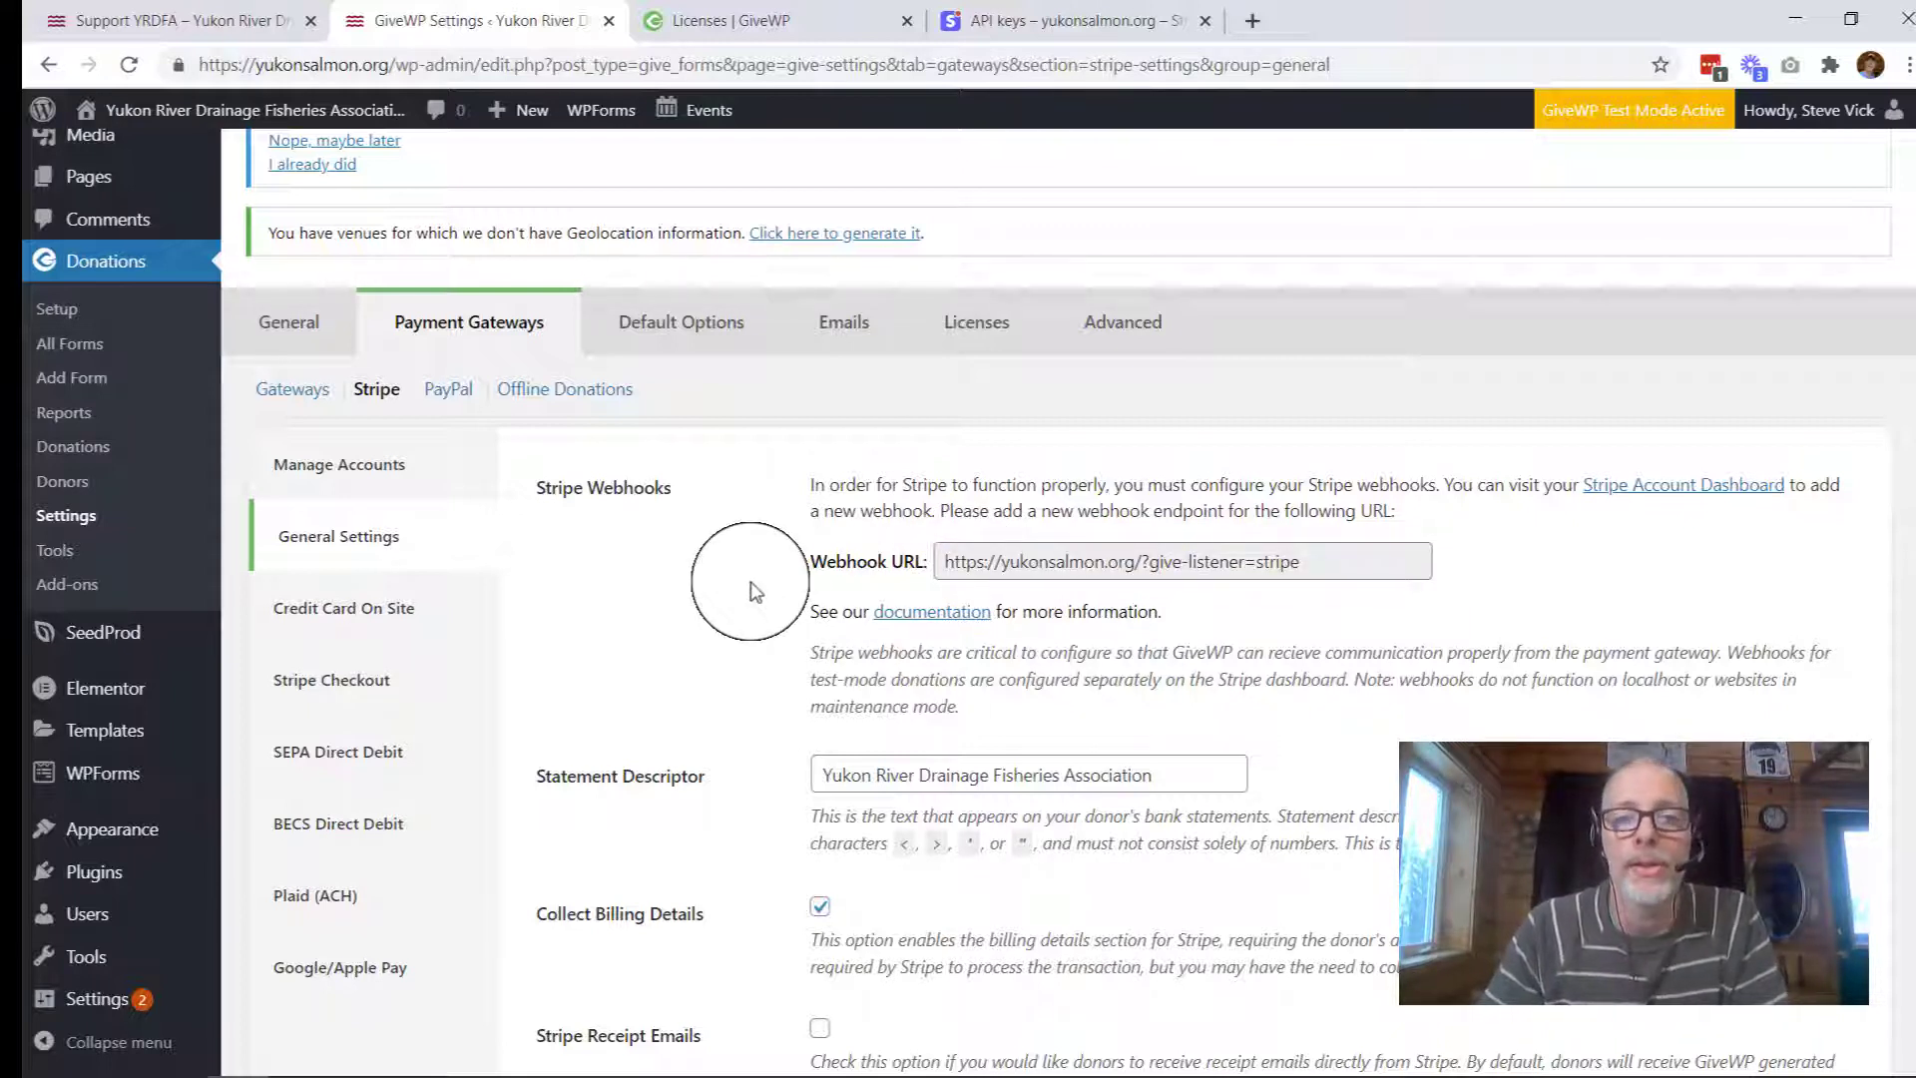
Step: In the Stripe dashboard, go to Developers > Webhooks and begin adding a new endpoint
{"action": "left_click", "coordinate": [1009, 28]}
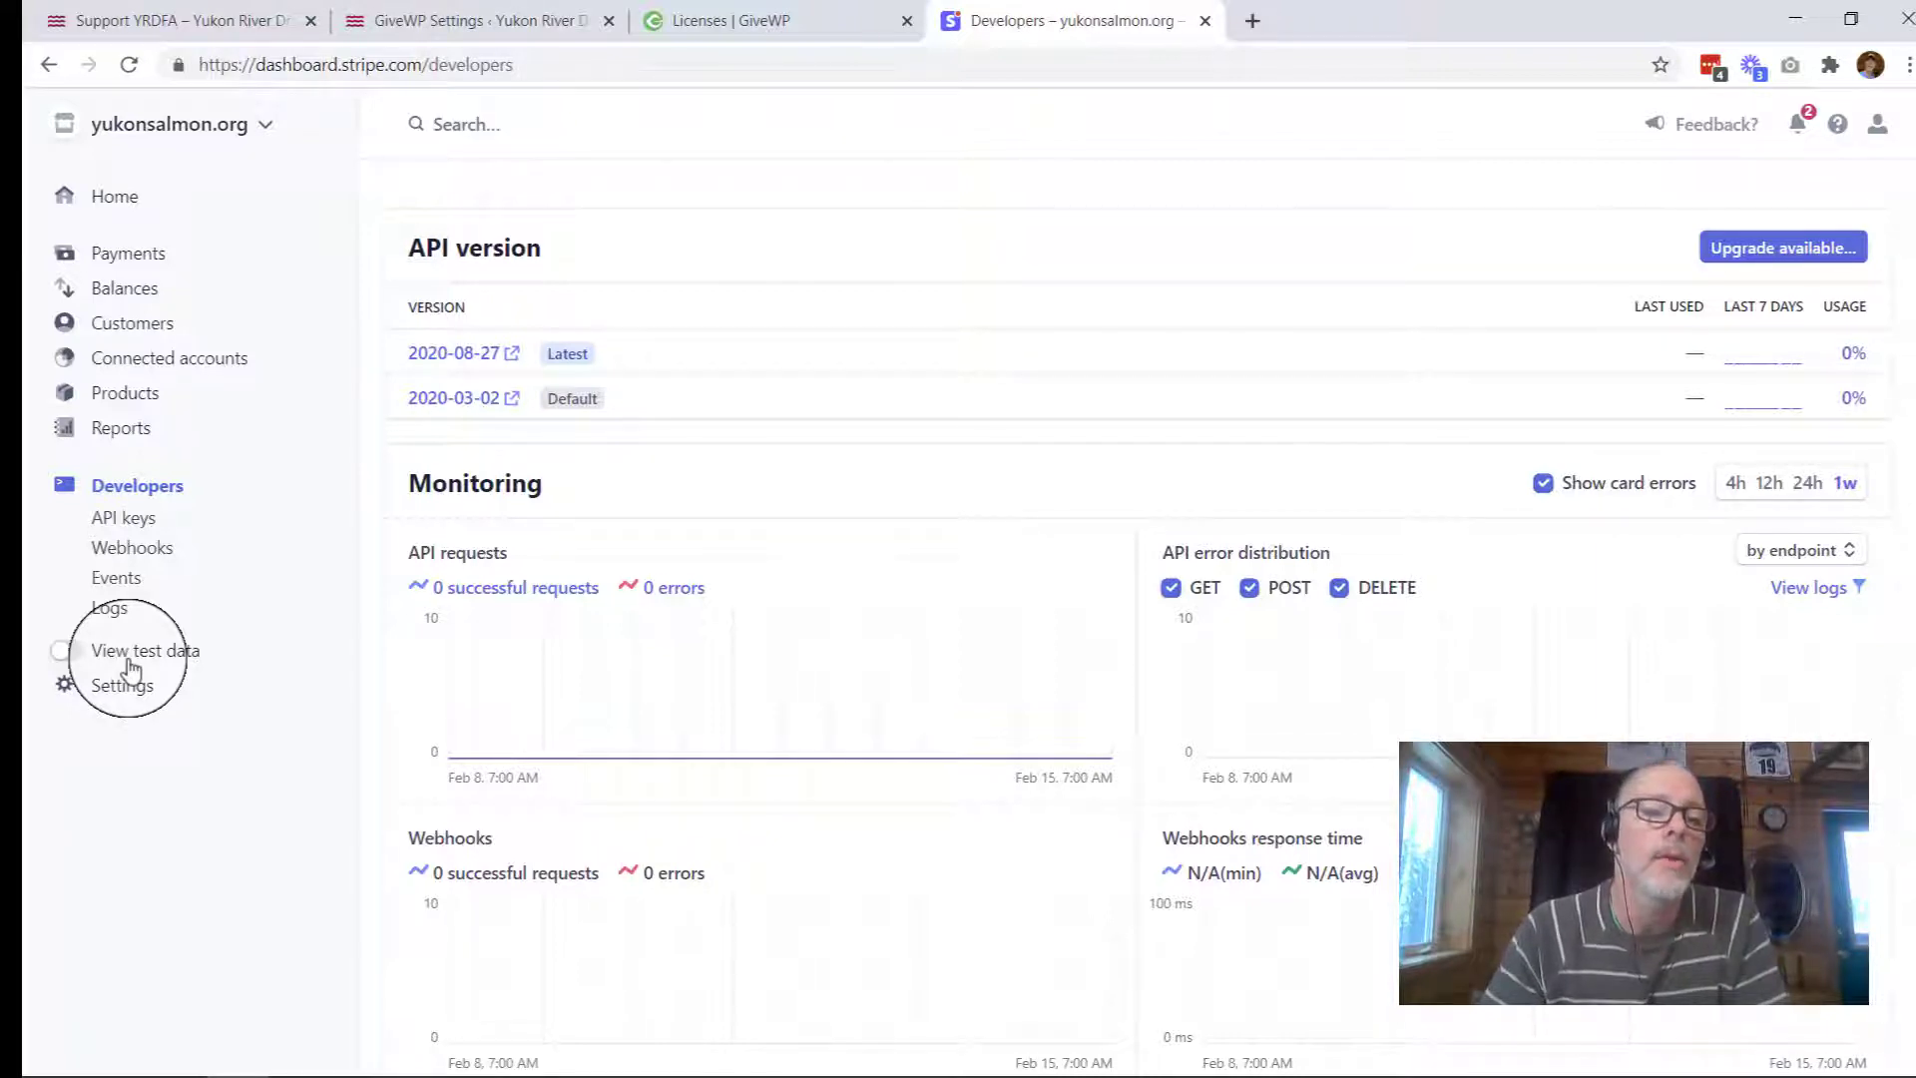
{"action": "left_click", "coordinate": [134, 551]}
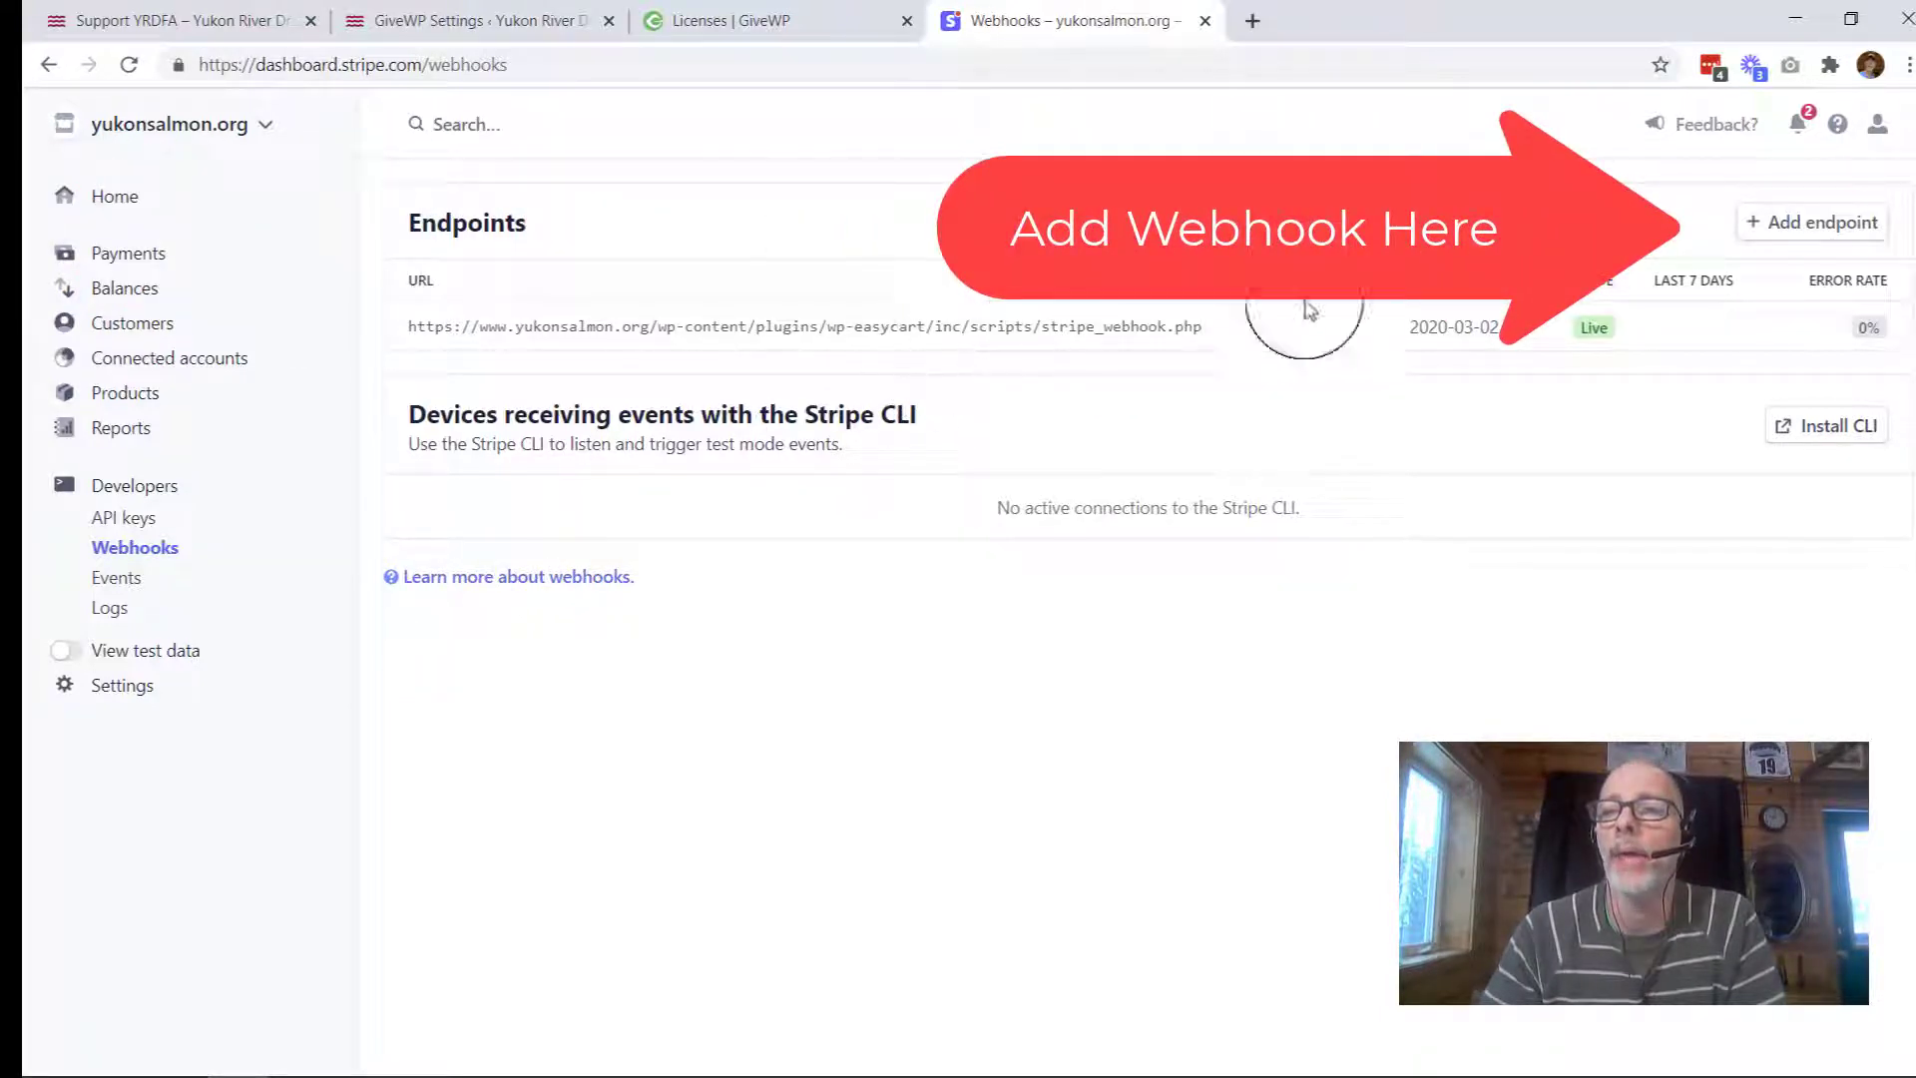
{"action": "left_click", "coordinate": [1790, 227]}
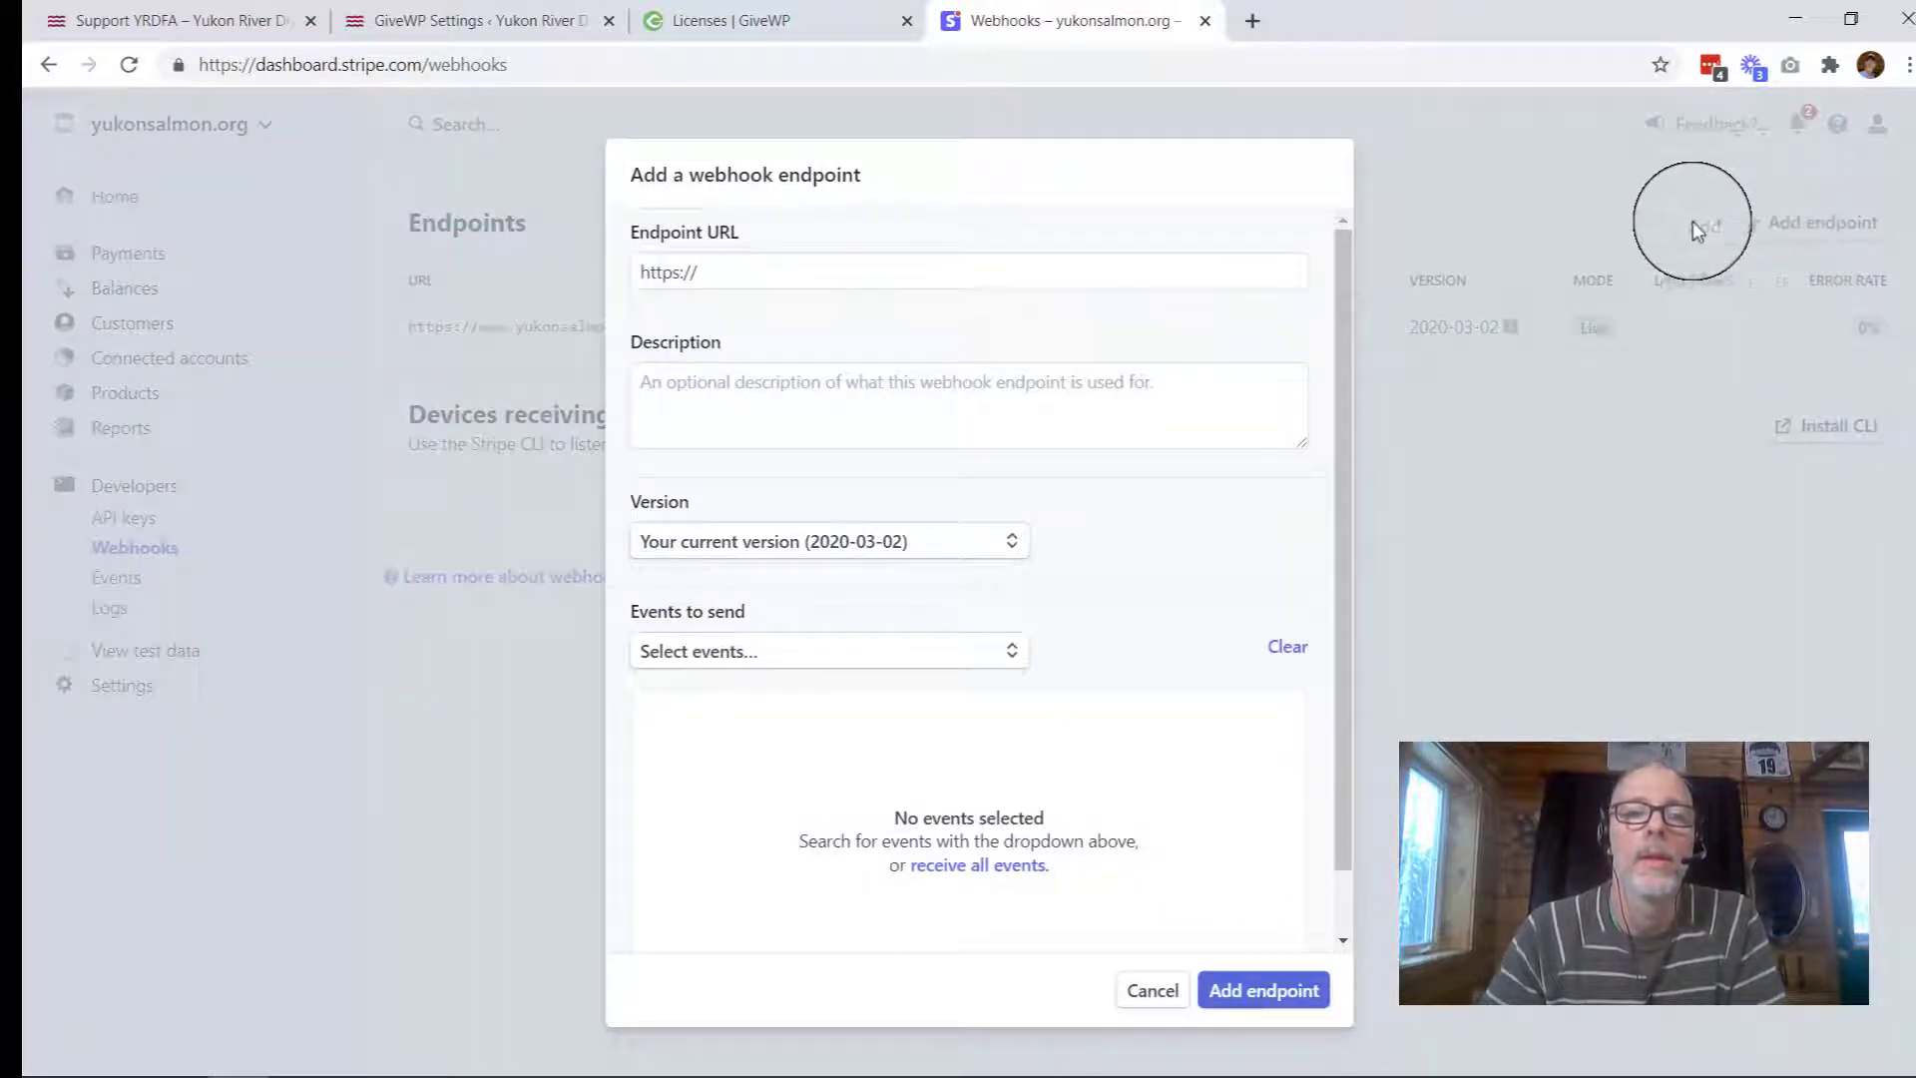
Step: Paste the GiveWP webhook URL as the endpoint URL and describe it as 'GiveWP Webhook'
{"action": "left_click", "coordinate": [785, 267]}
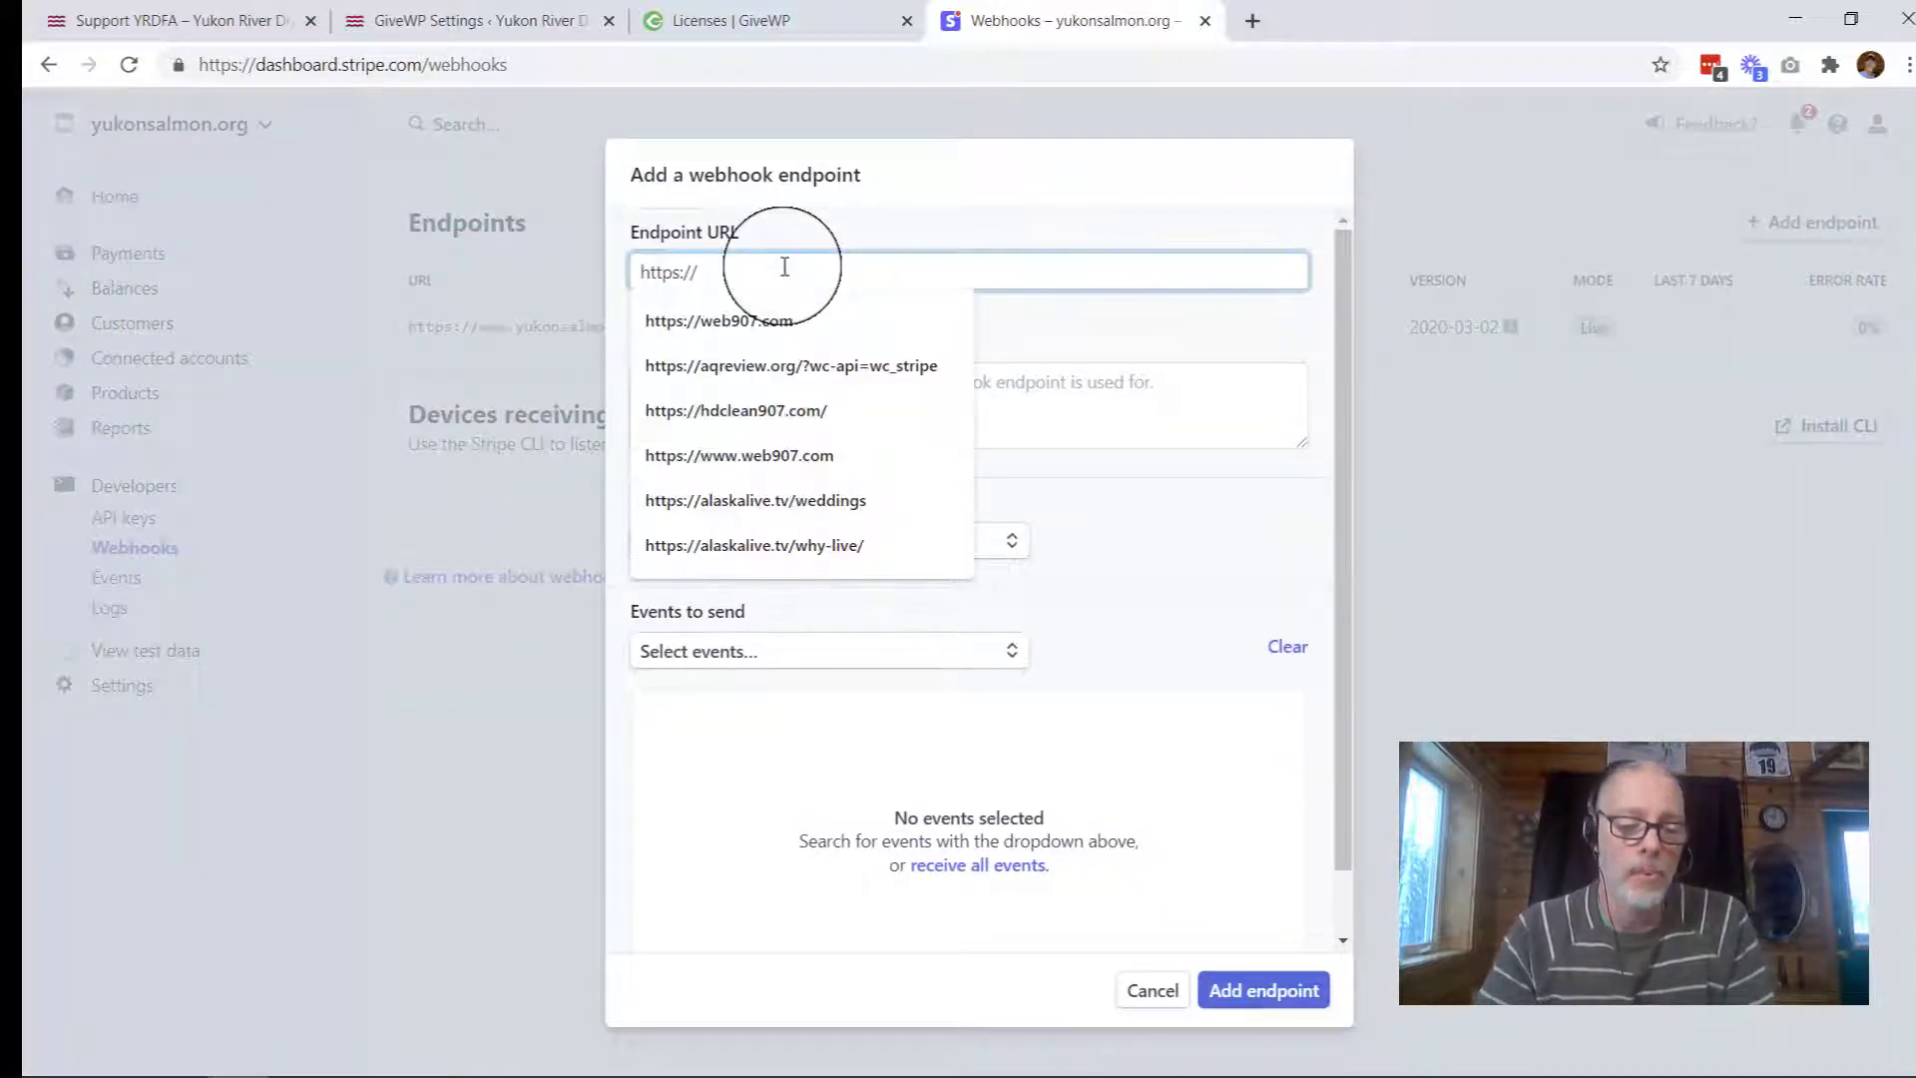
{"action": "key", "text": "ctrl+a"}
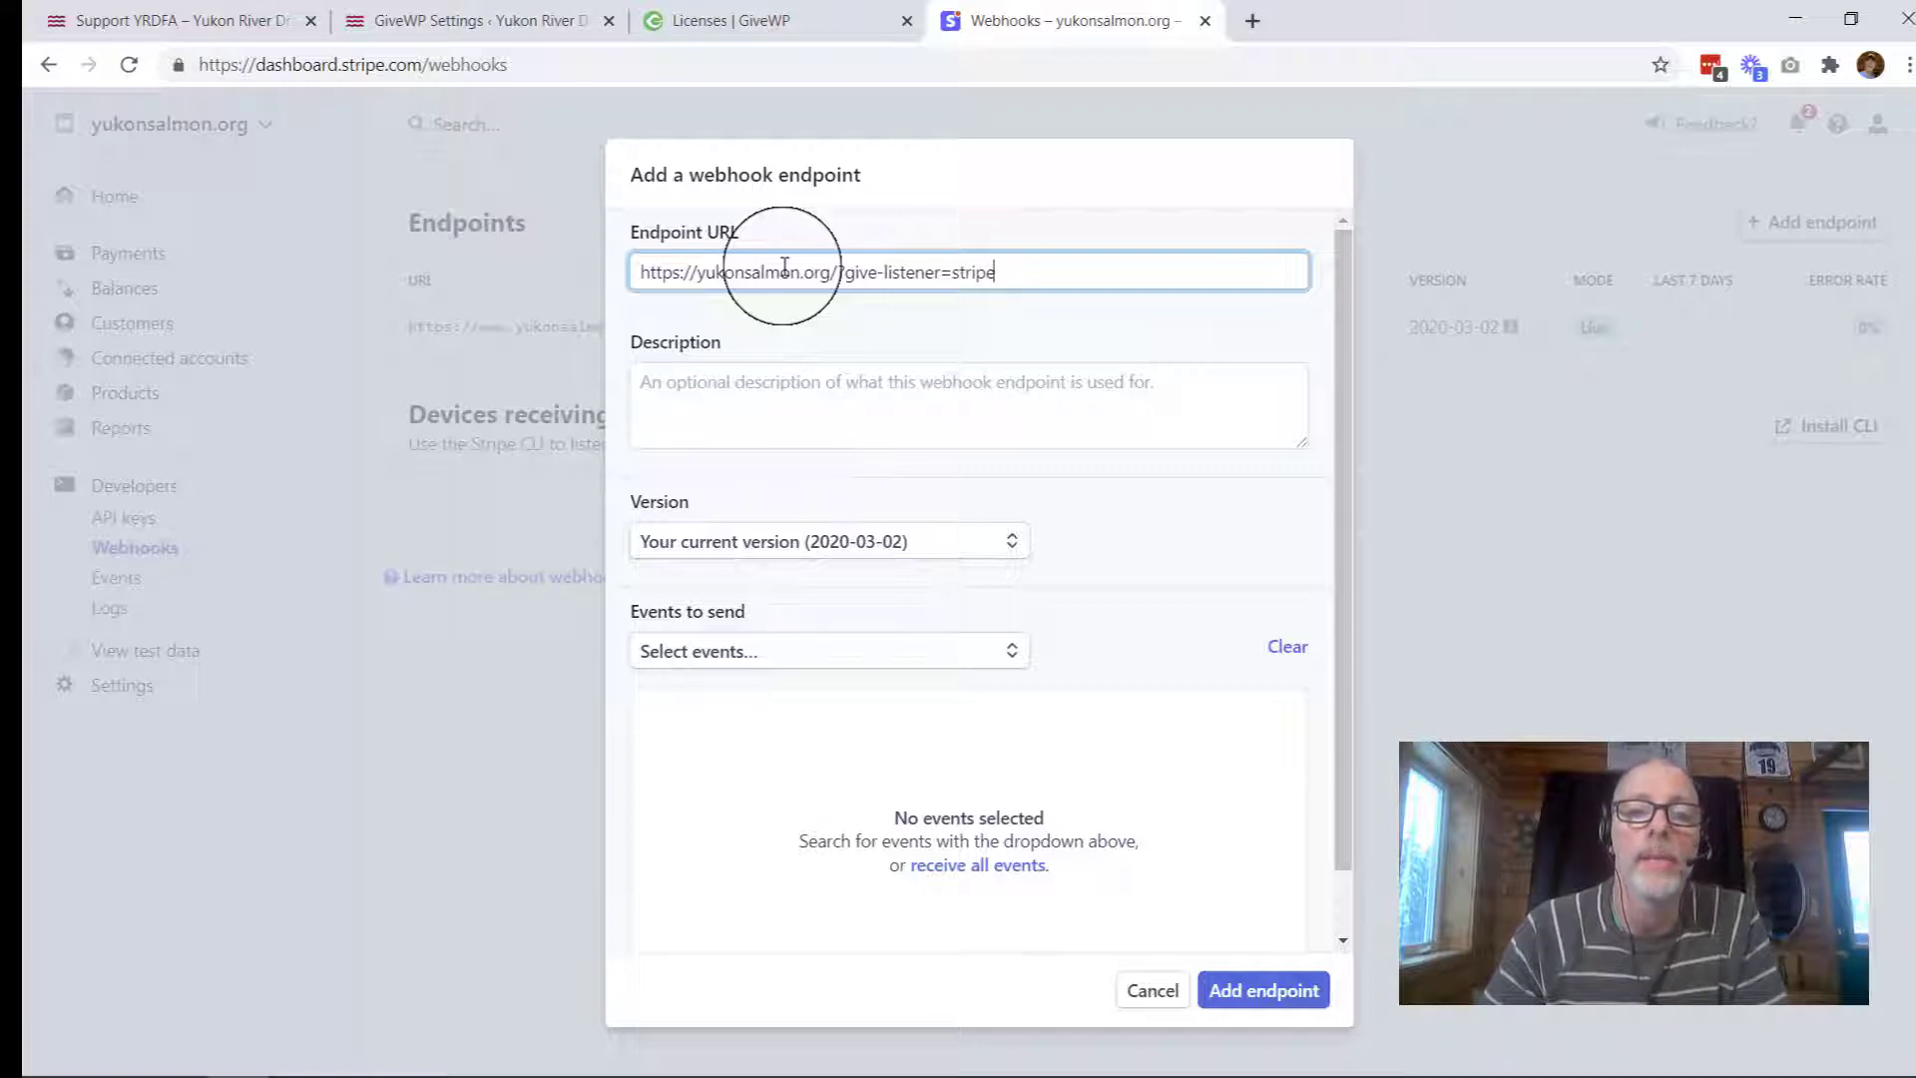
{"action": "left_click", "coordinate": [761, 385]}
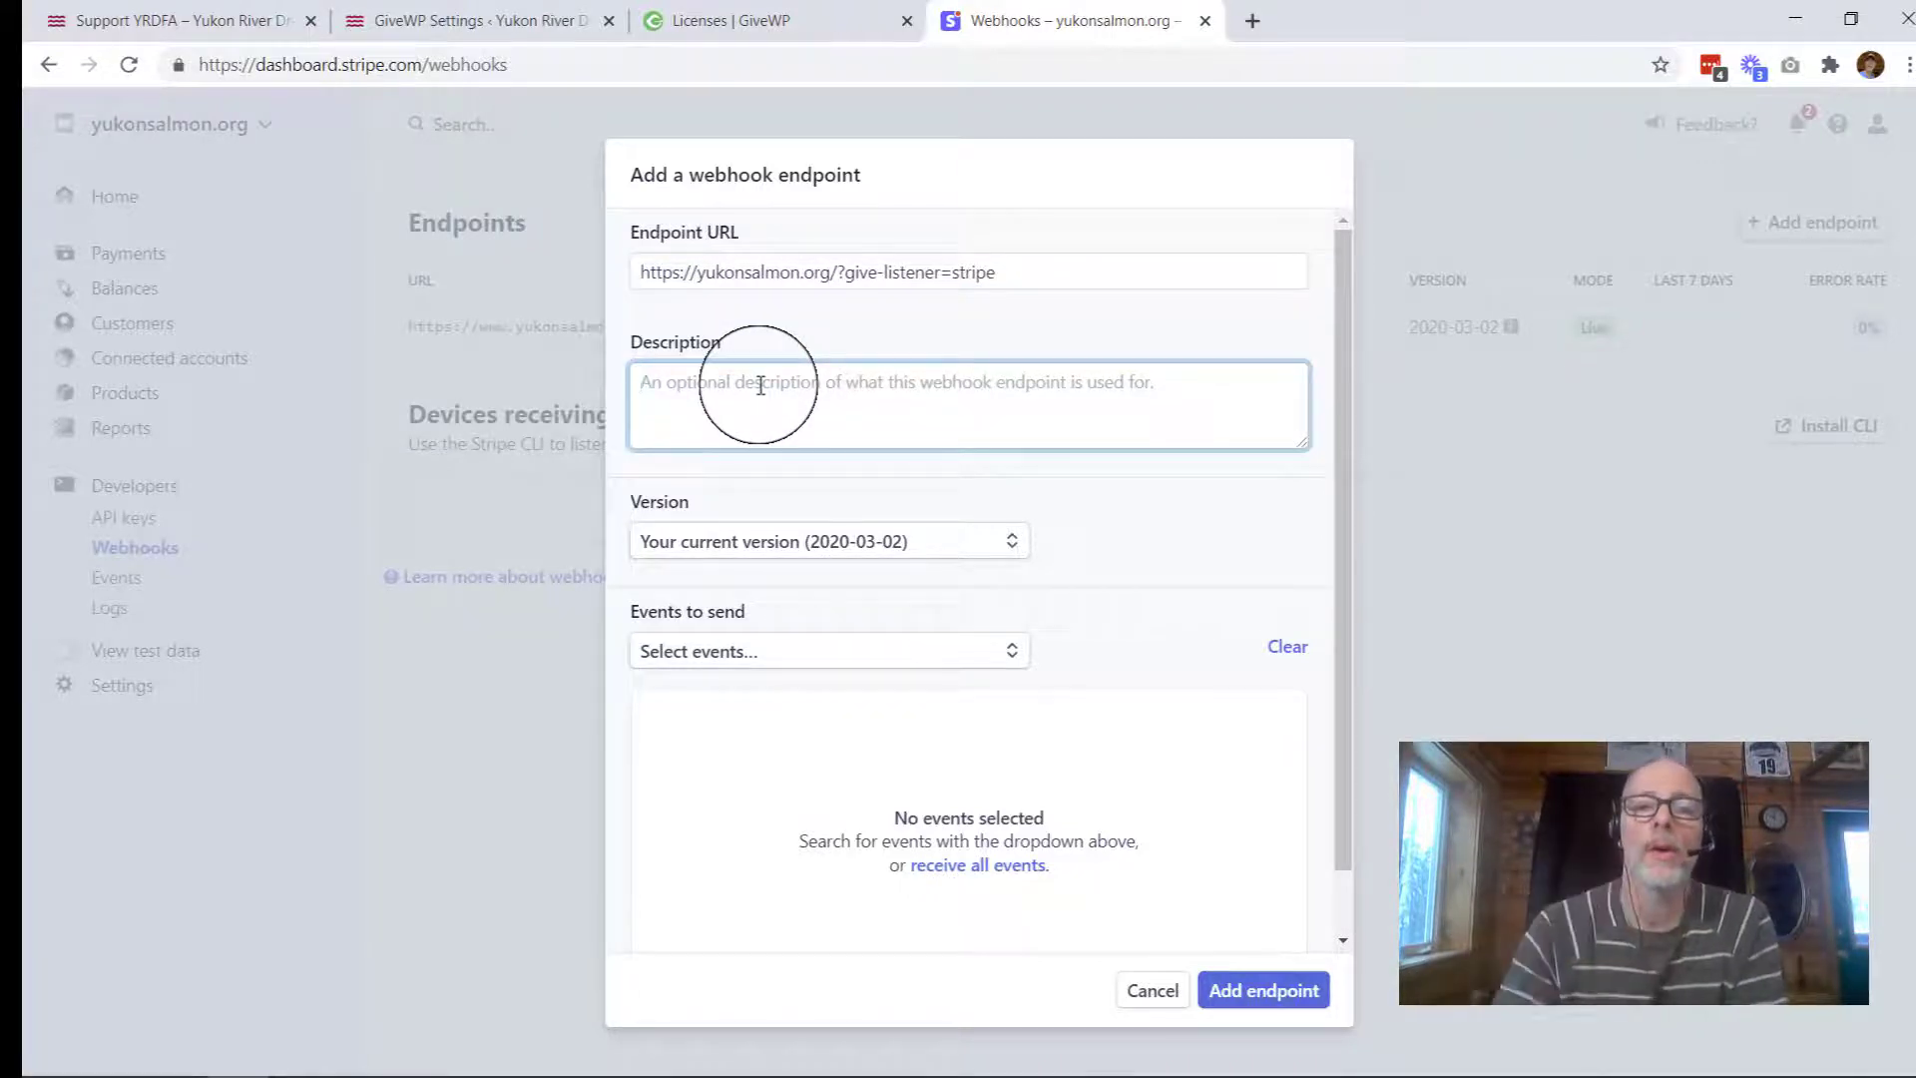
{"action": "type", "text": "G"}
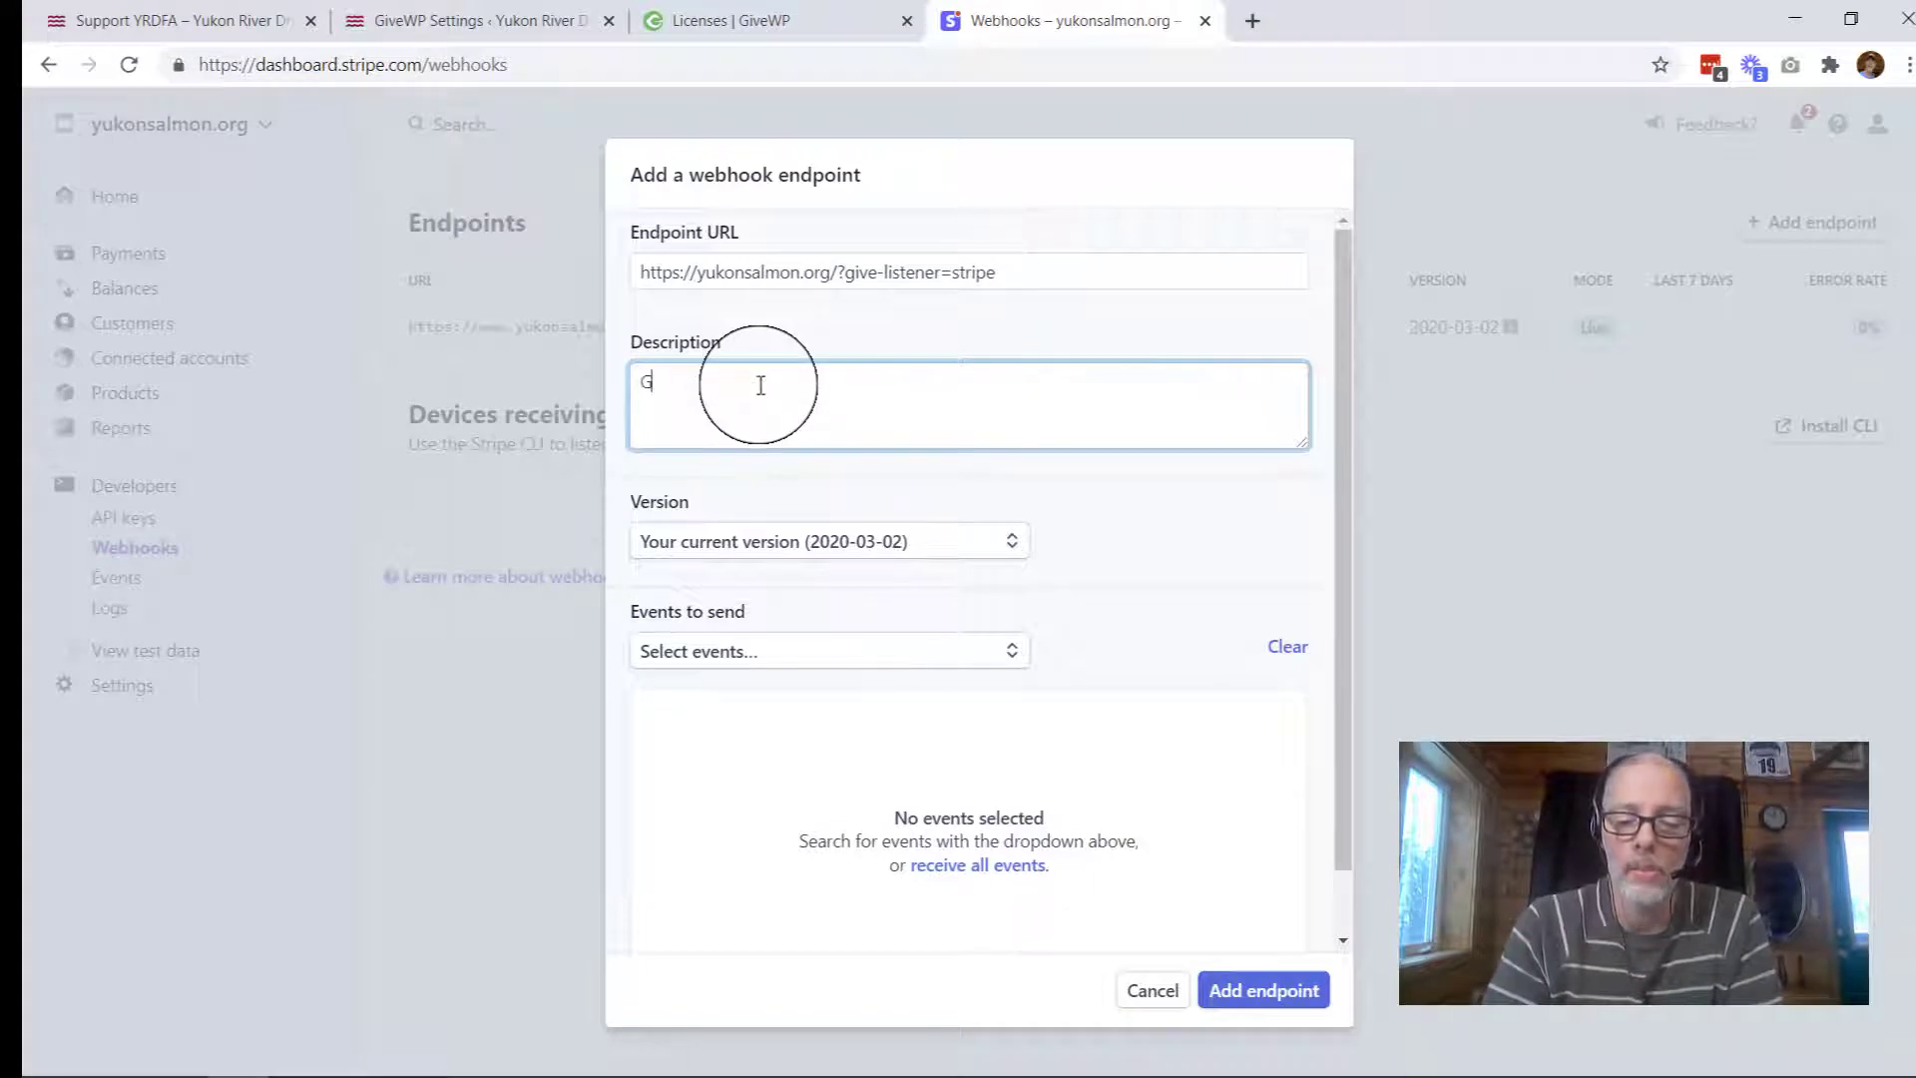
{"action": "type", "text": "iveWP W"}
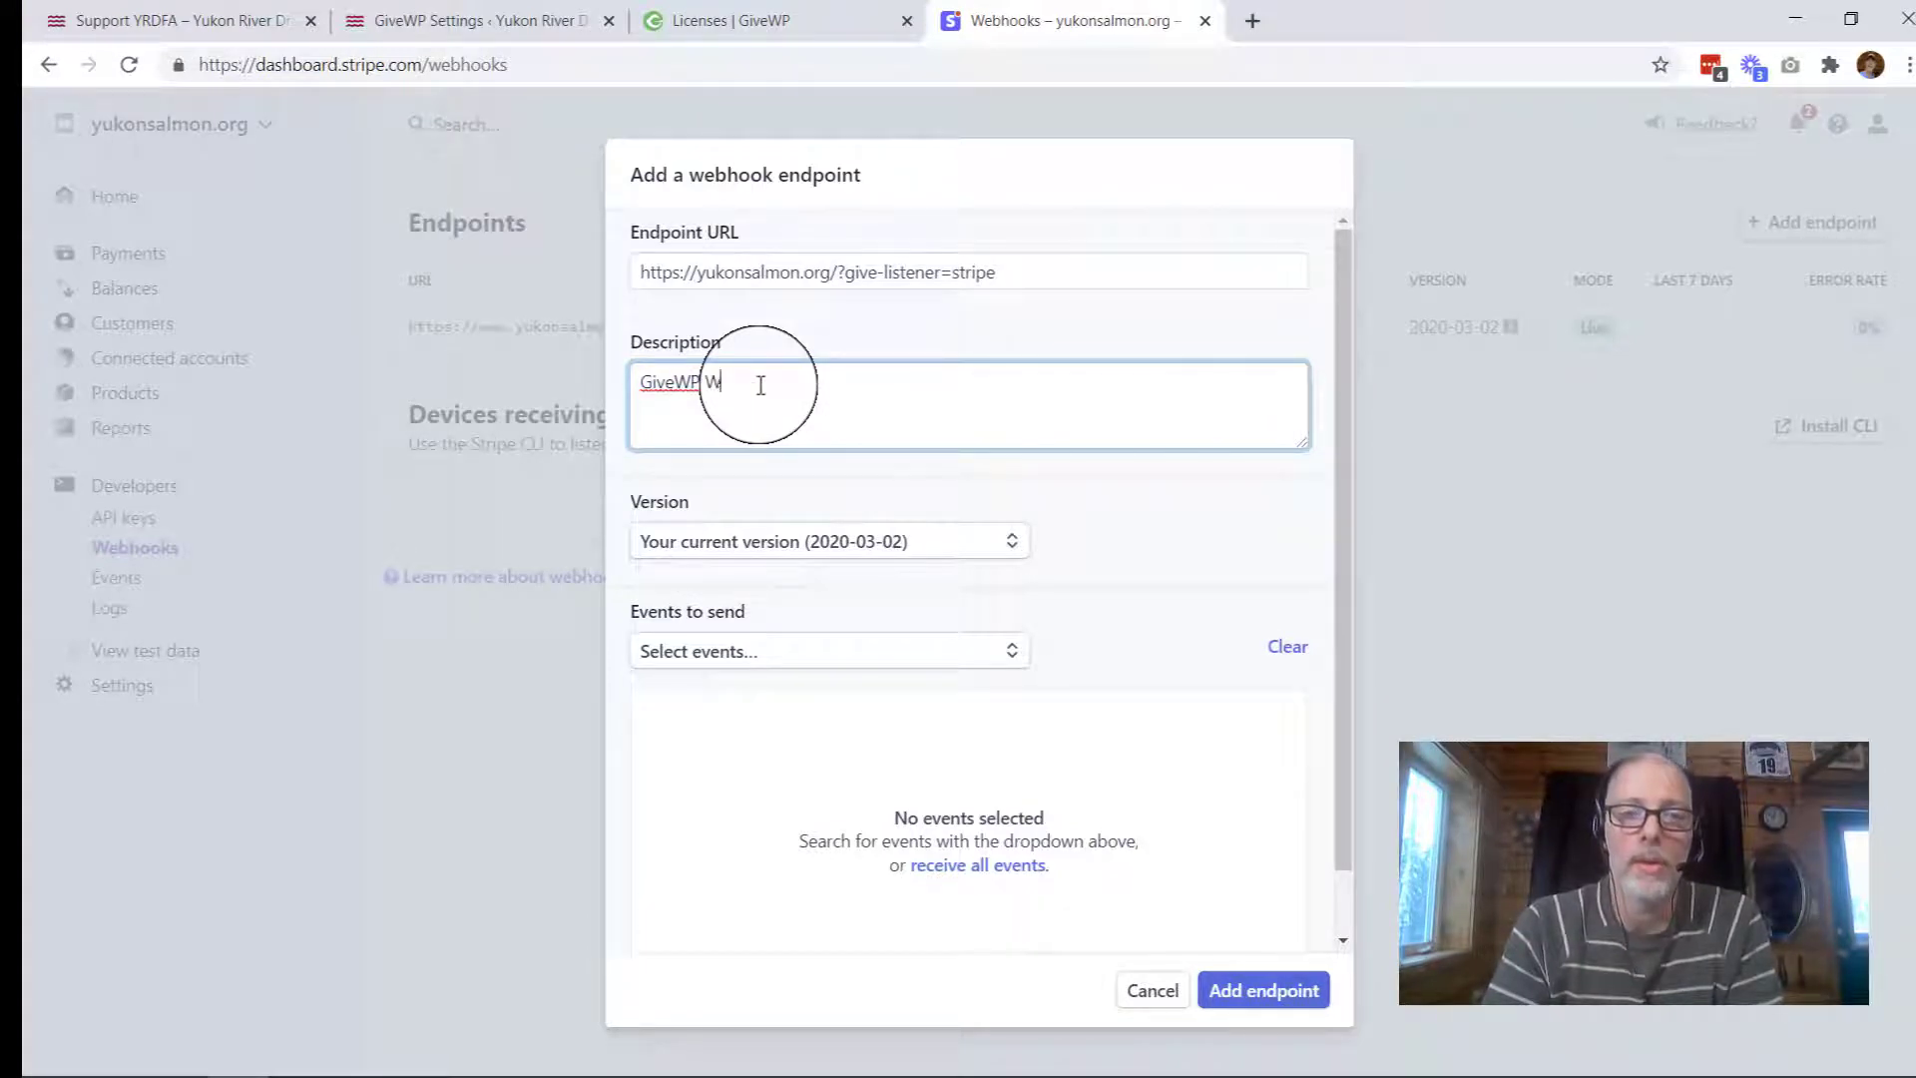
{"action": "type", "text": "ebhook"}
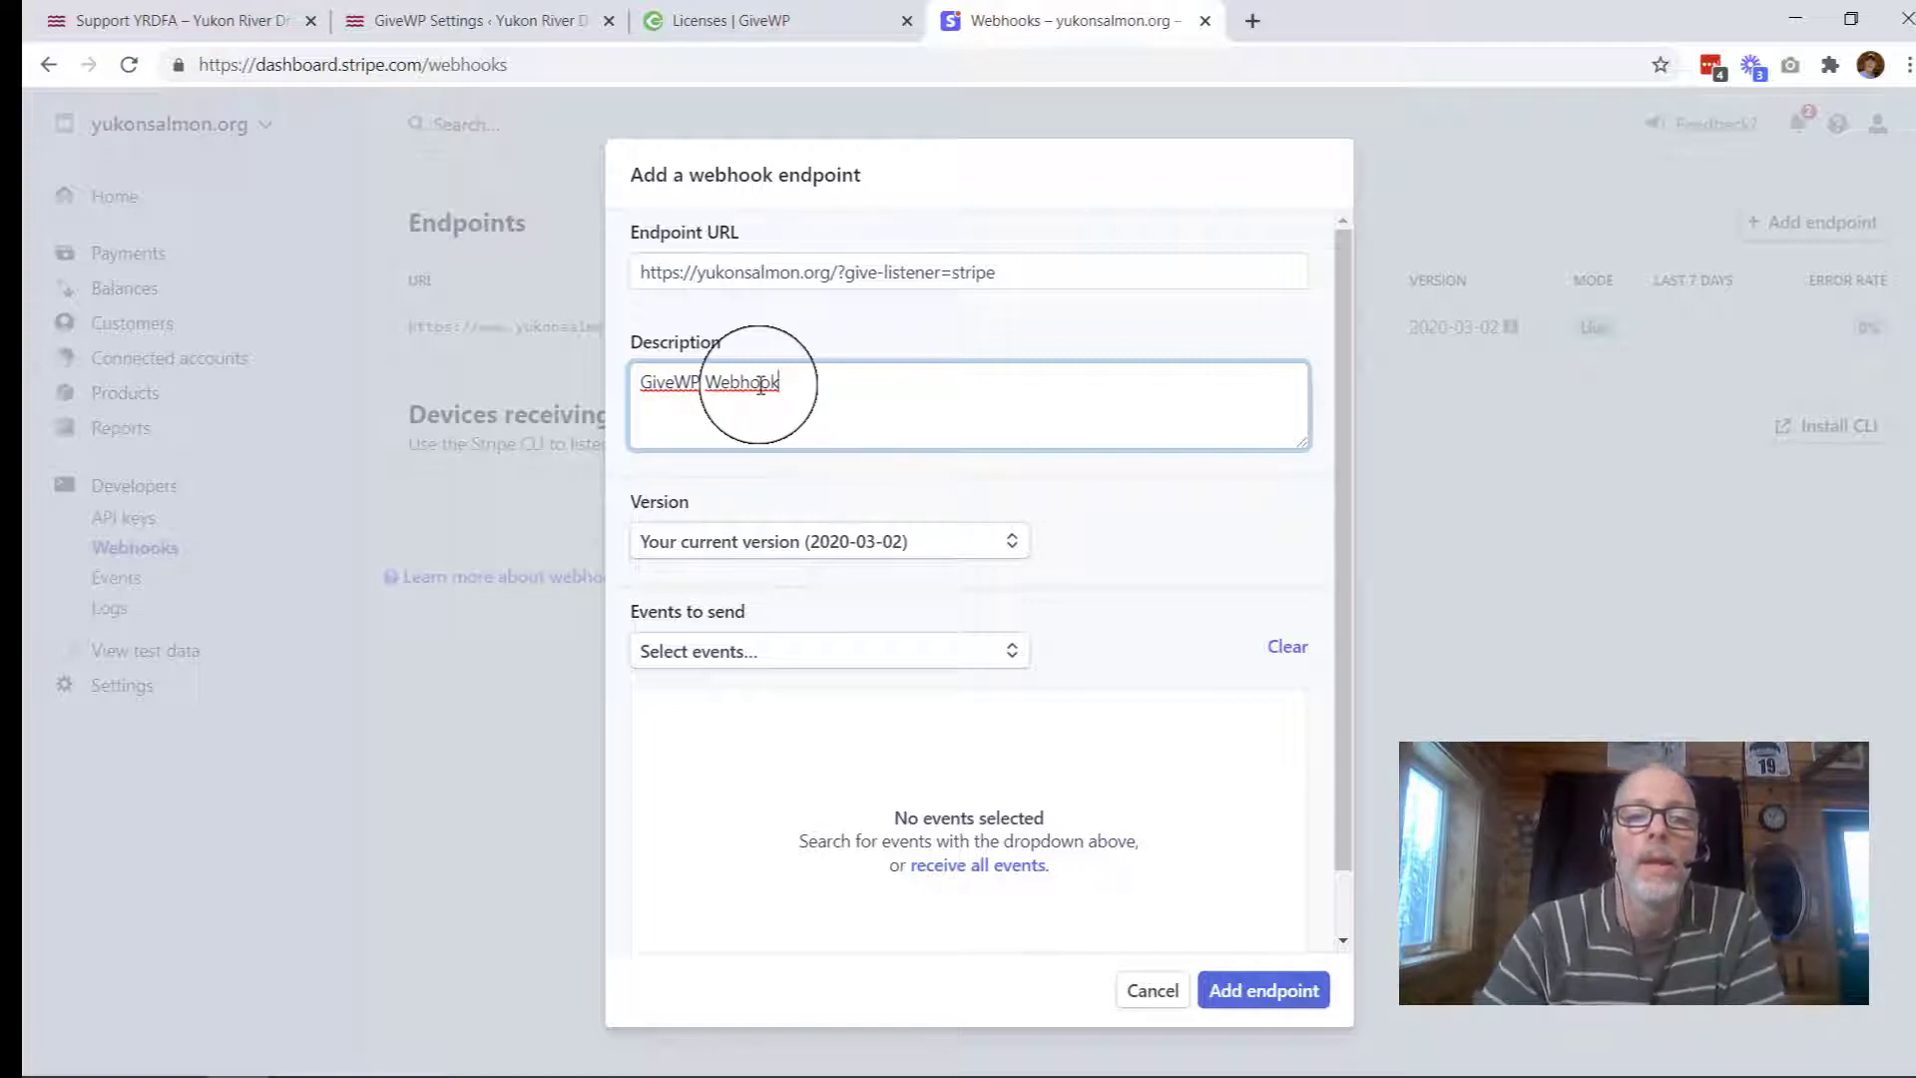
Step: Set the live endpoint to receive all events and add it
{"action": "scroll", "coordinate": [873, 753], "scroll_direction": "down", "scroll_amount": 2}
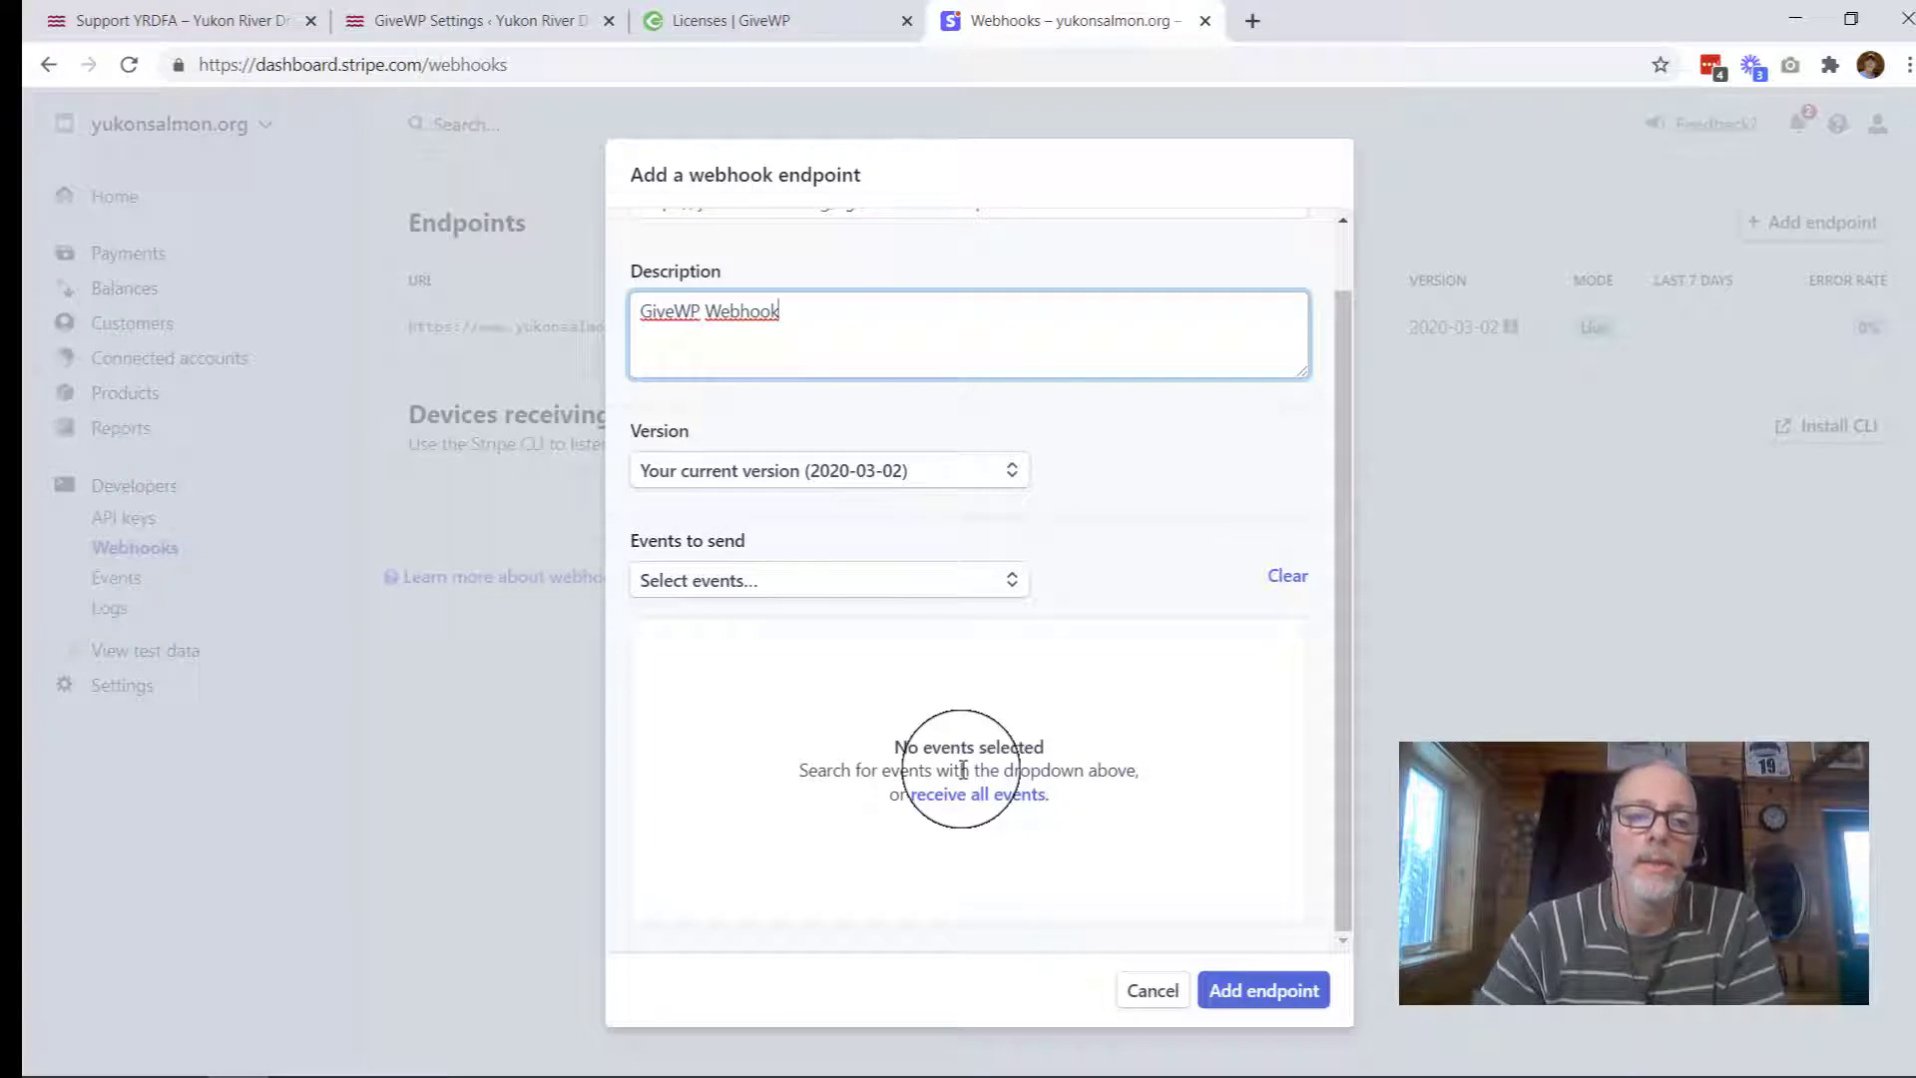
{"action": "left_click", "coordinate": [858, 591]}
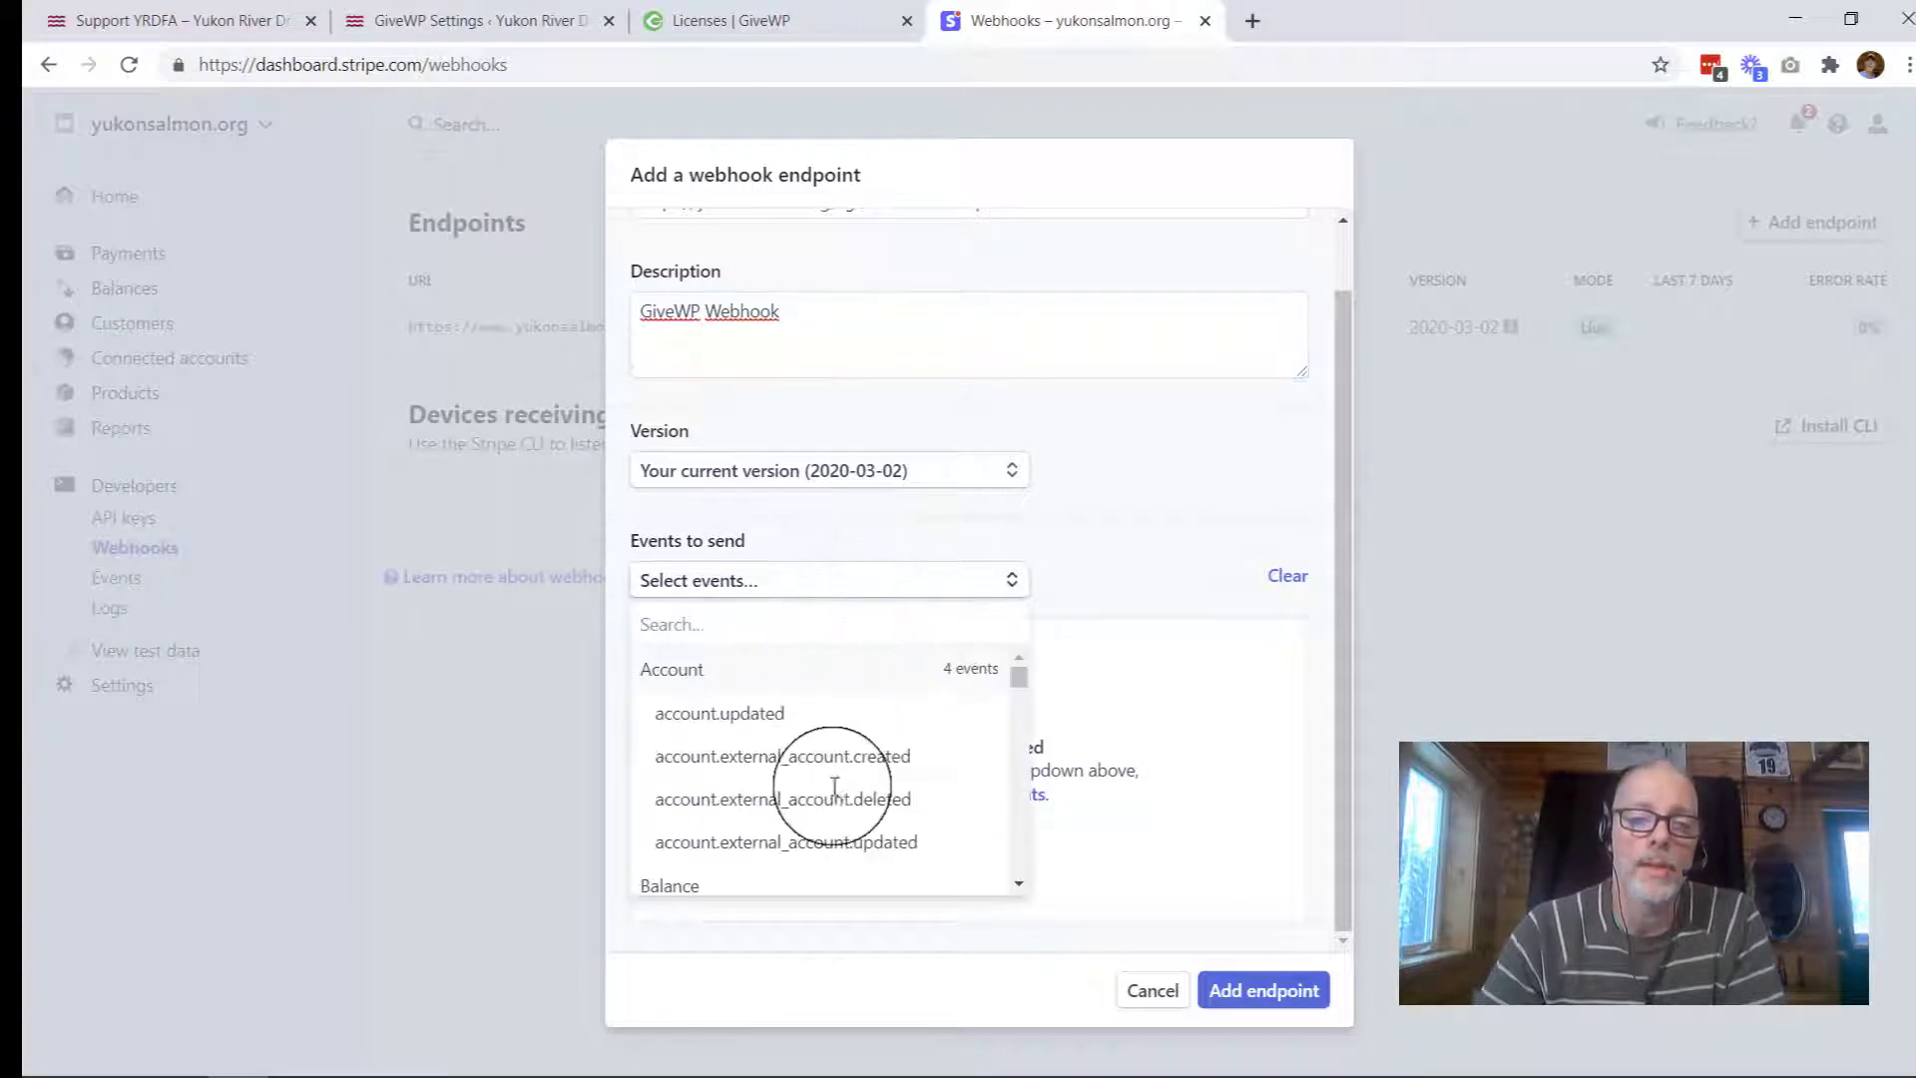
{"action": "scroll", "coordinate": [843, 792], "scroll_direction": "down", "scroll_amount": 4}
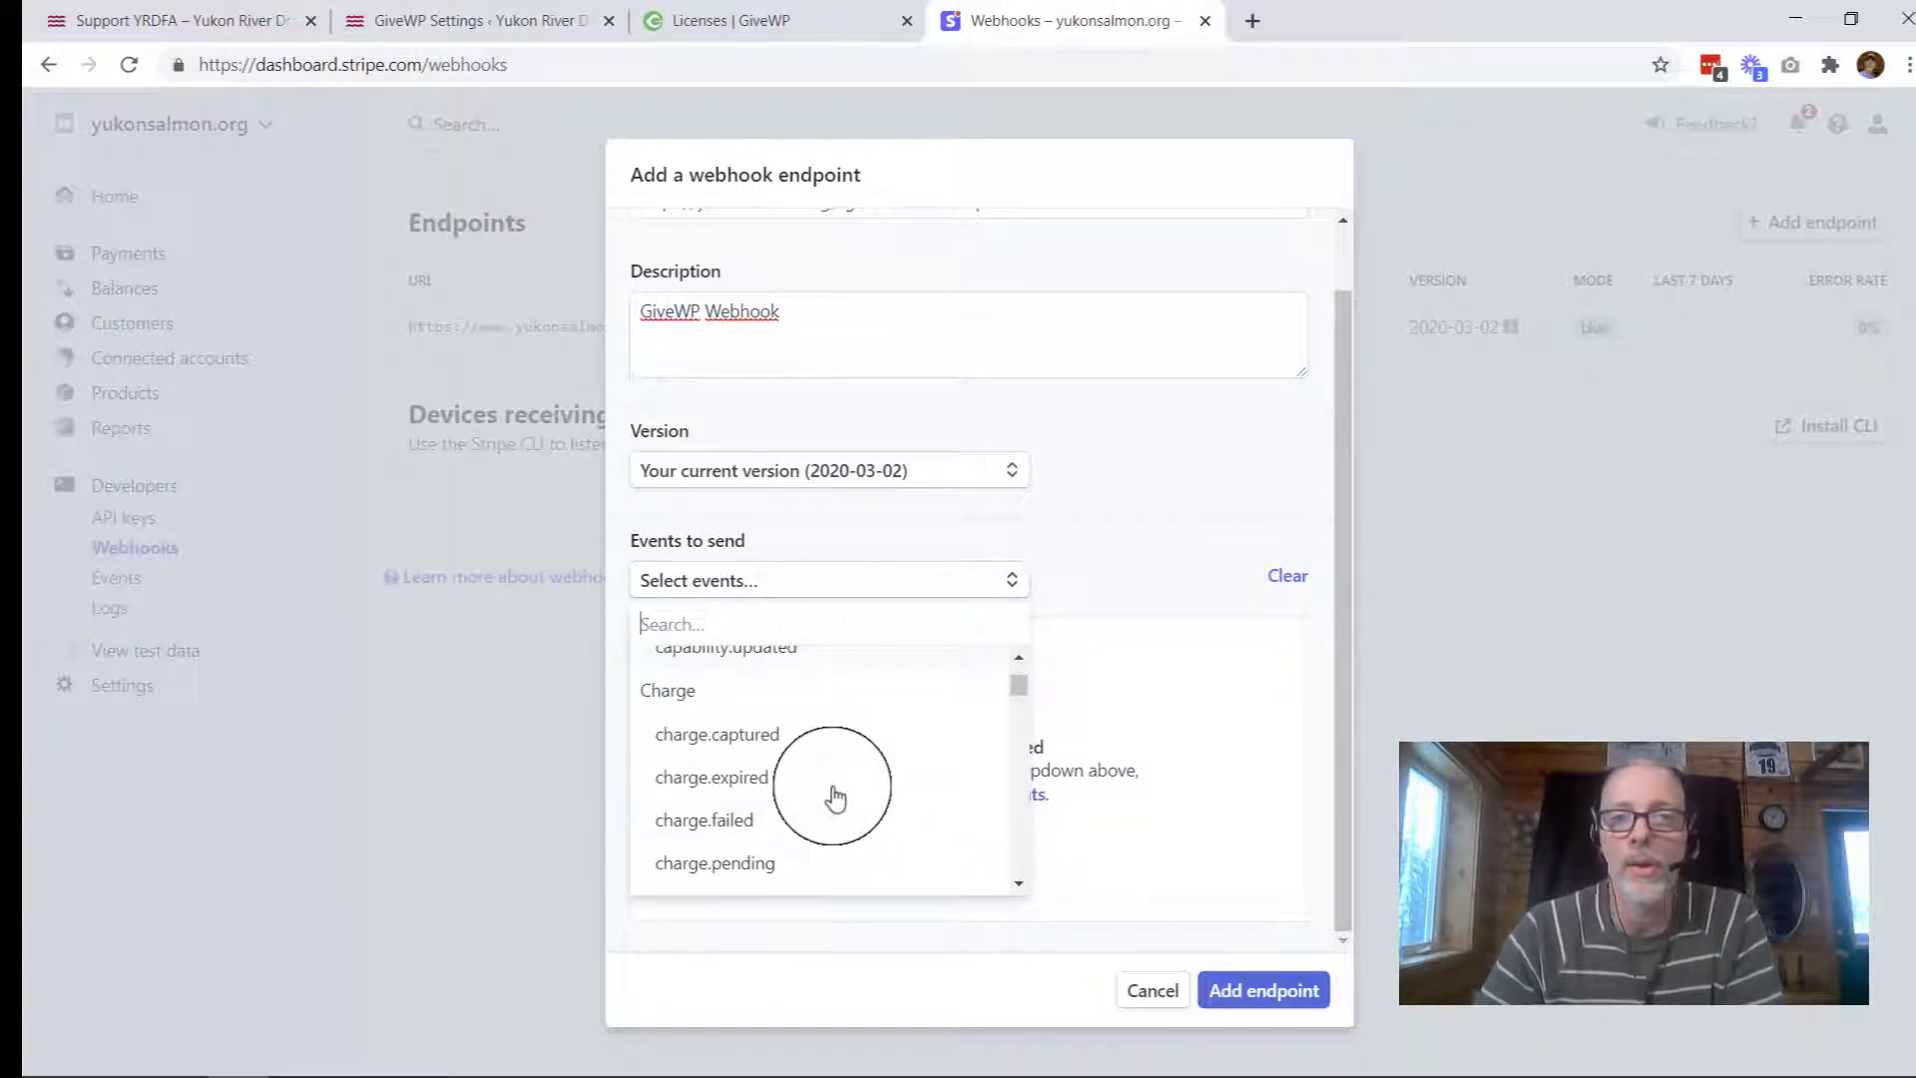
{"action": "scroll", "coordinate": [837, 798], "scroll_direction": "down", "scroll_amount": 7}
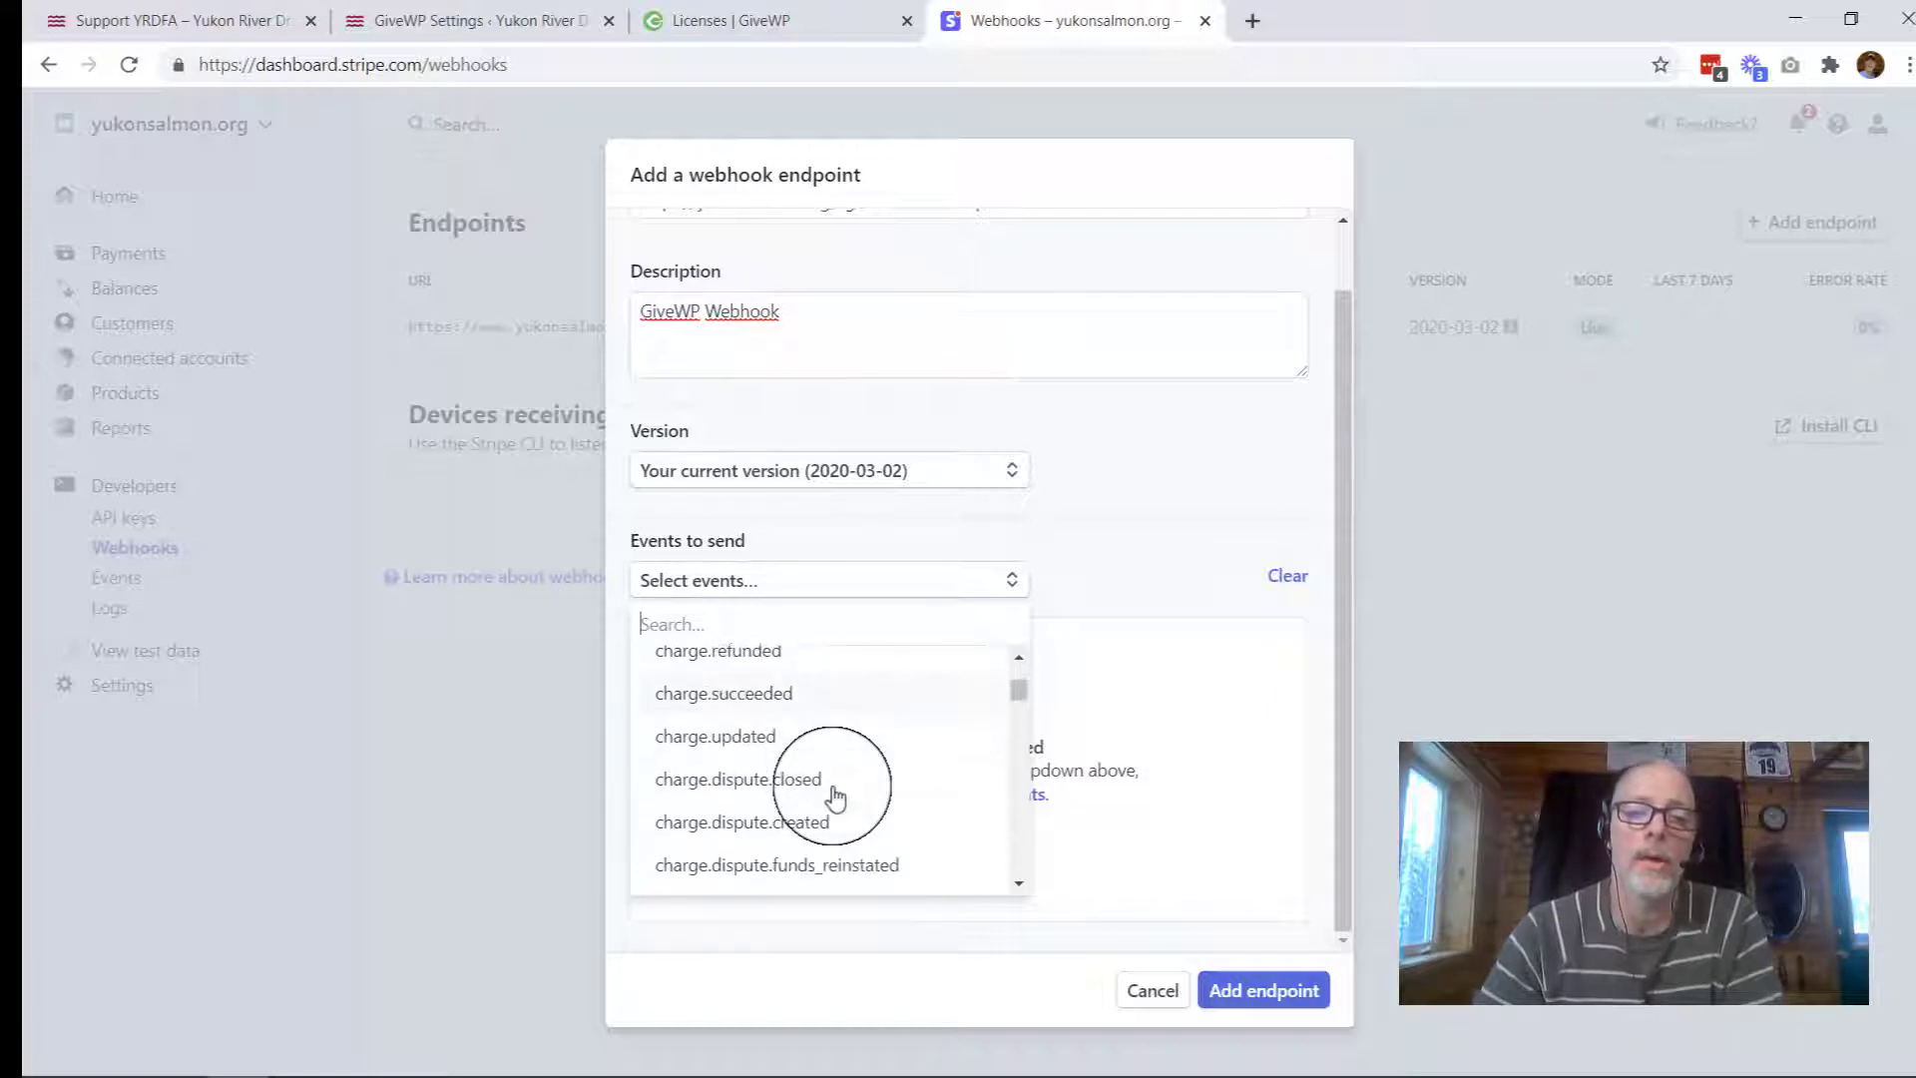
{"action": "scroll", "coordinate": [837, 798], "scroll_direction": "down", "scroll_amount": 8}
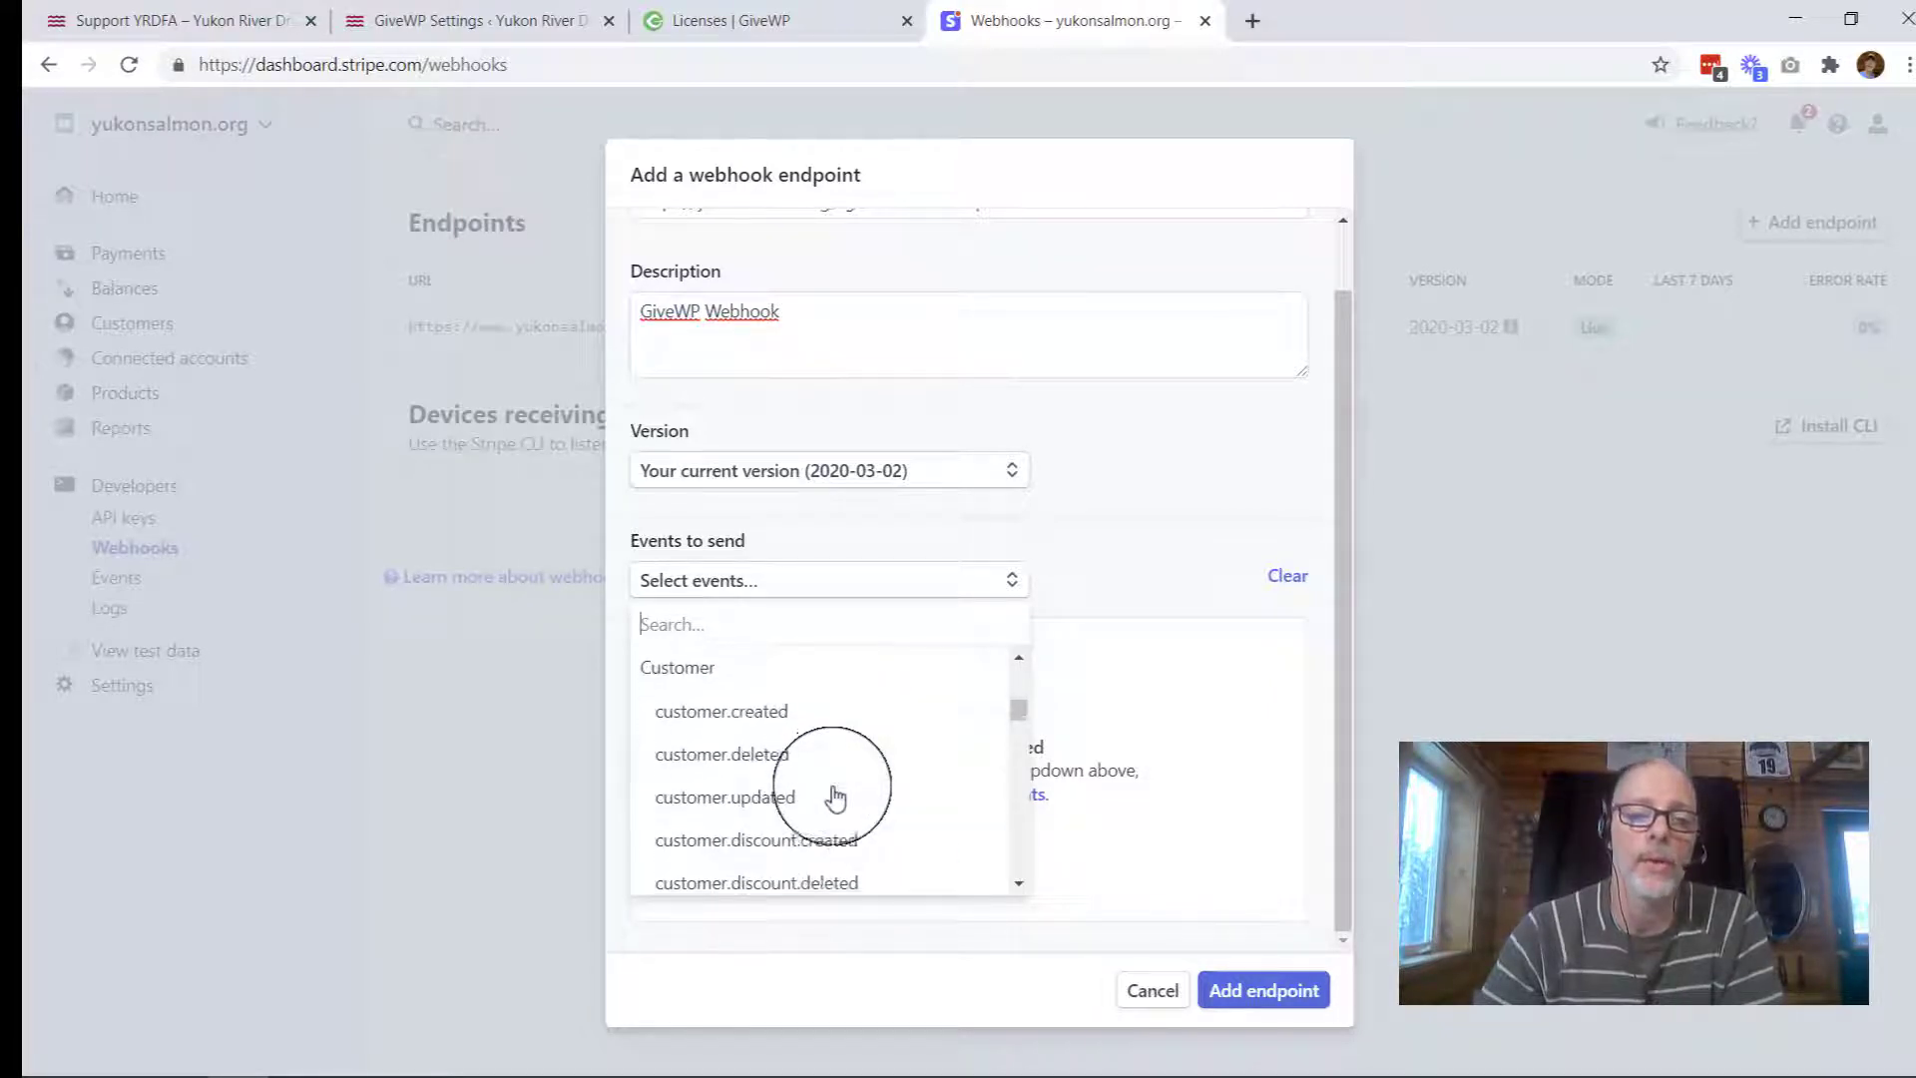
{"action": "scroll", "coordinate": [836, 796], "scroll_direction": "down", "scroll_amount": 4}
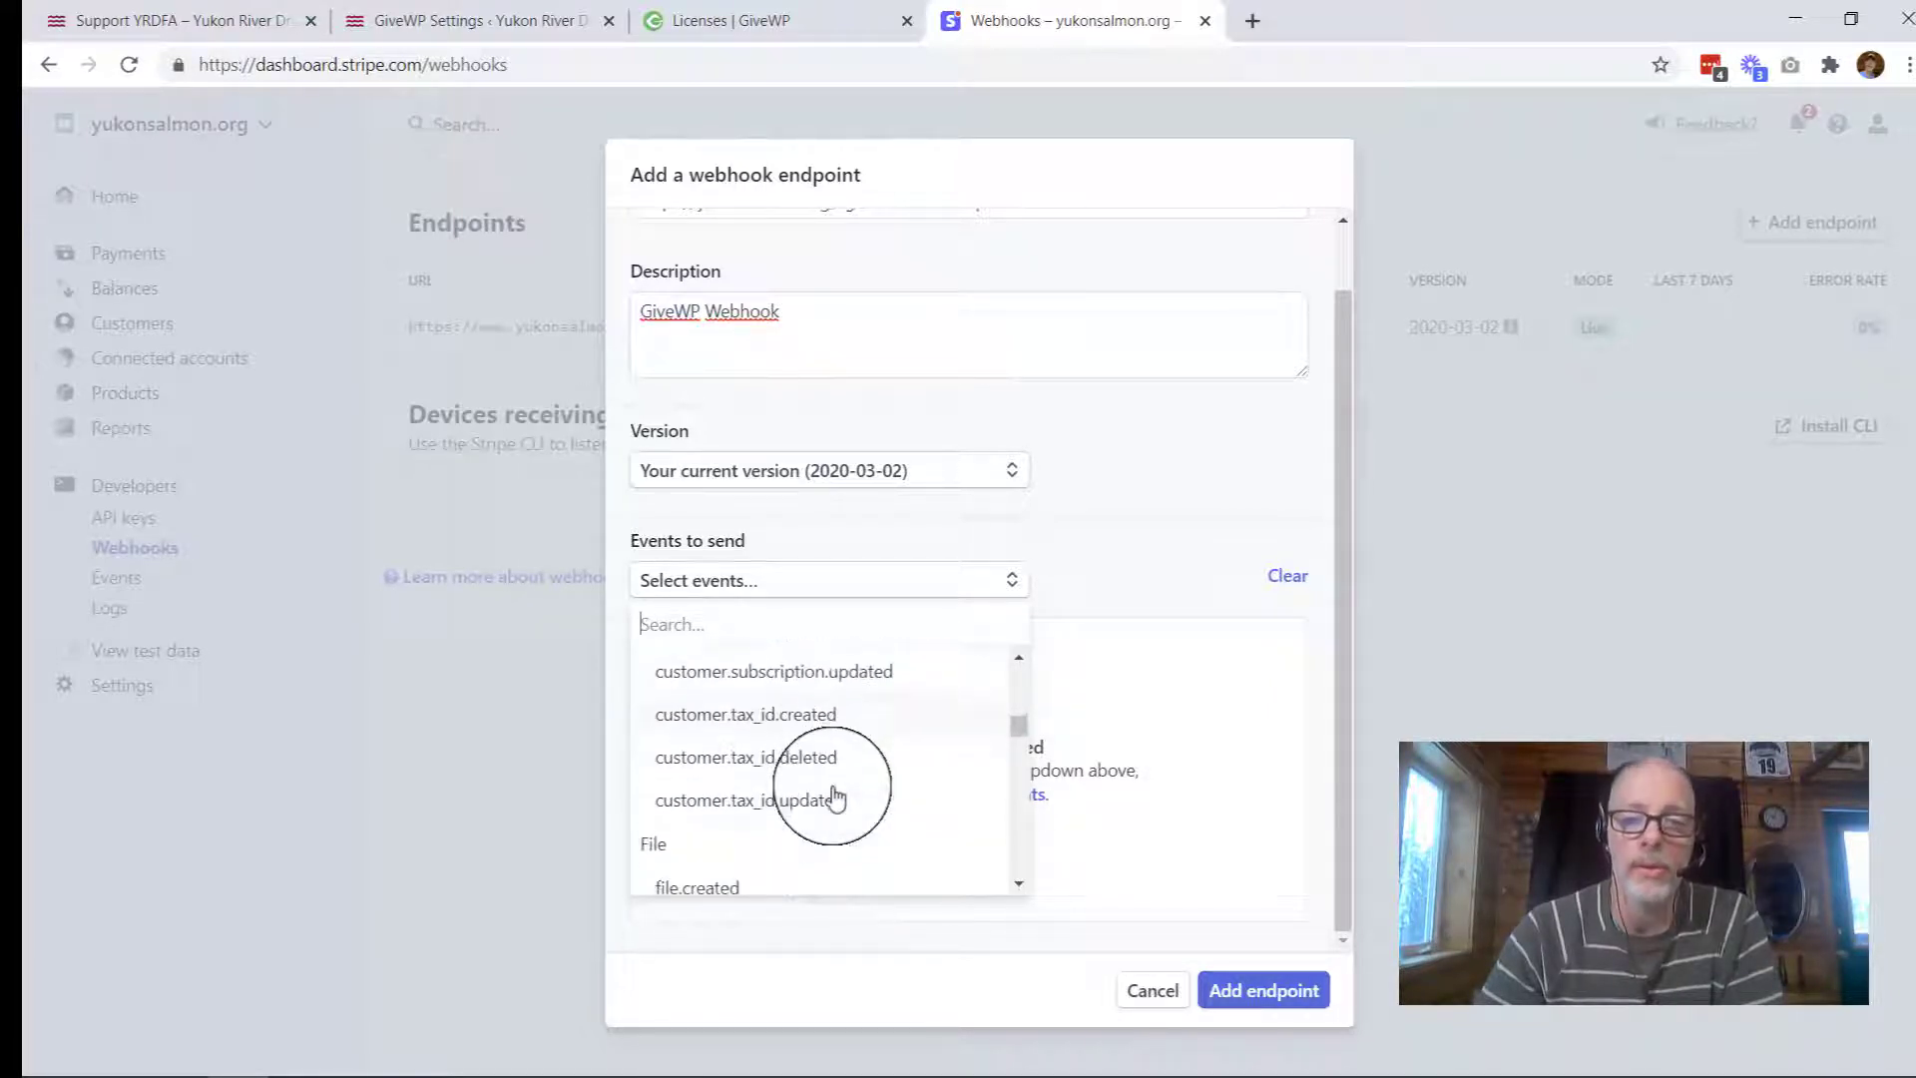
{"action": "left_click", "coordinate": [1147, 548]}
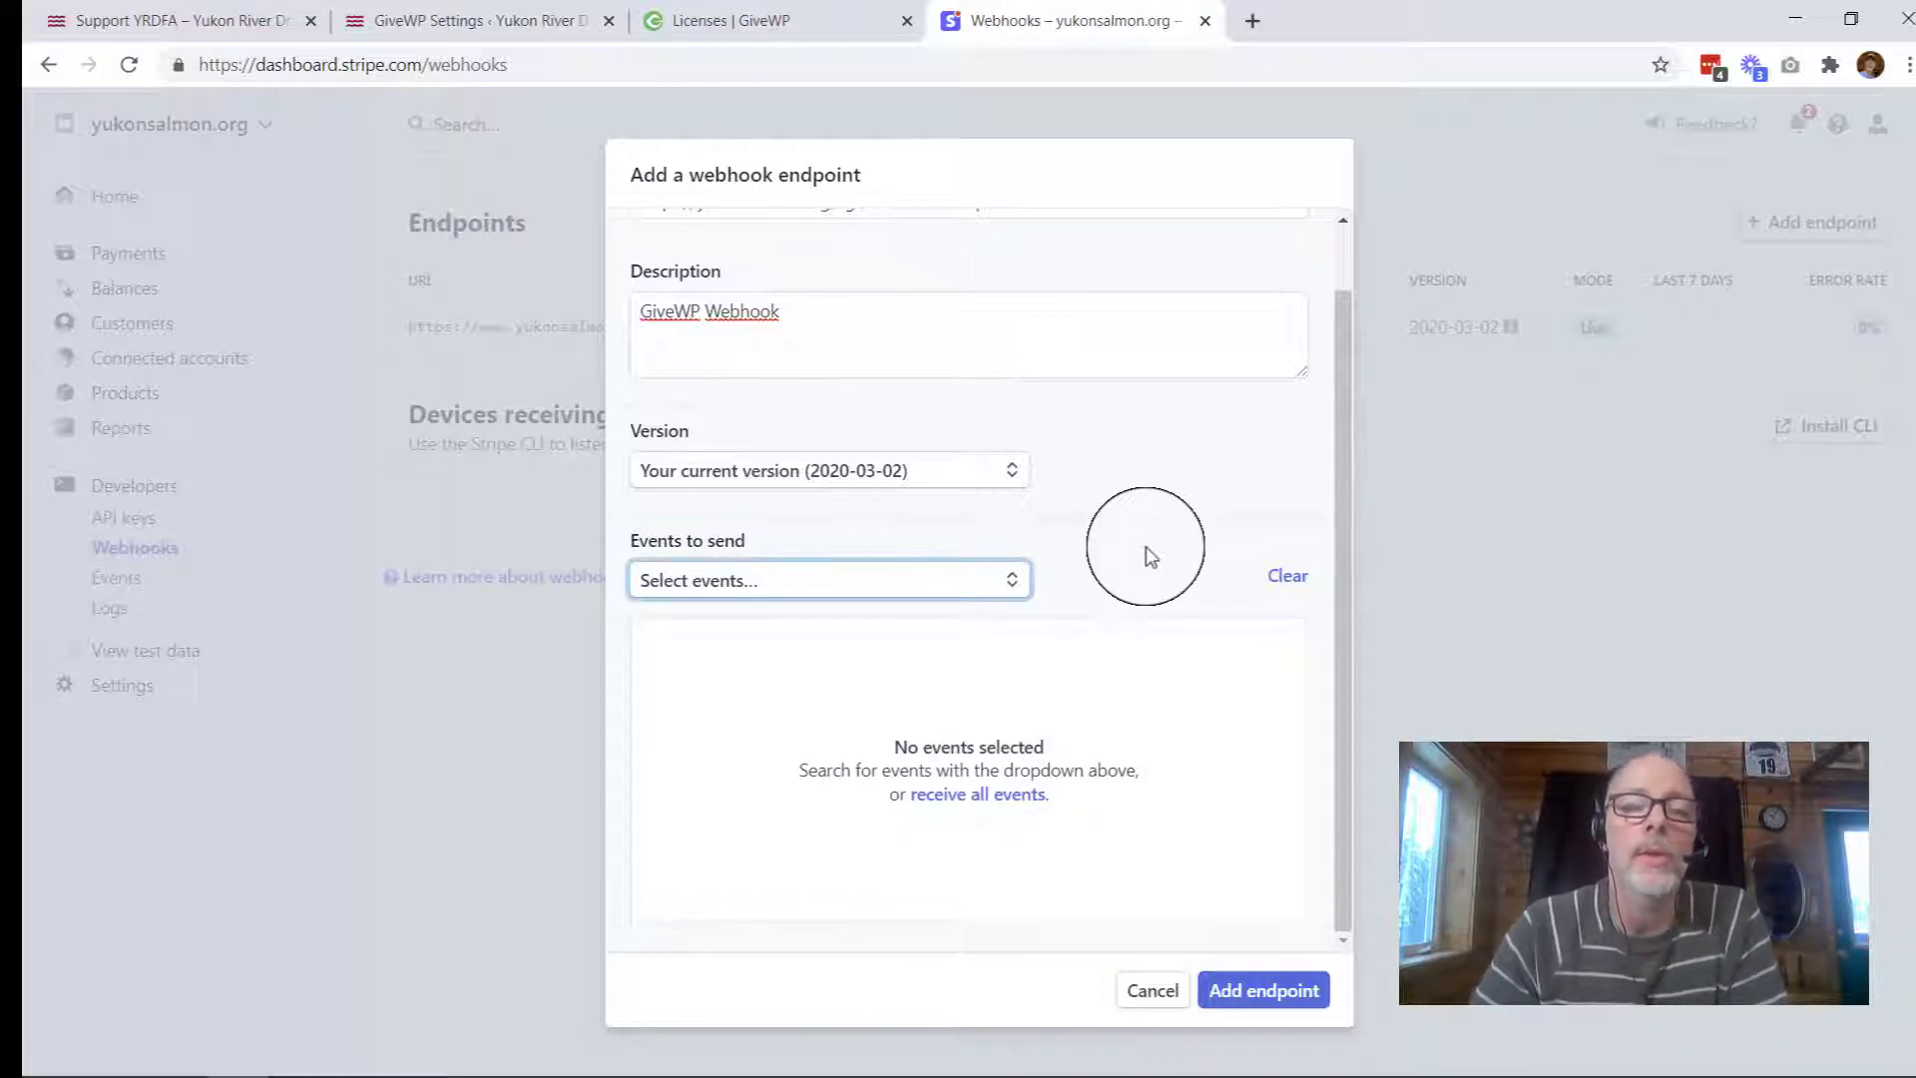
{"action": "left_click", "coordinate": [988, 799]}
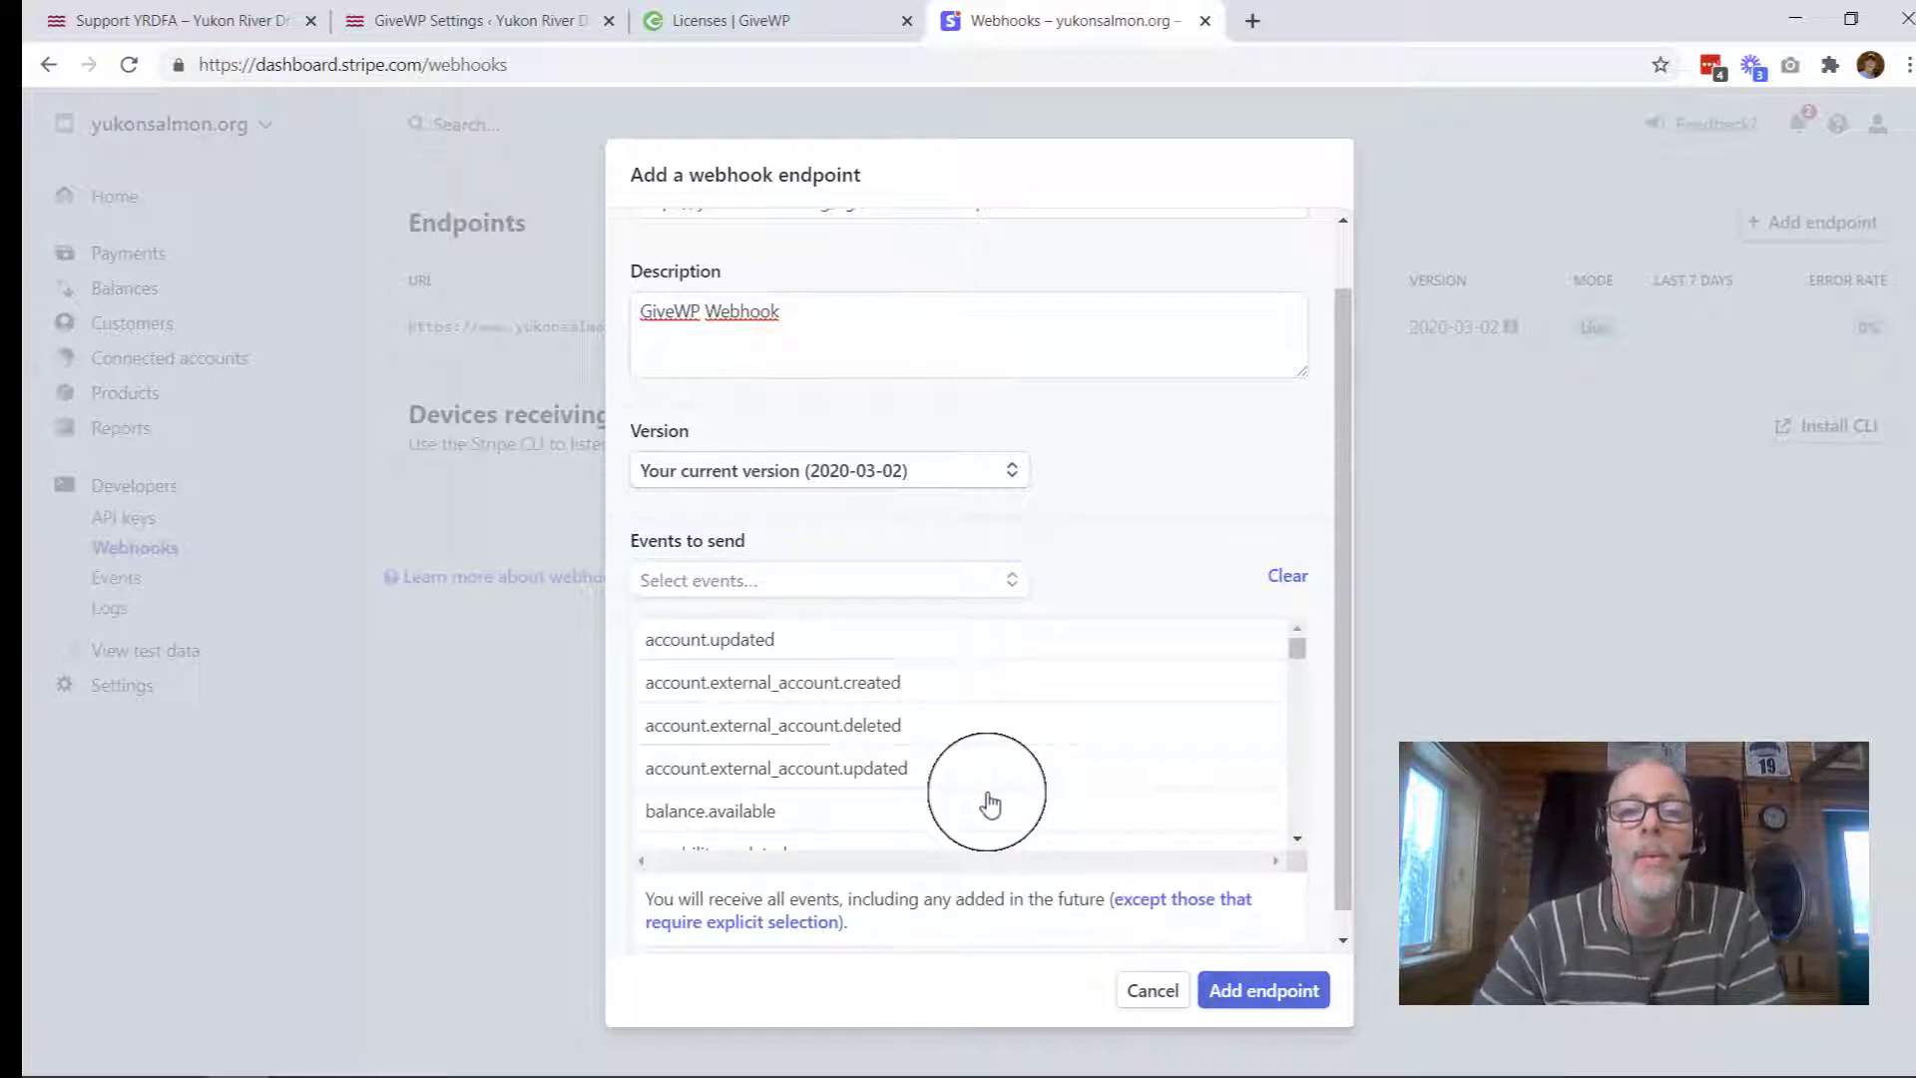
{"action": "left_click", "coordinate": [1248, 994]}
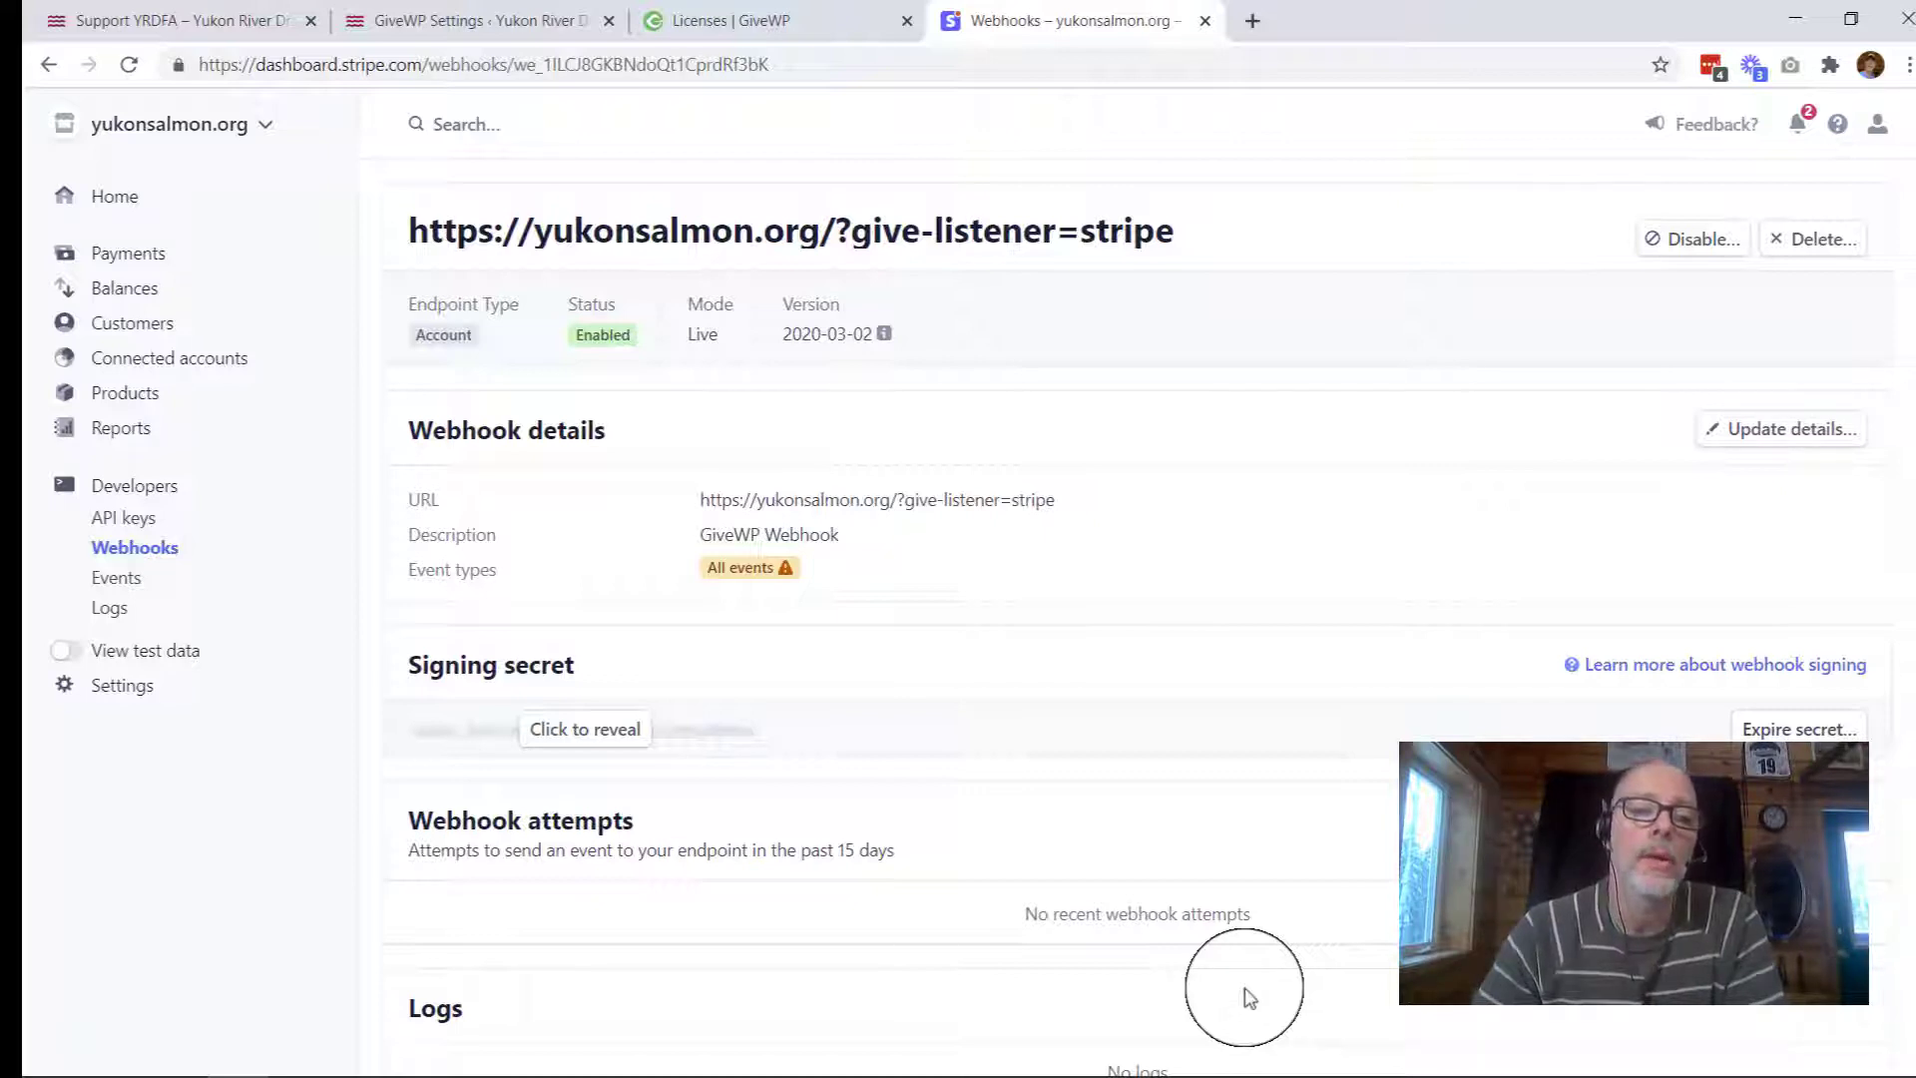
Step: Switch Stripe to test data and paste the GiveWP listener URL into a new webhook endpoint
{"action": "left_click", "coordinate": [80, 653]}
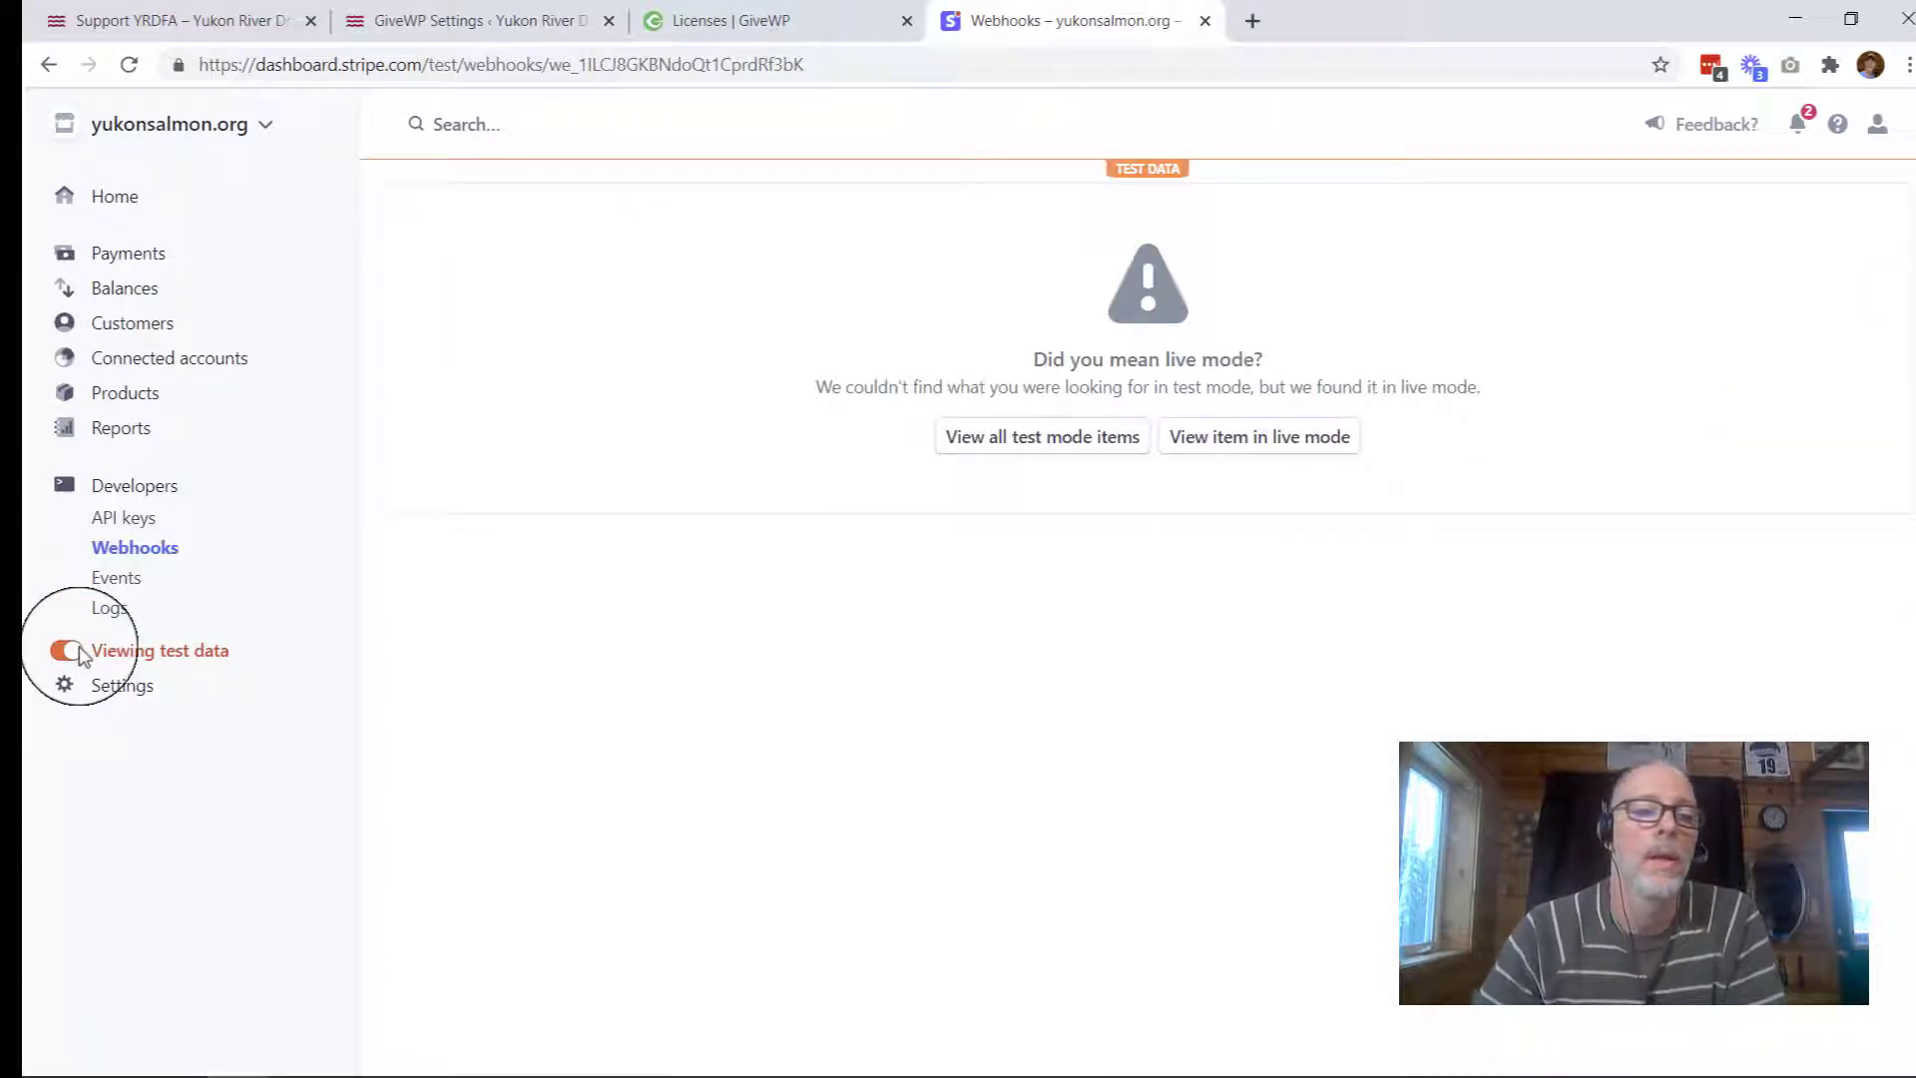
{"action": "left_click", "coordinate": [154, 562]}
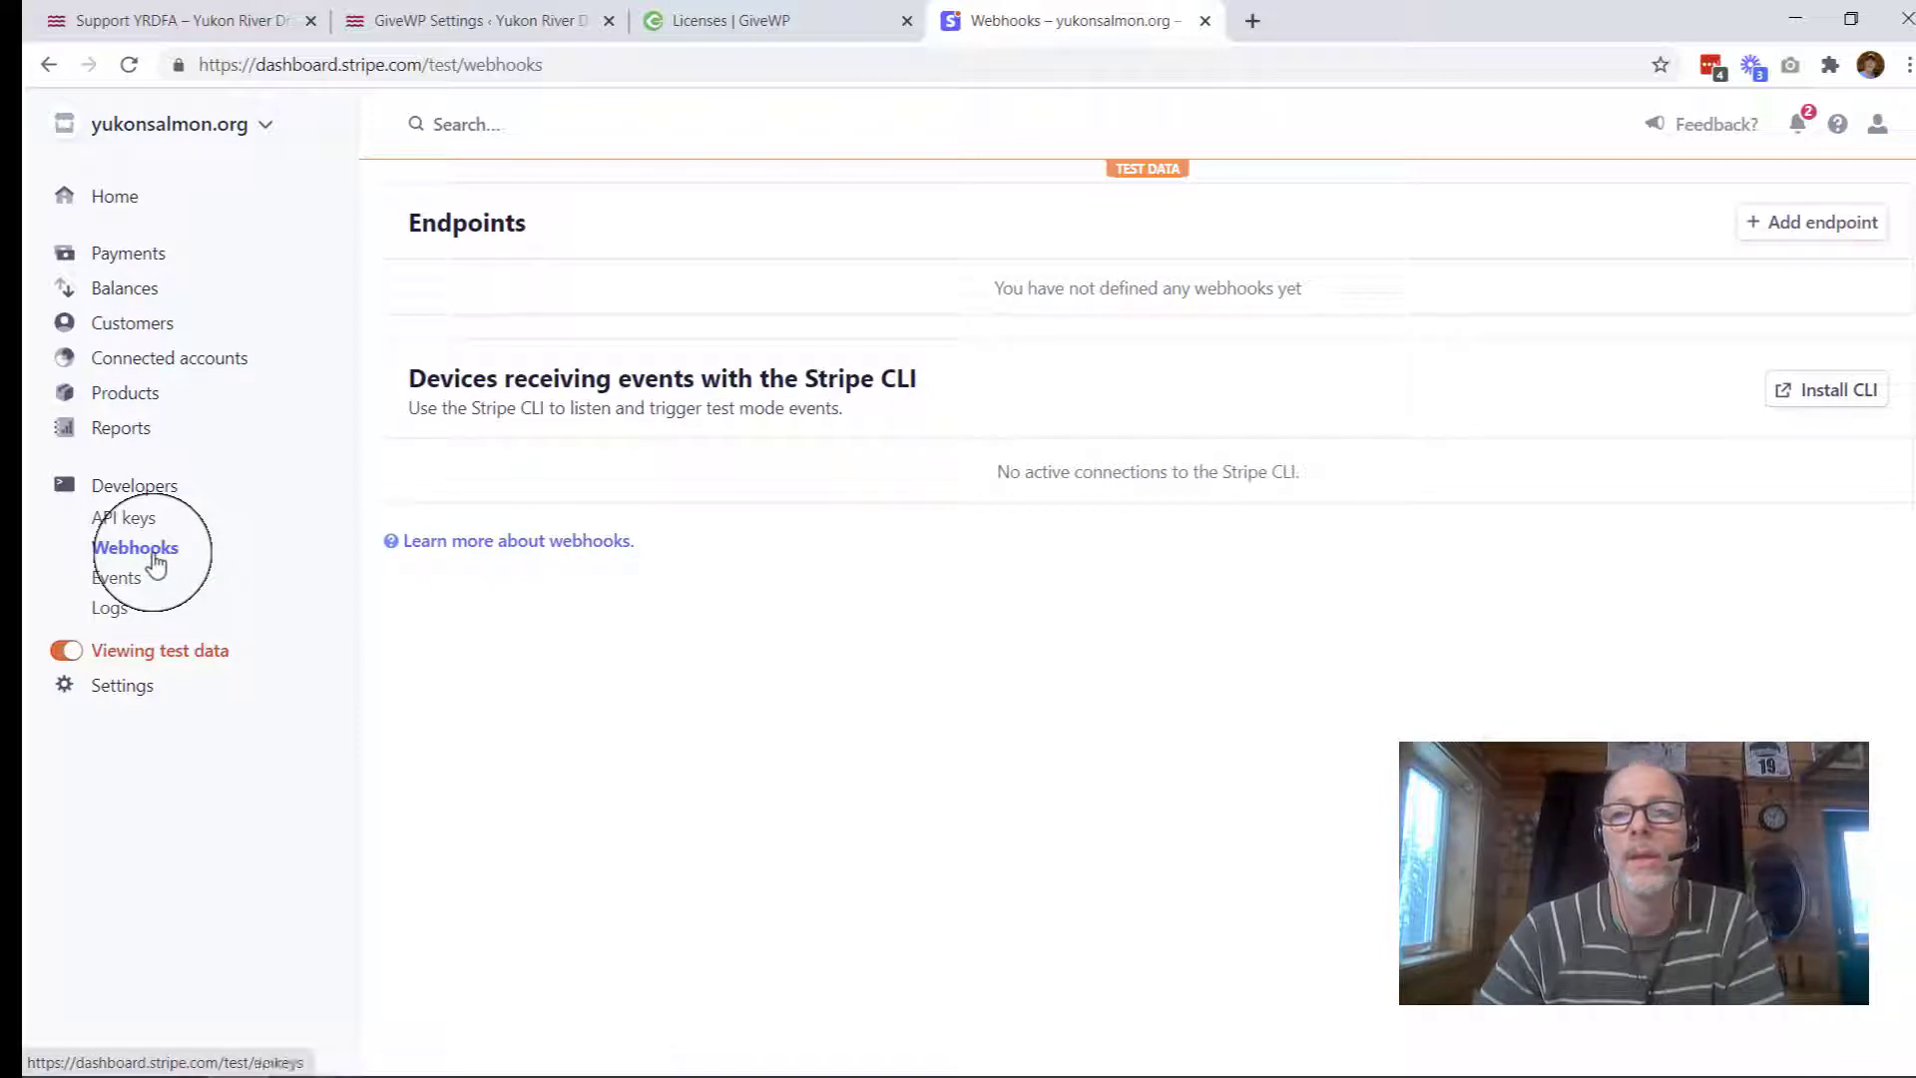
{"action": "left_click", "coordinate": [1796, 225]}
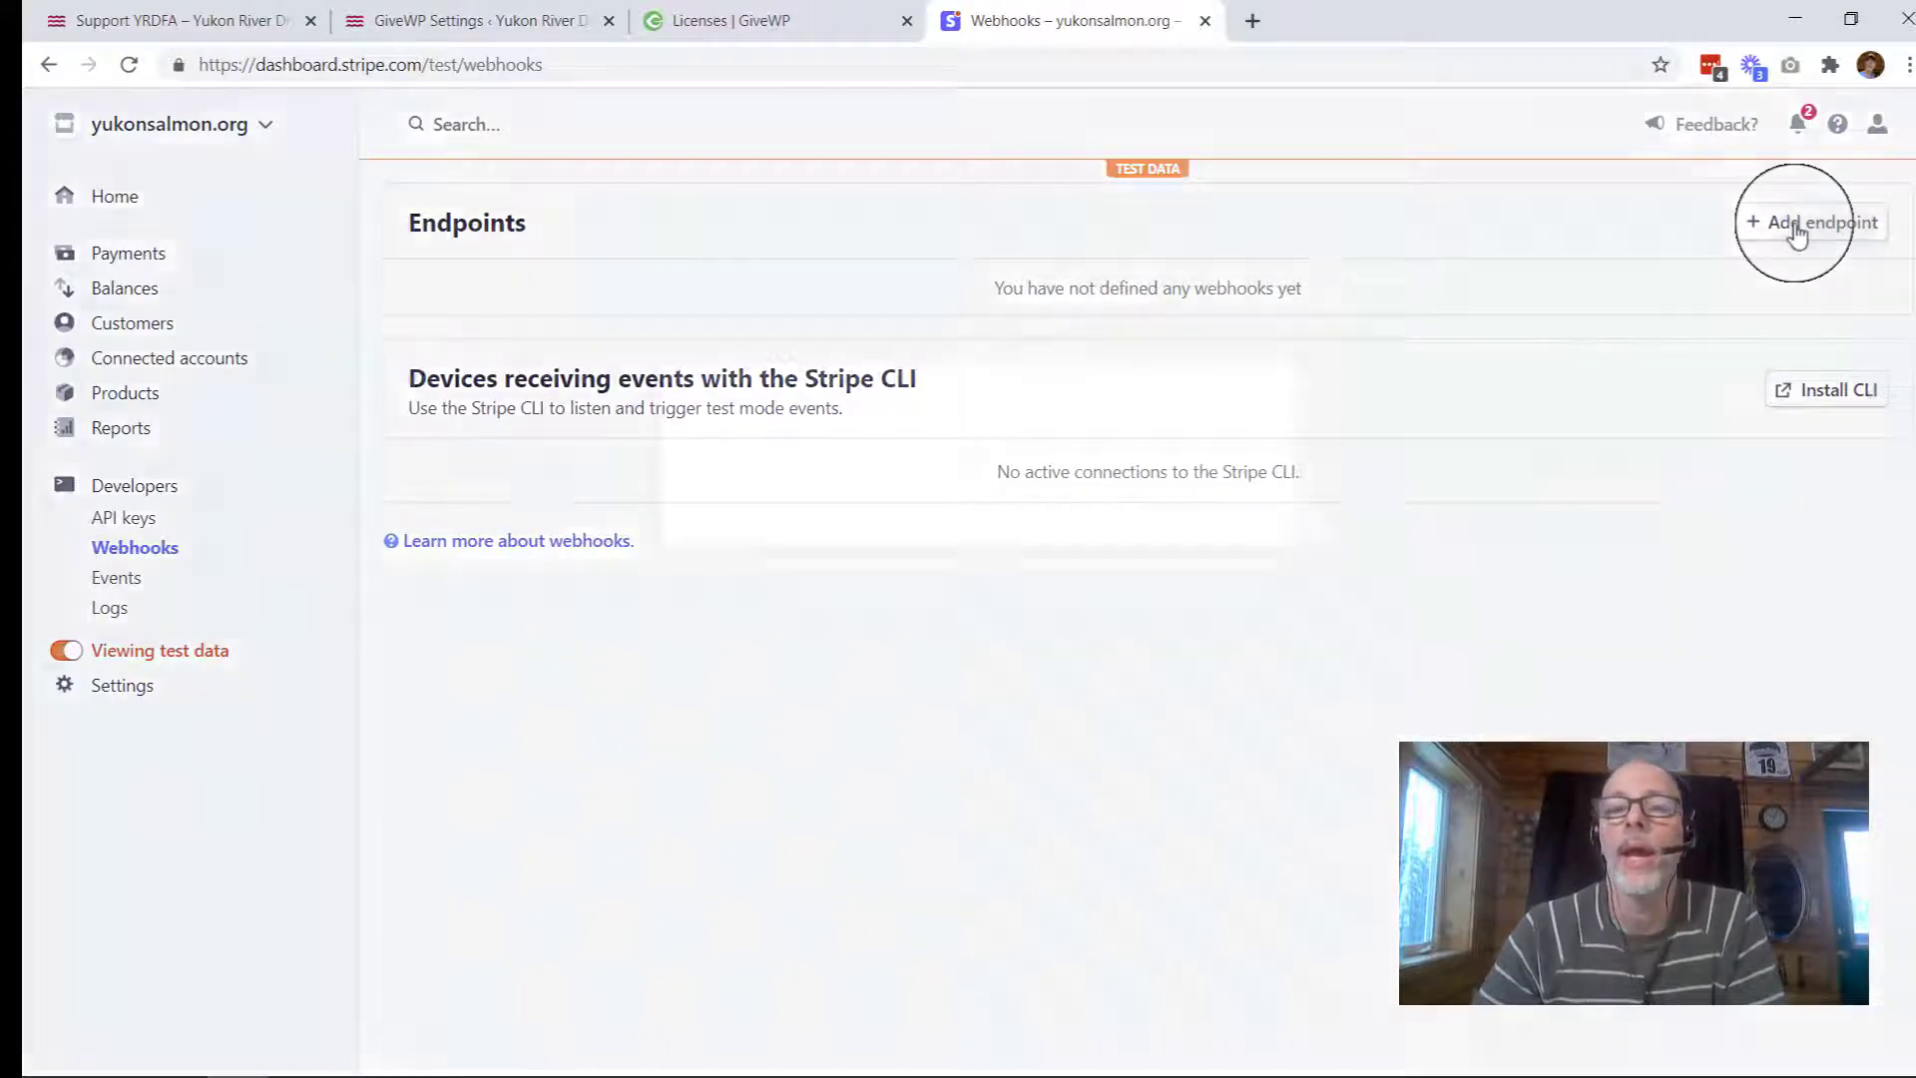
{"action": "left_click", "coordinate": [1069, 266]}
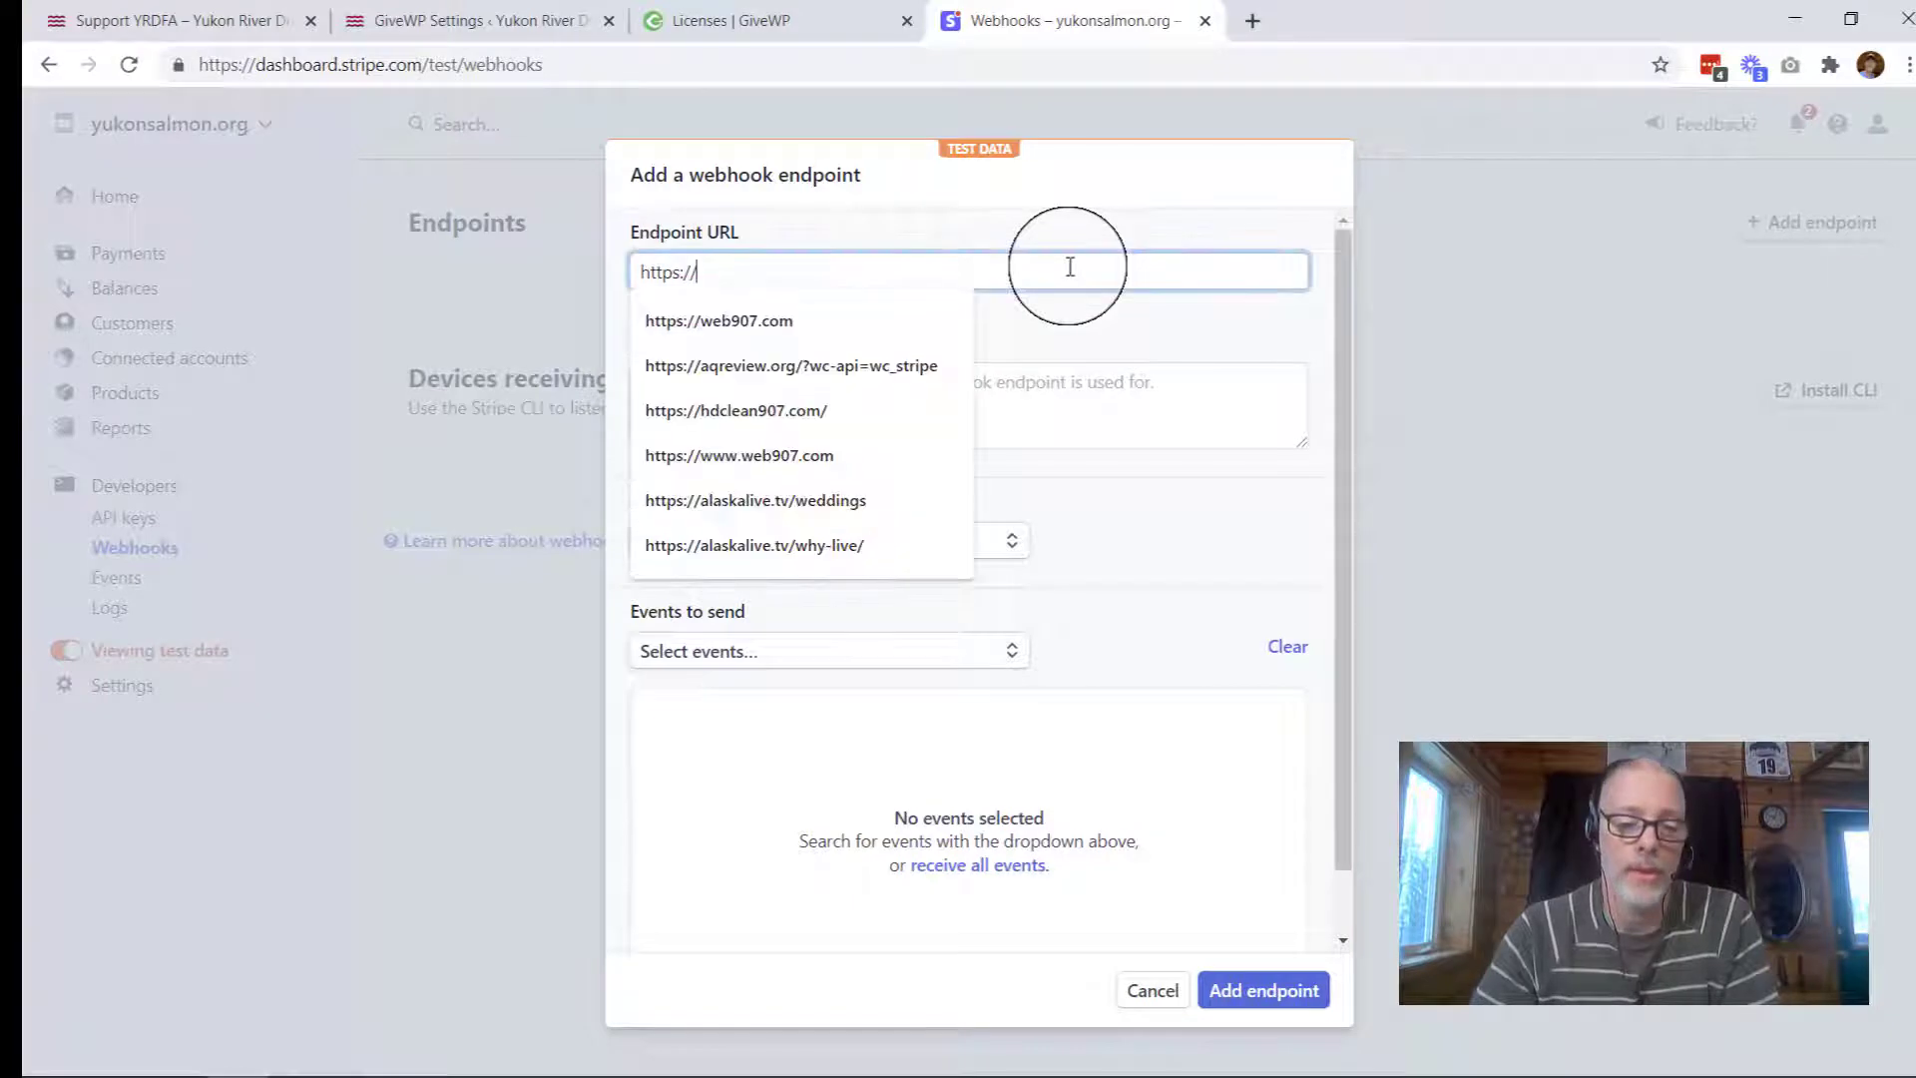
{"action": "key", "text": "ctrl+a"}
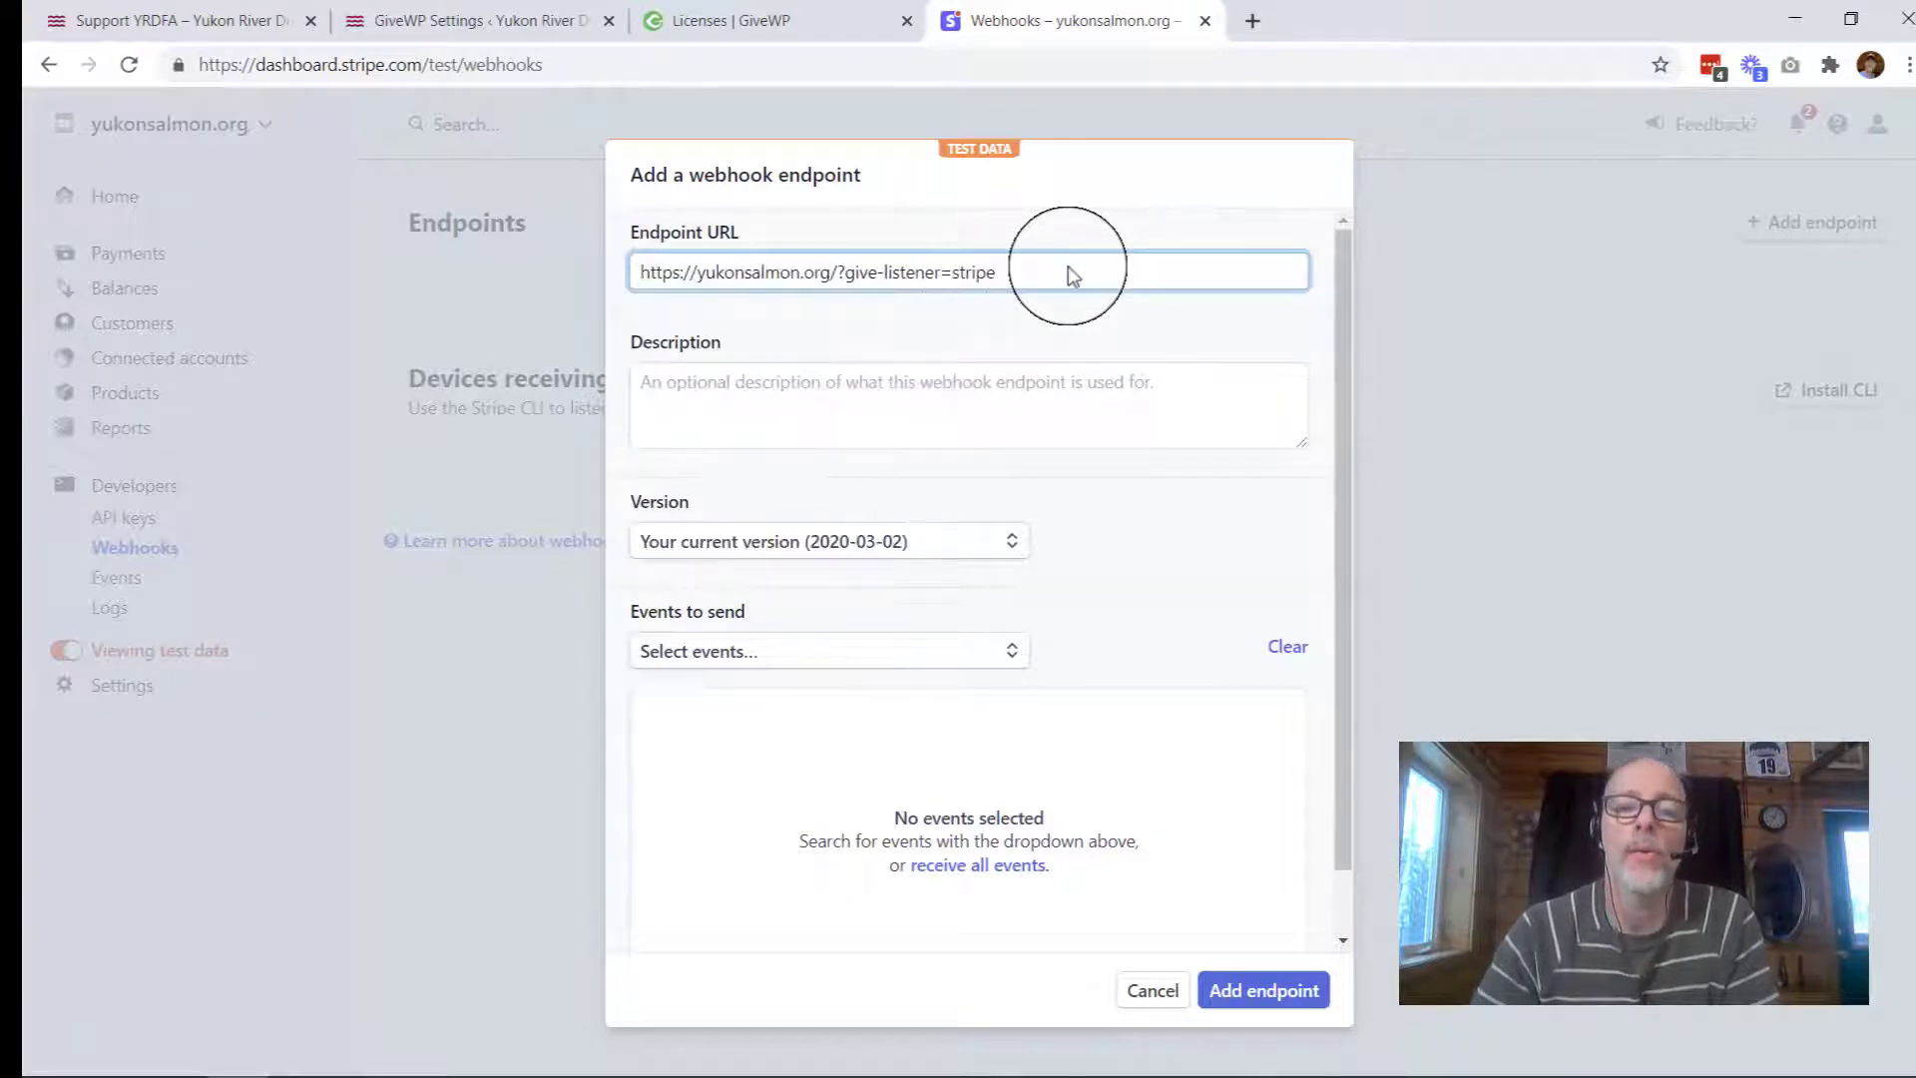
Step: Describe the test endpoint as 'GiveWP Webhook', set it to receive all events, and add it
{"action": "left_click", "coordinate": [953, 389]}
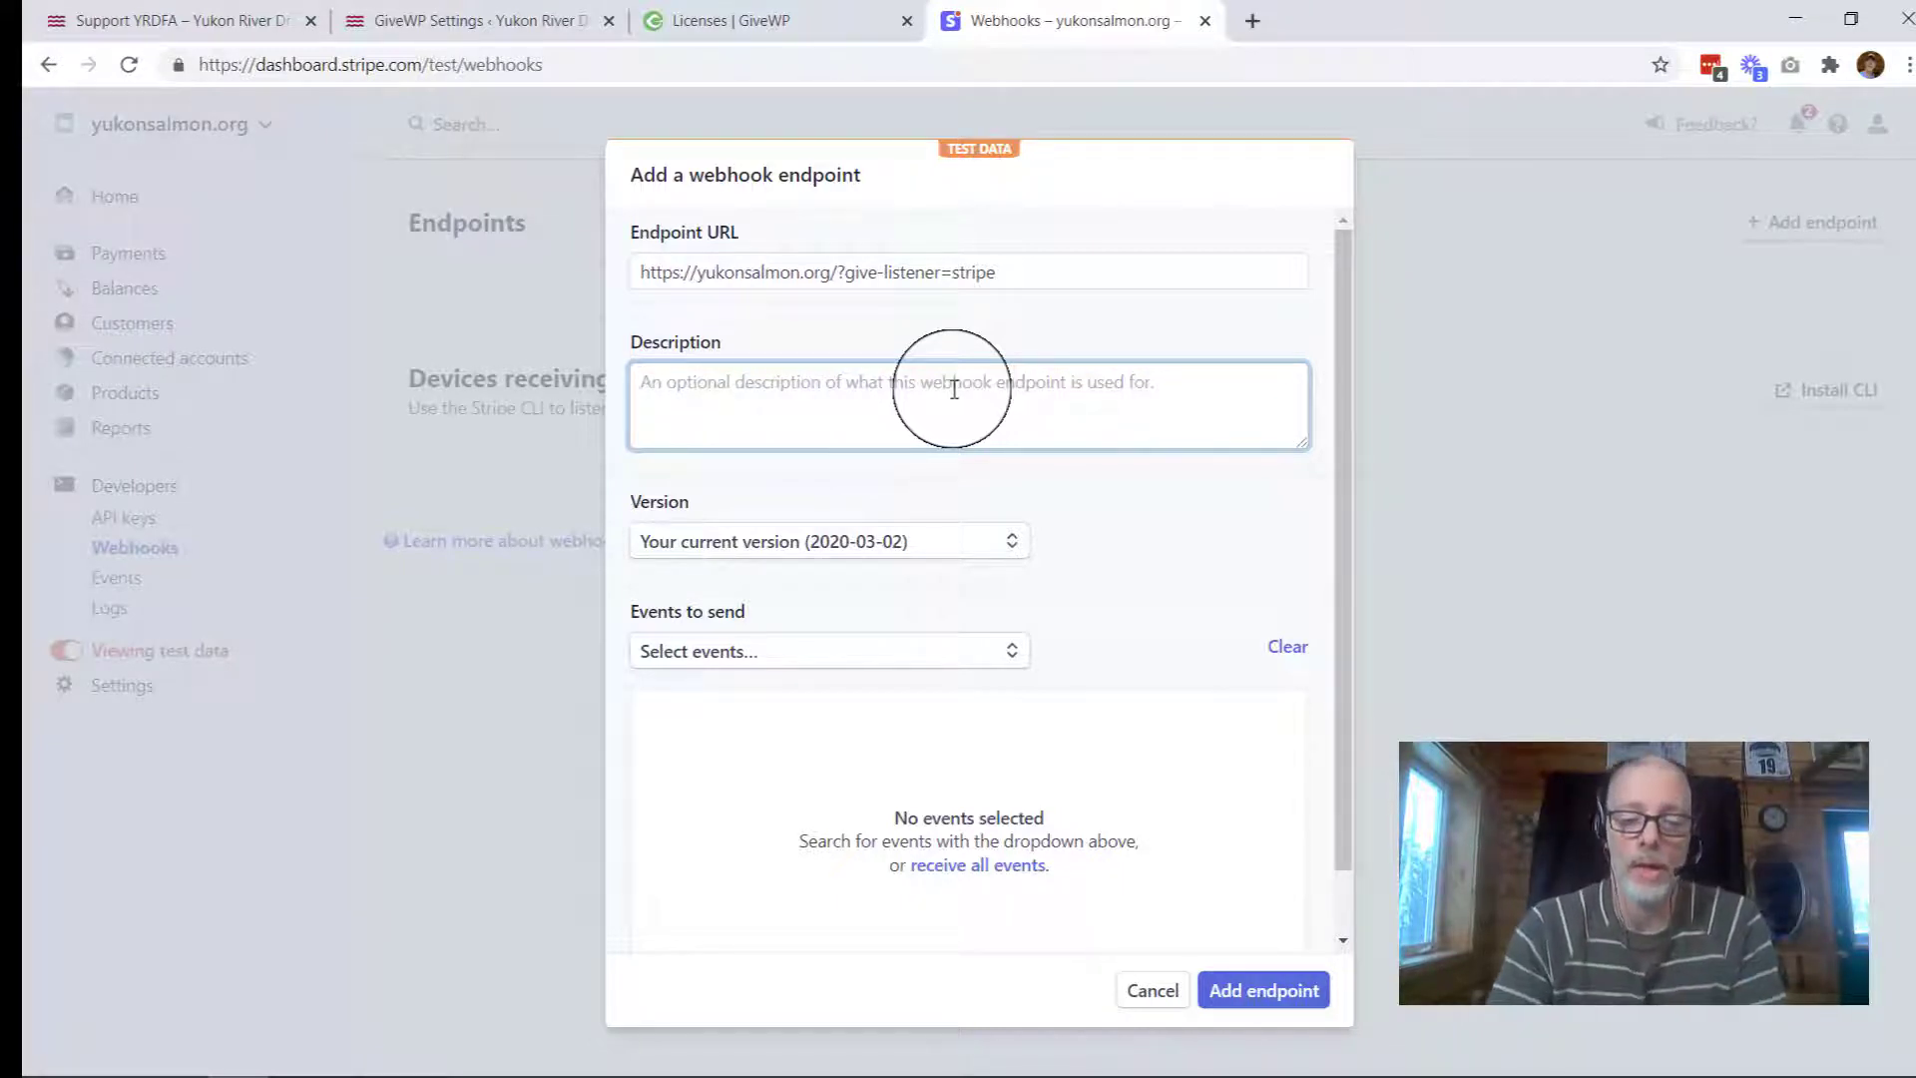
{"action": "type", "text": "Give"}
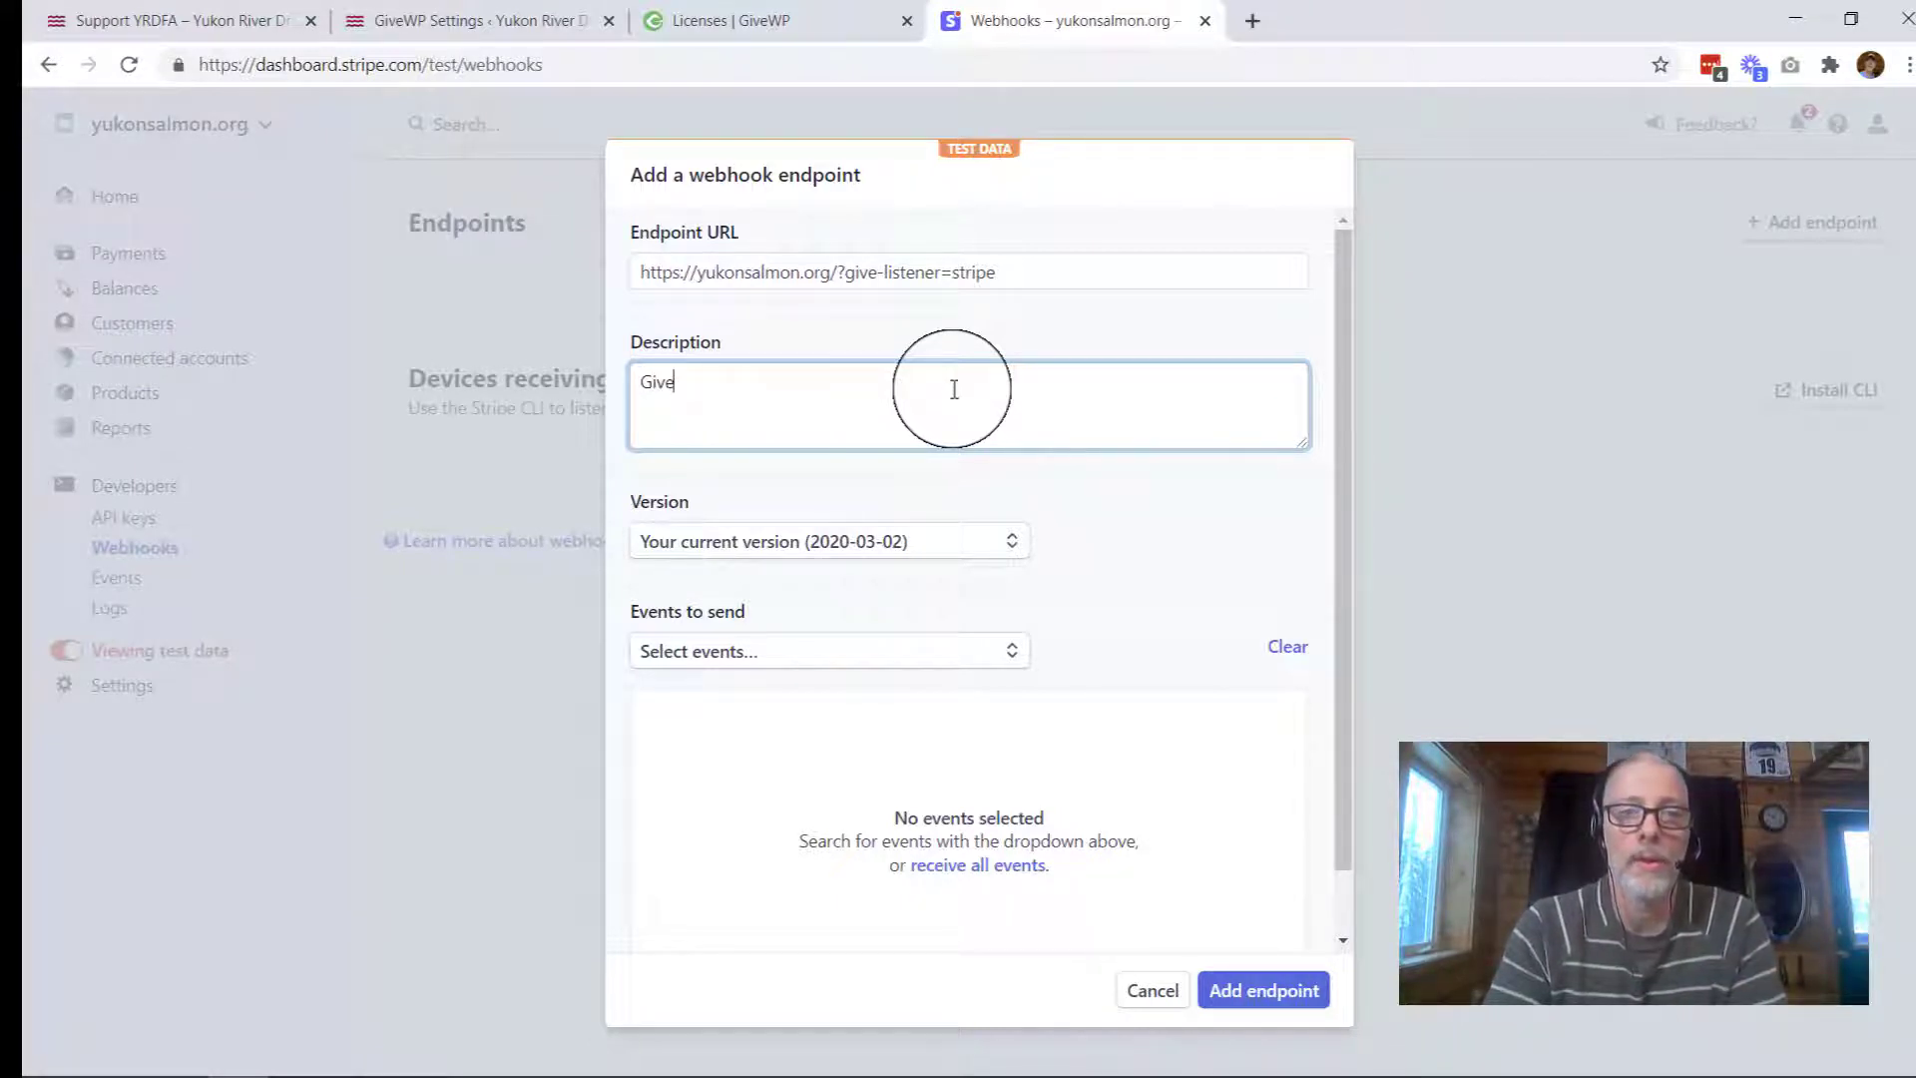
{"action": "type", "text": "WP We"}
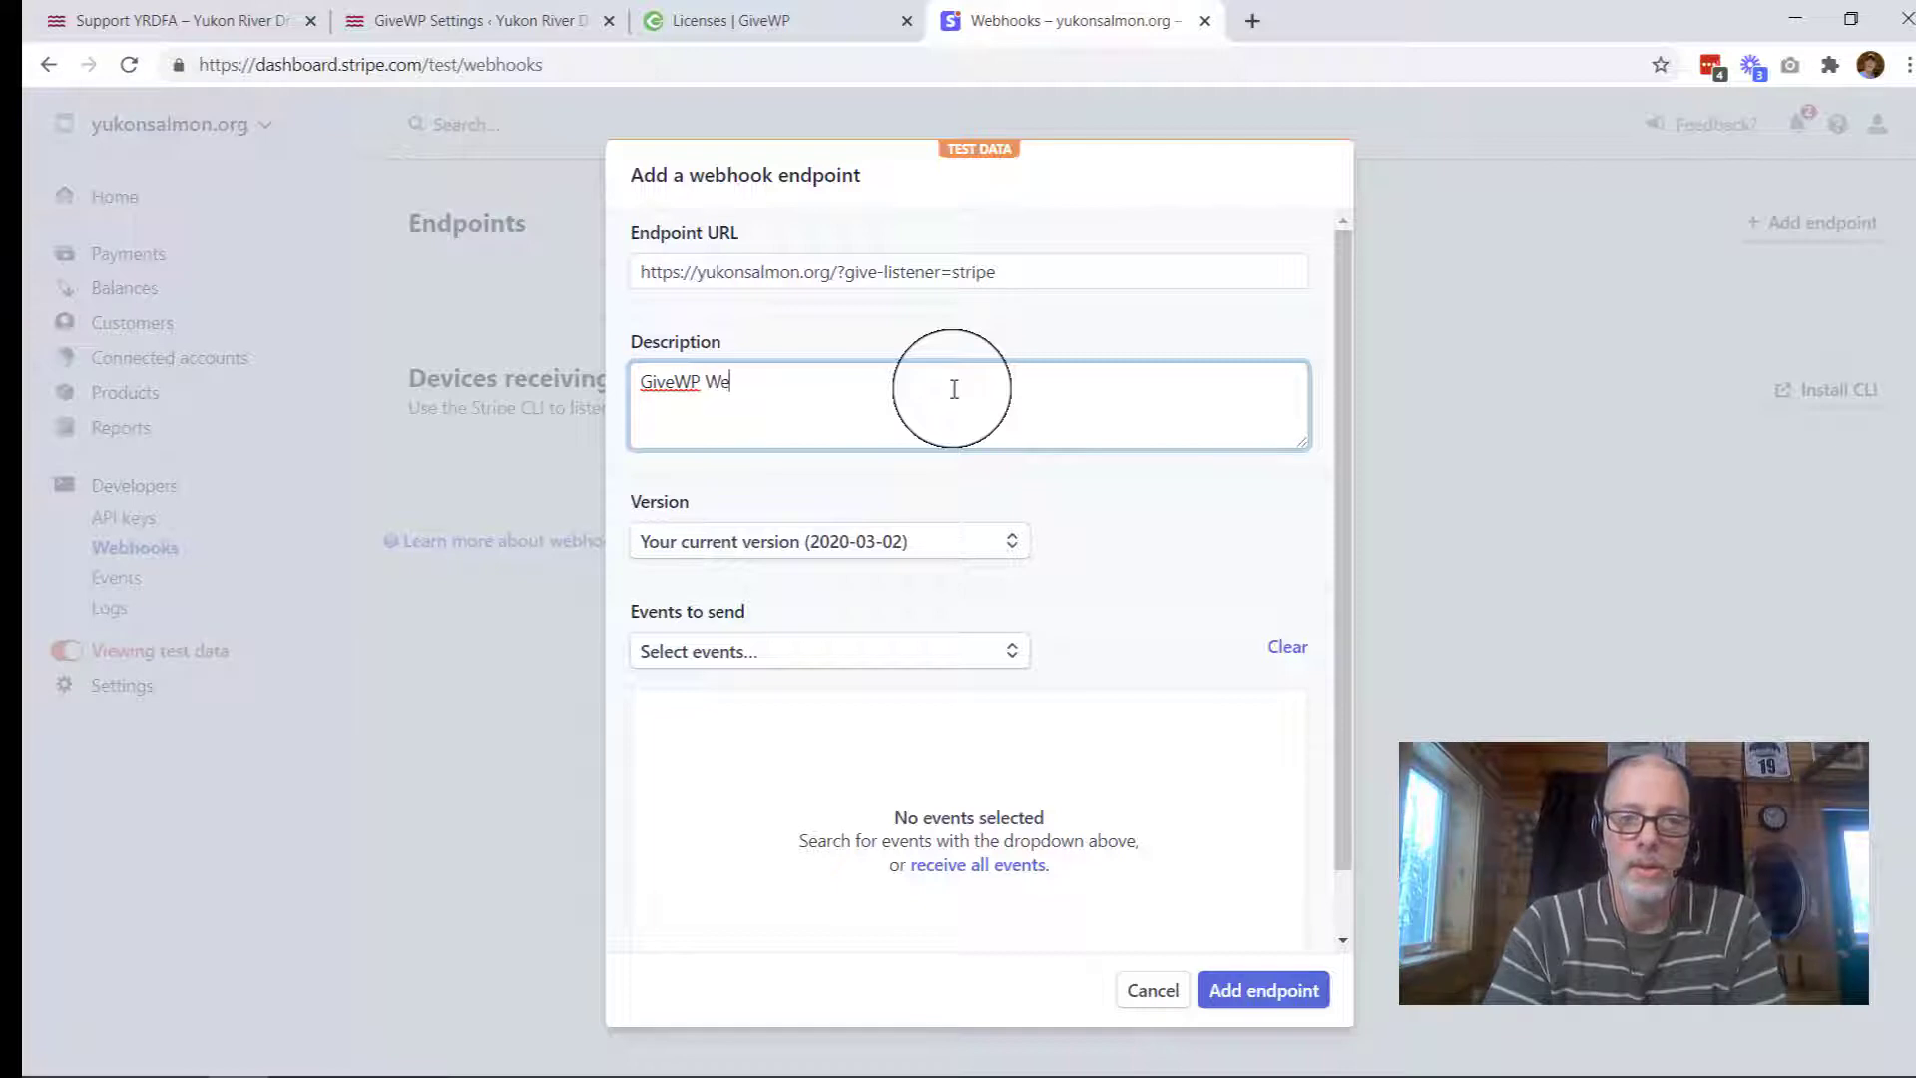
{"action": "type", "text": "book"}
{"action": "key", "text": "BackSpace"}
{"action": "key", "text": "BackSpace"}
{"action": "key", "text": "BackSpace"}
{"action": "type", "text": "ho"}
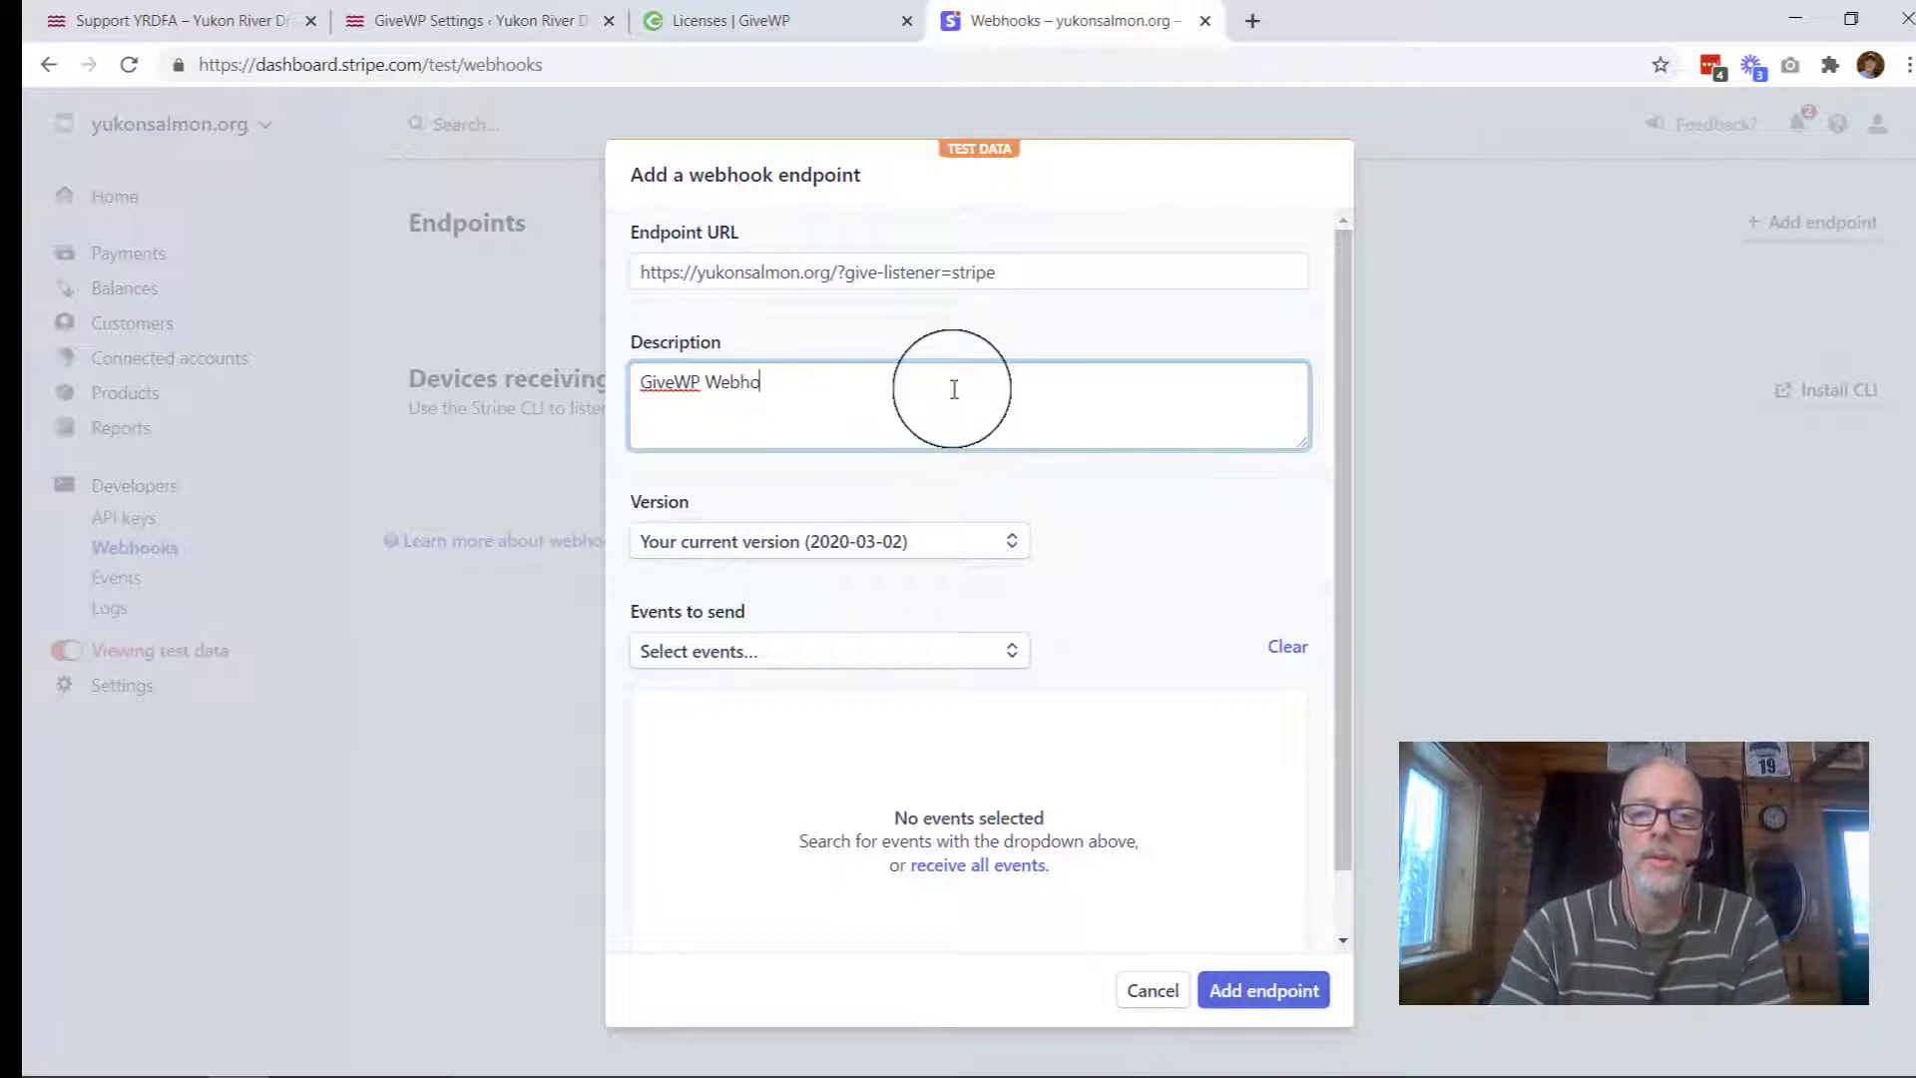
{"action": "type", "text": "ok"}
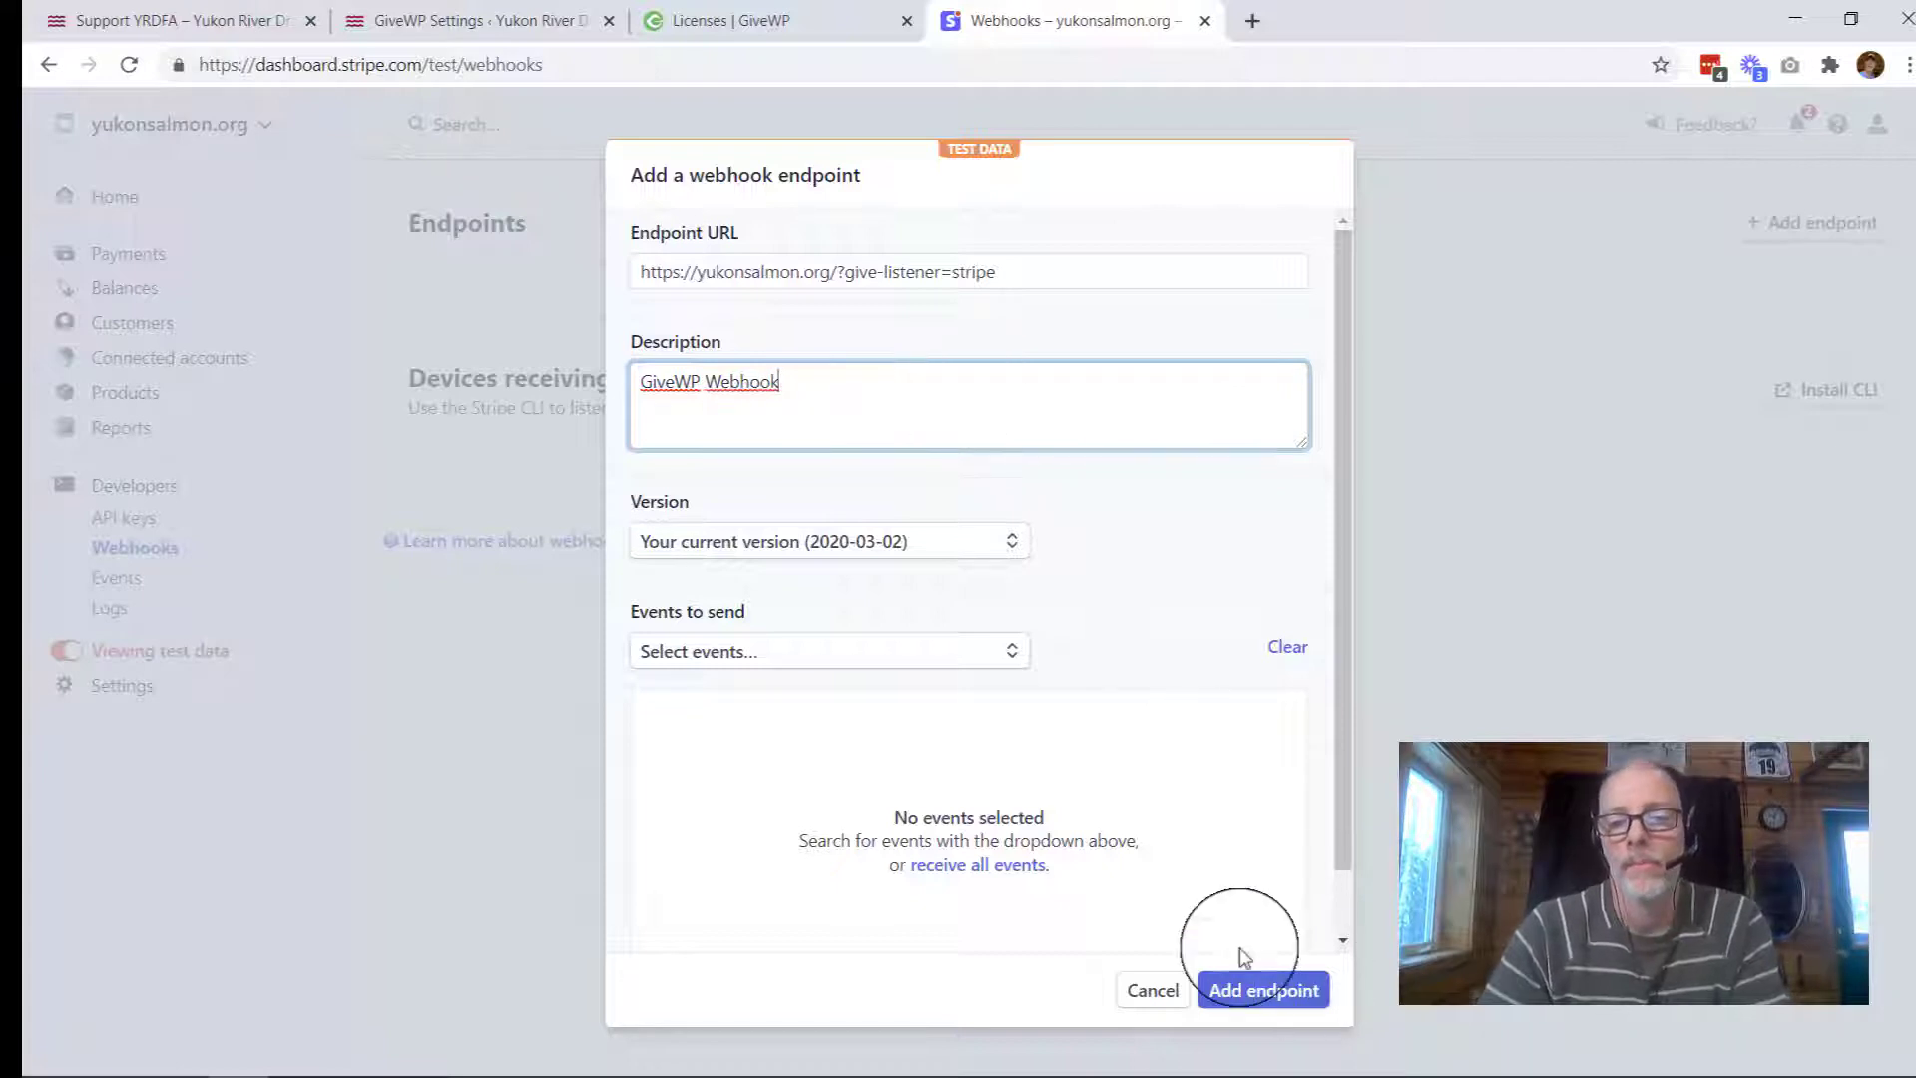
{"action": "left_click", "coordinate": [1007, 867]}
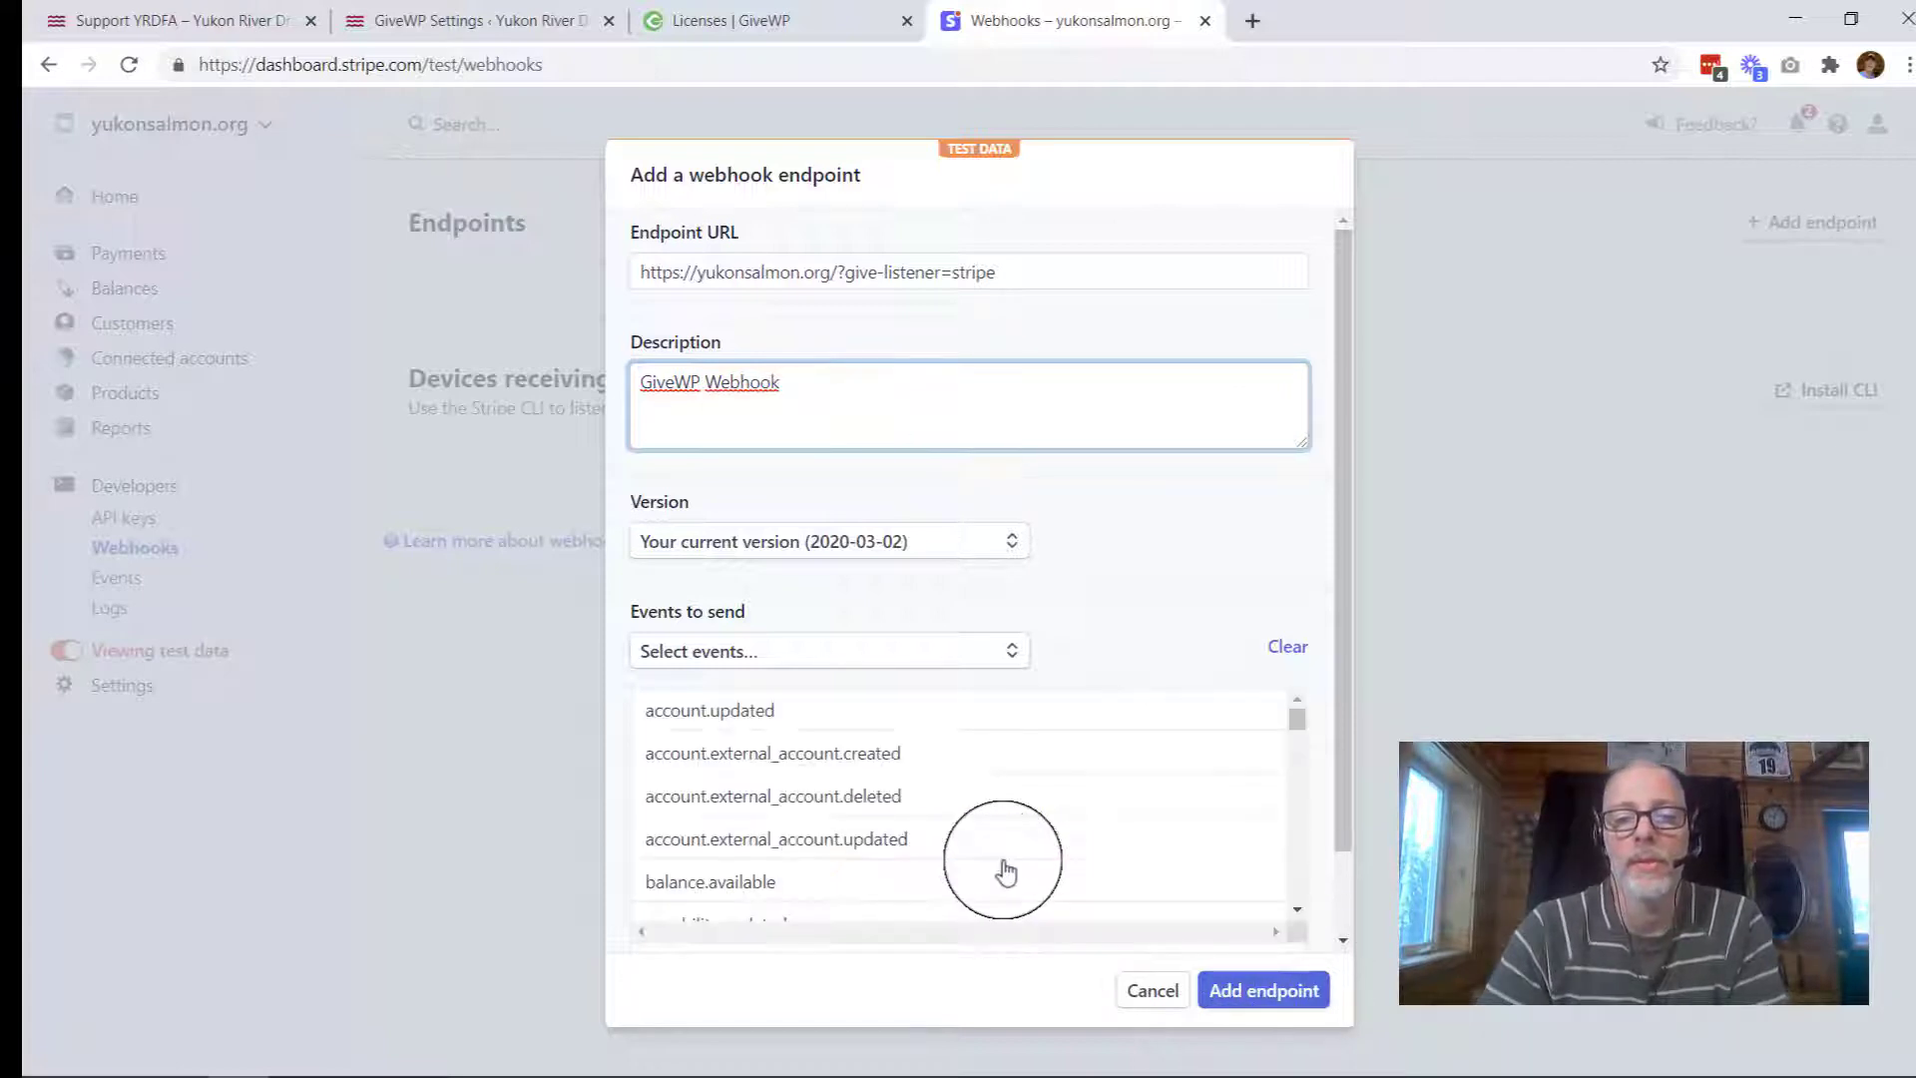
{"action": "left_click", "coordinate": [1239, 993]}
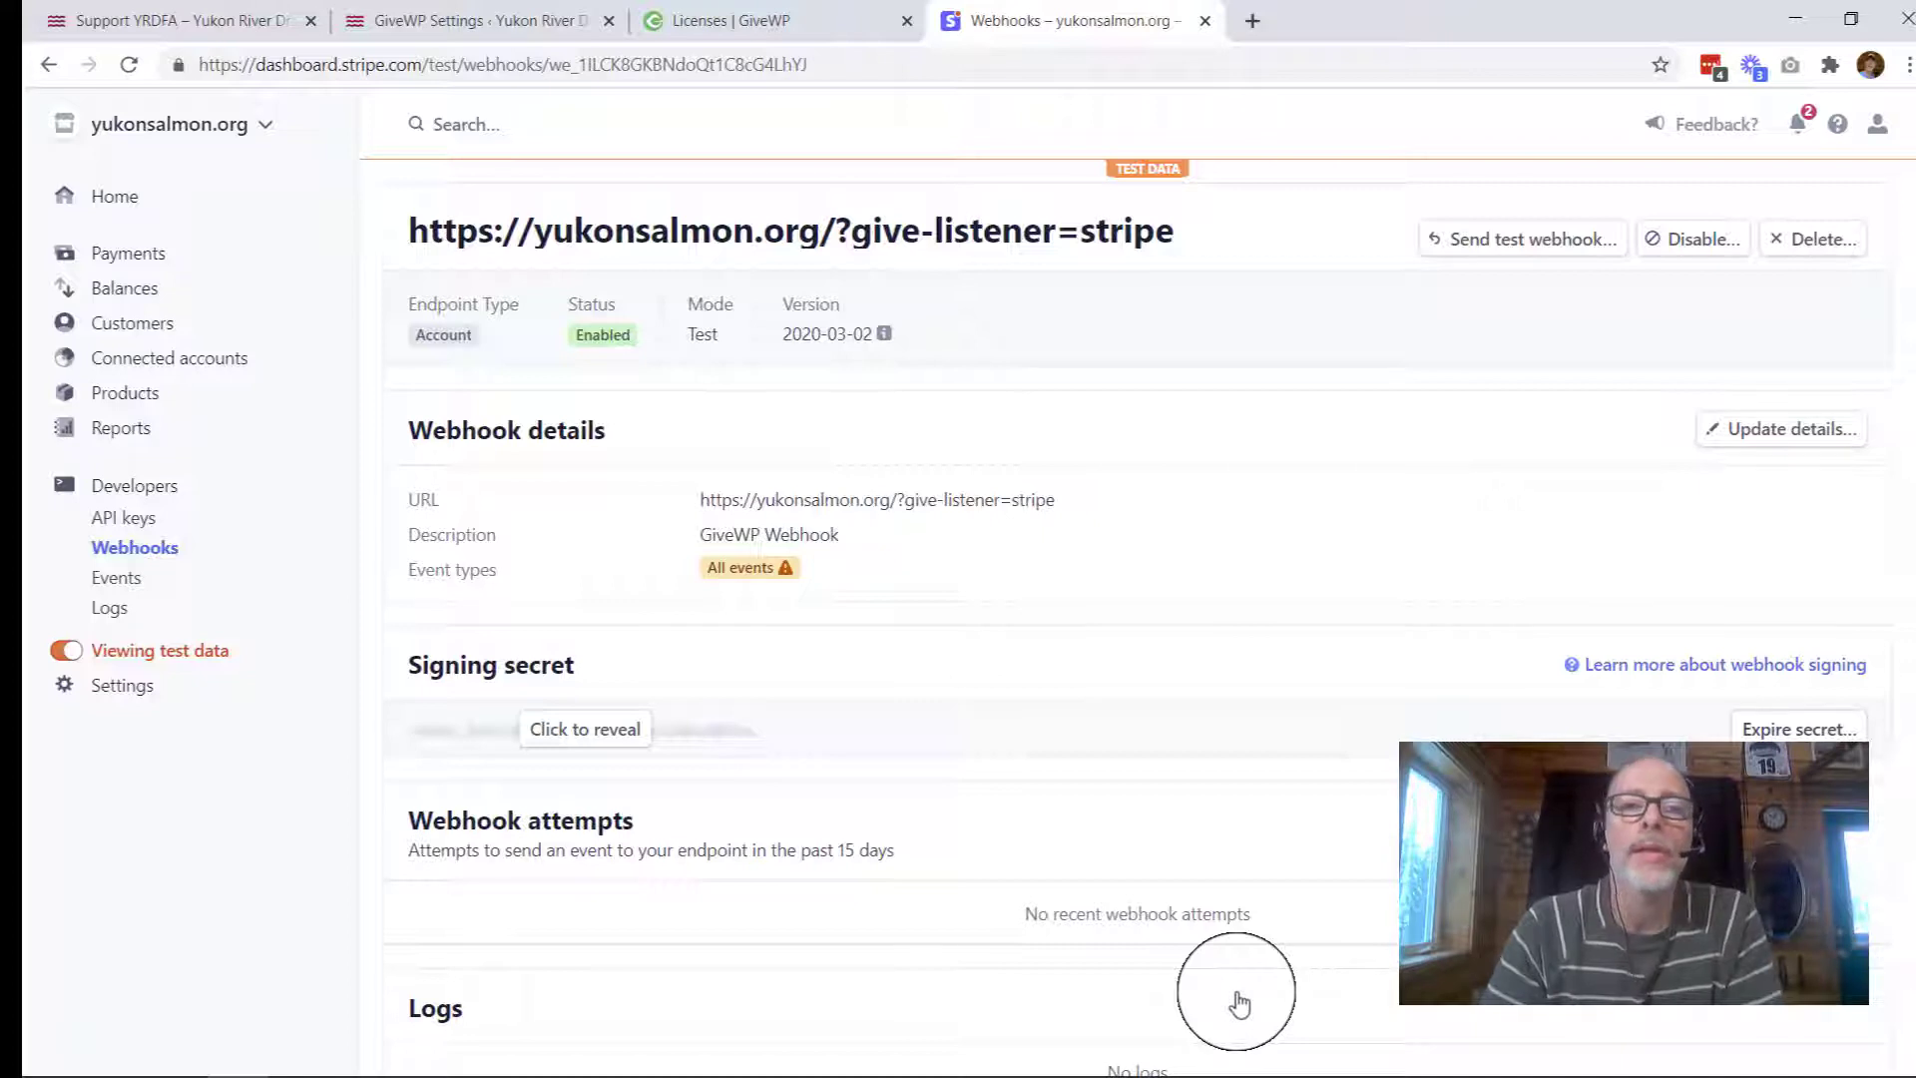
Step: Return to the GiveWP Settings tab and scroll down to the Stripe Webhooks section
{"action": "left_click", "coordinate": [488, 22]}
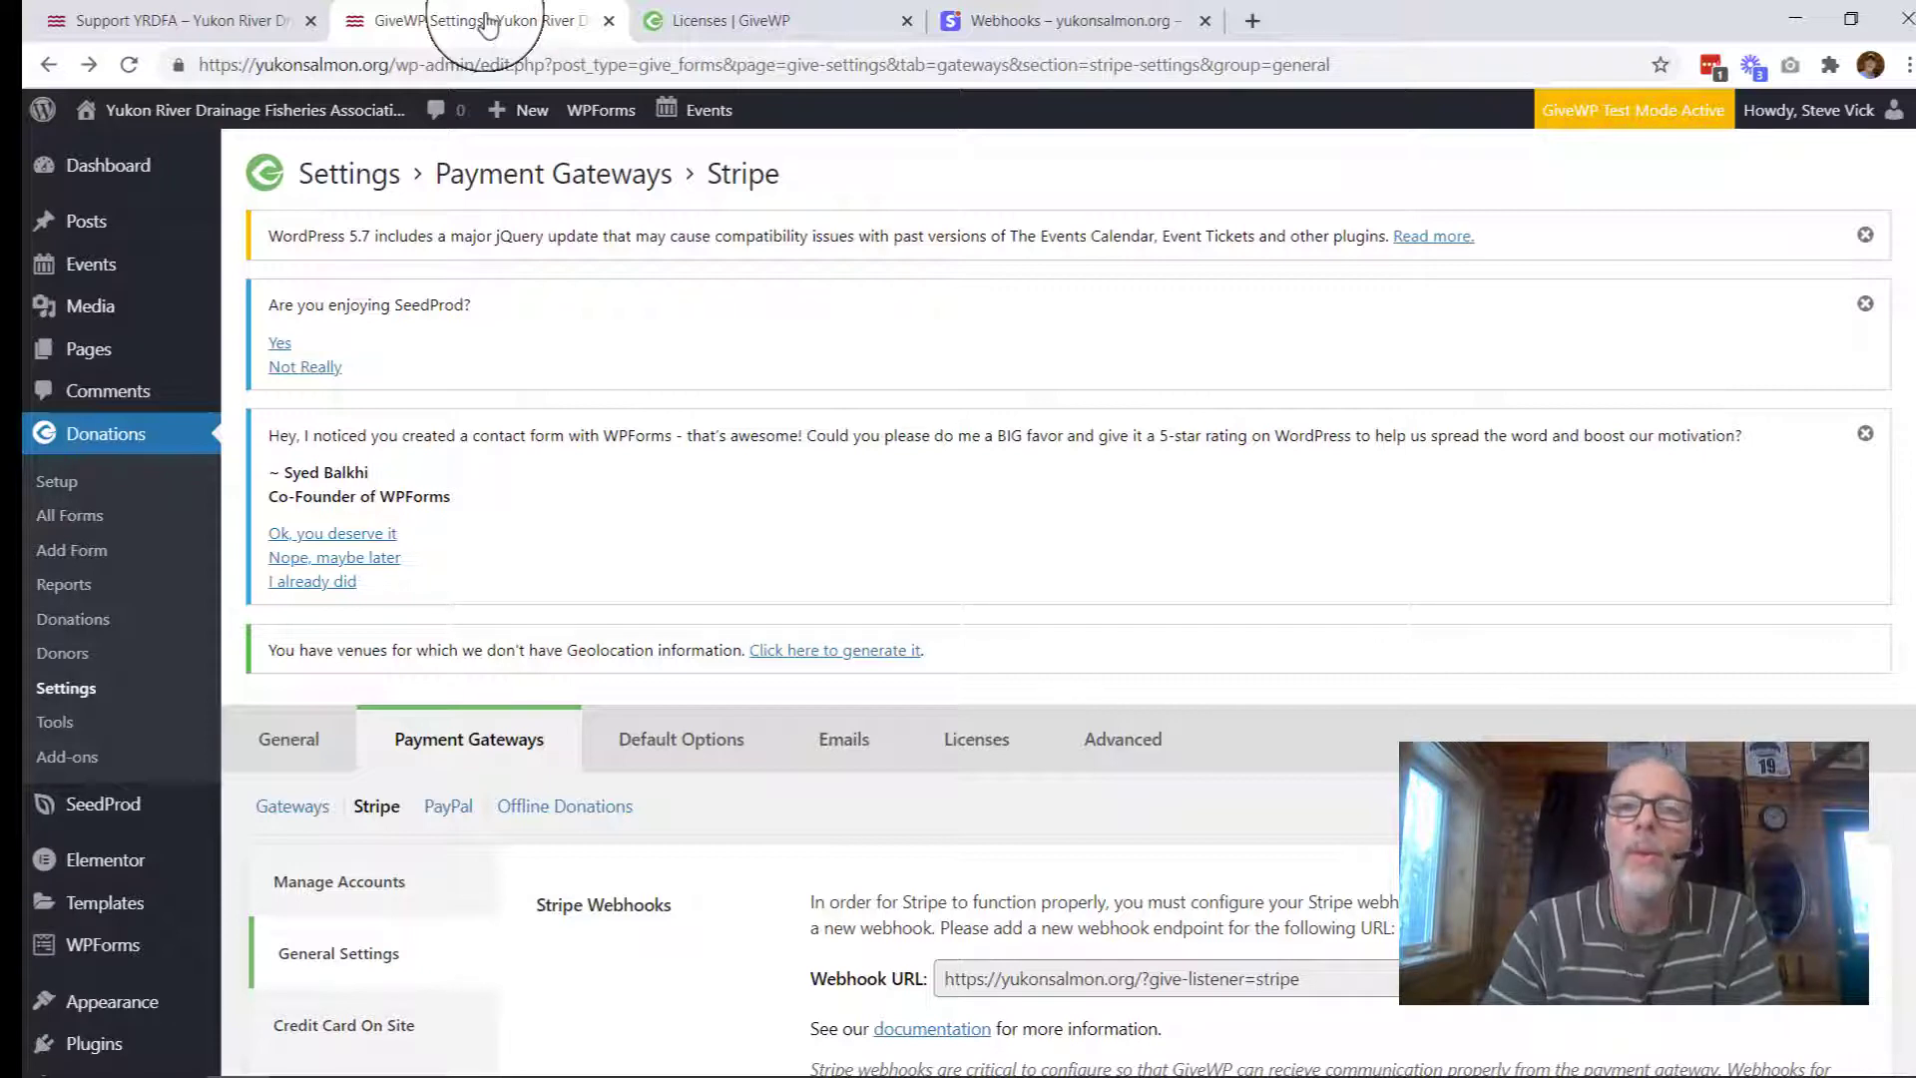
{"action": "scroll", "coordinate": [622, 539], "scroll_direction": "down", "scroll_amount": 1}
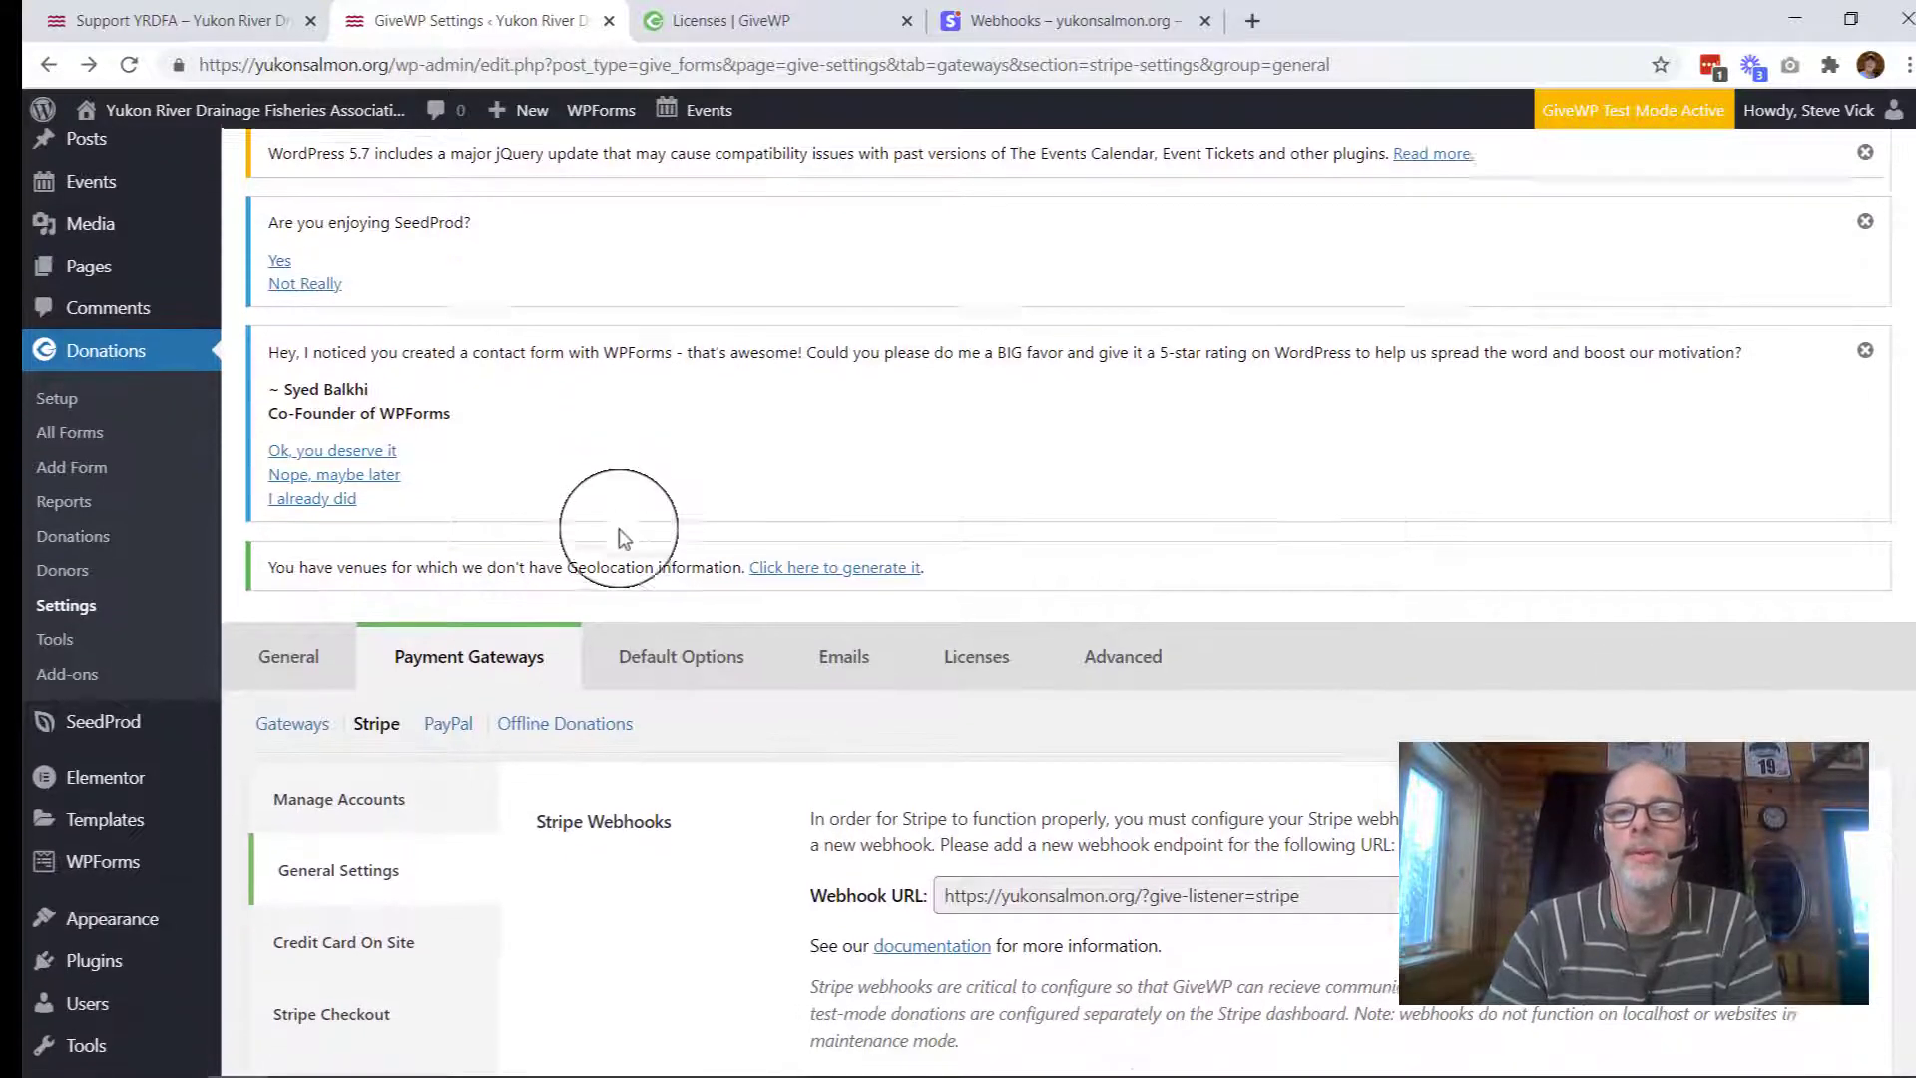
{"action": "scroll", "coordinate": [621, 537], "scroll_direction": "down", "scroll_amount": 3}
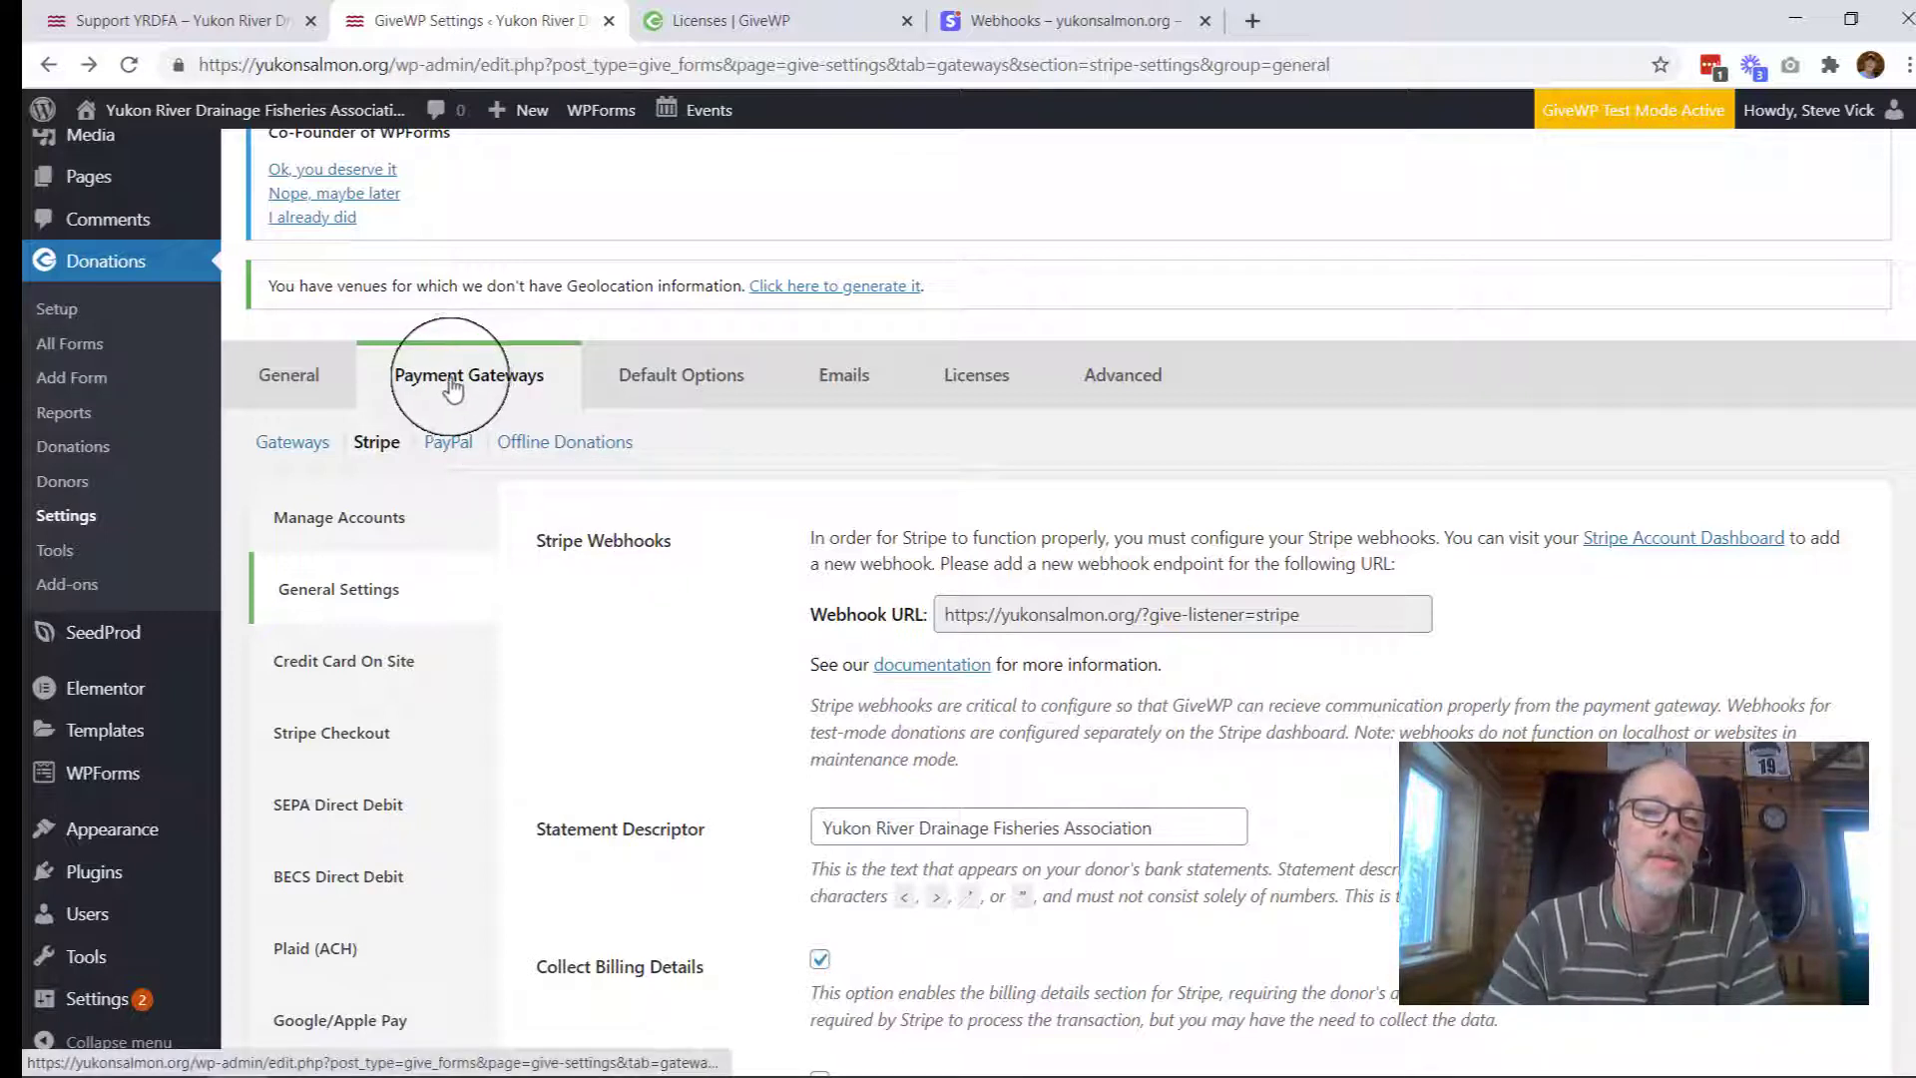
Step: On the Gateways tab, enable Stripe - Credit Card as default, disable Test Donation, and save
{"action": "left_click", "coordinate": [288, 449]}
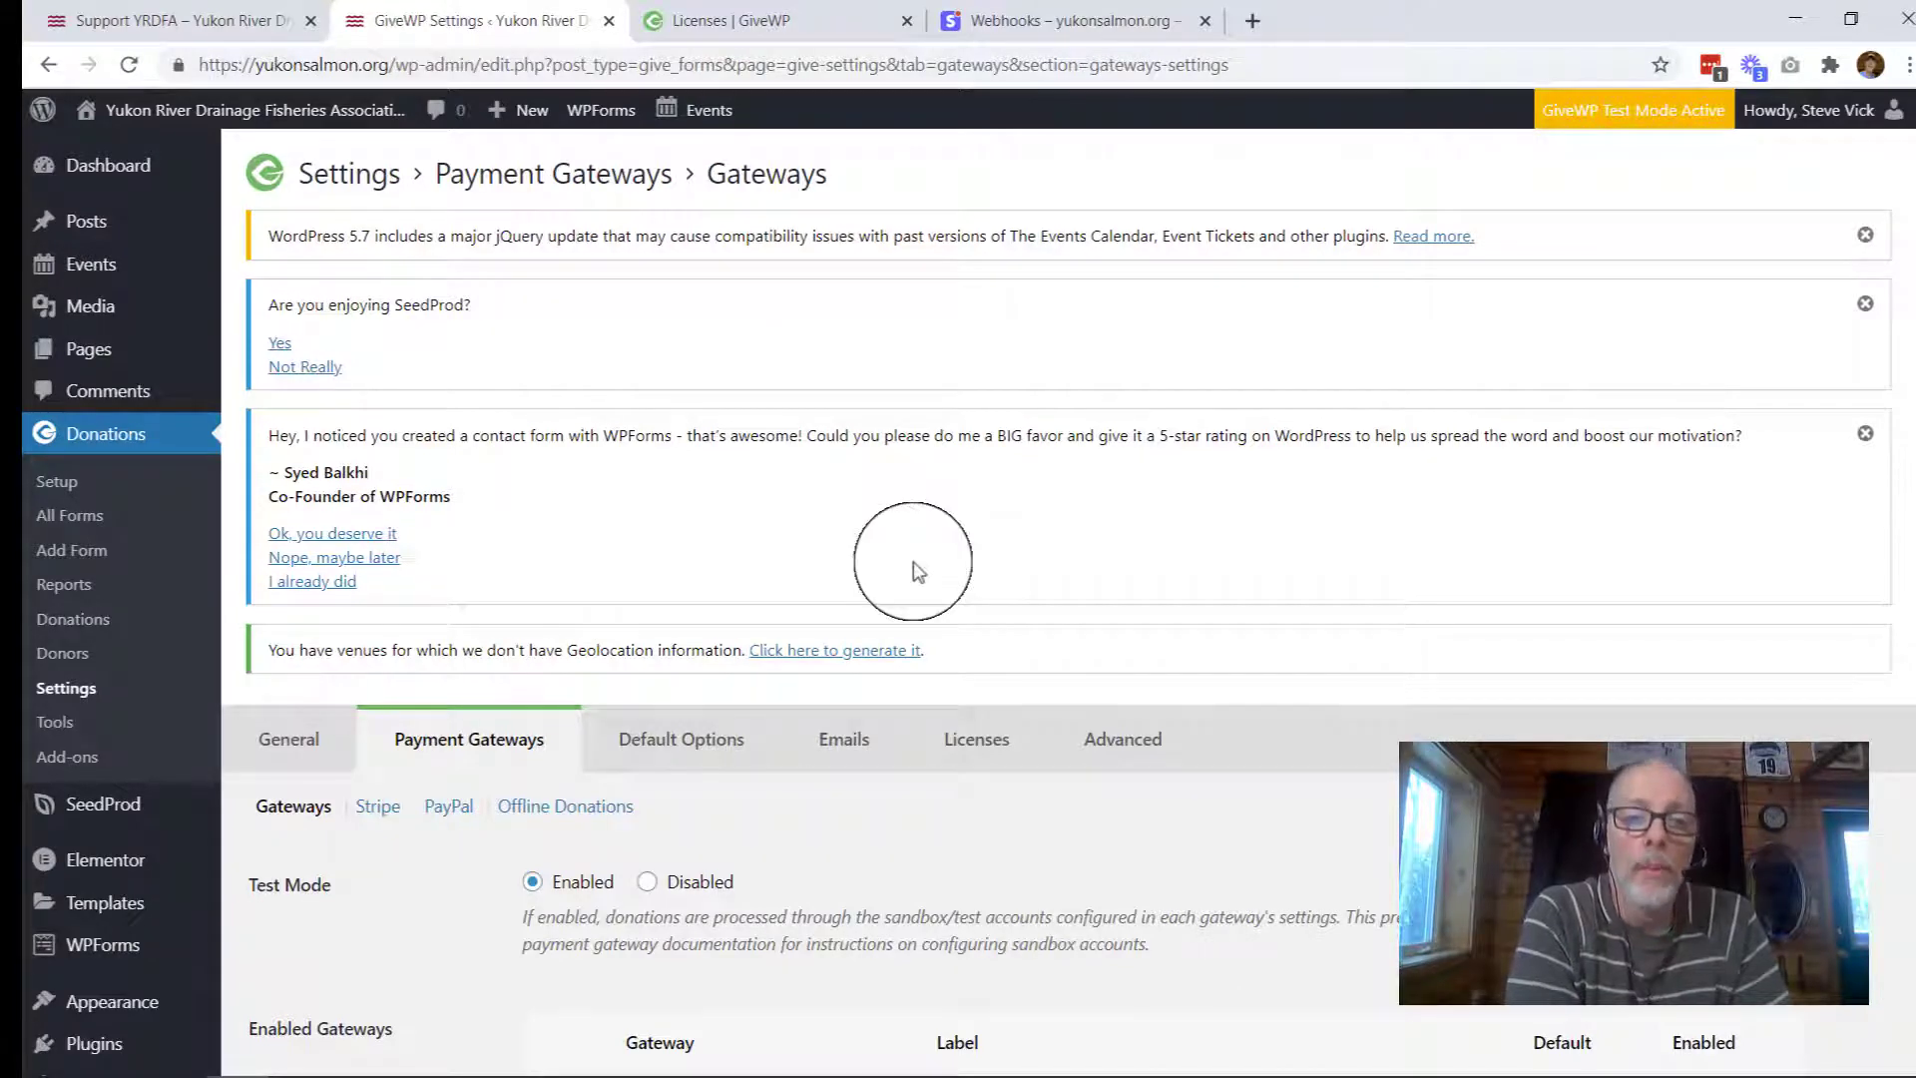
{"action": "scroll", "coordinate": [914, 562], "scroll_direction": "down", "scroll_amount": 6}
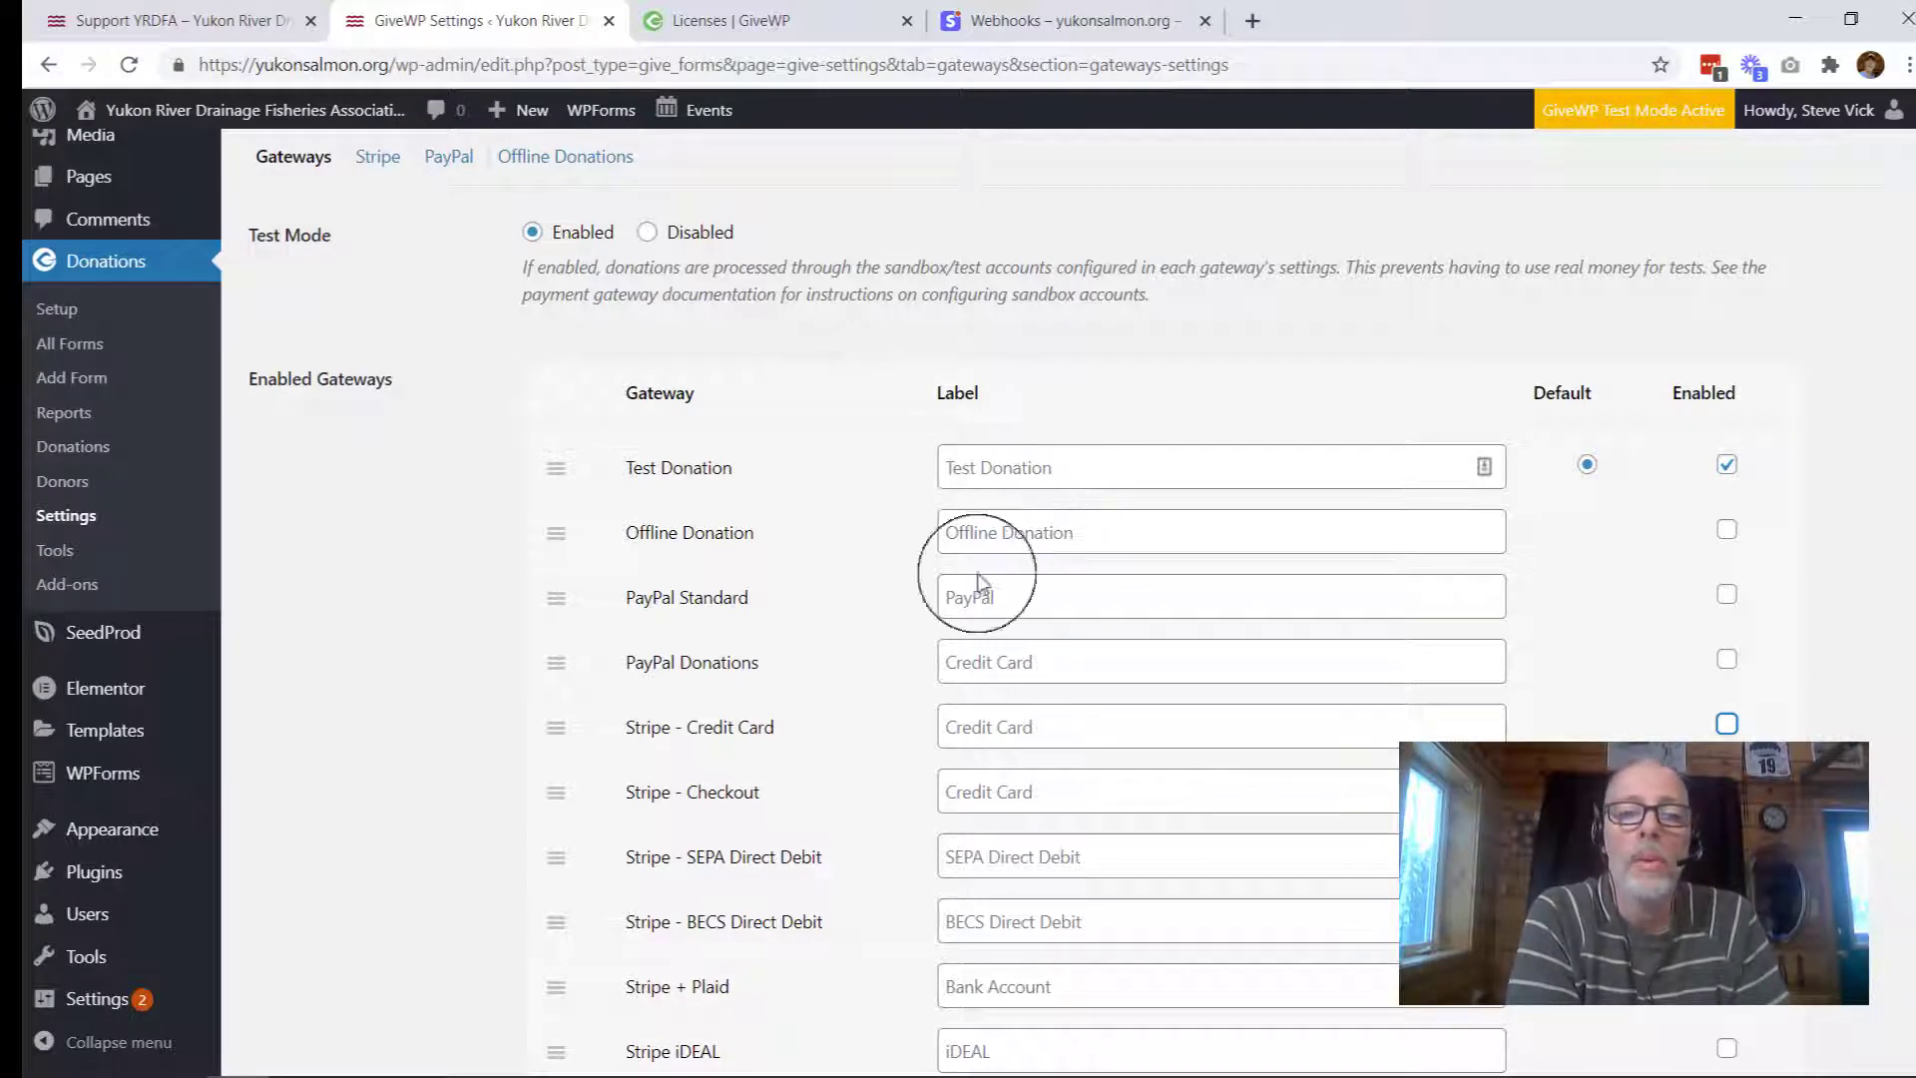
{"action": "scroll", "coordinate": [682, 836], "scroll_direction": "down", "scroll_amount": 1}
{"action": "scroll", "coordinate": [683, 836], "scroll_direction": "down", "scroll_amount": 1}
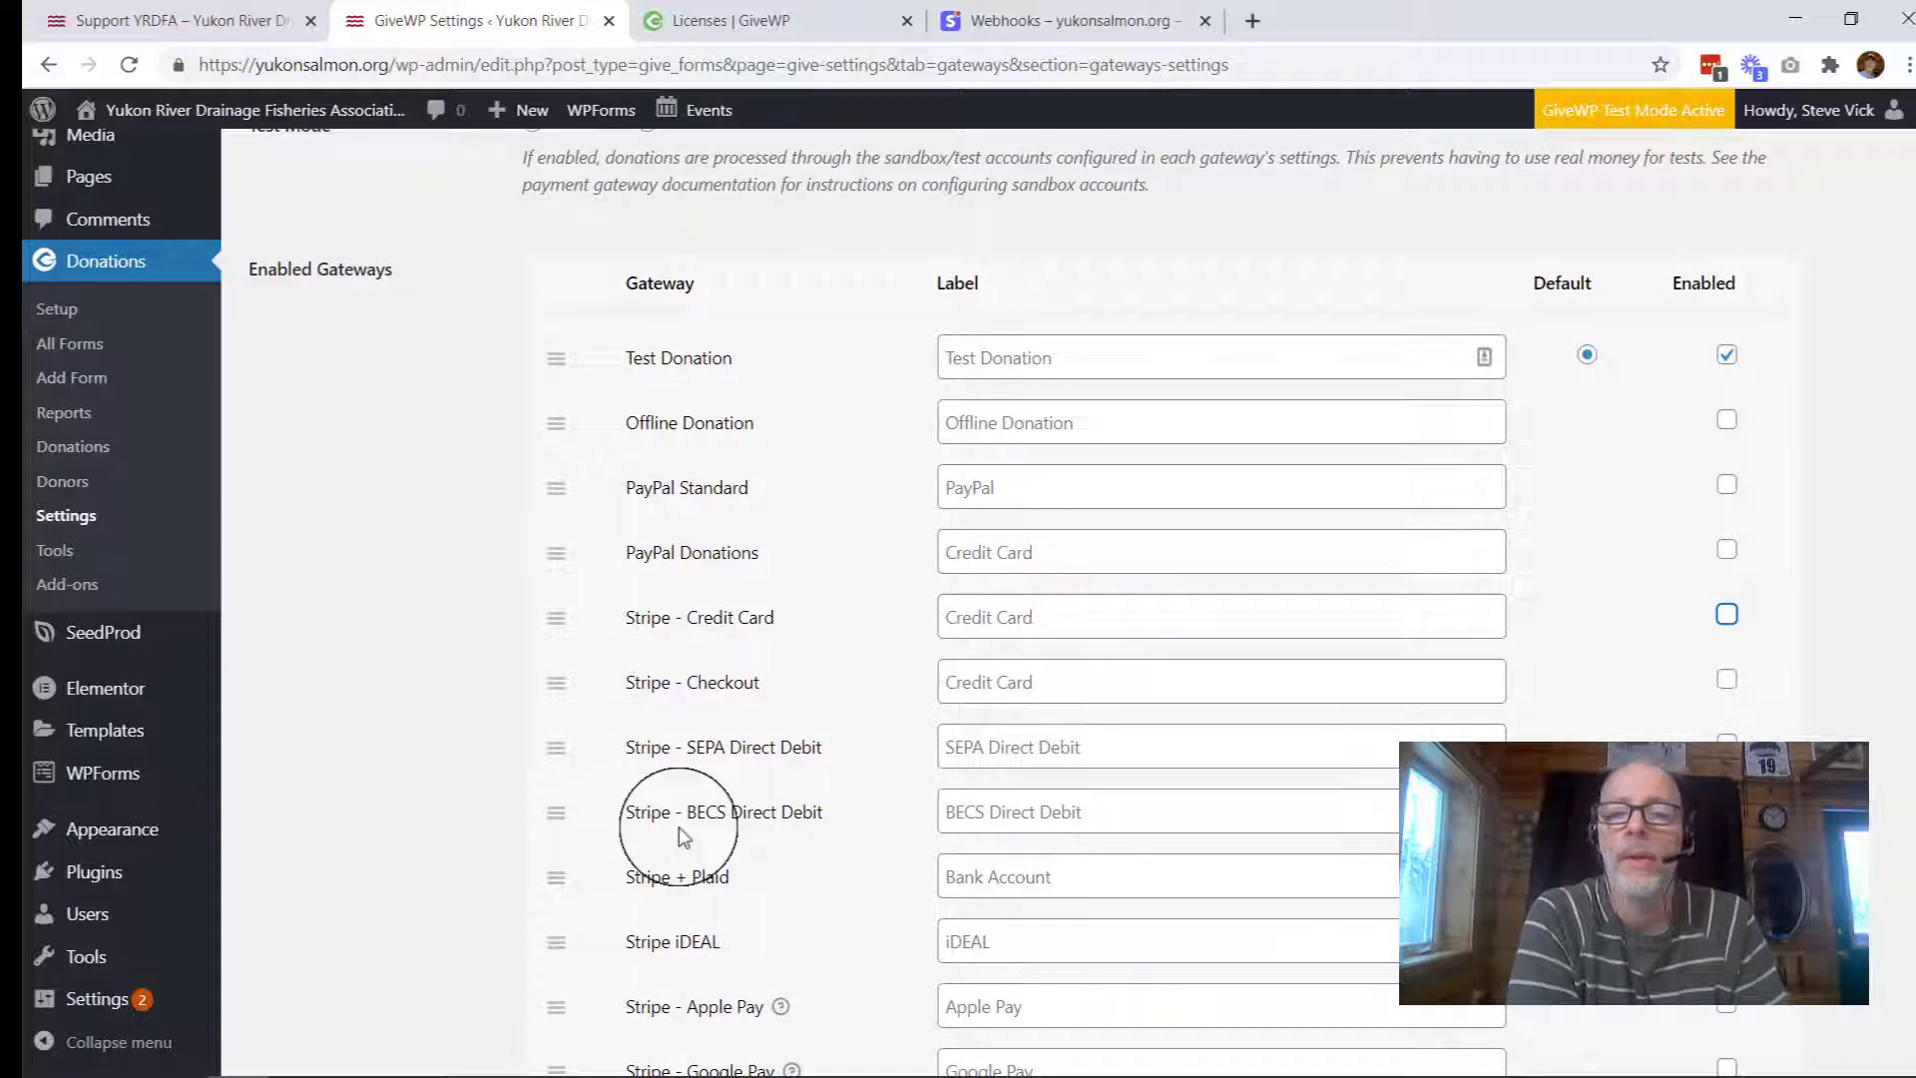
{"action": "left_click", "coordinate": [1730, 621]}
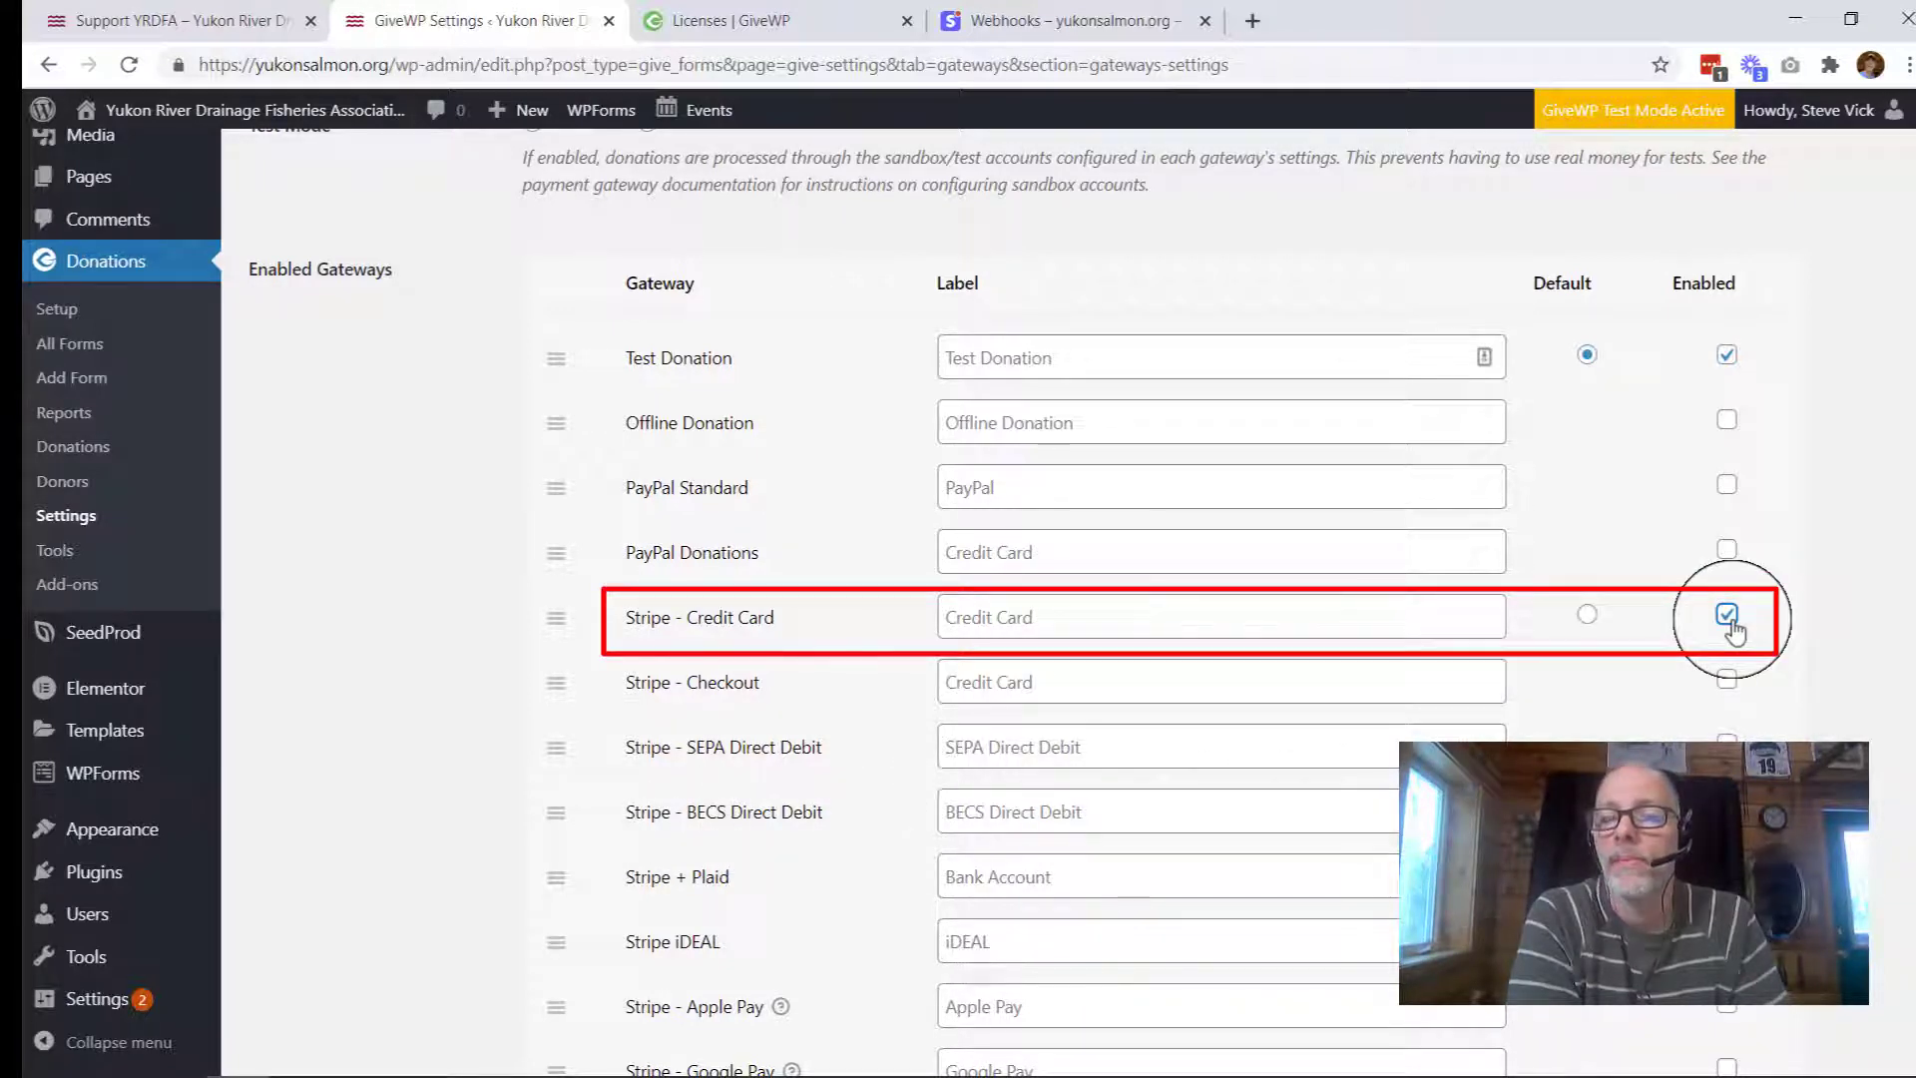
{"action": "left_click", "coordinate": [1586, 617]}
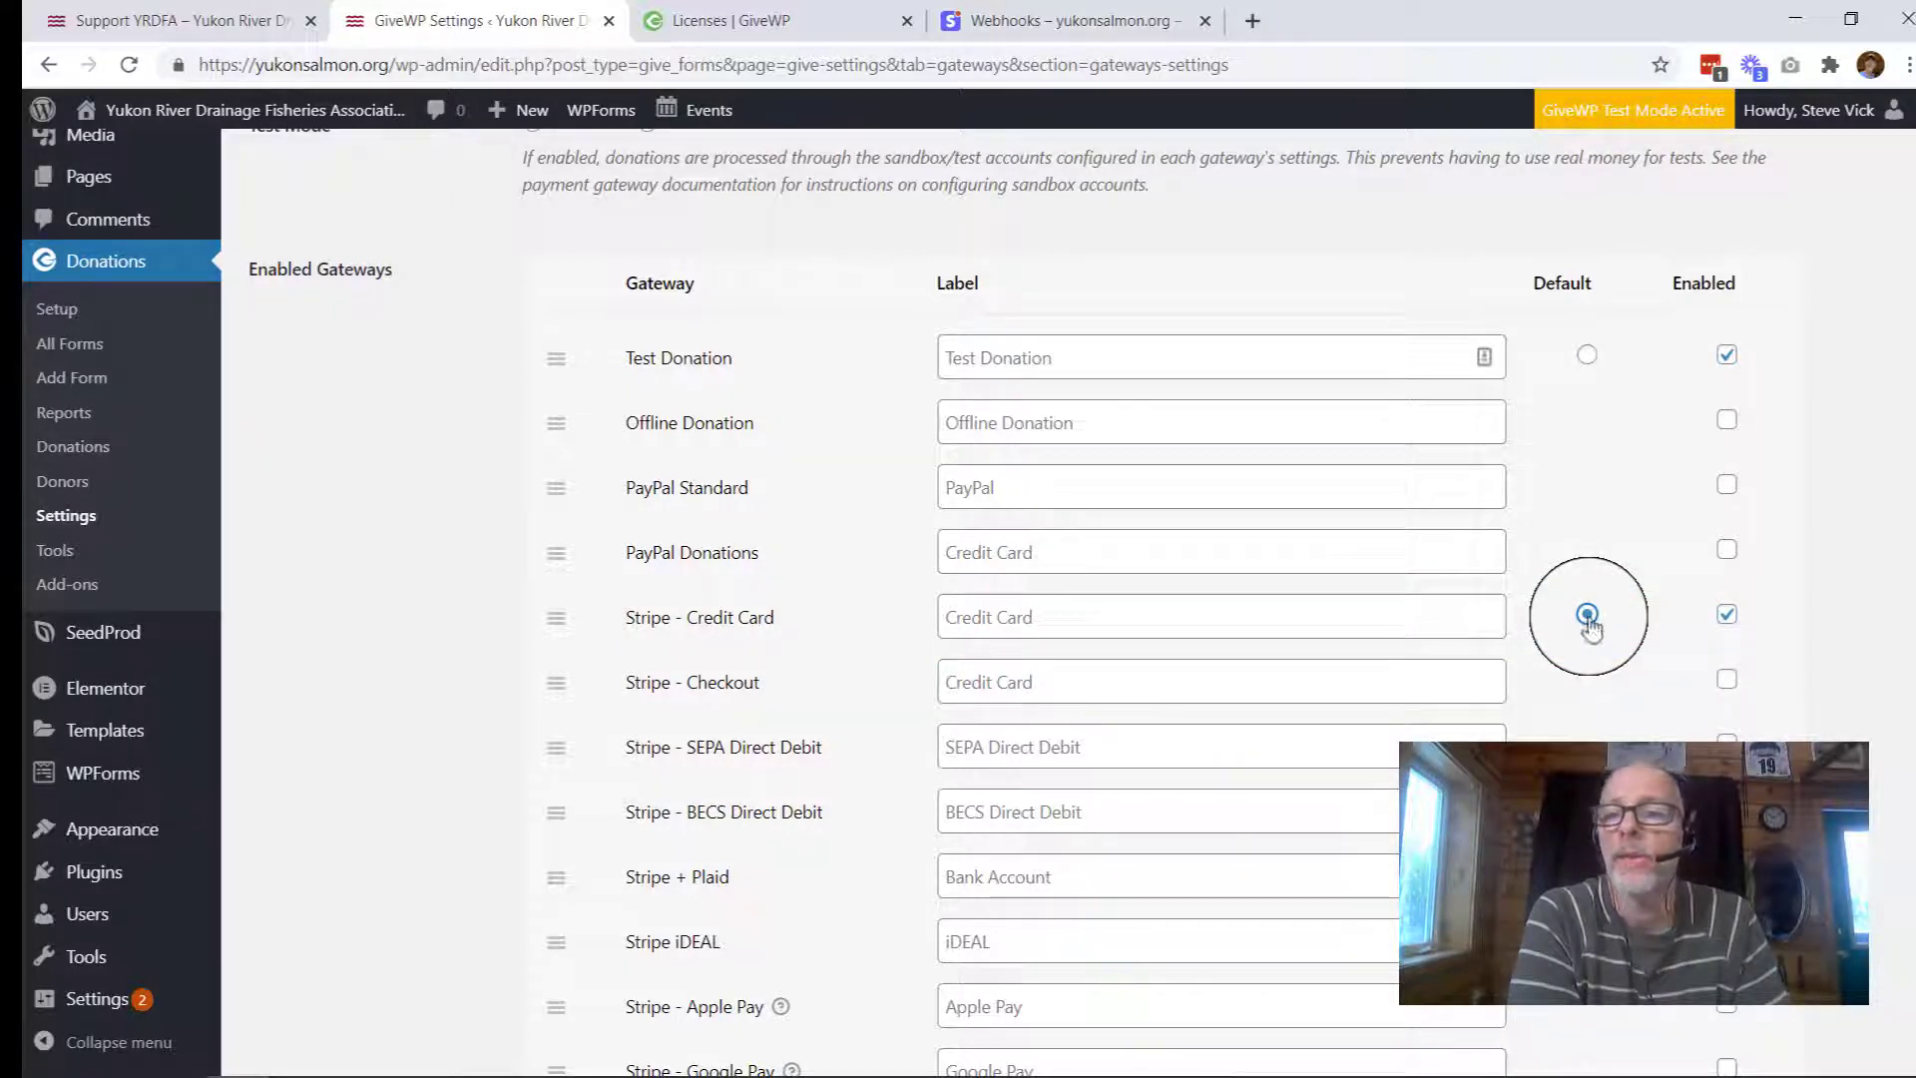
{"action": "left_click", "coordinate": [1727, 360]}
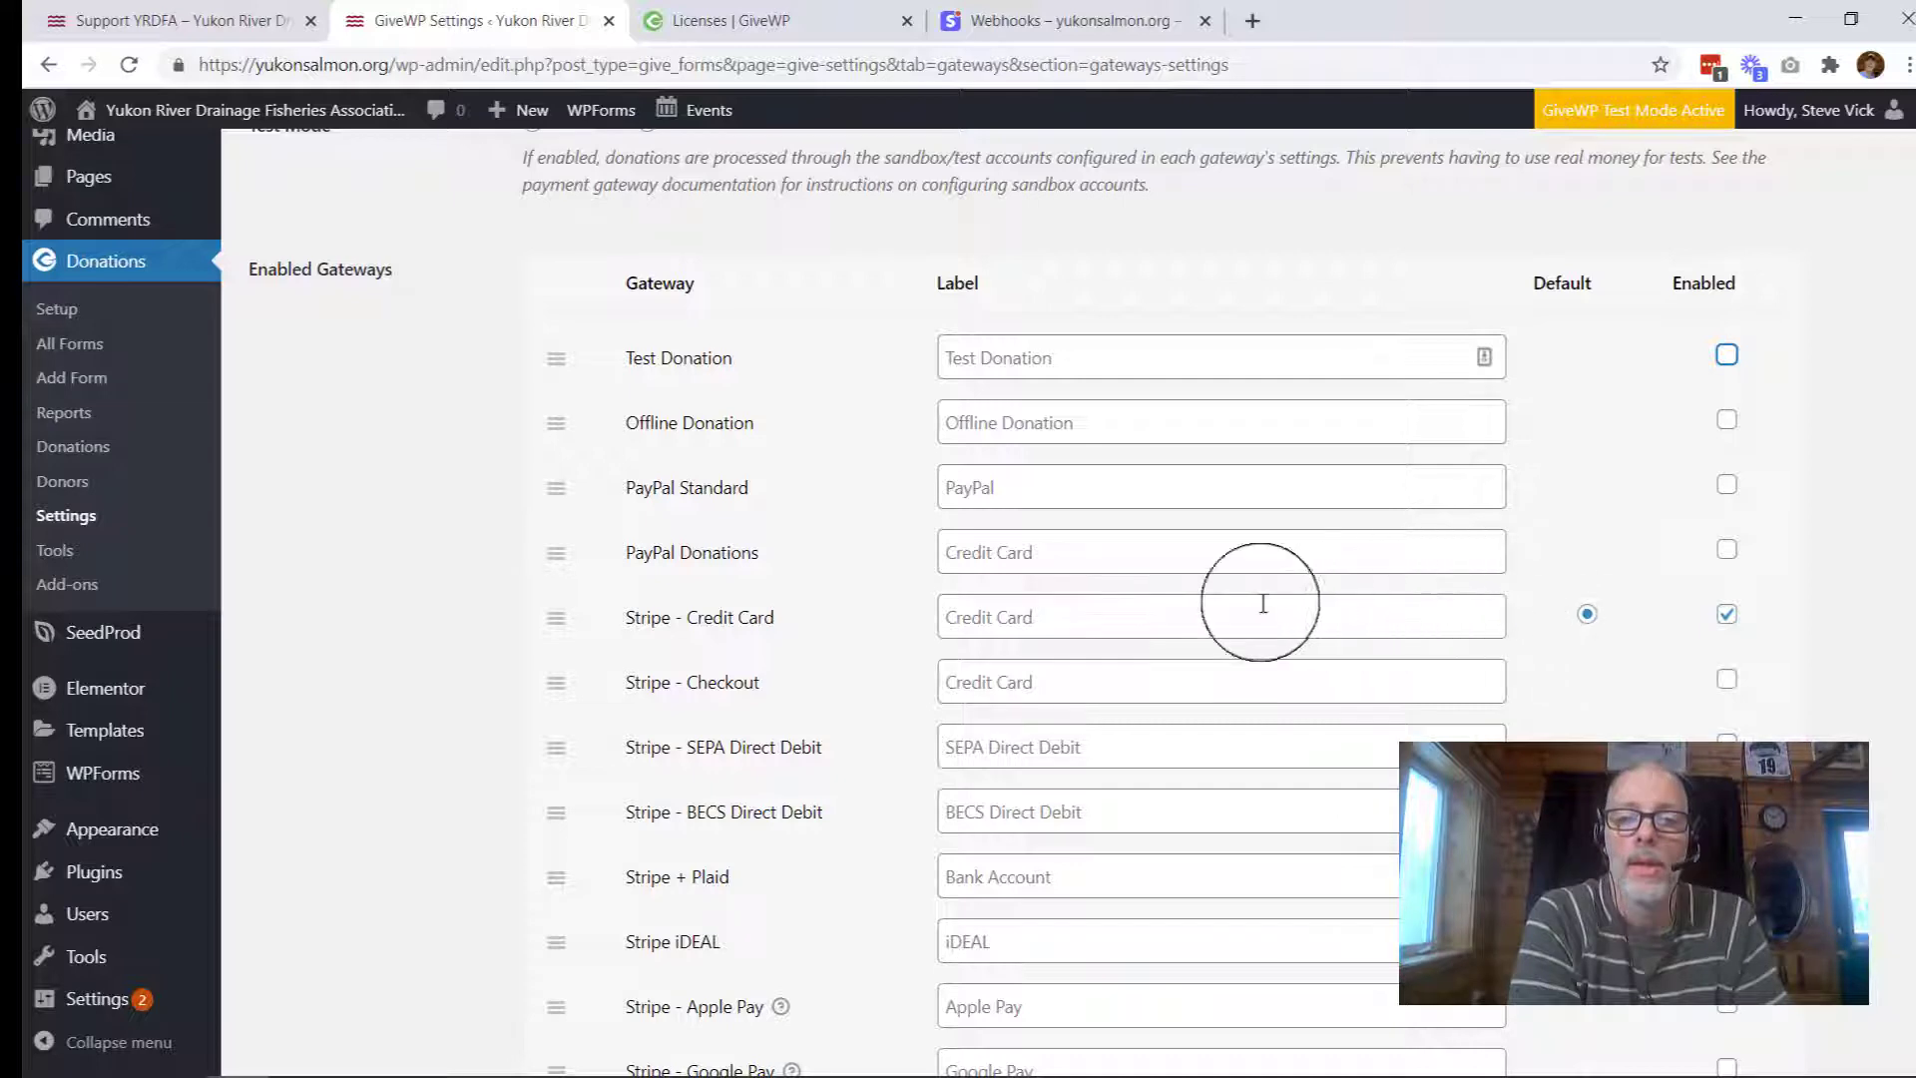
{"action": "scroll", "coordinate": [777, 614], "scroll_direction": "up", "scroll_amount": 4}
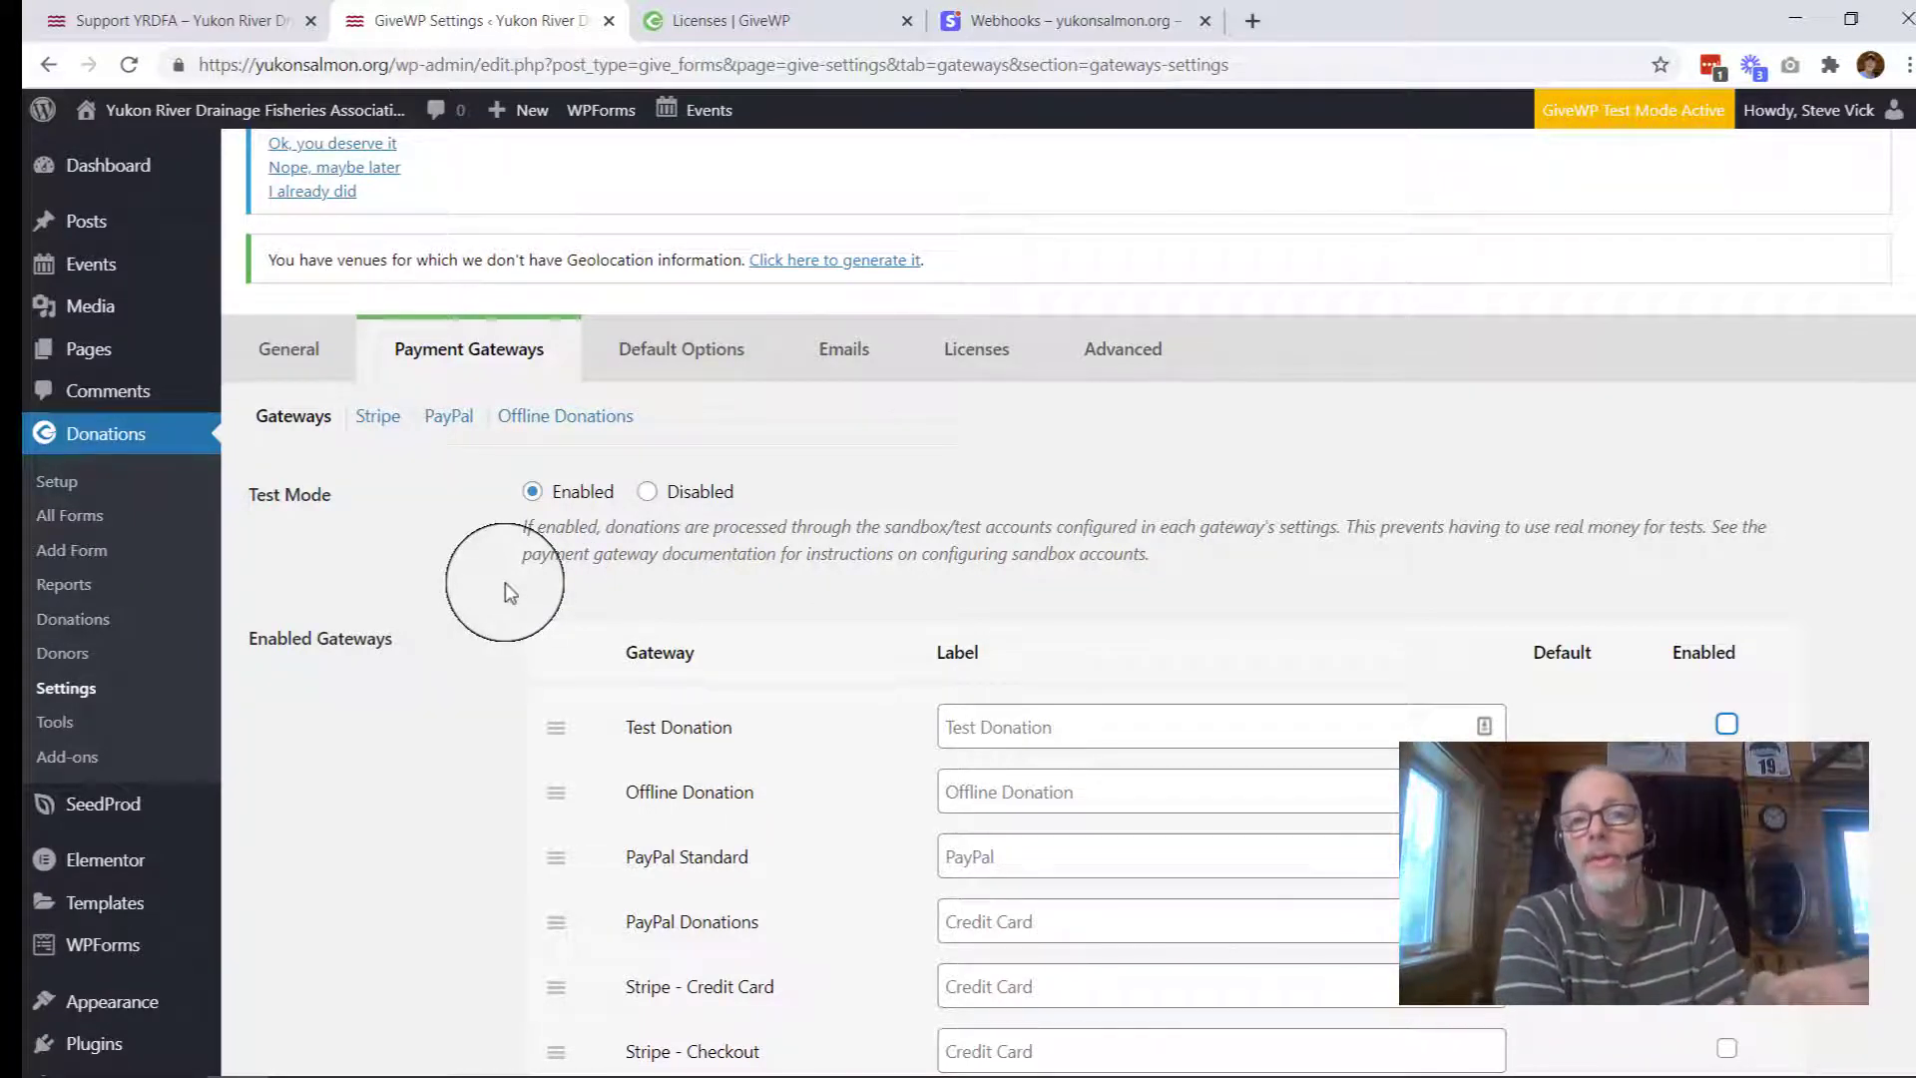
{"action": "scroll", "coordinate": [479, 709], "scroll_direction": "down", "scroll_amount": 7}
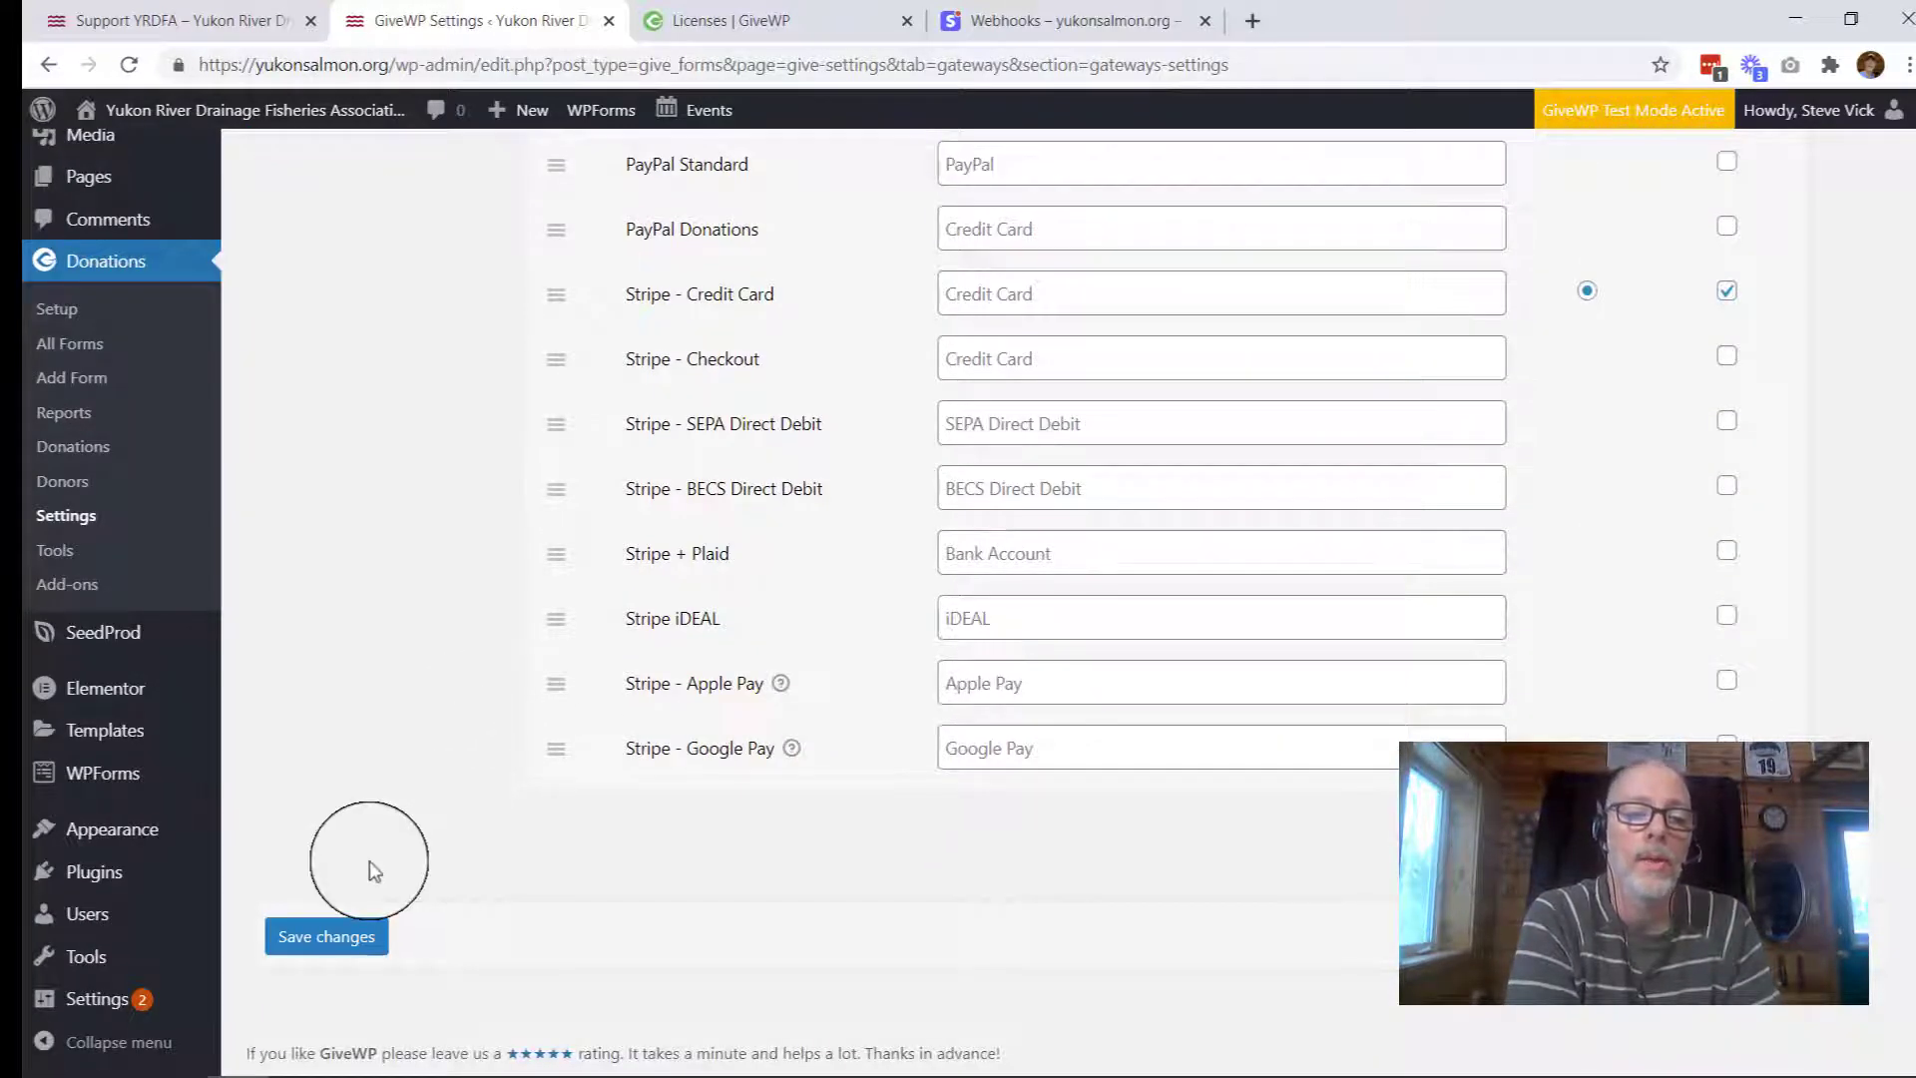
{"action": "left_click", "coordinate": [309, 944]}
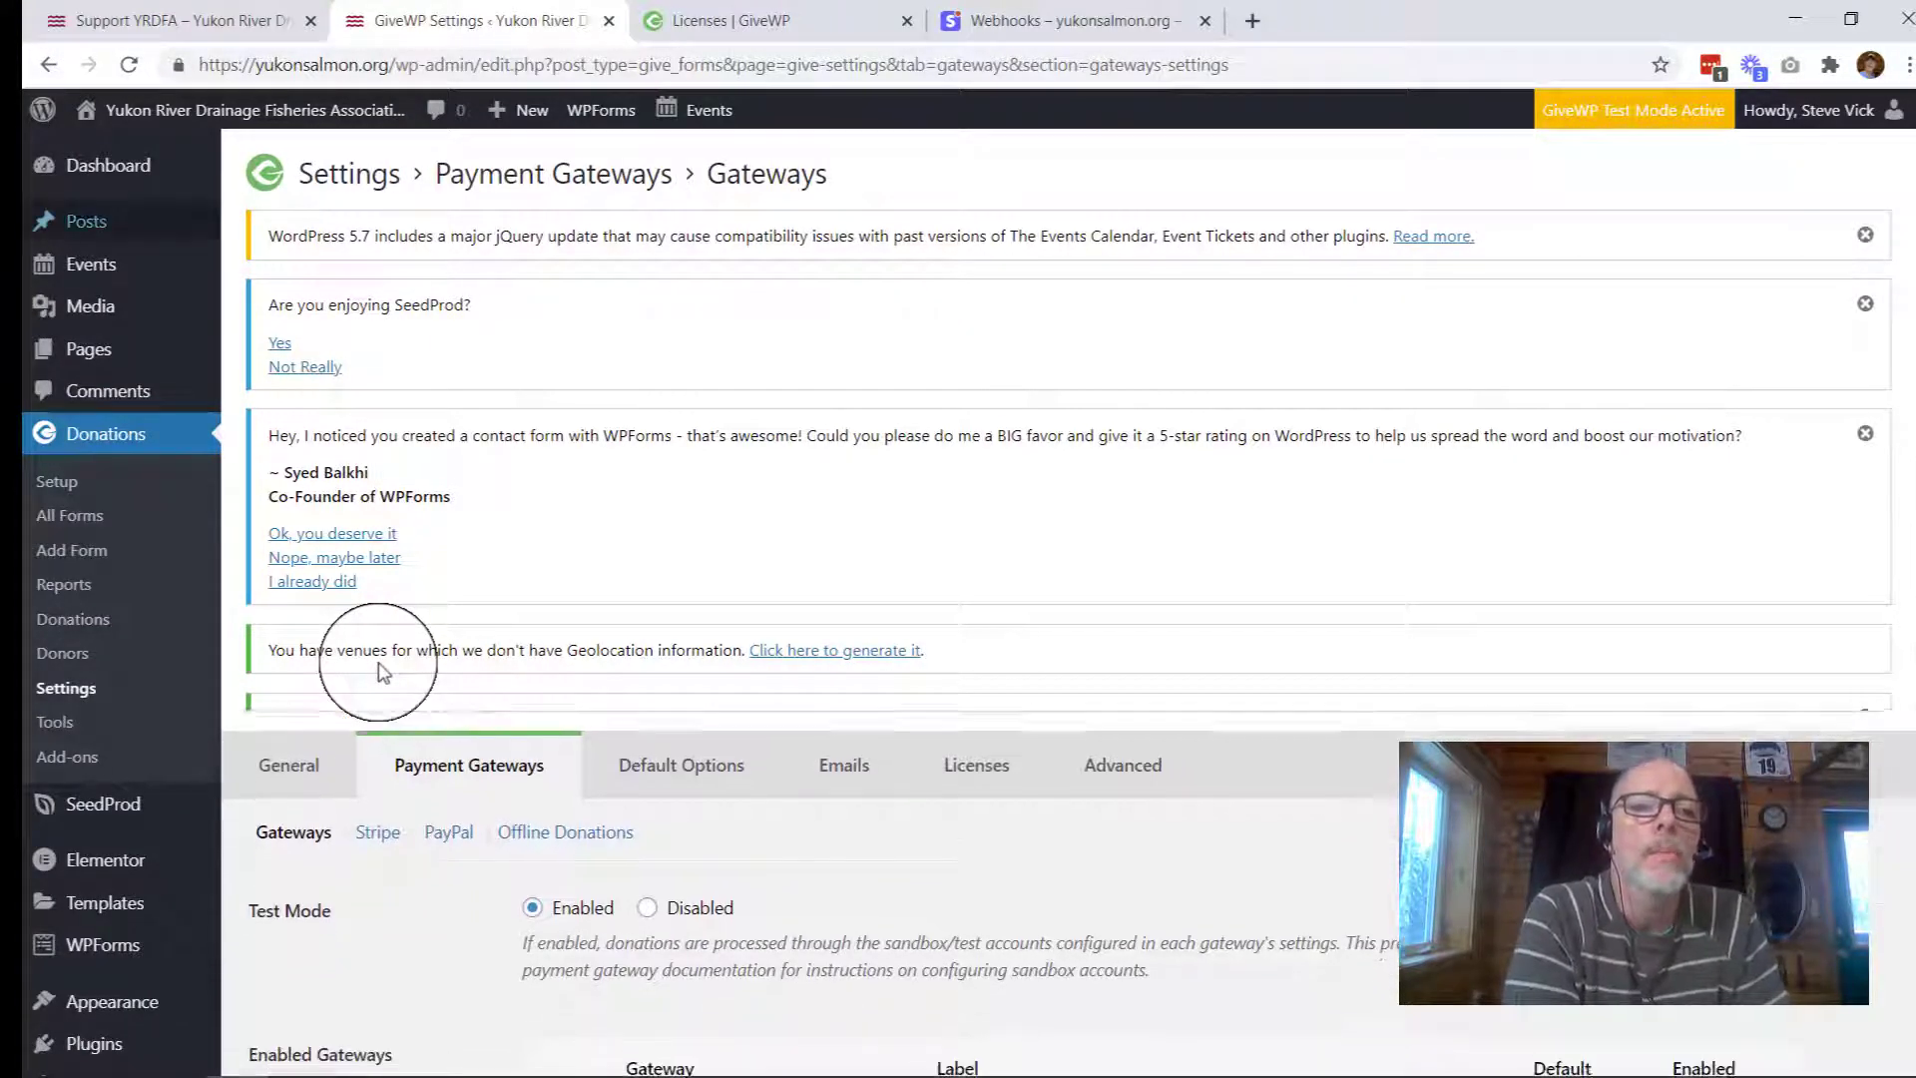
Step: Reload the Support YRDFA donation page and scroll down to its Credit Card Info section
{"action": "left_click", "coordinate": [177, 18]}
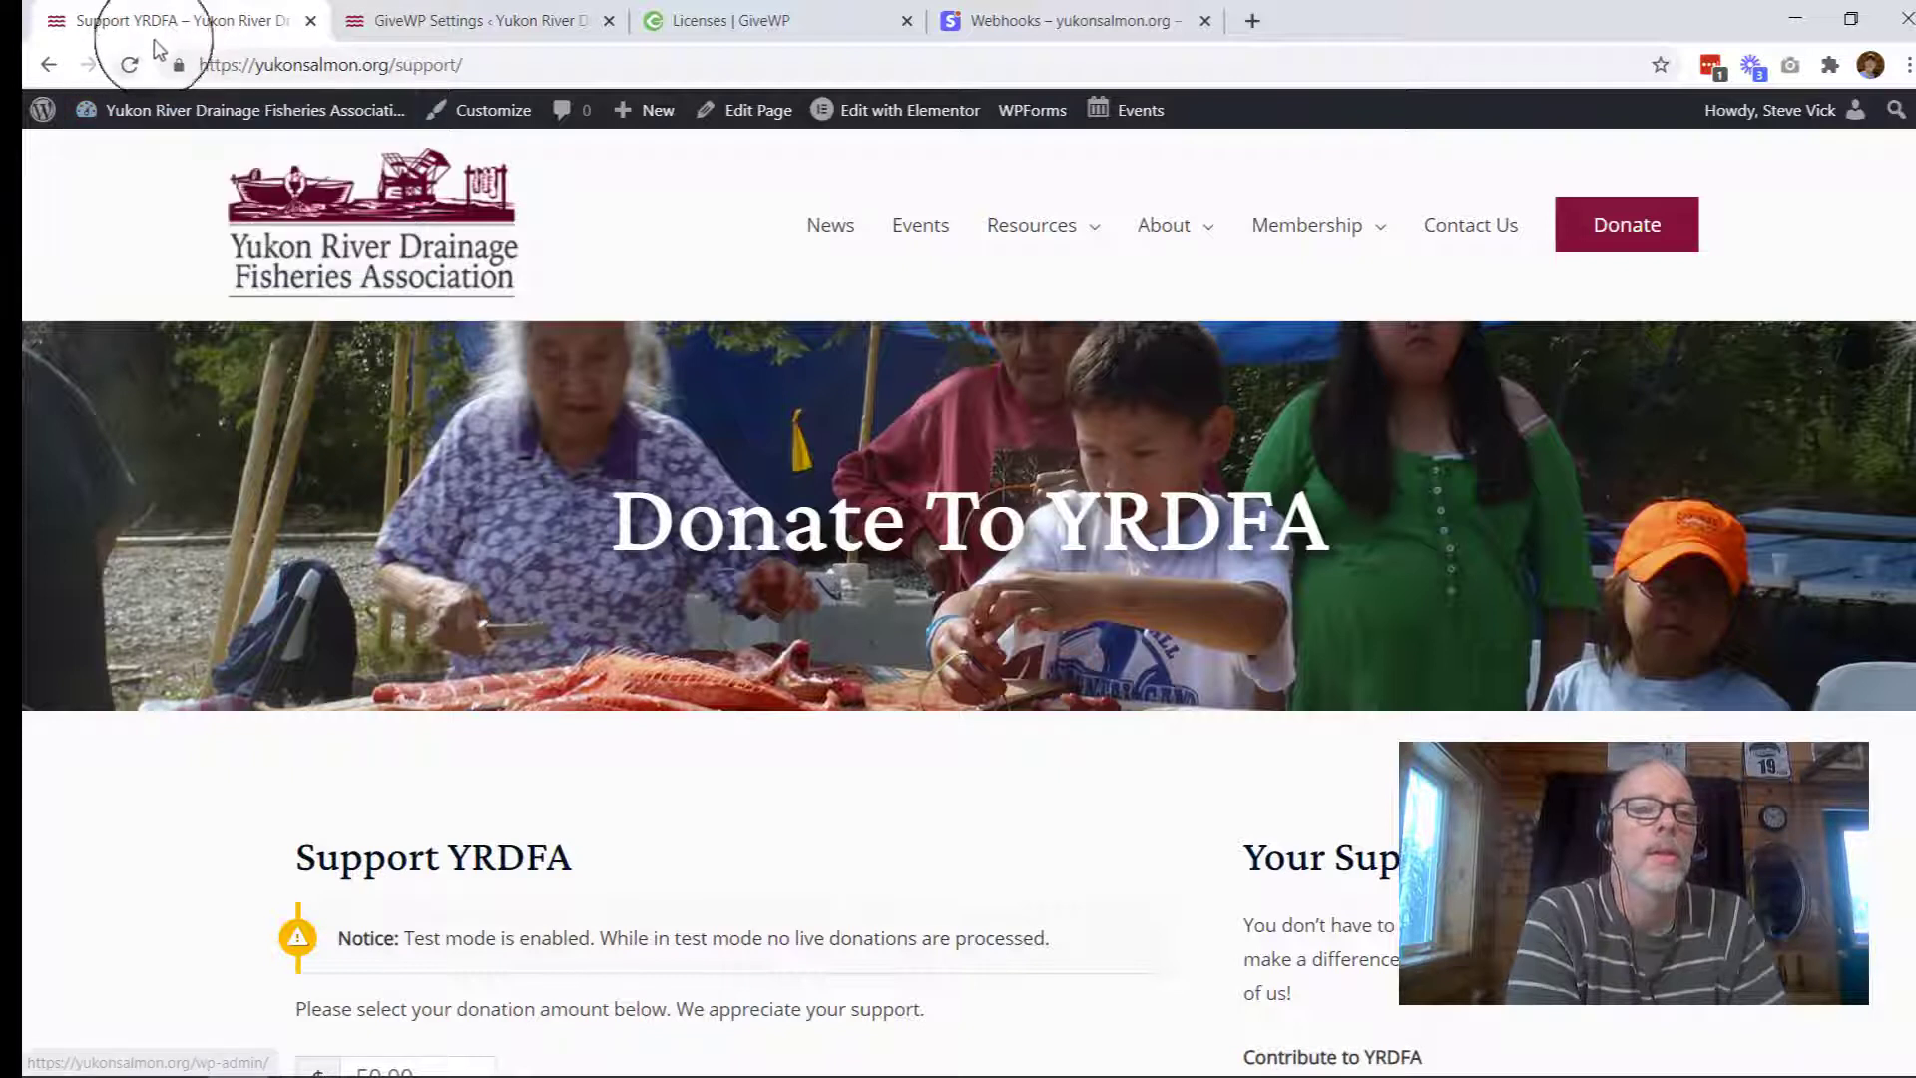
{"action": "left_click", "coordinate": [129, 64]}
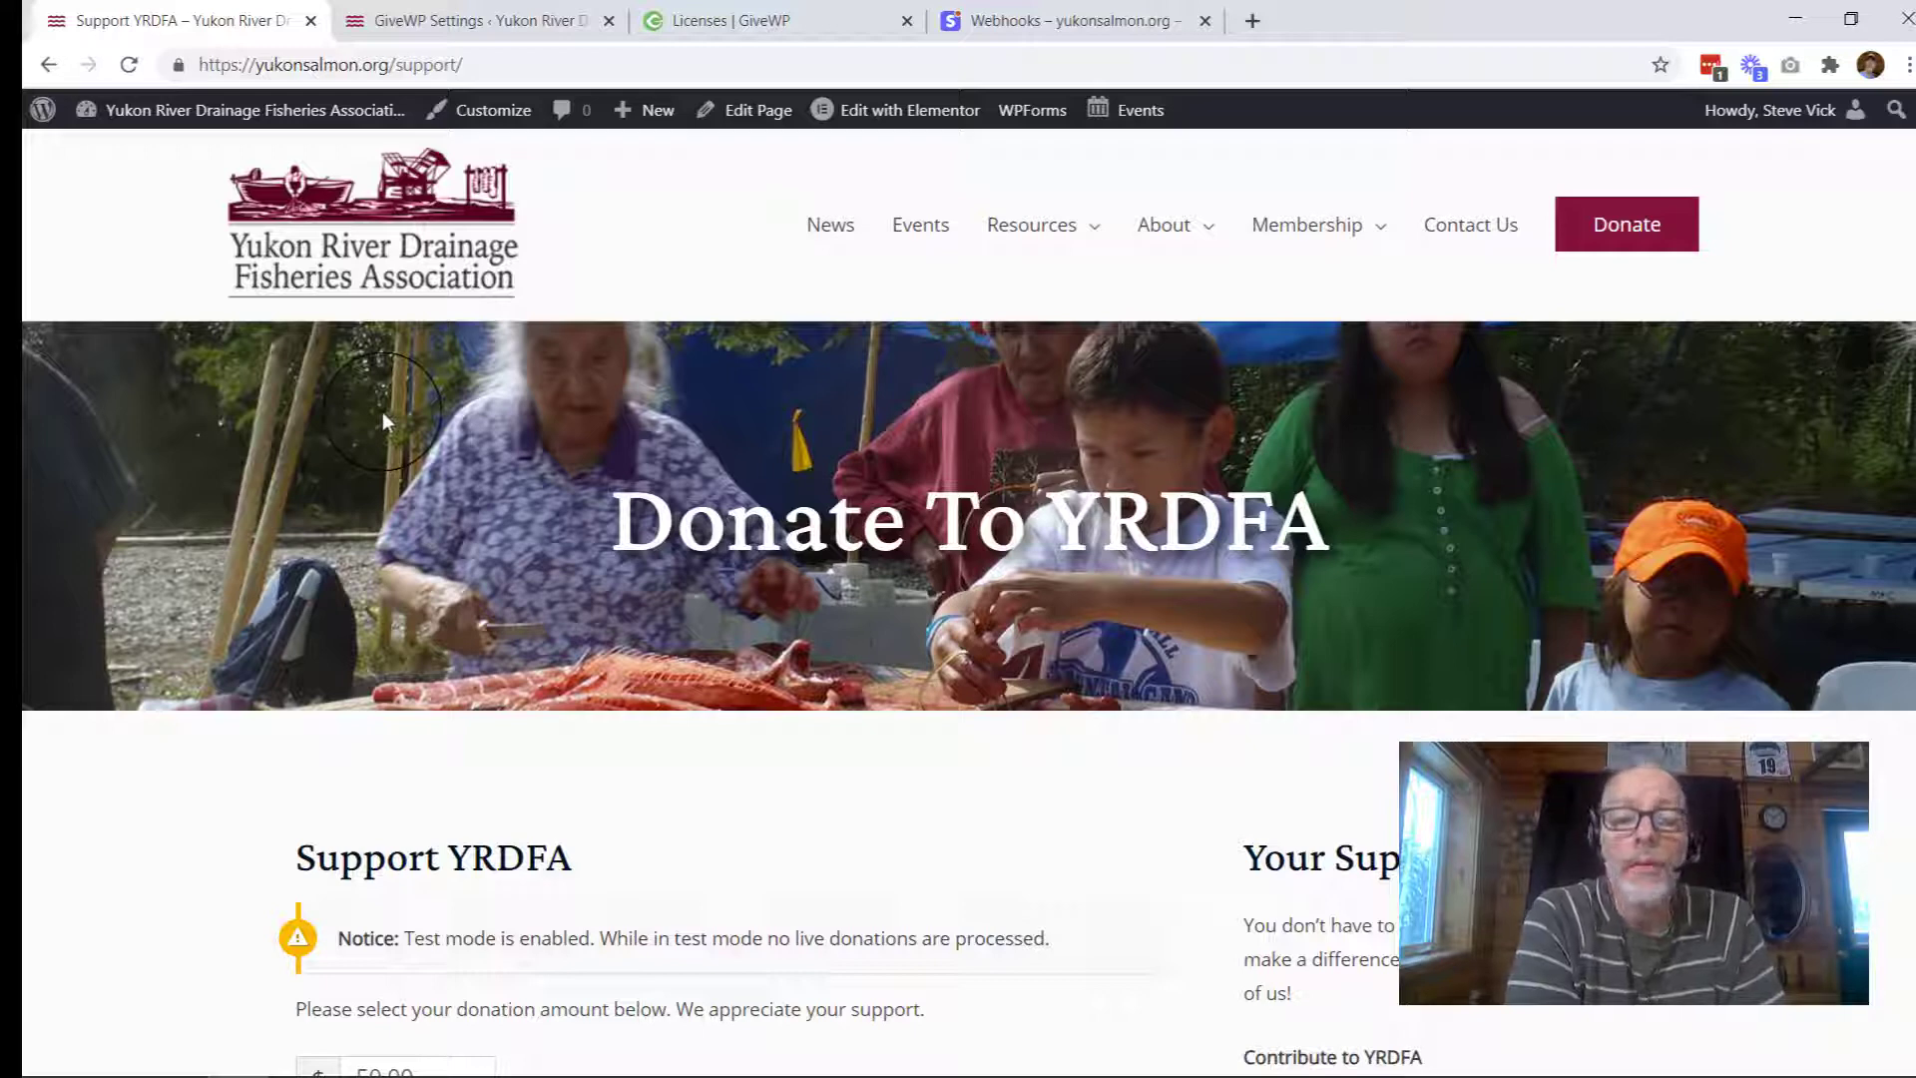
{"action": "scroll", "coordinate": [381, 411], "scroll_direction": "down", "scroll_amount": 2}
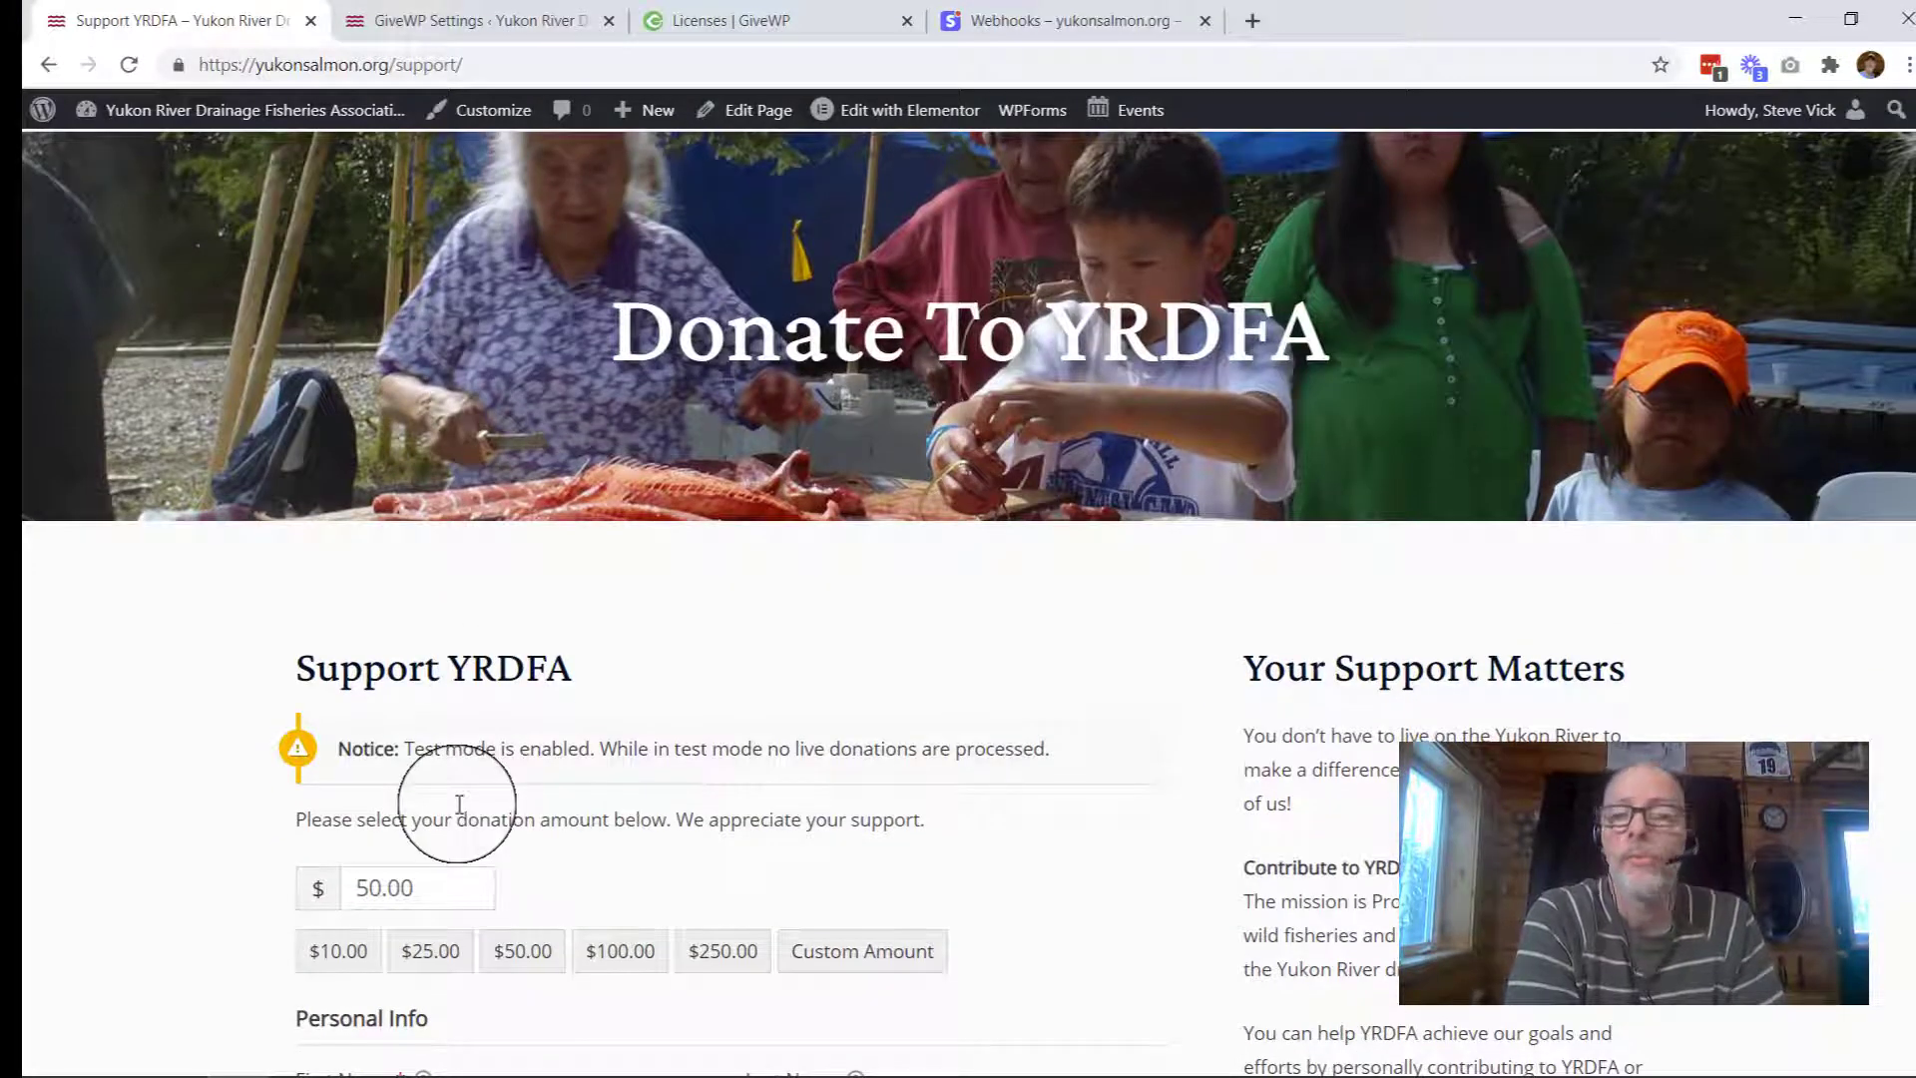
{"action": "scroll", "coordinate": [459, 805], "scroll_direction": "down", "scroll_amount": 5}
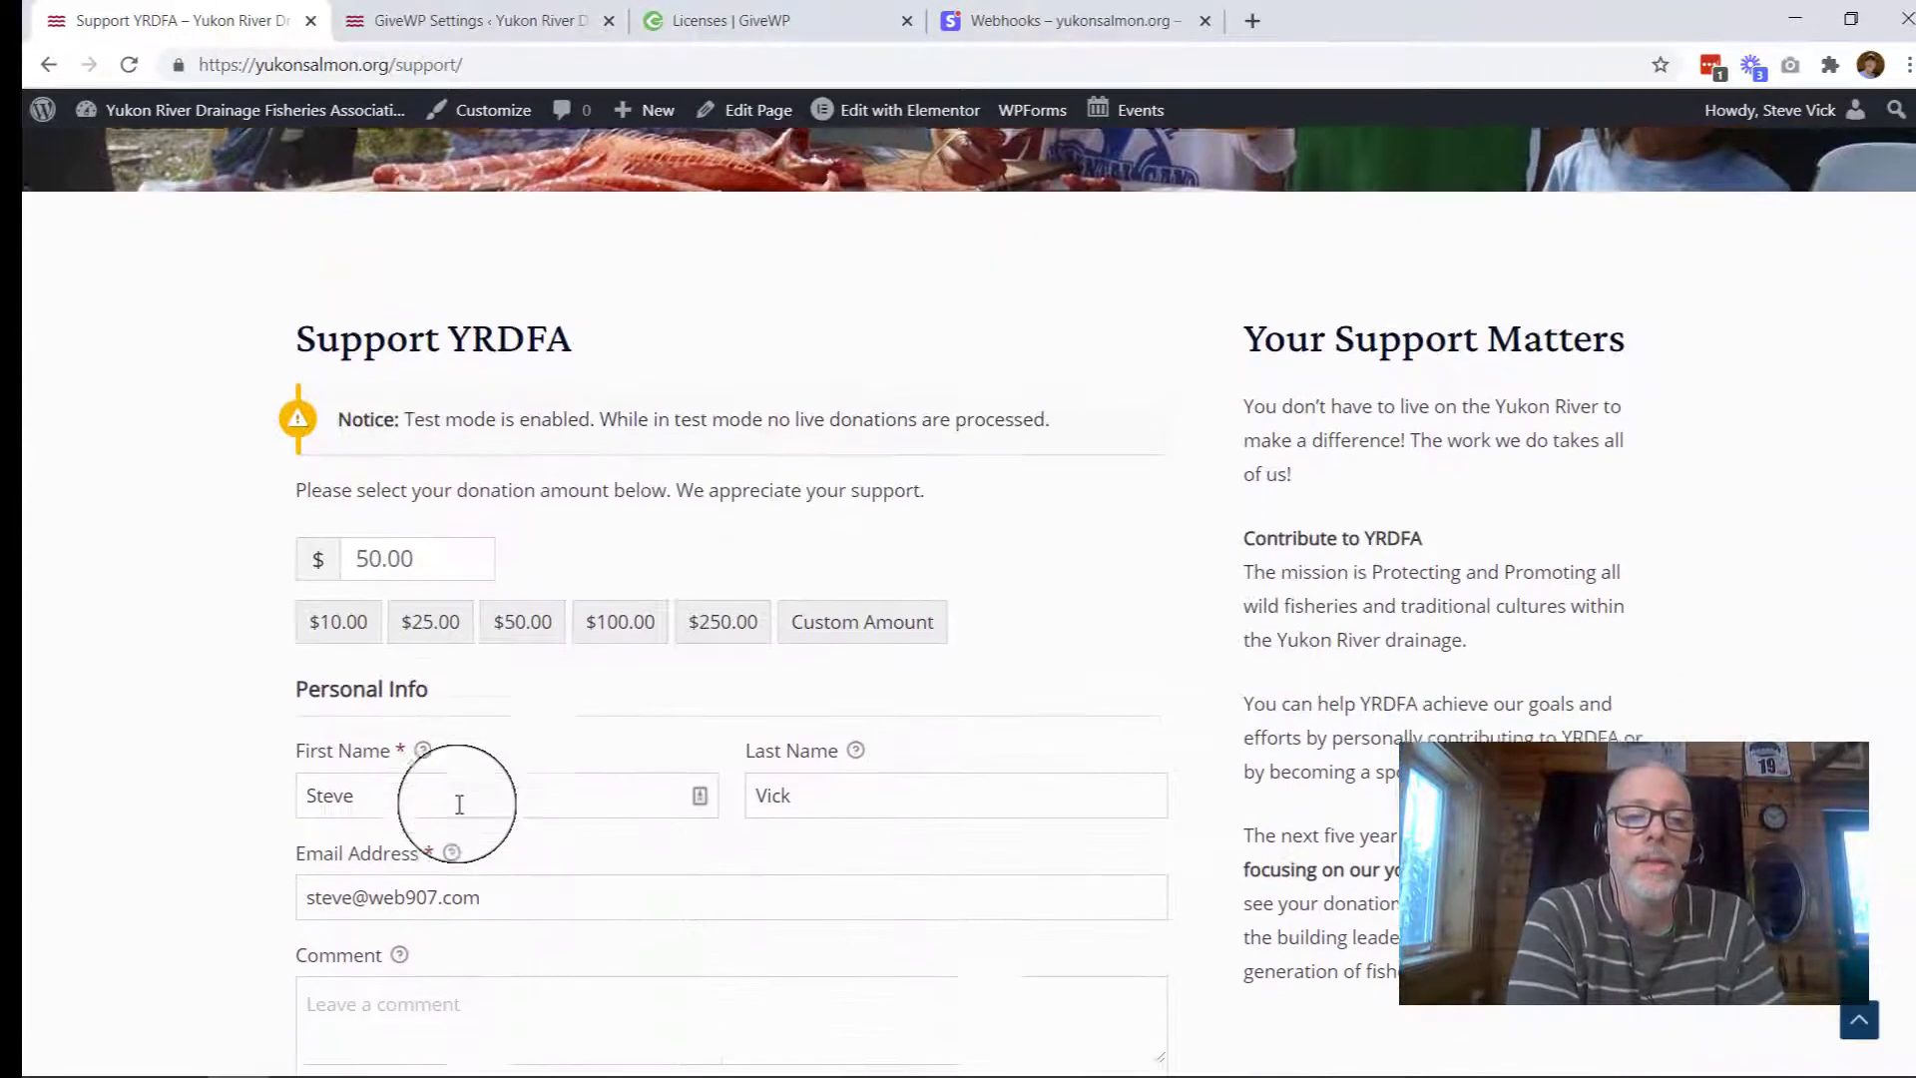
{"action": "scroll", "coordinate": [459, 805], "scroll_direction": "down", "scroll_amount": 1}
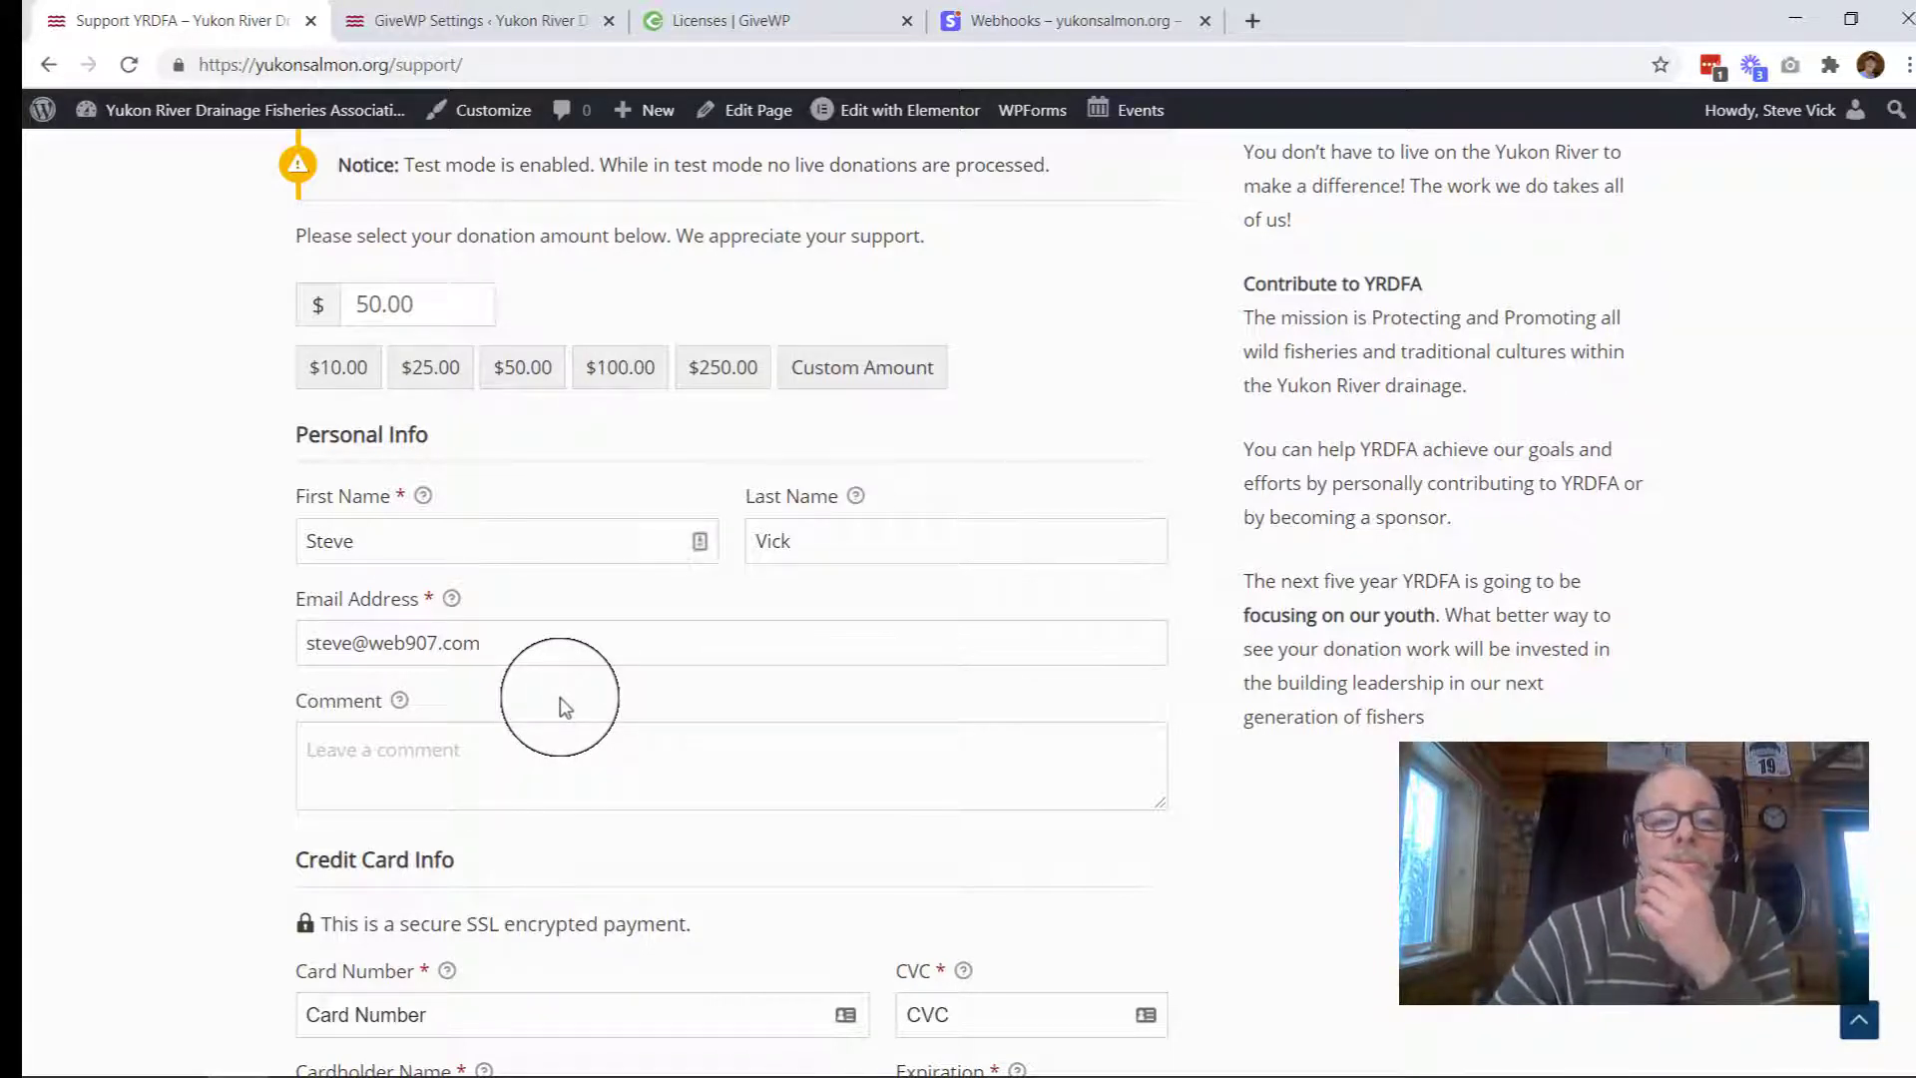
{"action": "scroll", "coordinate": [562, 707], "scroll_direction": "down", "scroll_amount": 7}
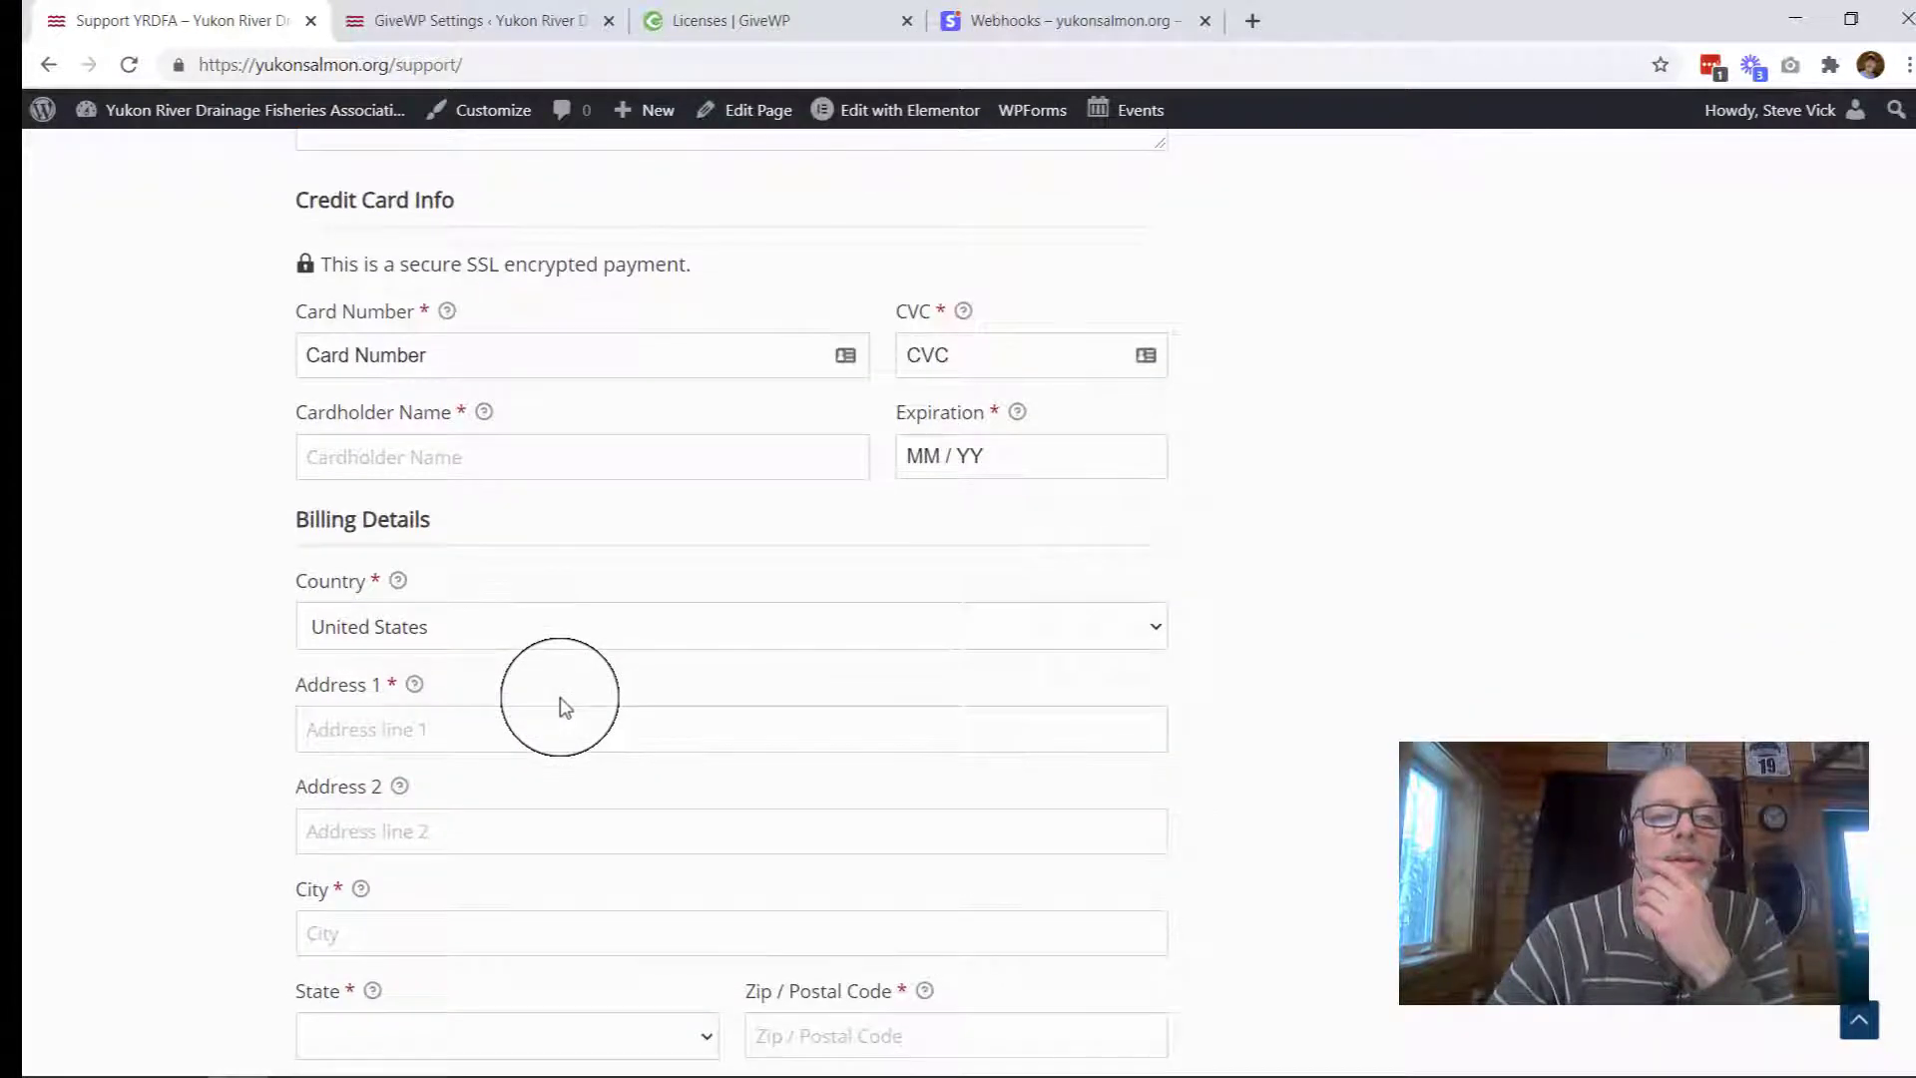
{"action": "left_click", "coordinate": [512, 356]}
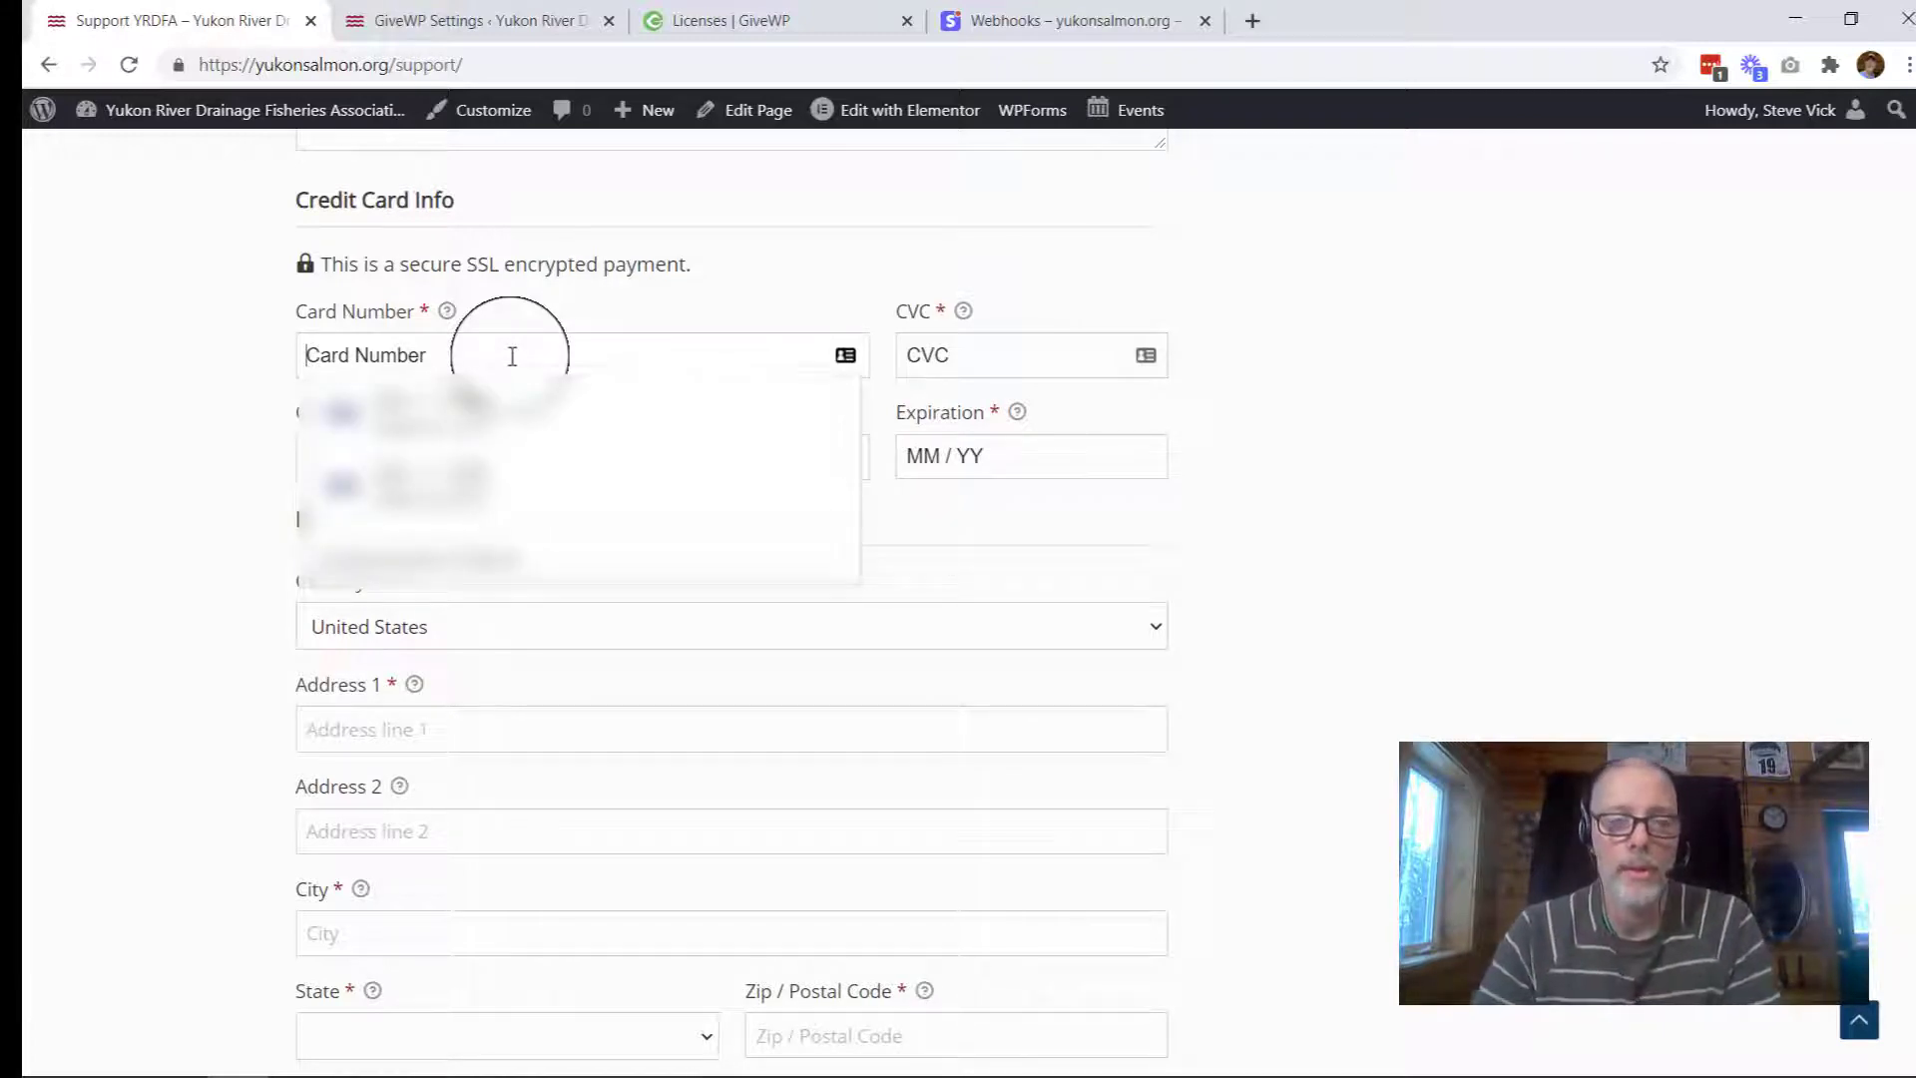
{"action": "type", "text": "4242"}
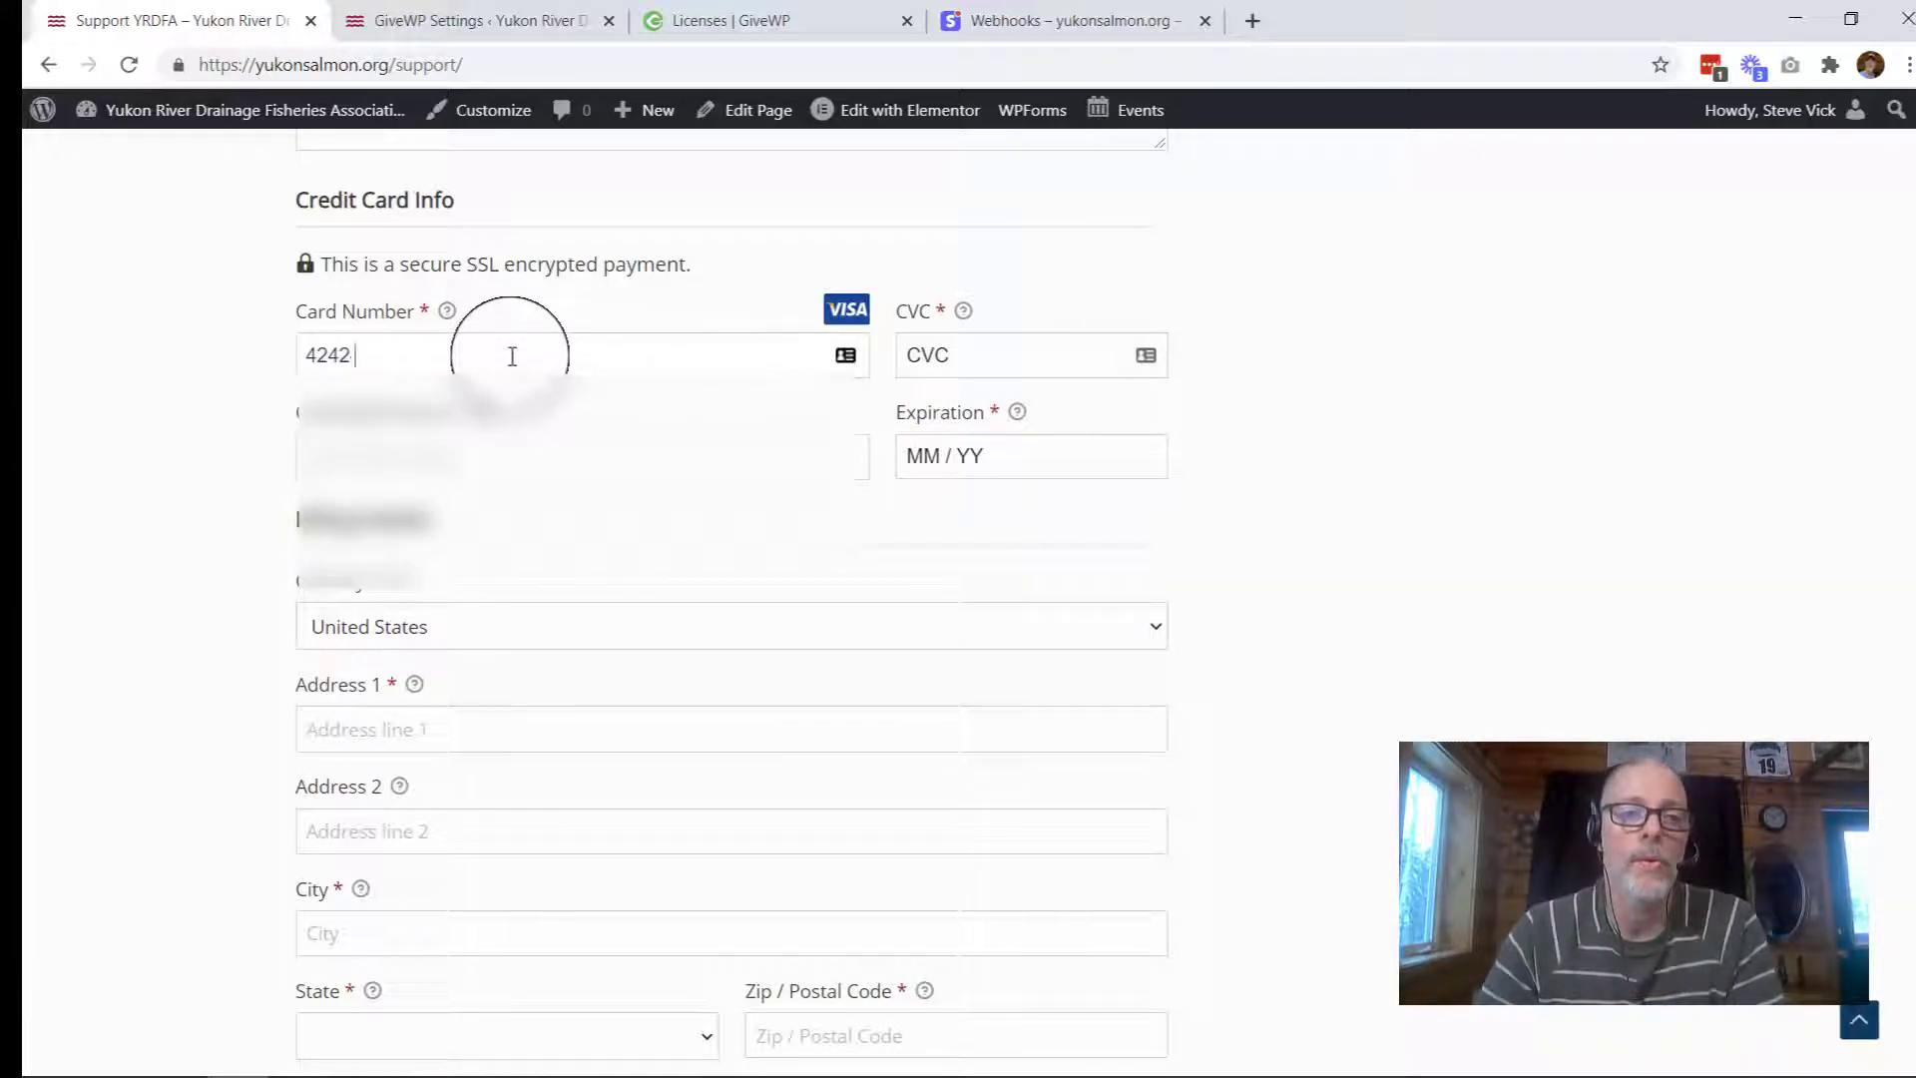
{"action": "type", "text": " 4242 4242 42"}
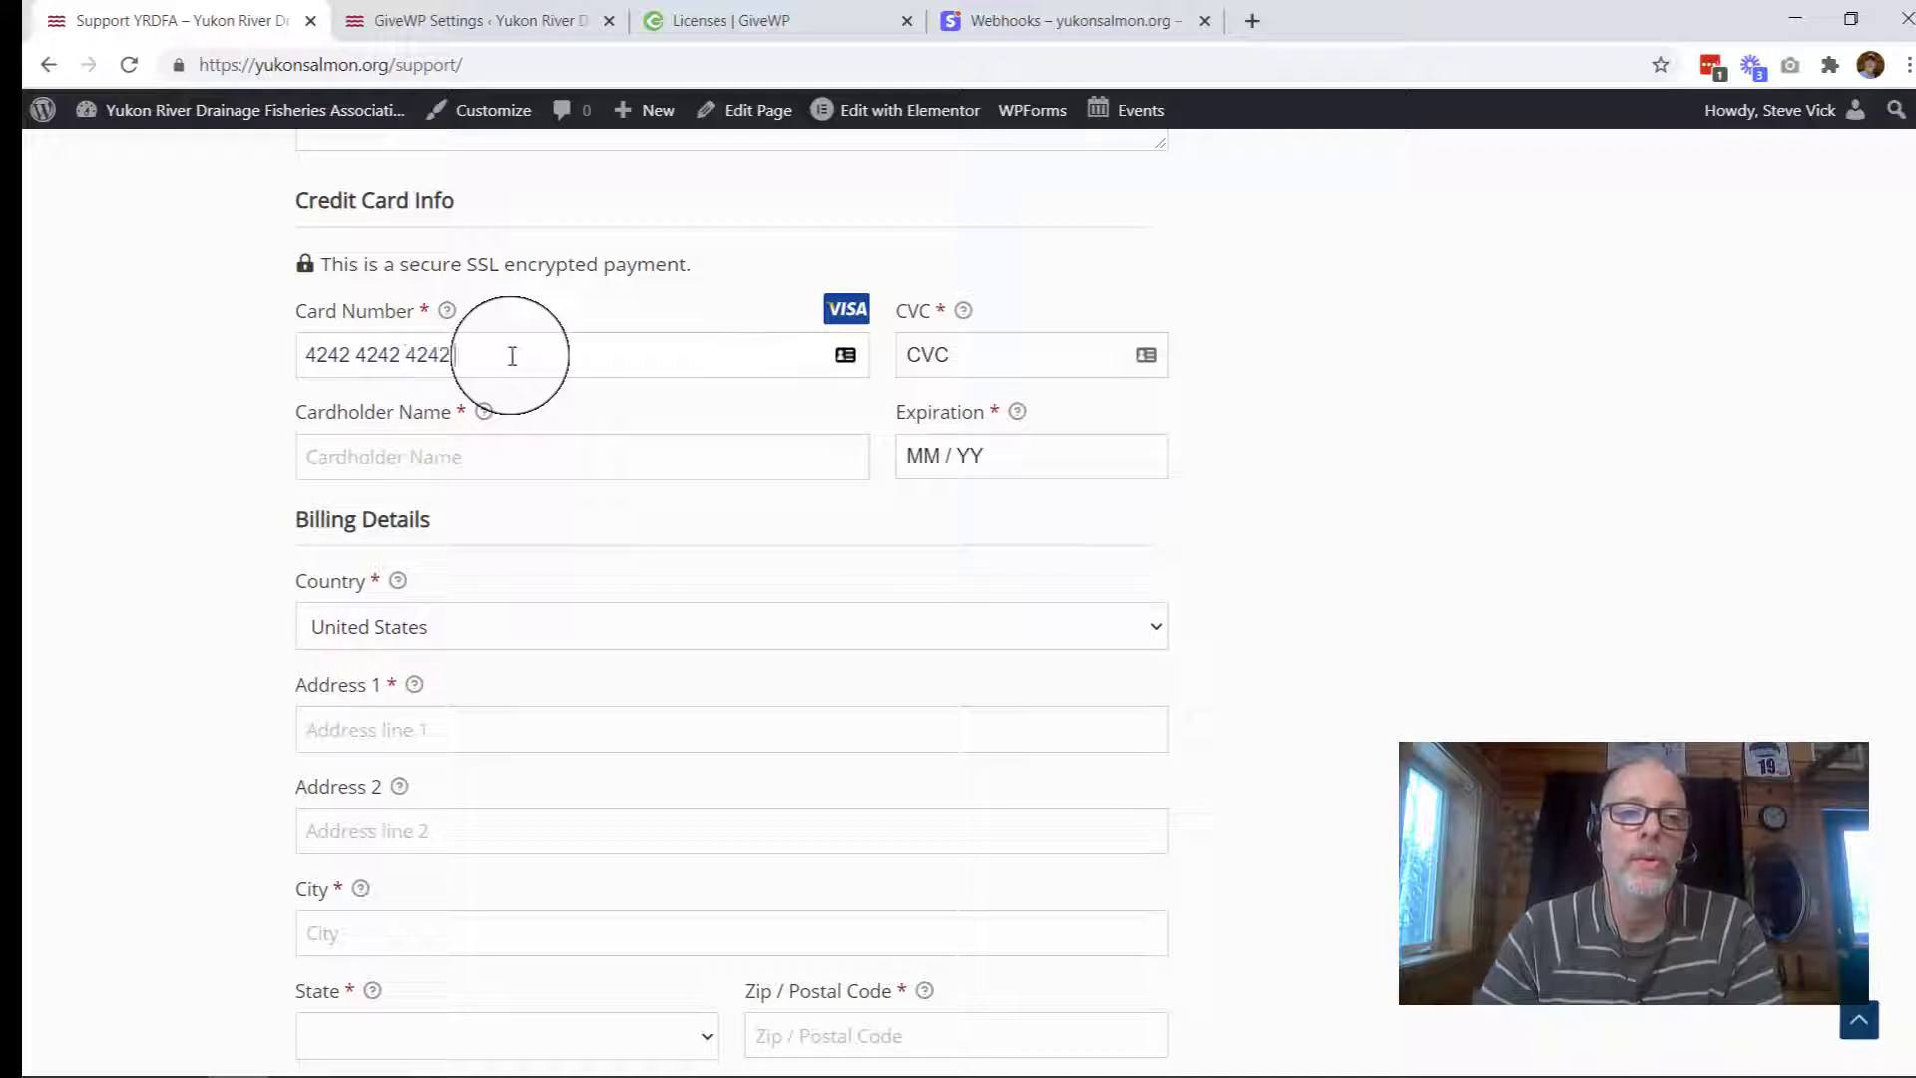
{"action": "type", "text": "42"}
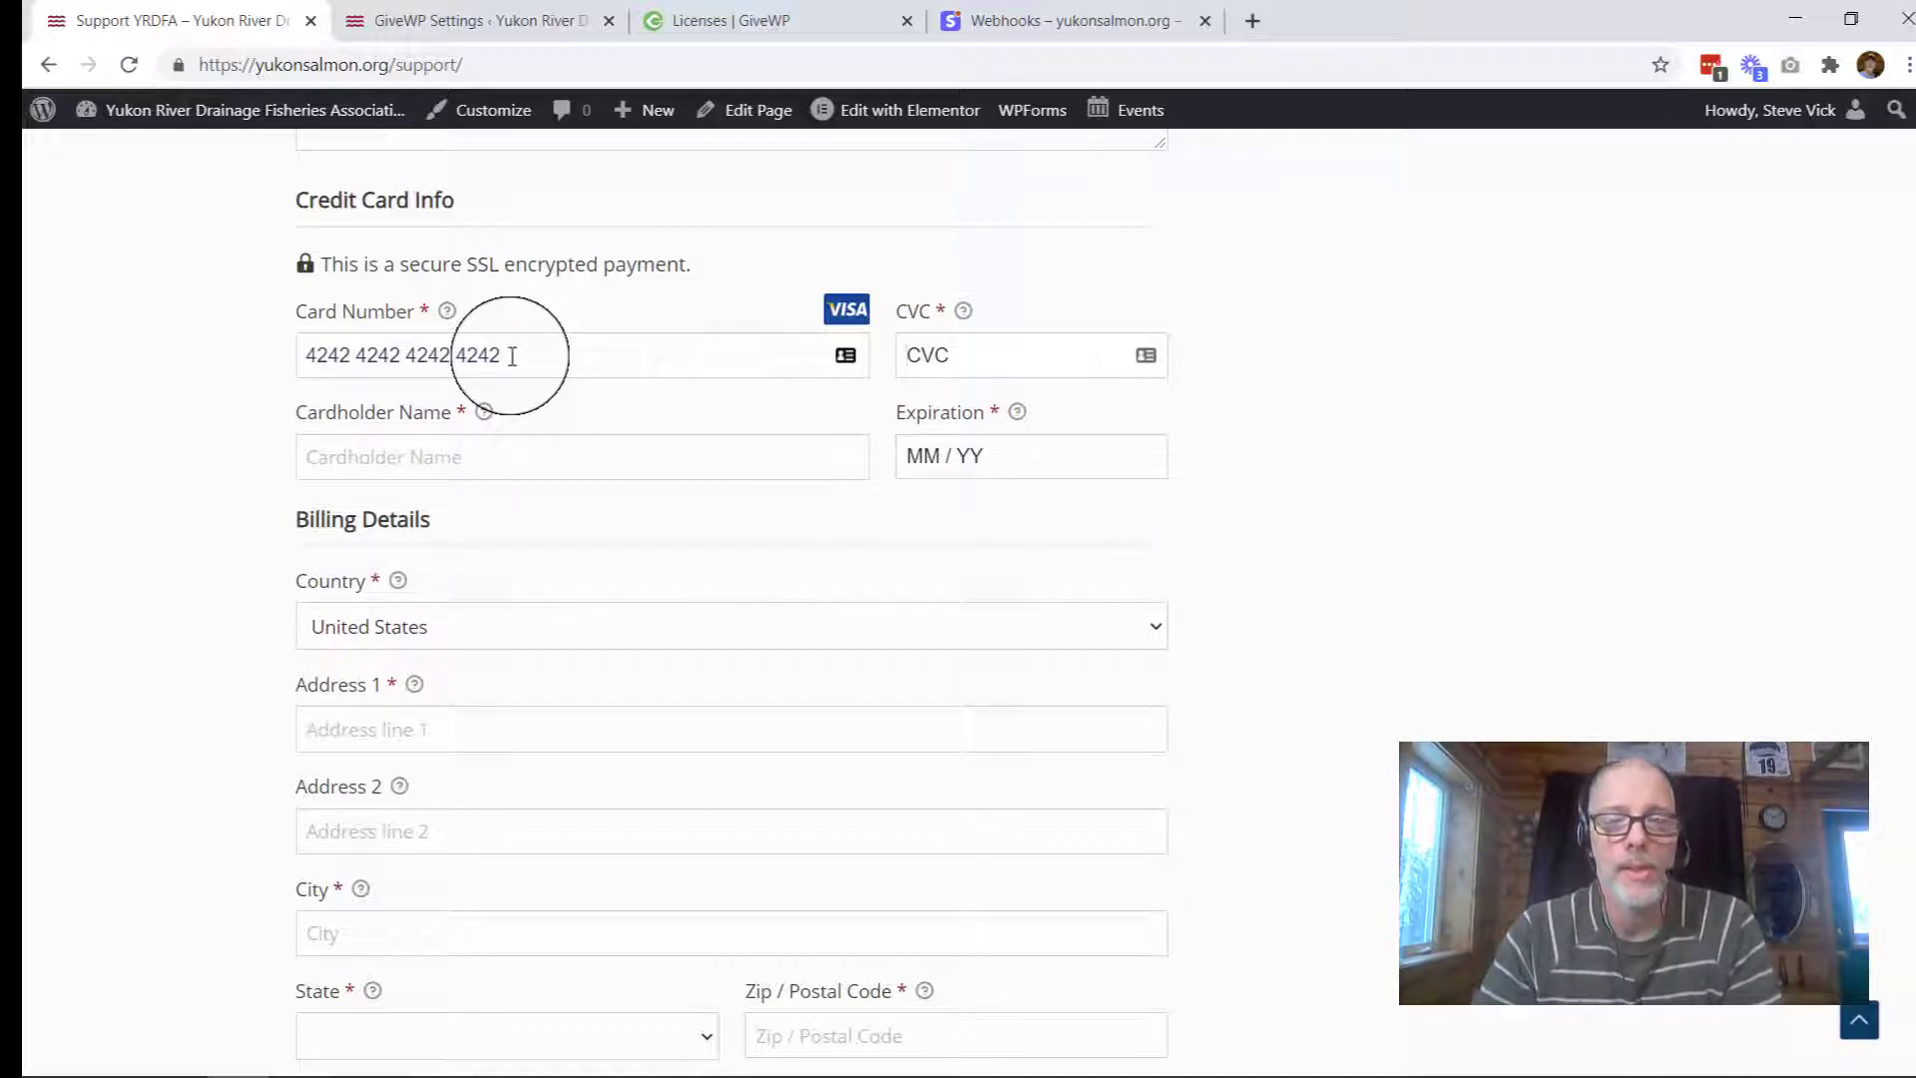
{"action": "key", "text": "Tab"}
{"action": "type", "text": "123"}
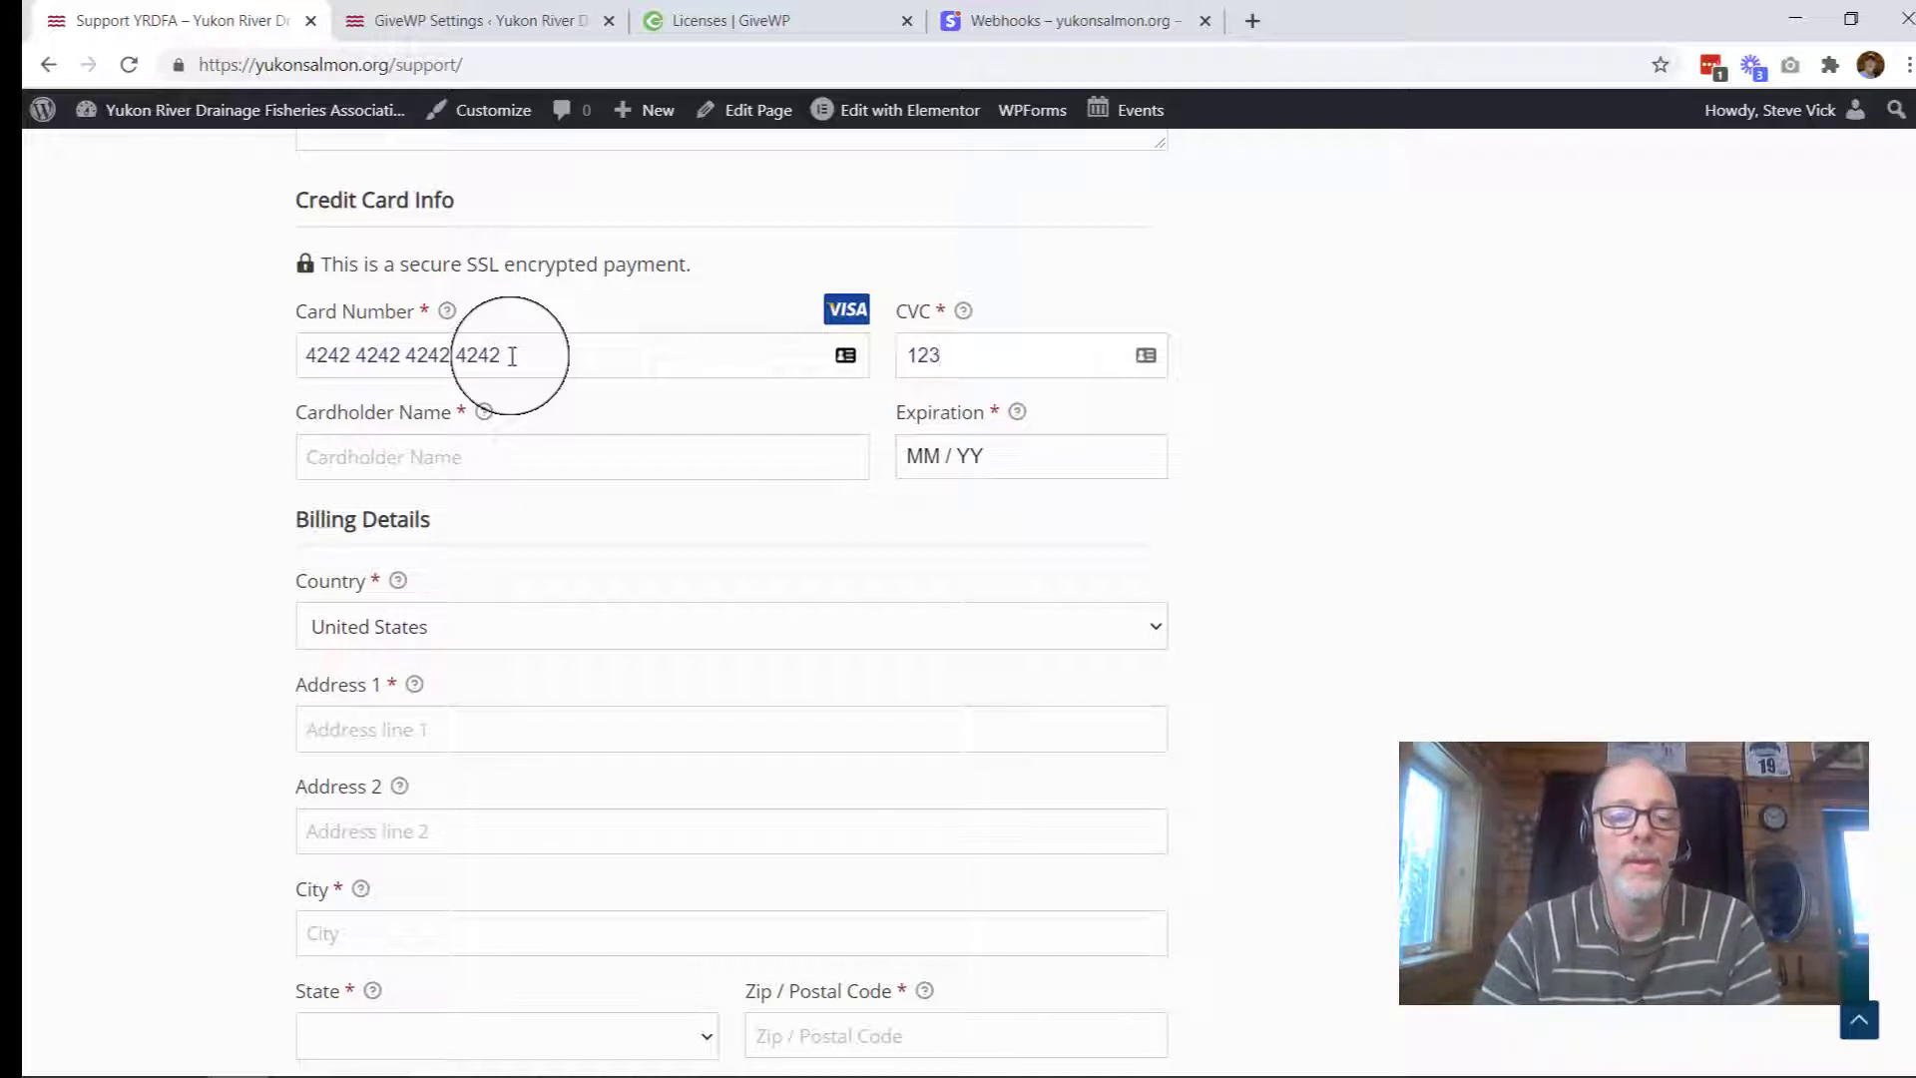
{"action": "left_click", "coordinate": [410, 471]}
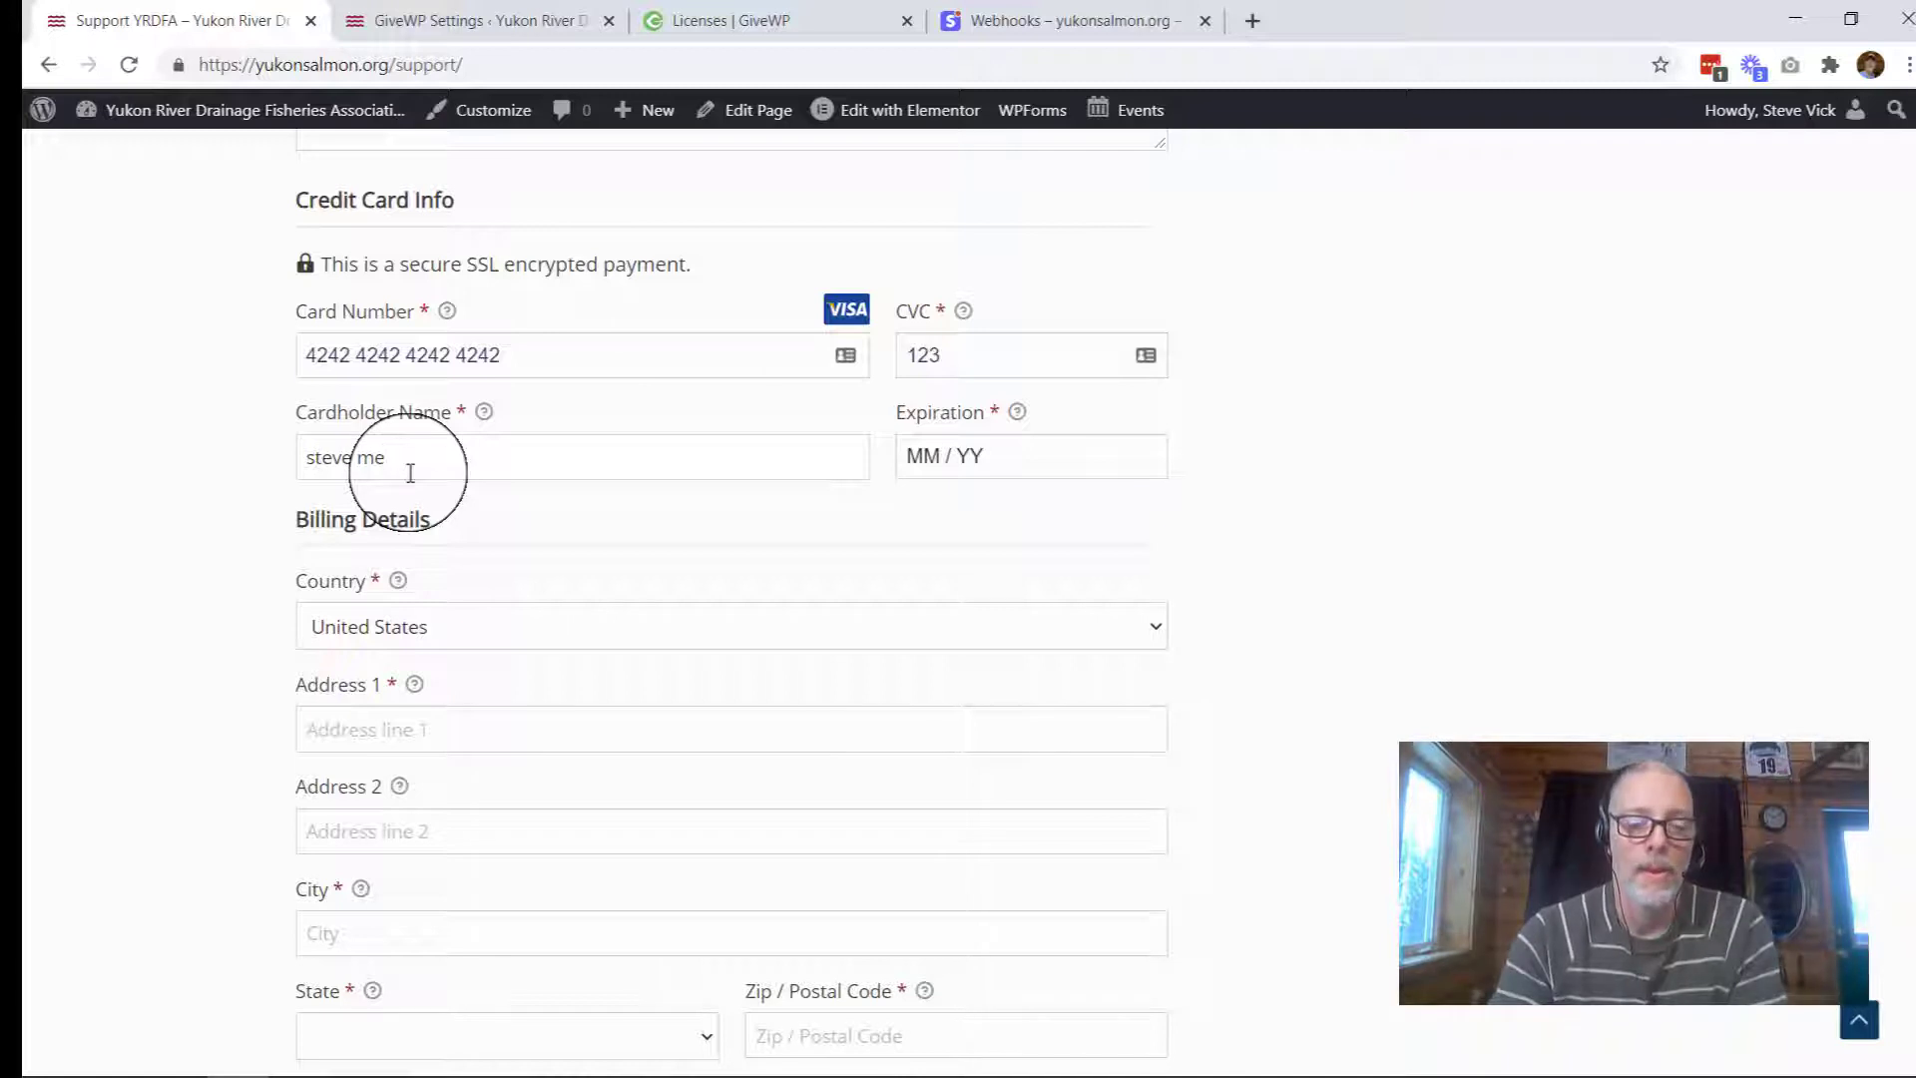
{"action": "key", "text": "Tab"}
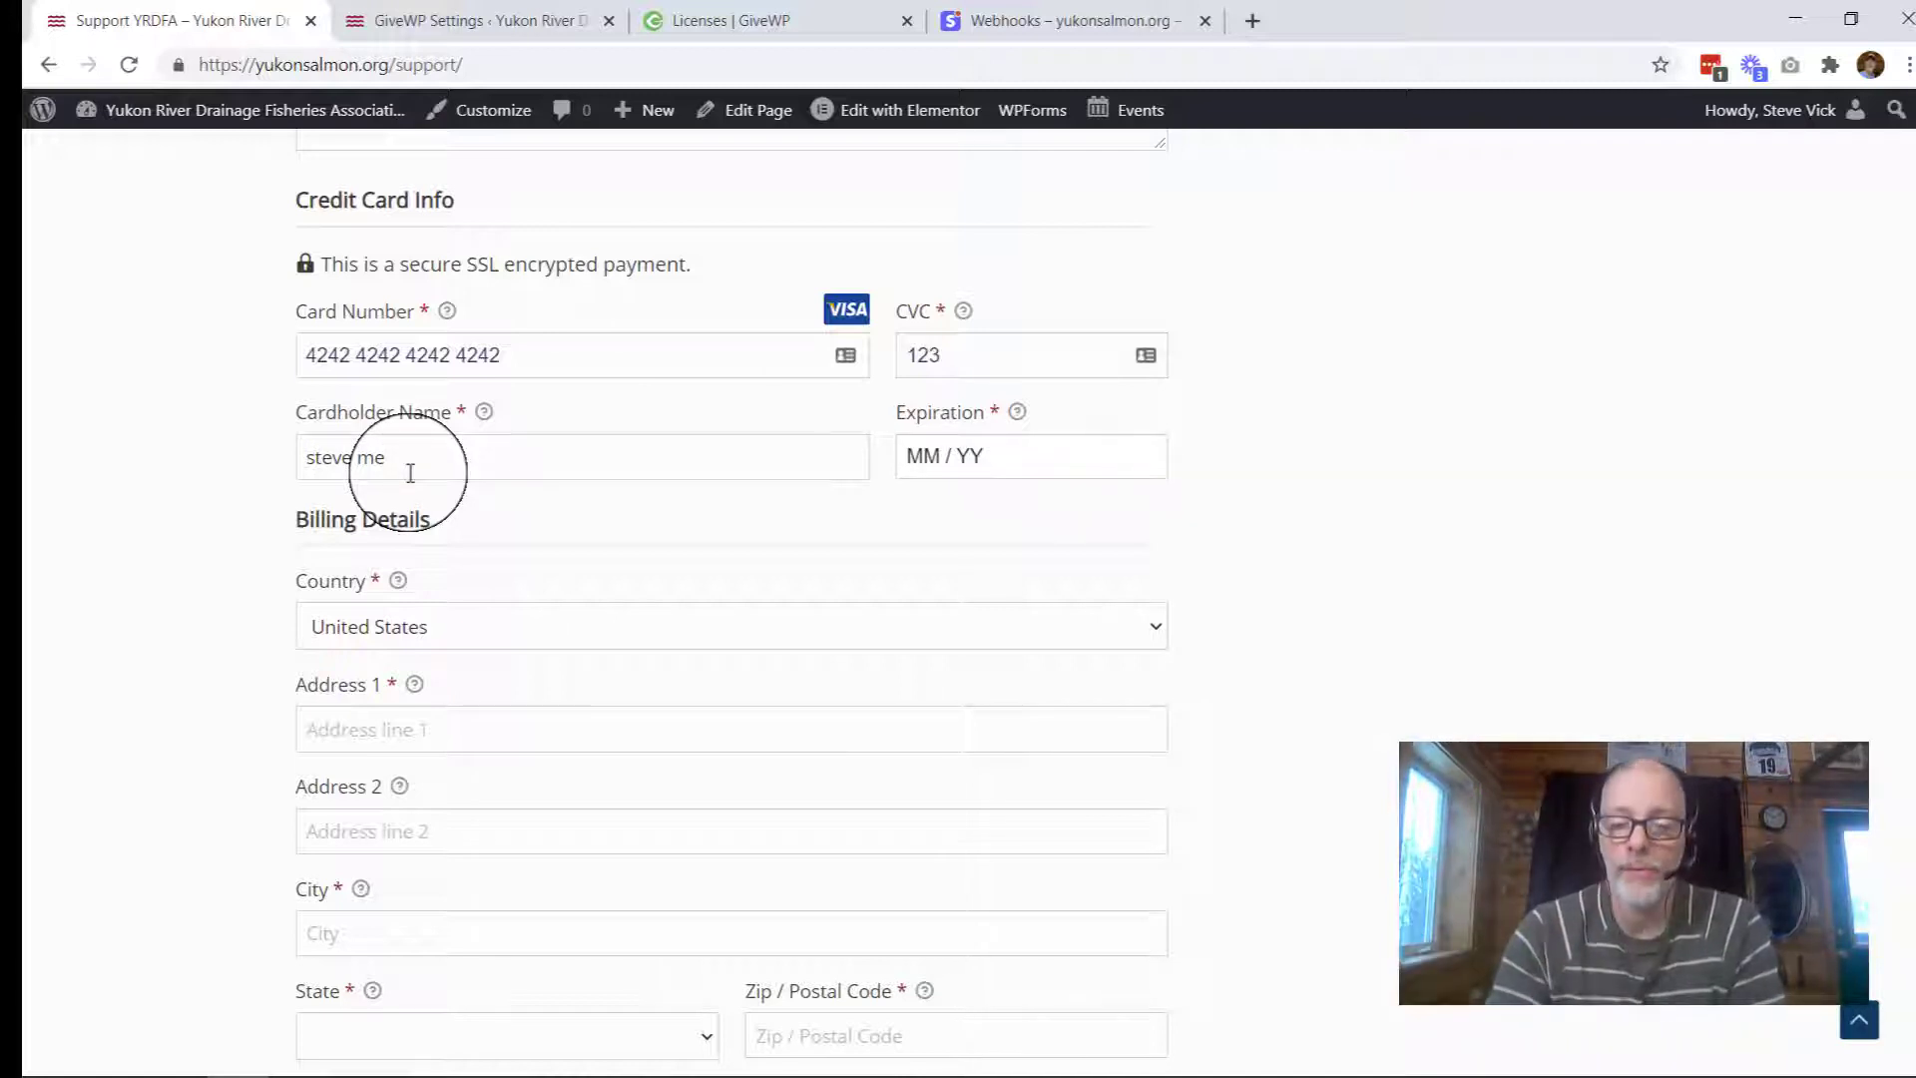
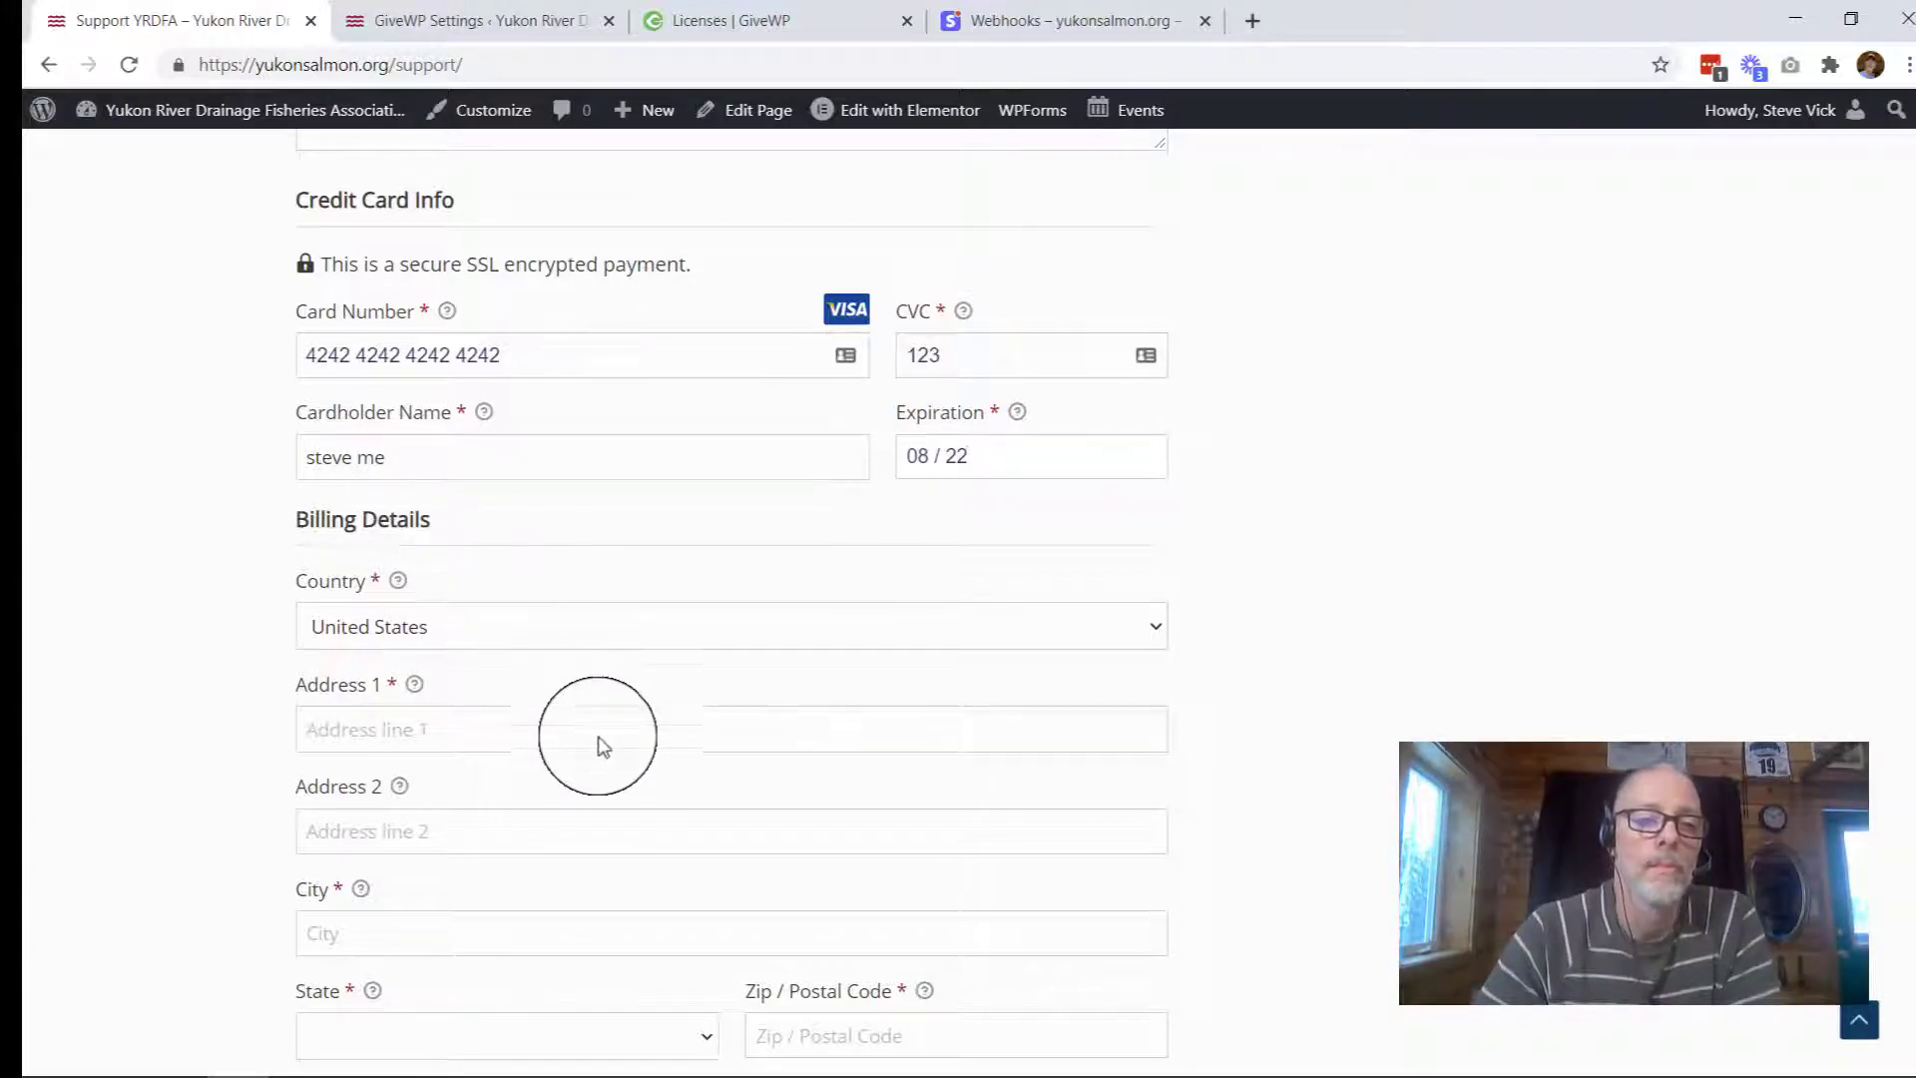
Step: Autofill the billing address from a saved address and submit the $50 donation
{"action": "scroll", "coordinate": [603, 740], "scroll_direction": "down", "scroll_amount": 1}
{"action": "scroll", "coordinate": [603, 740], "scroll_direction": "down", "scroll_amount": 2}
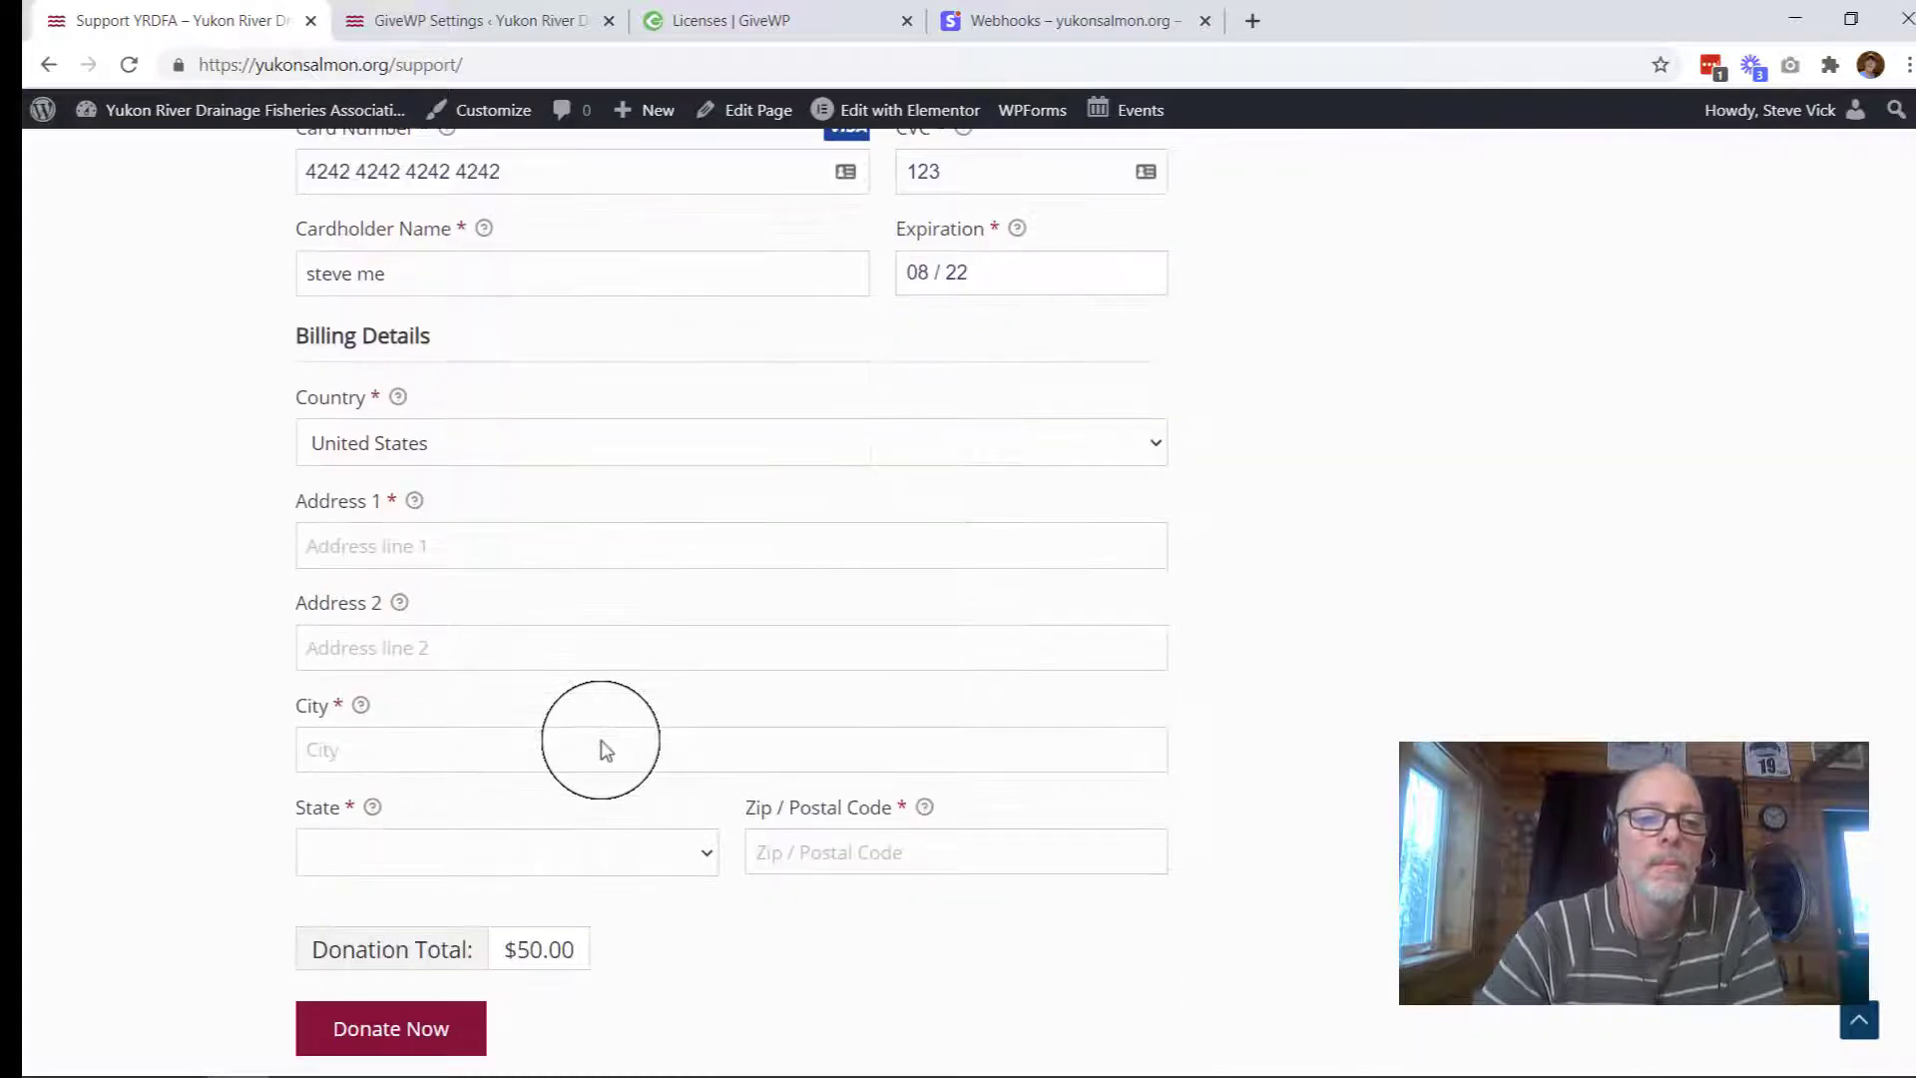
{"action": "left_click", "coordinate": [522, 545]}
{"action": "left_click", "coordinate": [489, 589]}
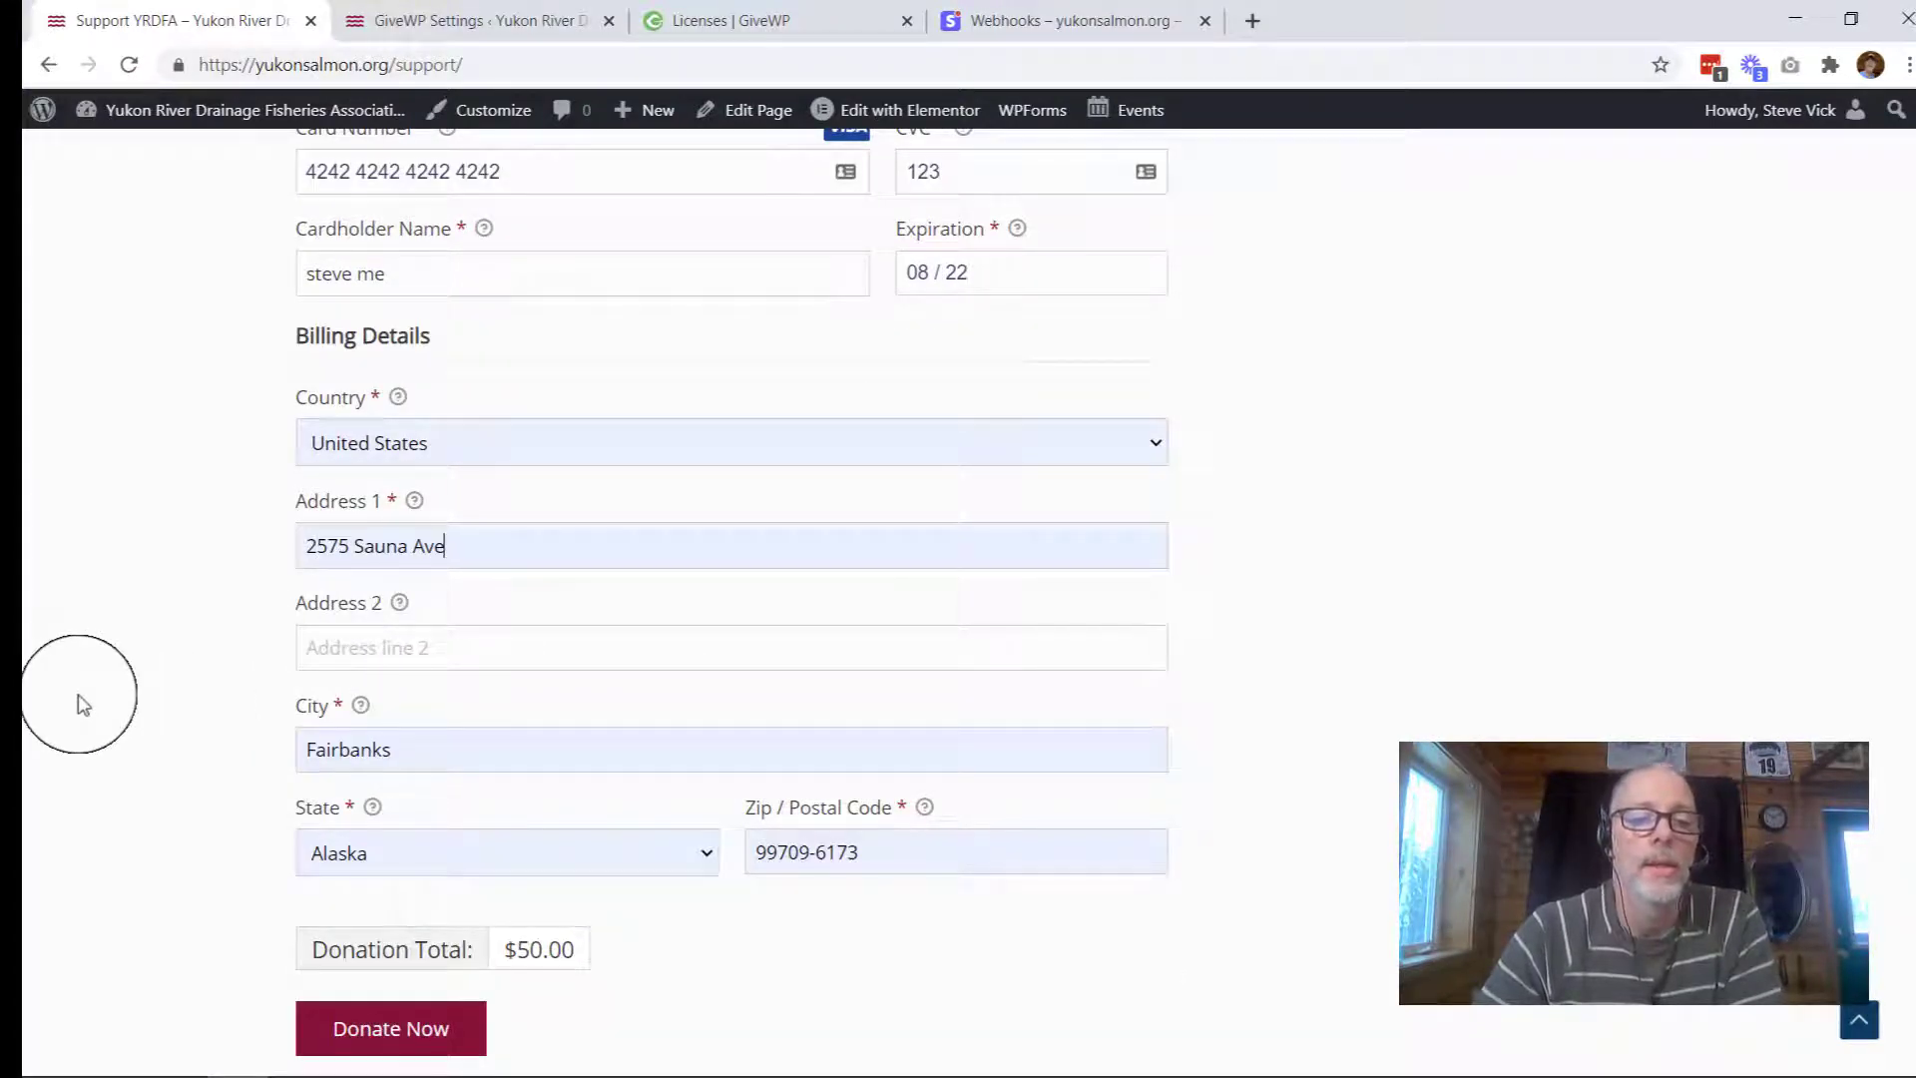
{"action": "left_click", "coordinate": [353, 1036]}
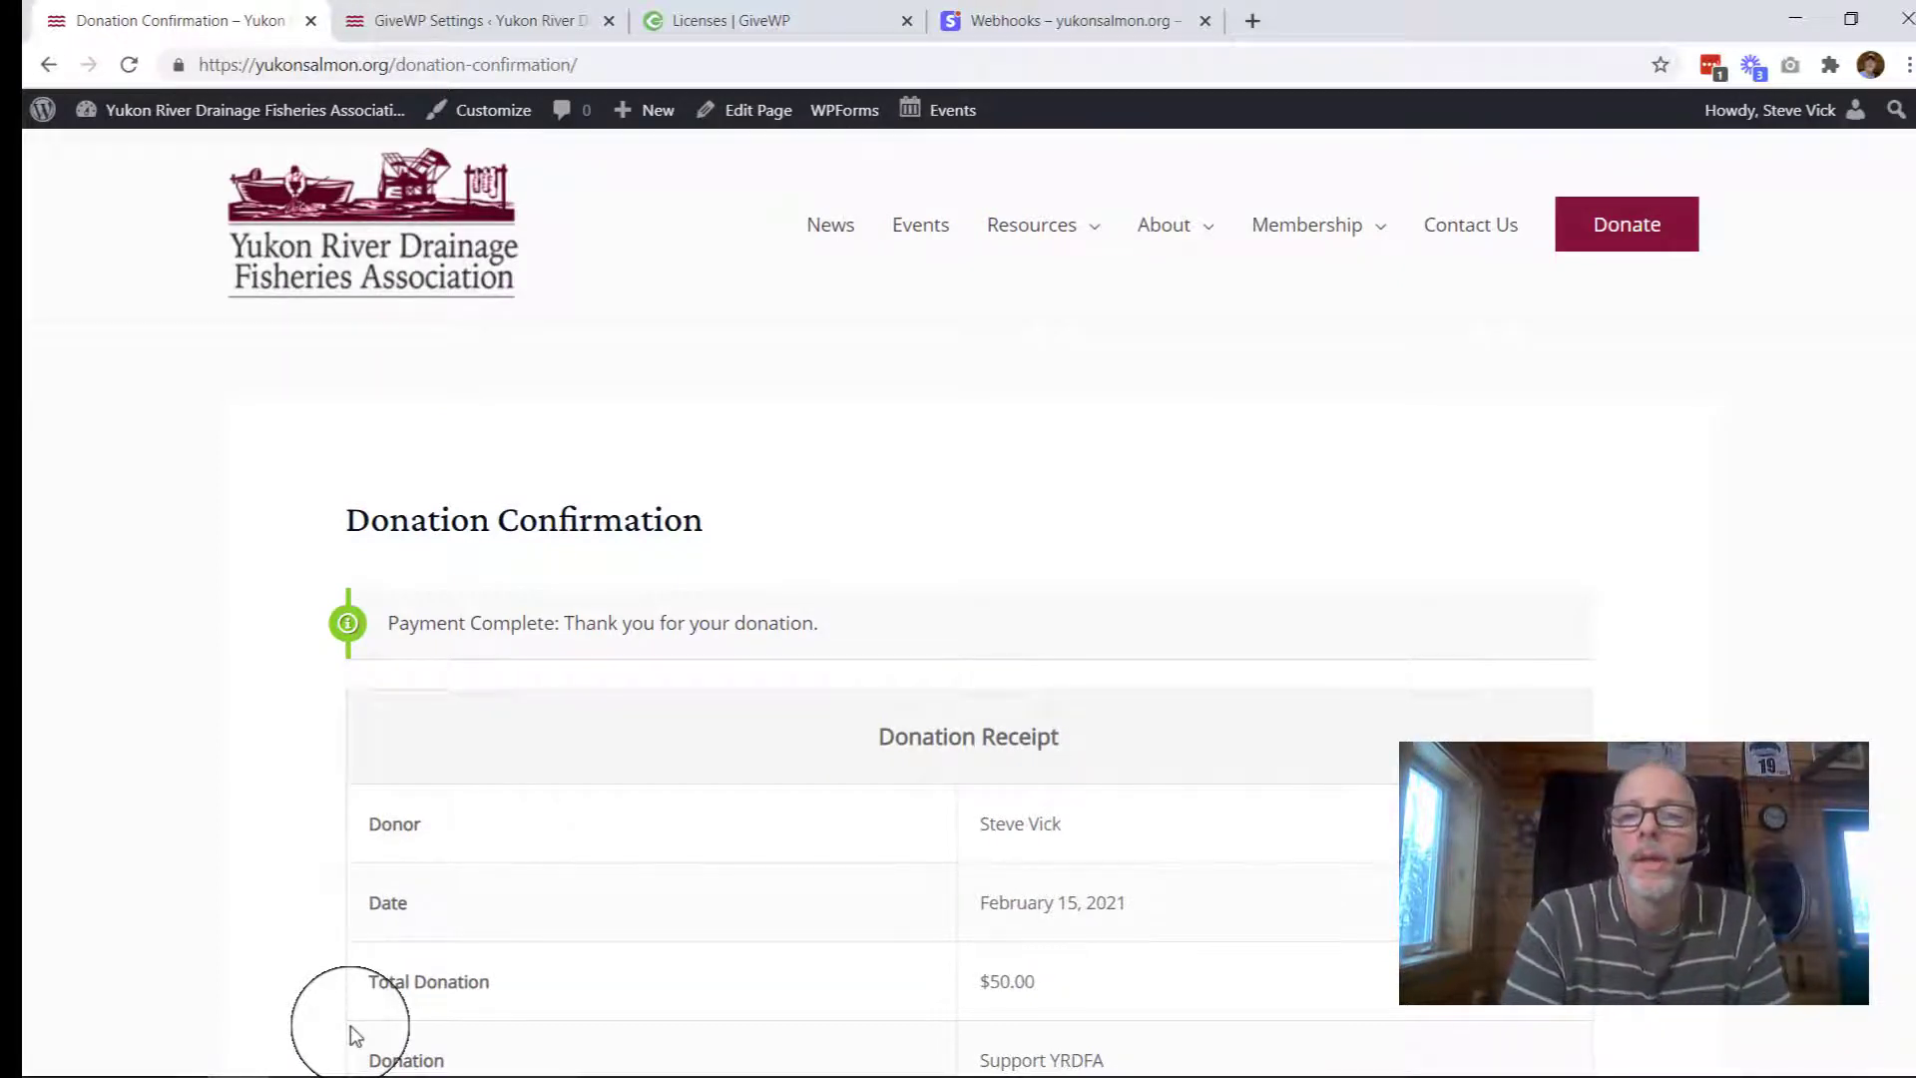
Step: Scroll through the Donation Confirmation receipt for donation ID 1 and back to the top
{"action": "scroll", "coordinate": [354, 1035], "scroll_direction": "down", "scroll_amount": 3}
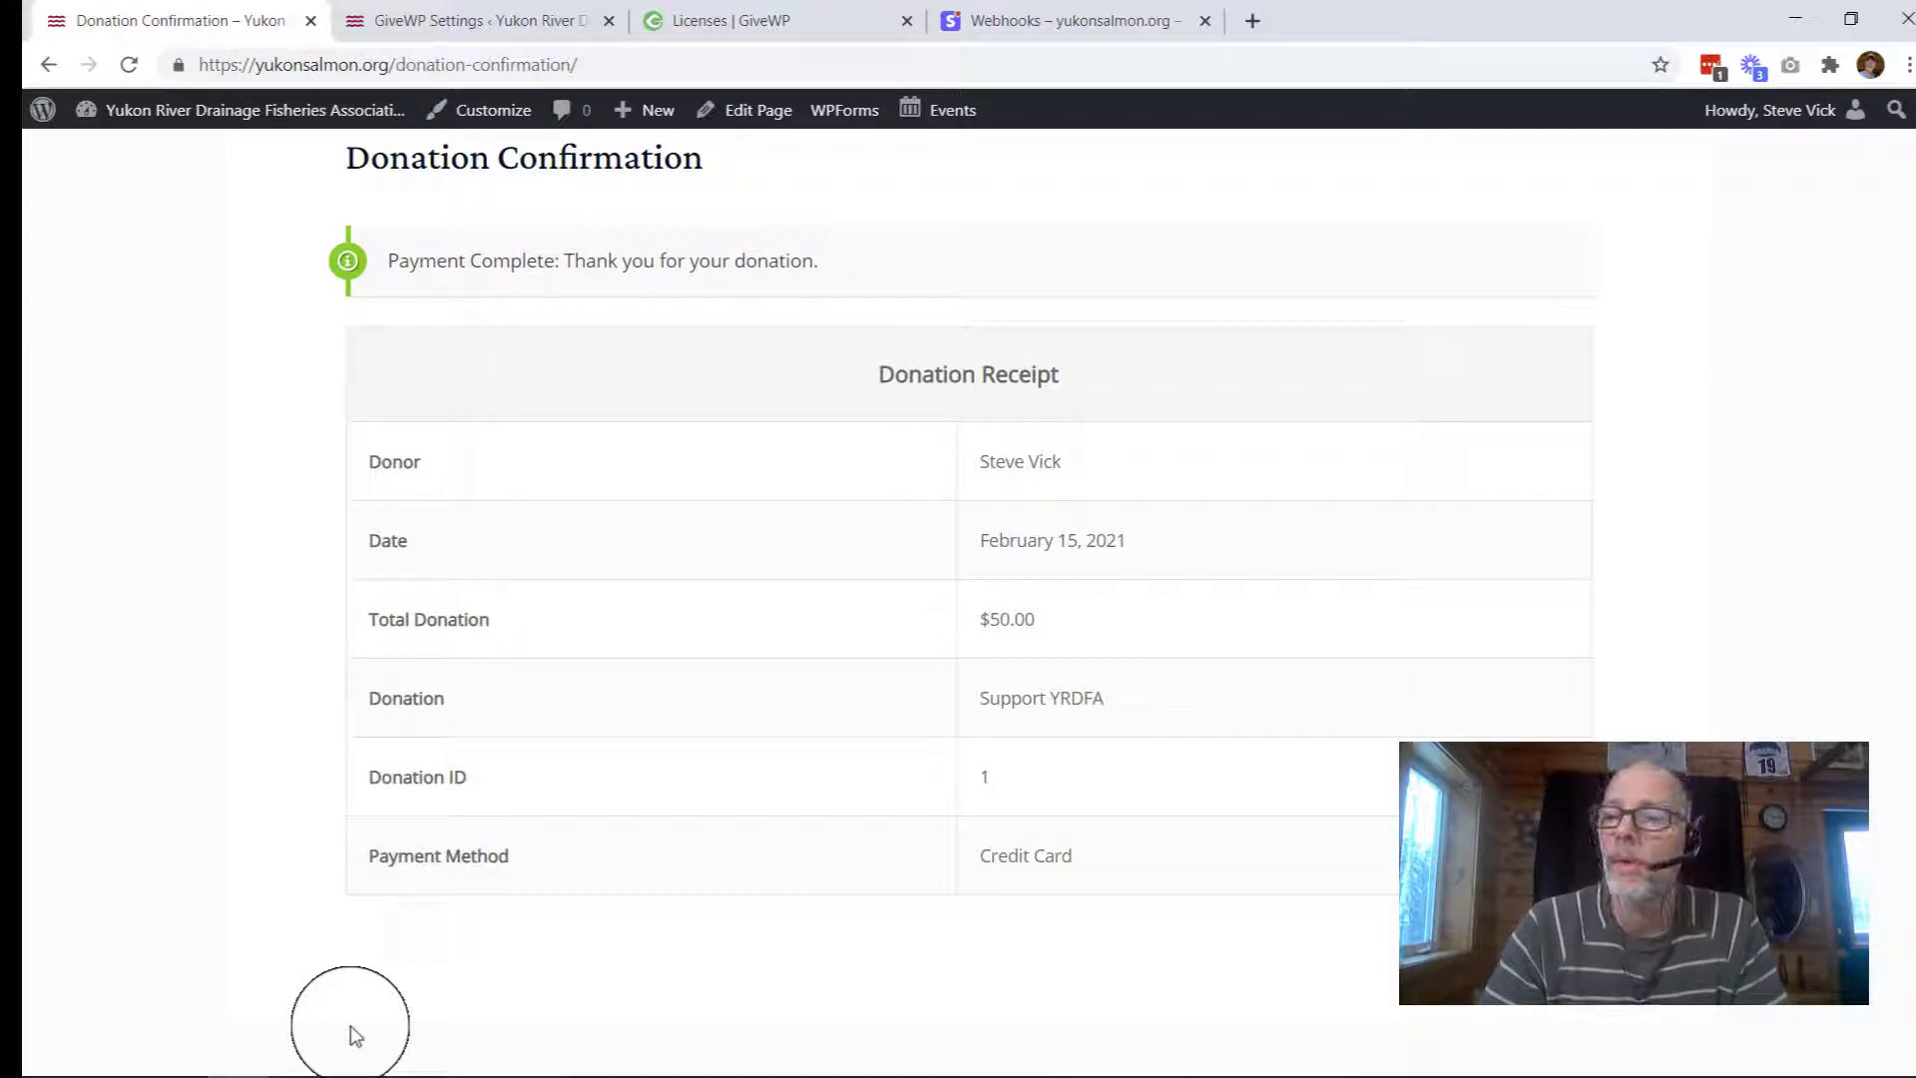
{"action": "scroll", "coordinate": [356, 1036], "scroll_direction": "up", "scroll_amount": 3}
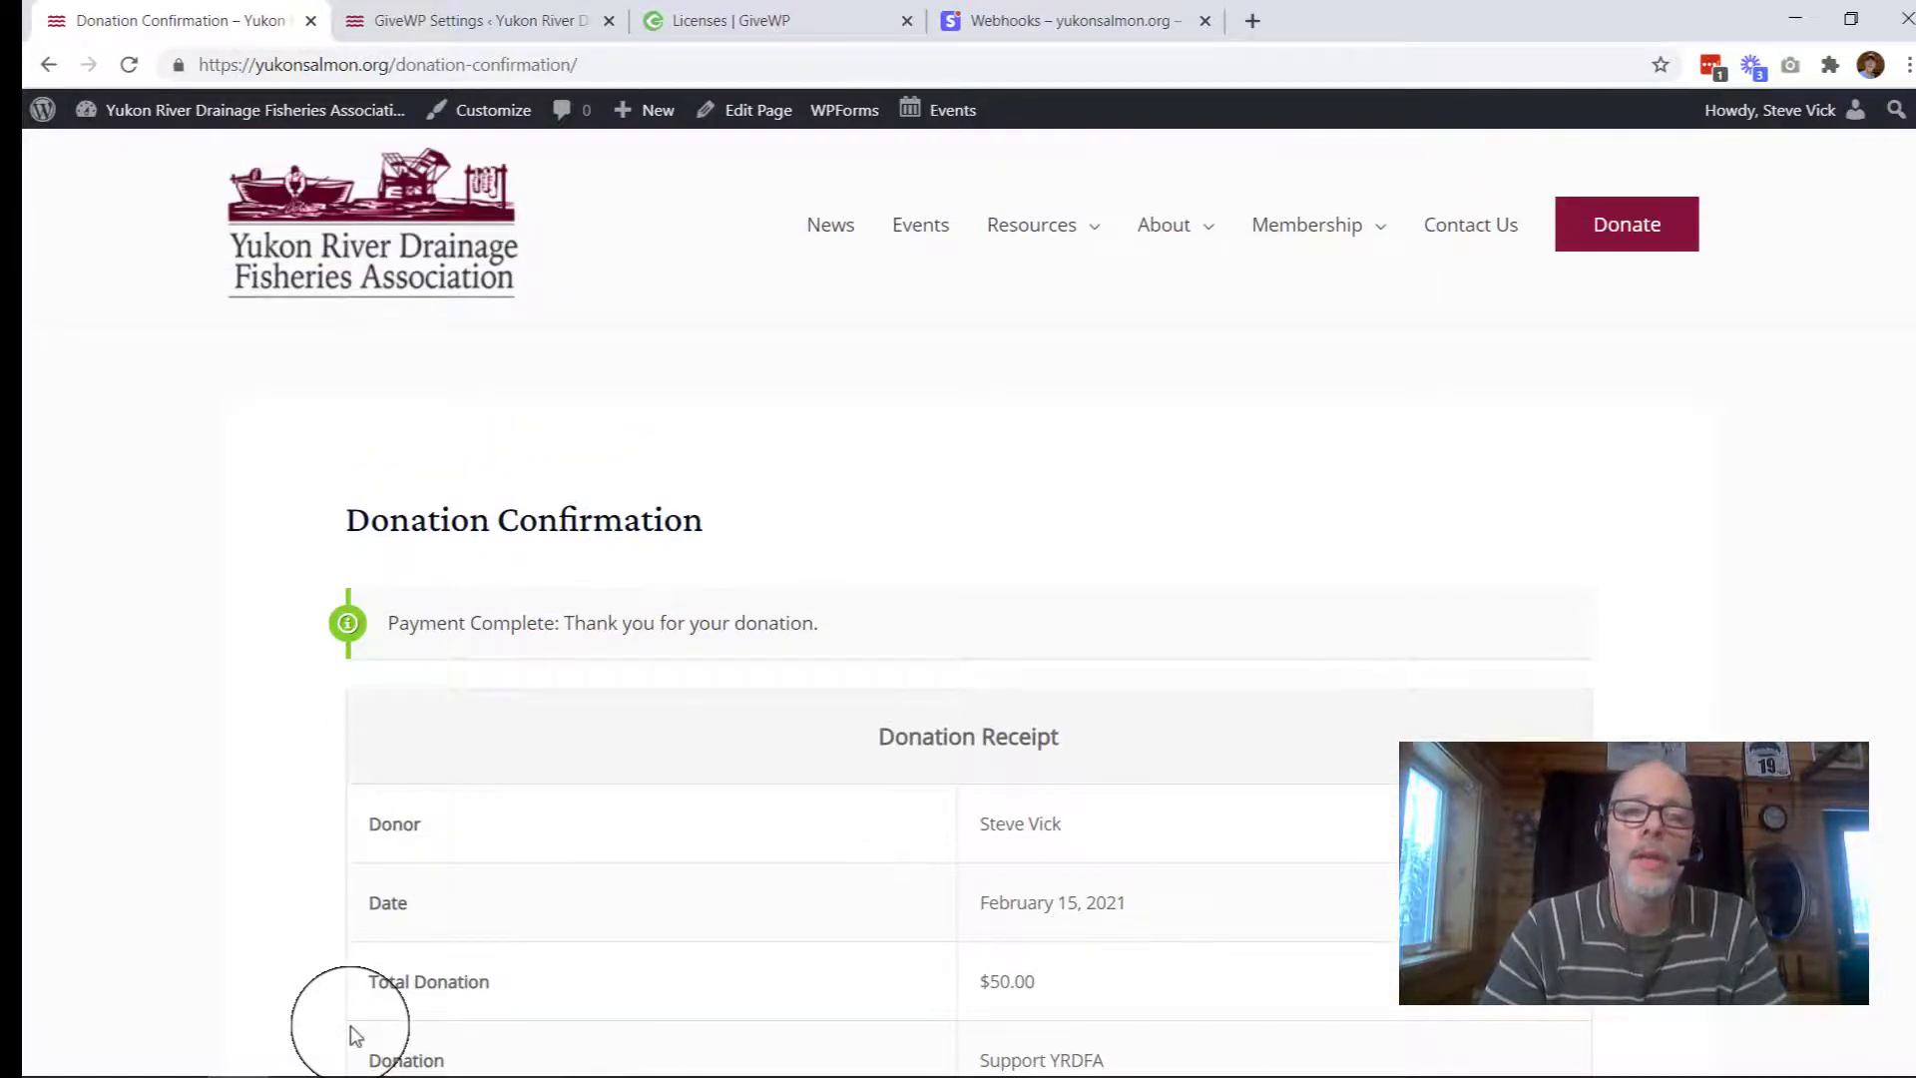
Step: Set GiveWP Test Mode to Disabled, save the settings, and return to the Donation Confirmation tab
{"action": "left_click", "coordinate": [501, 33]}
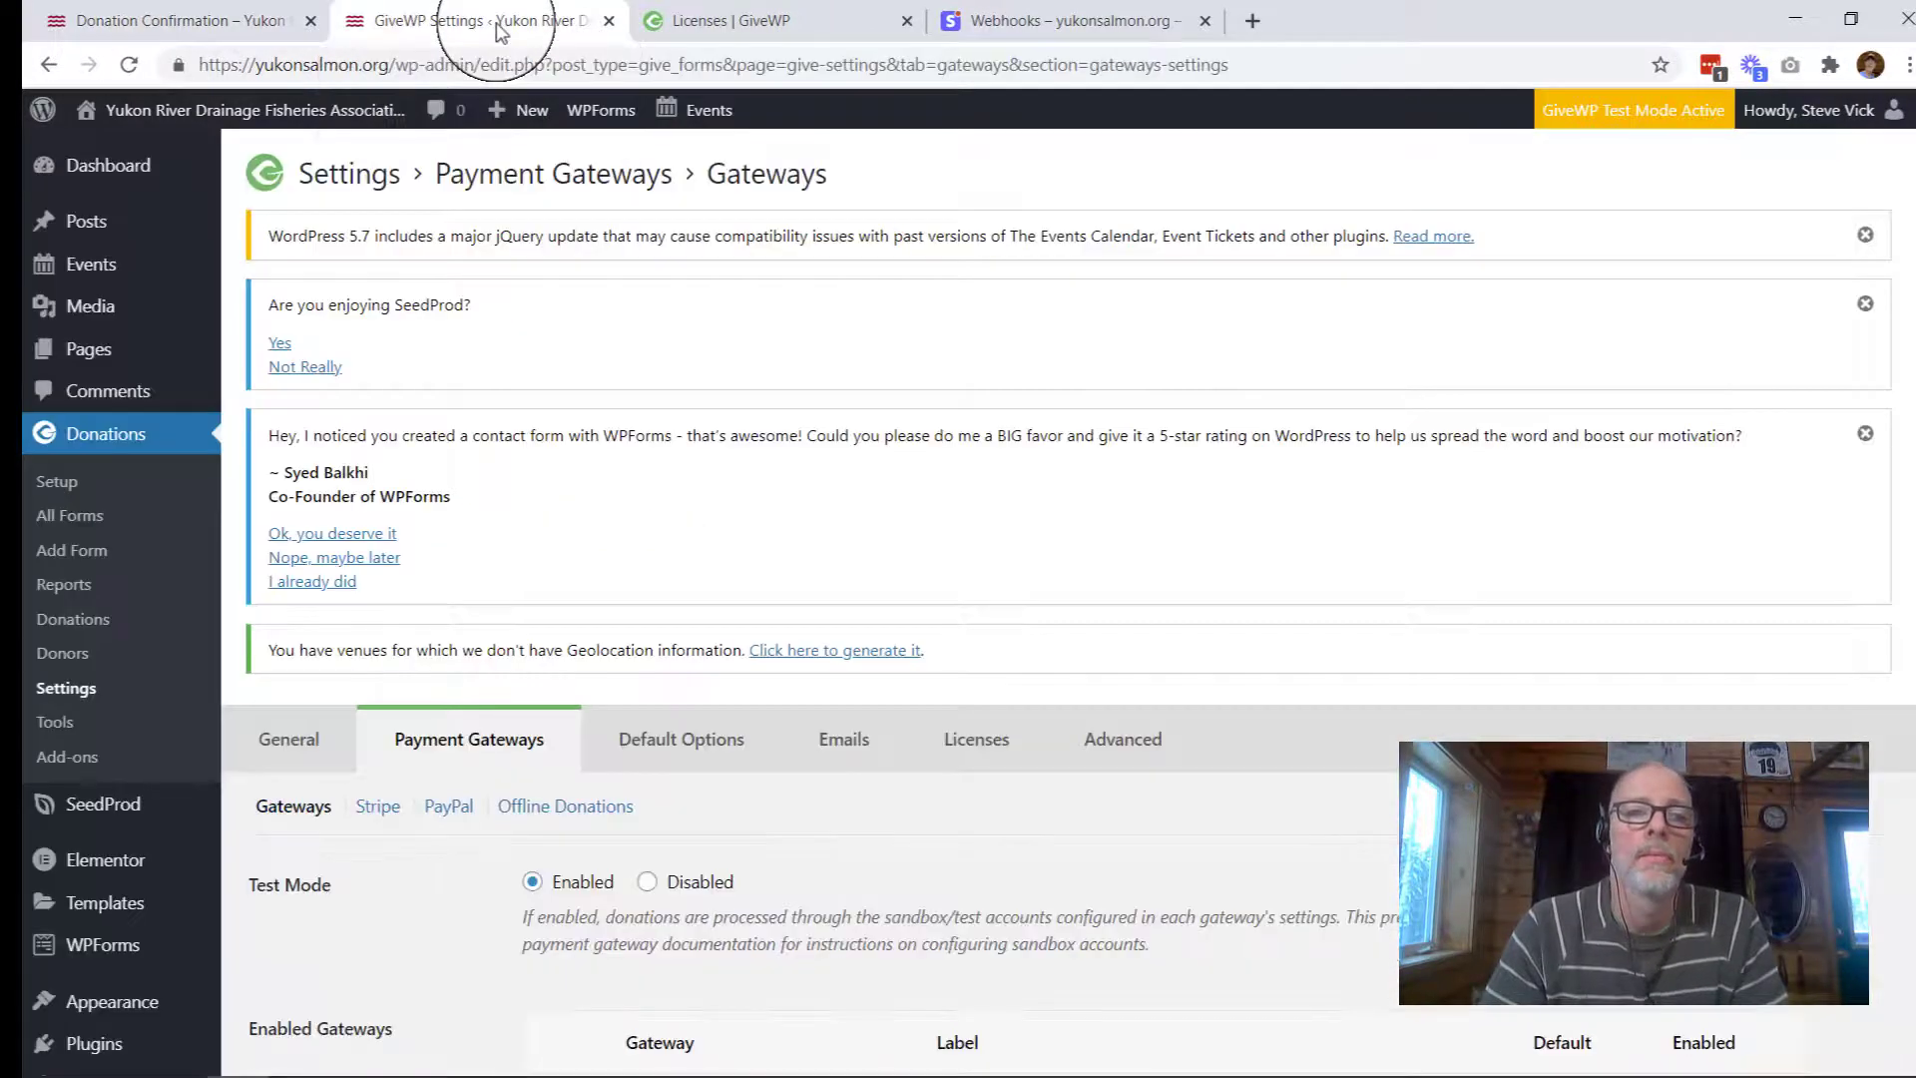
{"action": "scroll", "coordinate": [599, 449], "scroll_direction": "down", "scroll_amount": 3}
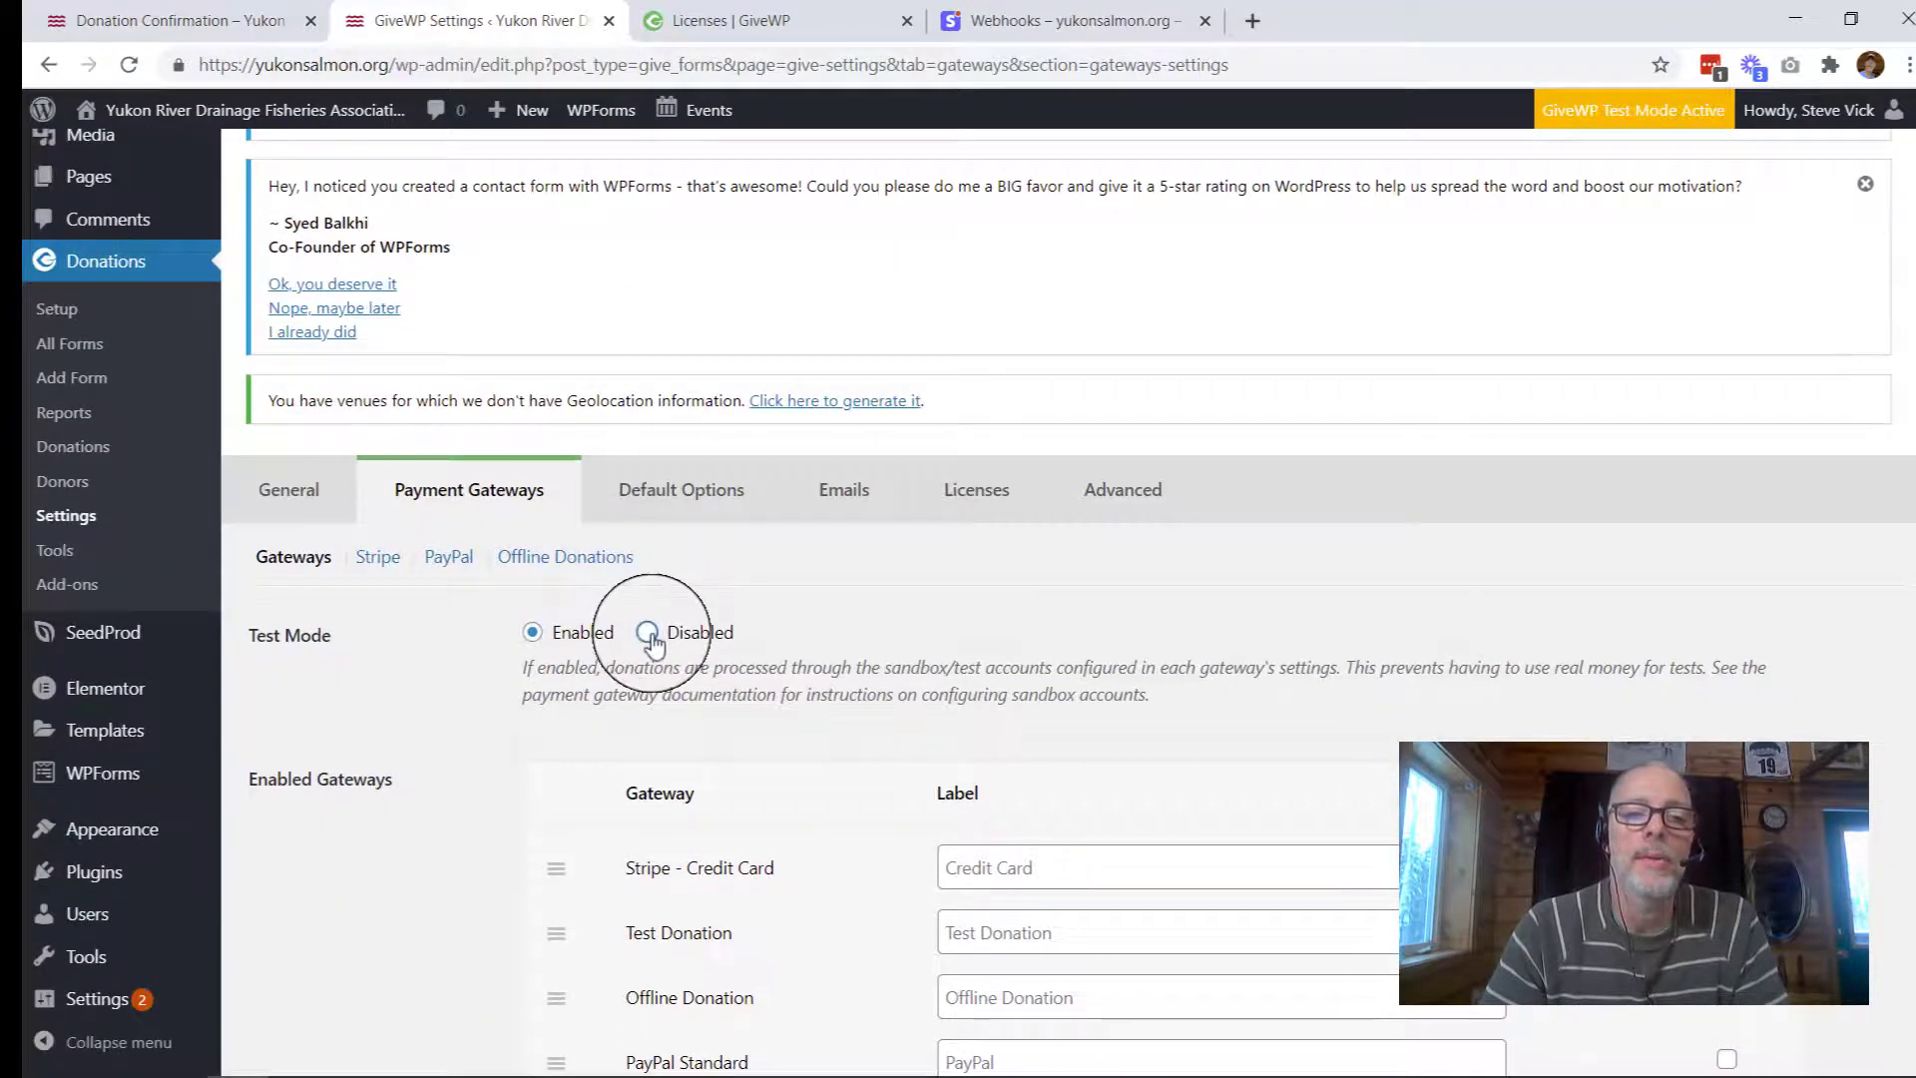
{"action": "left_click", "coordinate": [649, 633]}
{"action": "scroll", "coordinate": [547, 794], "scroll_direction": "down", "scroll_amount": 5}
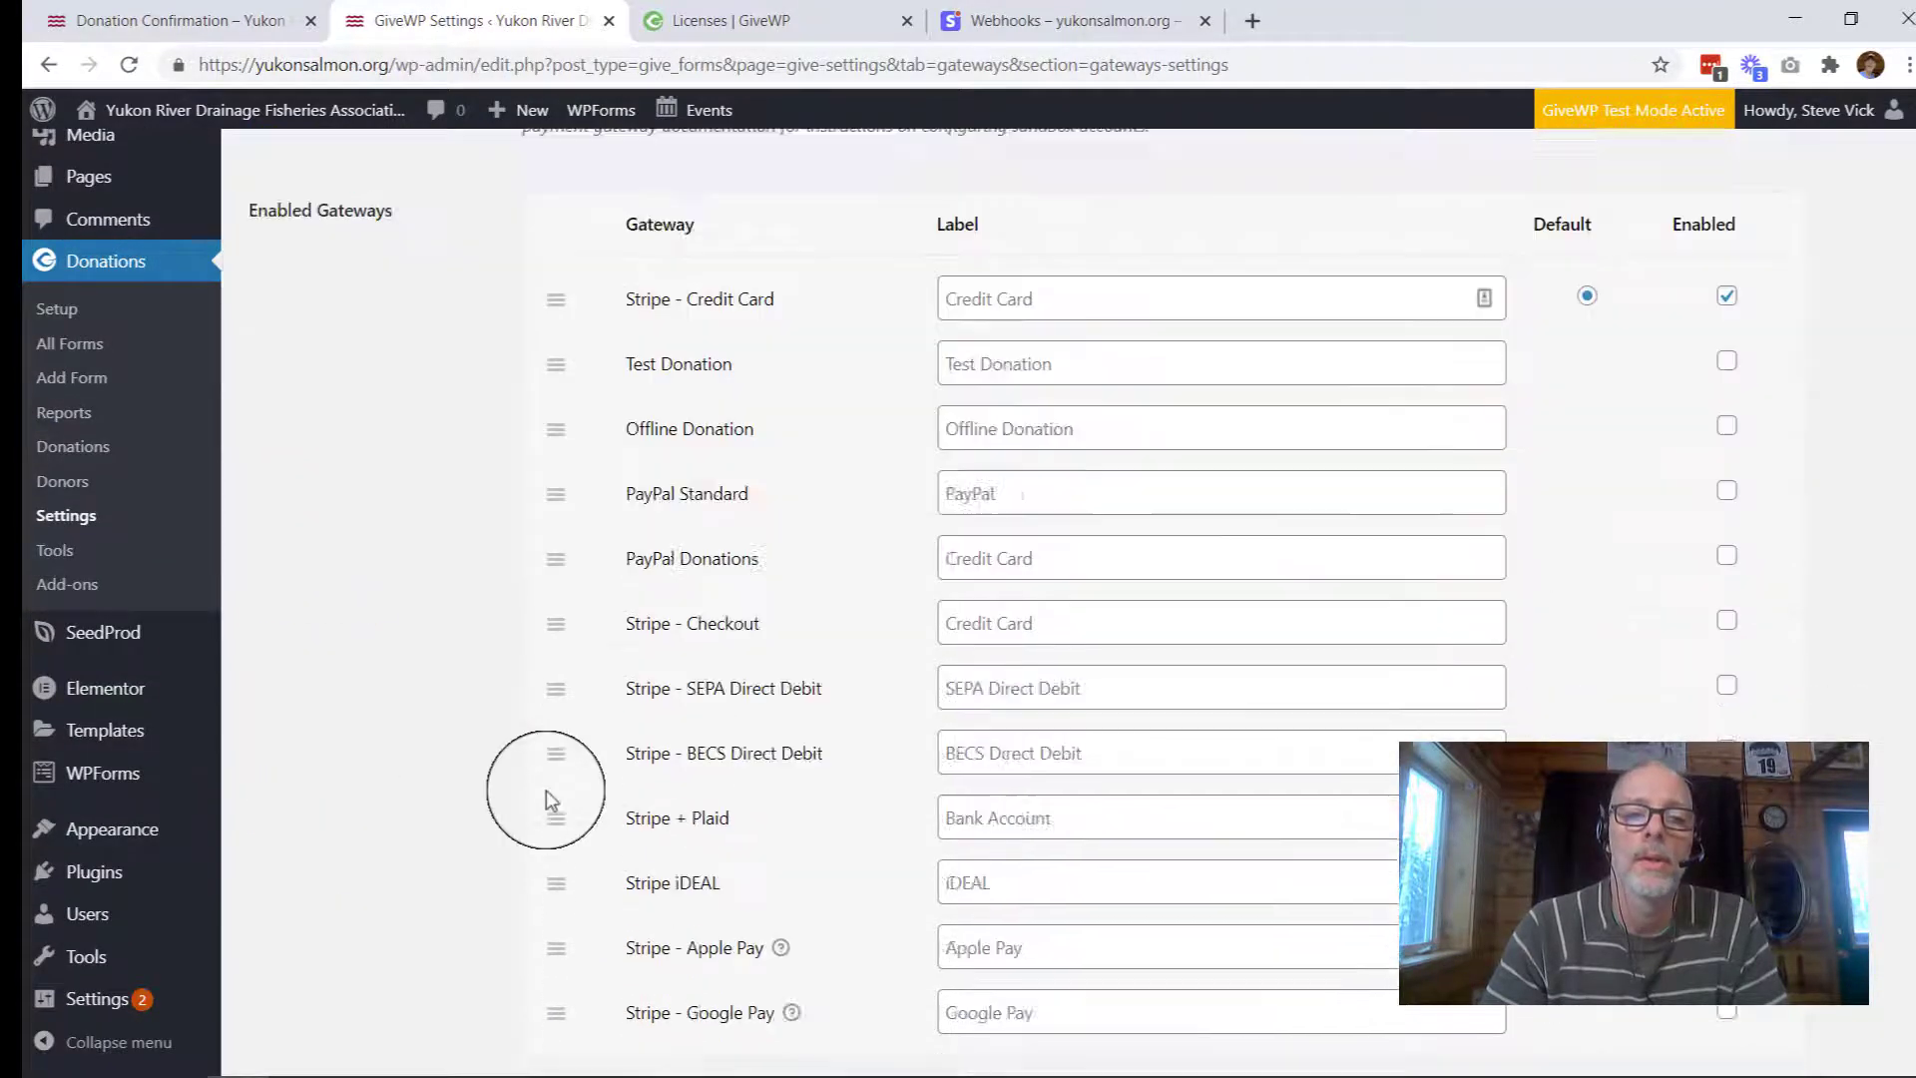
{"action": "scroll", "coordinate": [547, 799], "scroll_direction": "down", "scroll_amount": 3}
{"action": "left_click", "coordinate": [317, 939]}
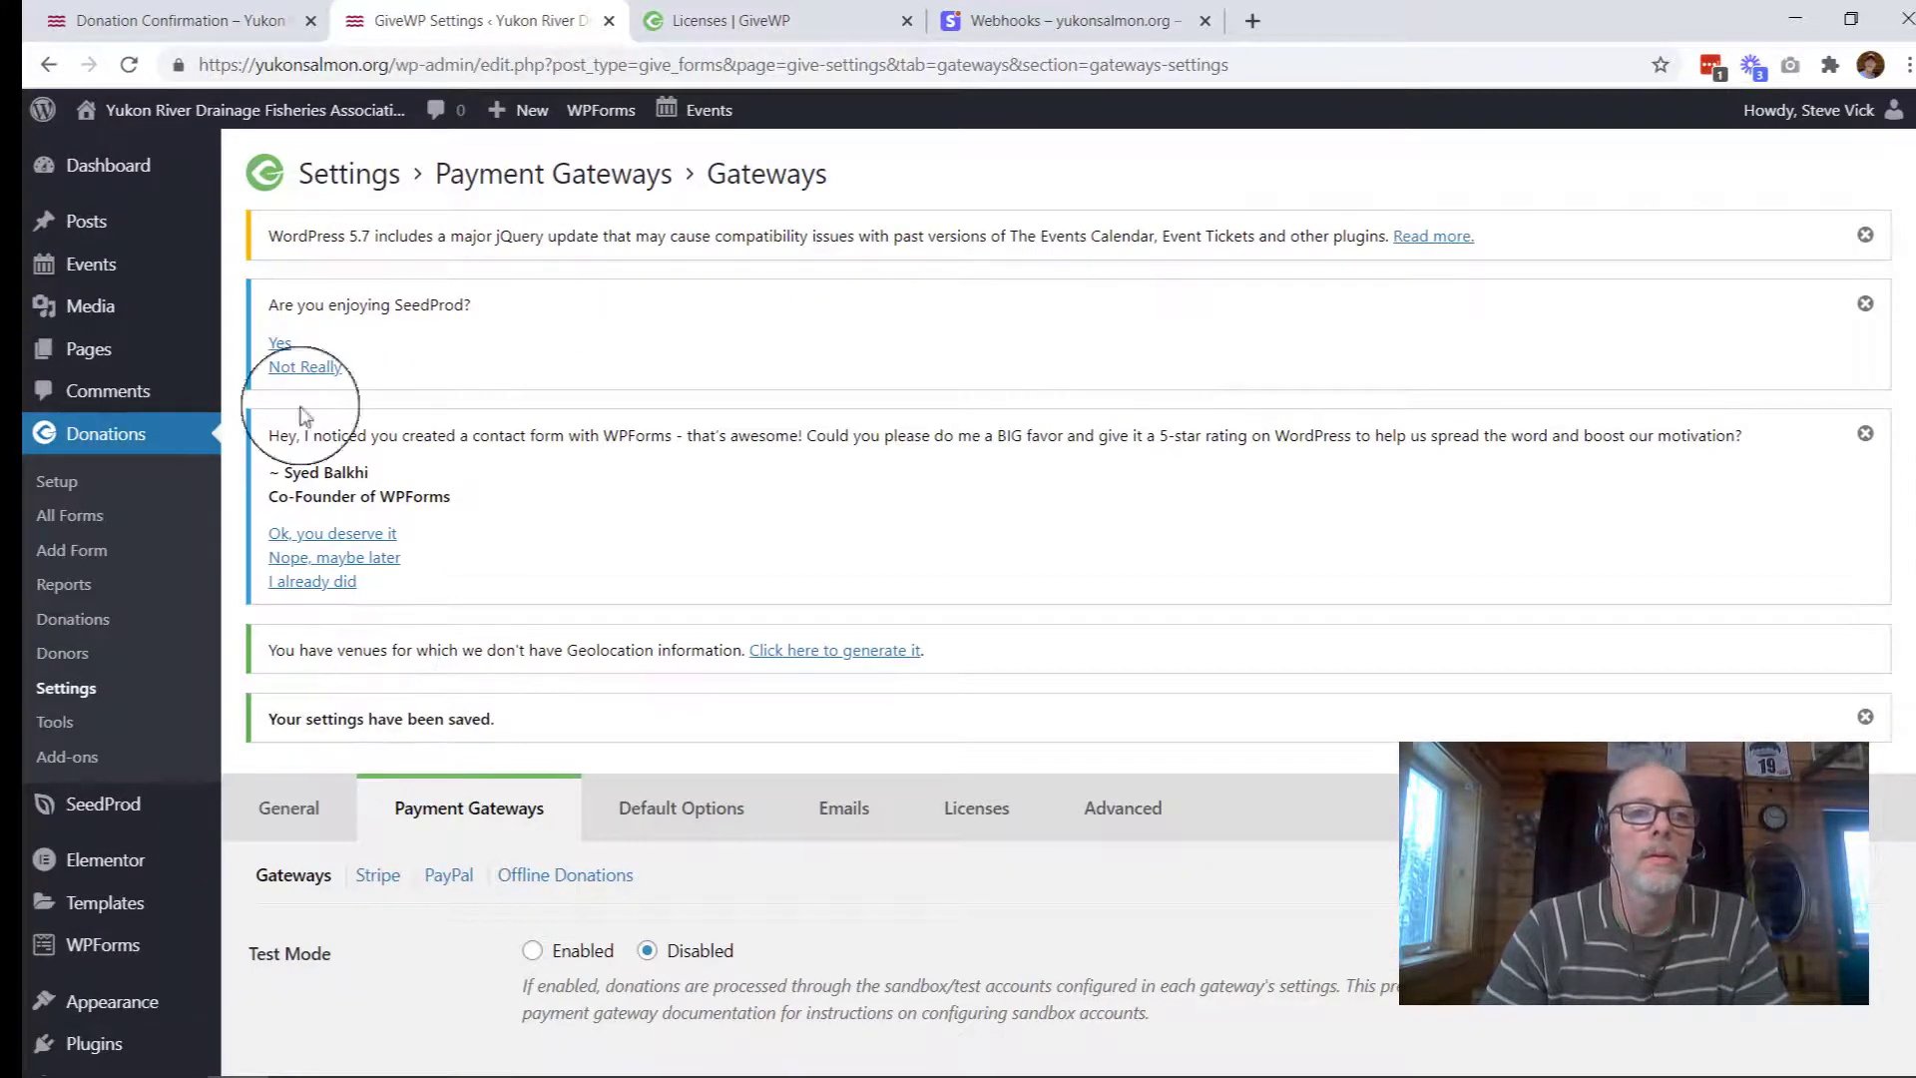
{"action": "left_click", "coordinate": [180, 28]}
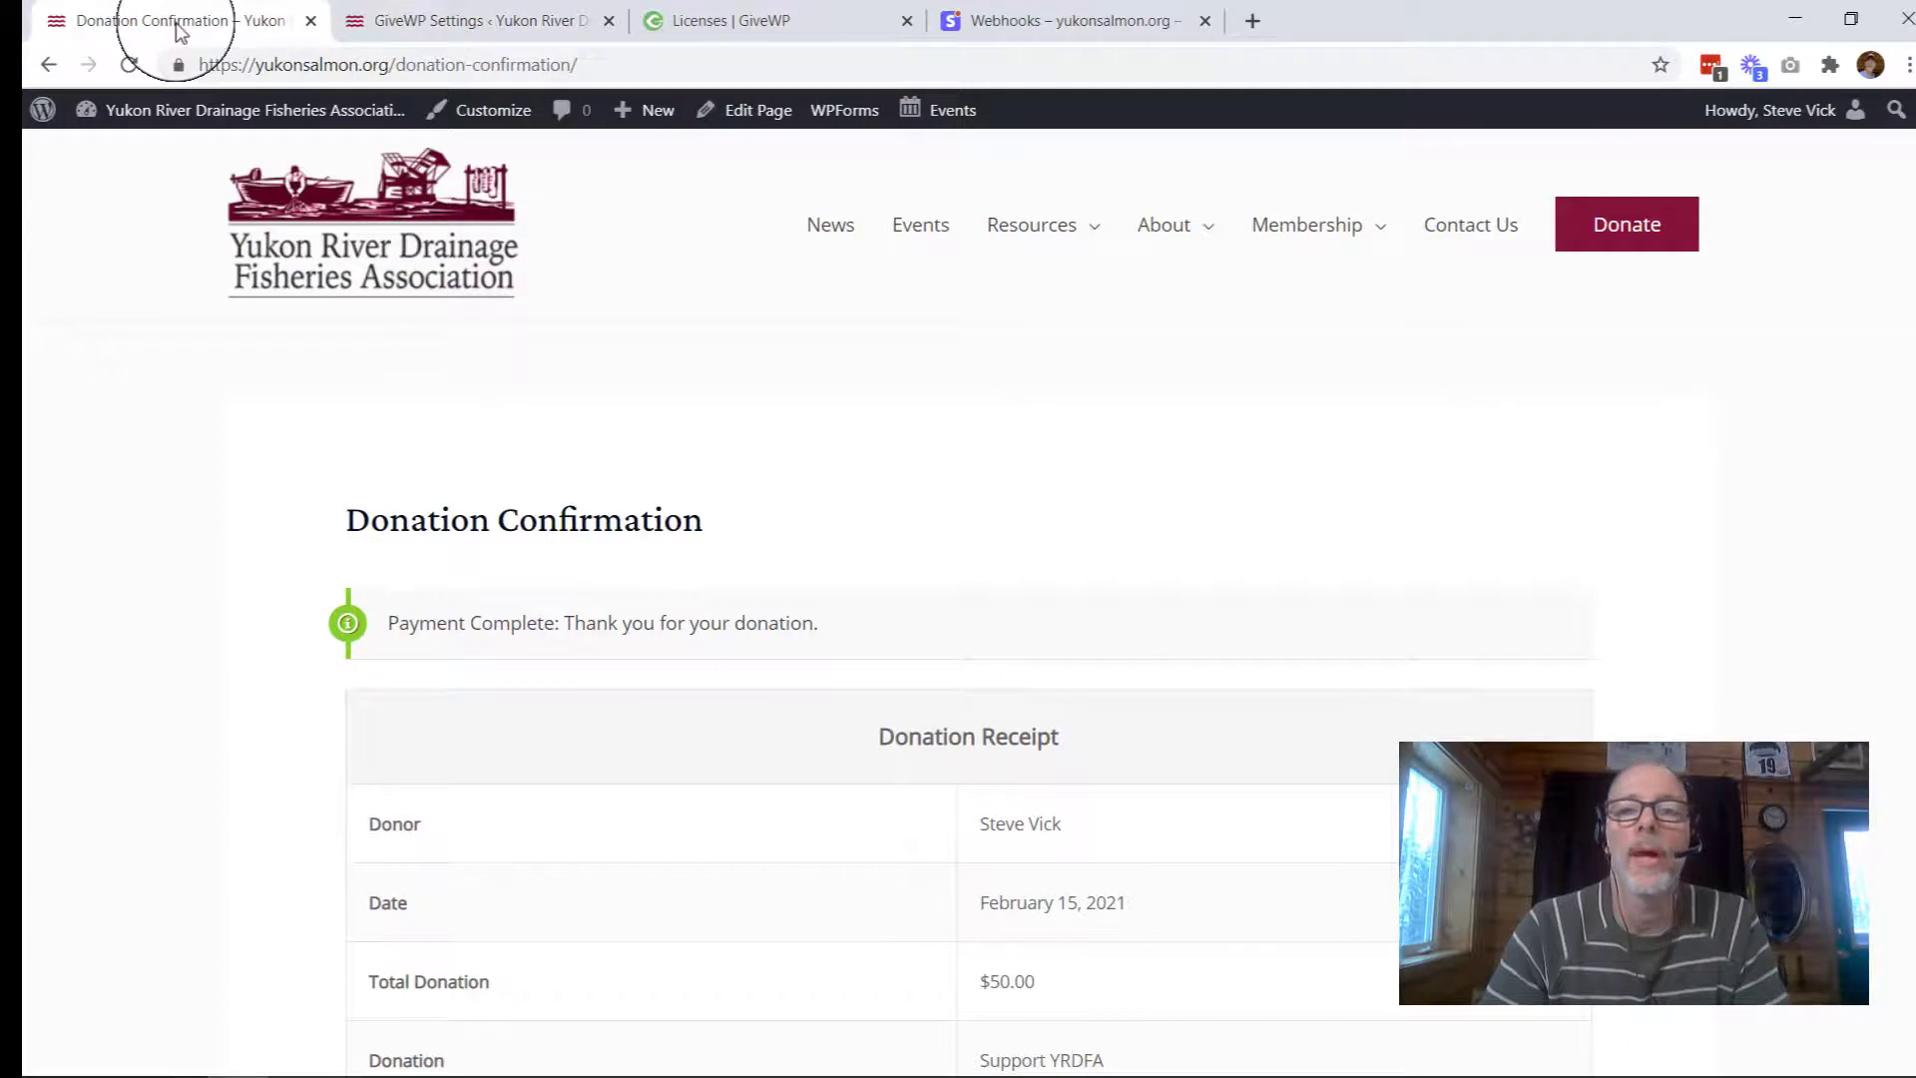
Step: Open the Donate page and scroll through the $50.00 credit card form to confirm the test notice is gone
{"action": "left_click", "coordinate": [1615, 232]}
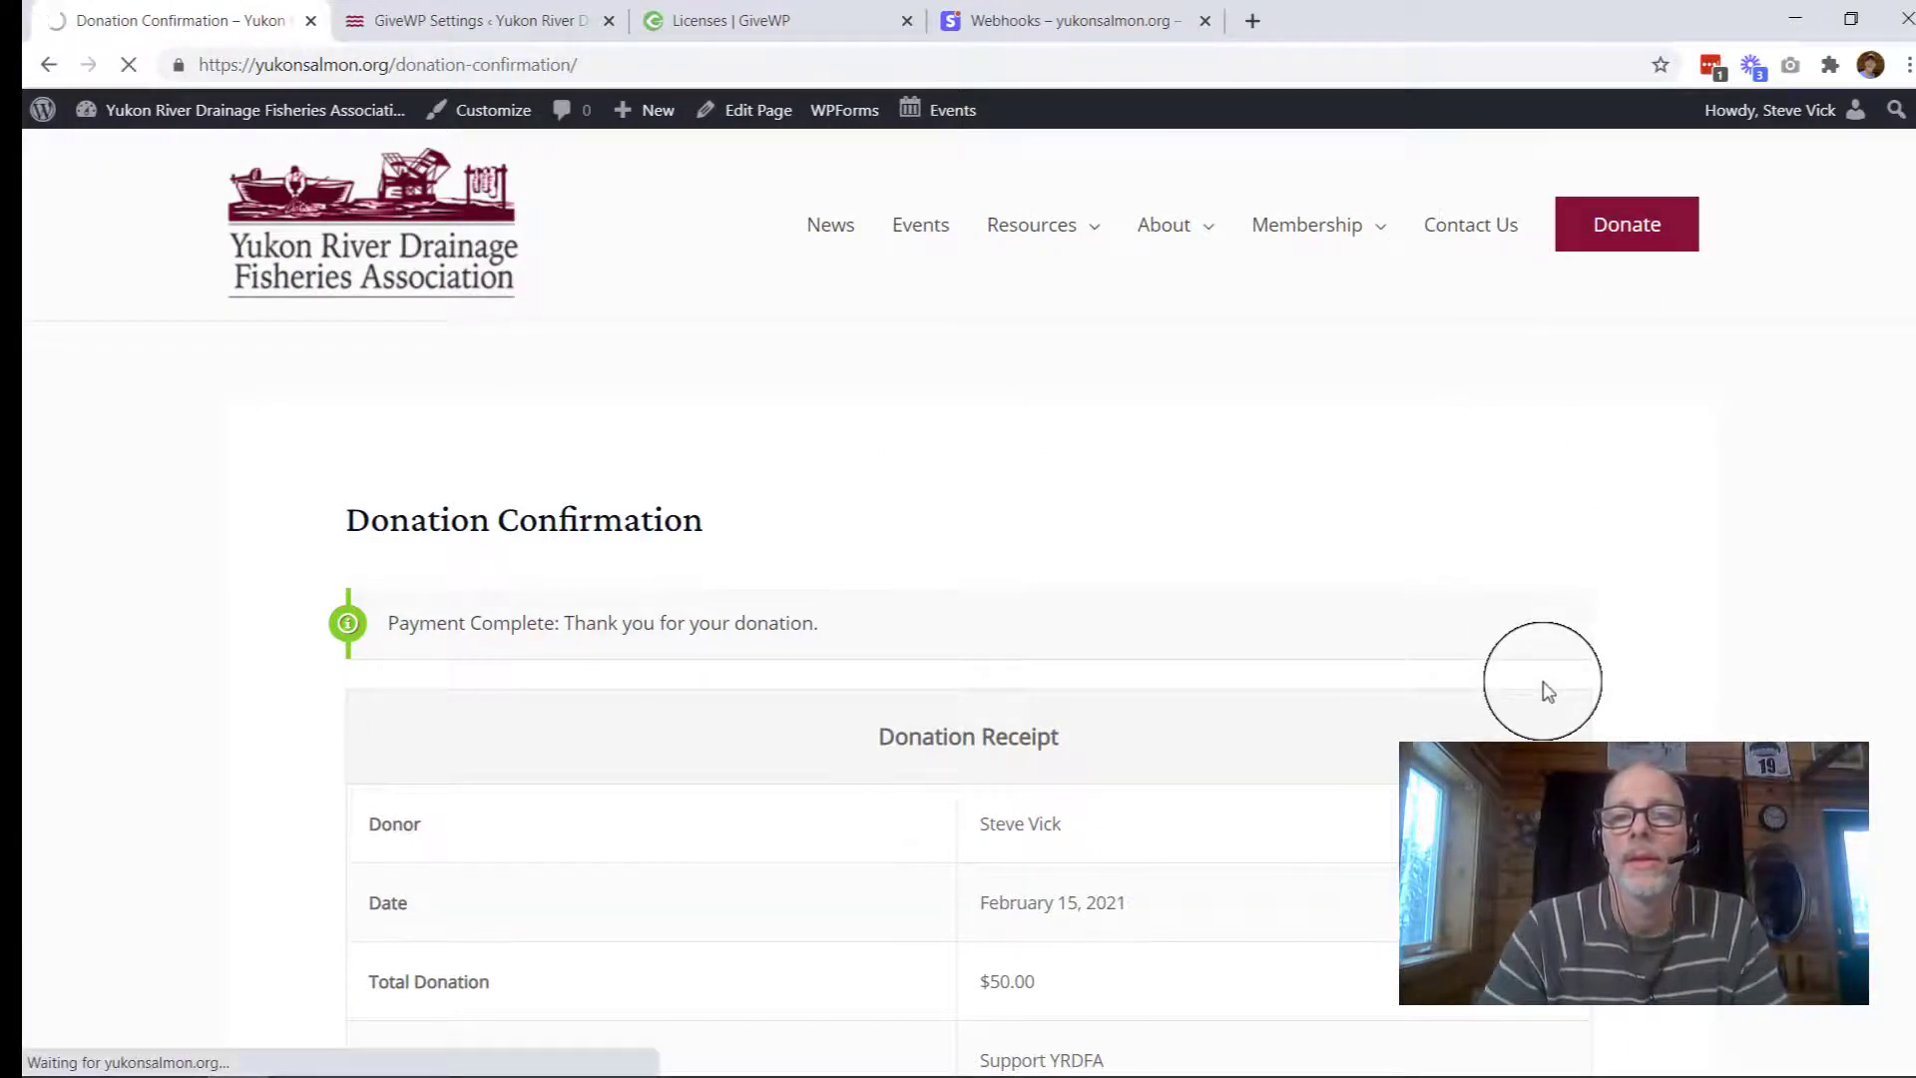
{"action": "scroll", "coordinate": [1545, 691], "scroll_direction": "down", "scroll_amount": 9}
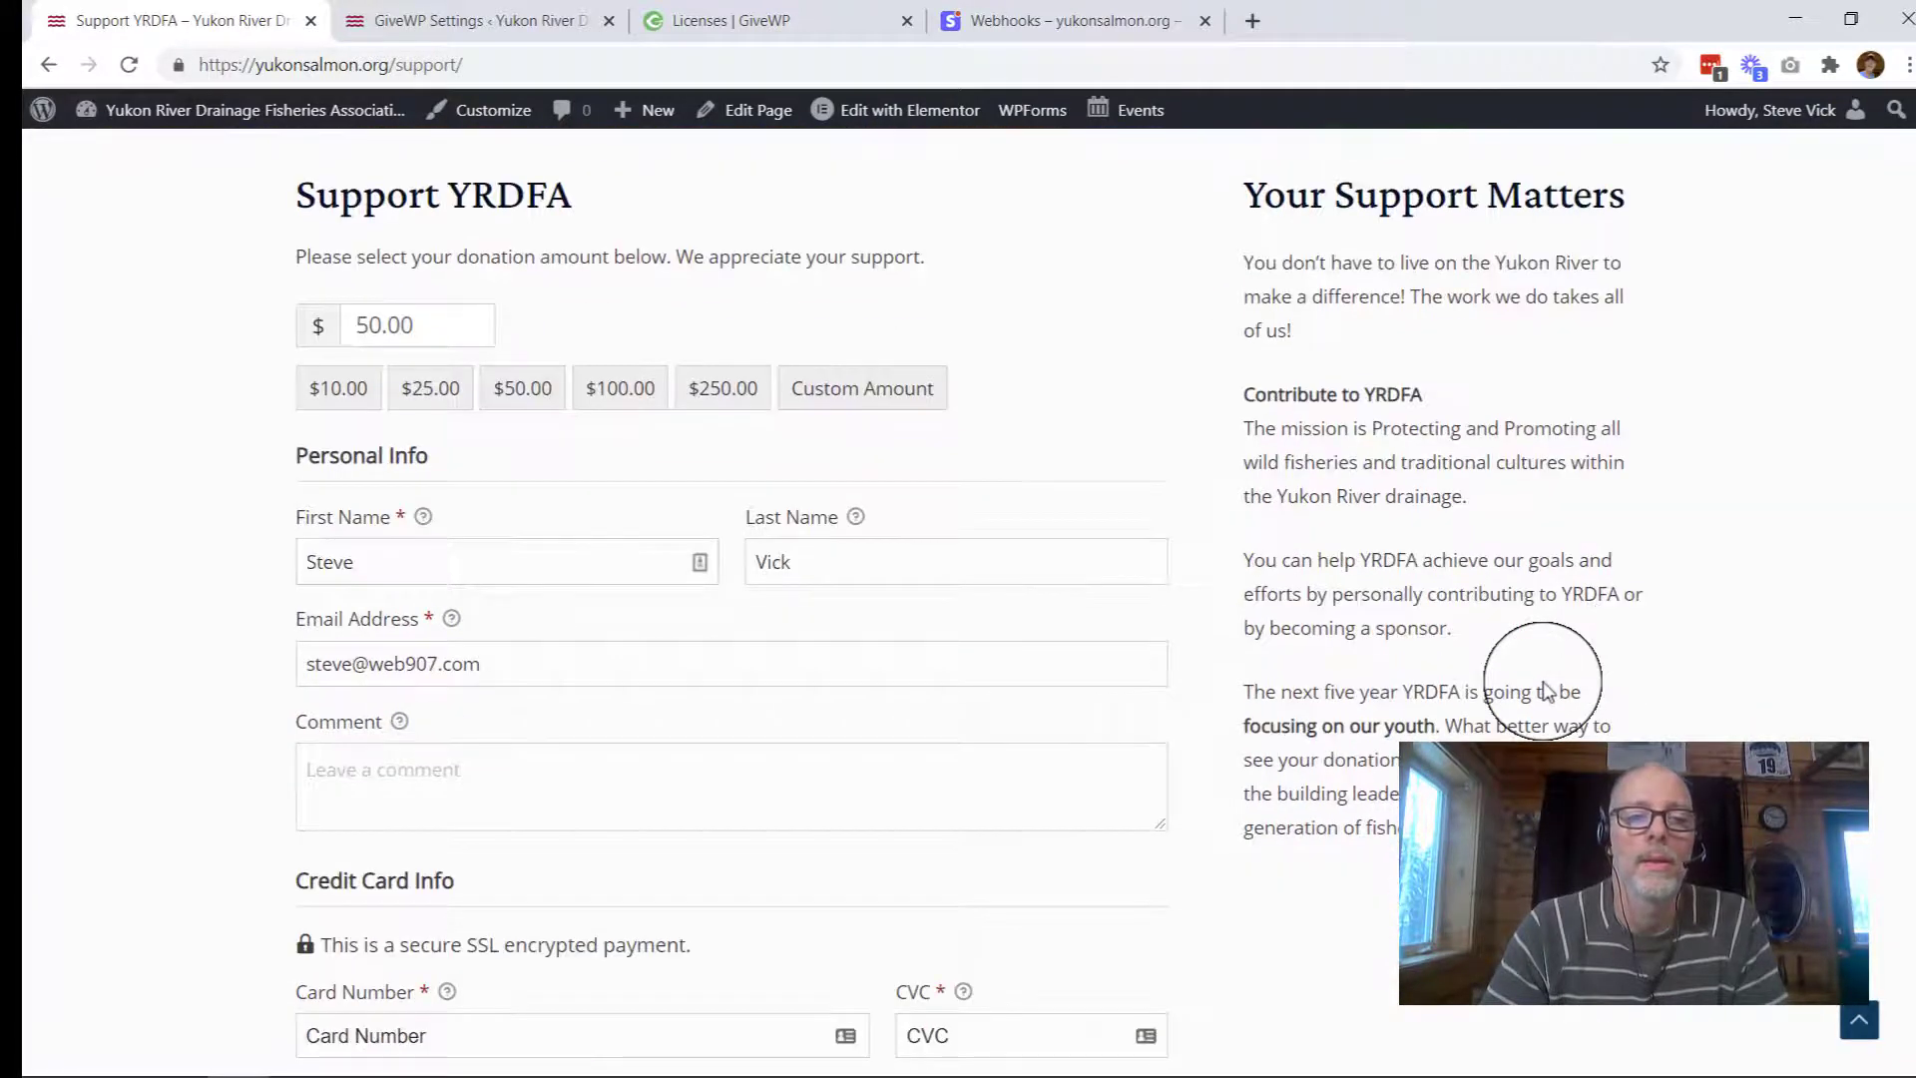
{"action": "scroll", "coordinate": [1547, 691], "scroll_direction": "down", "scroll_amount": 10}
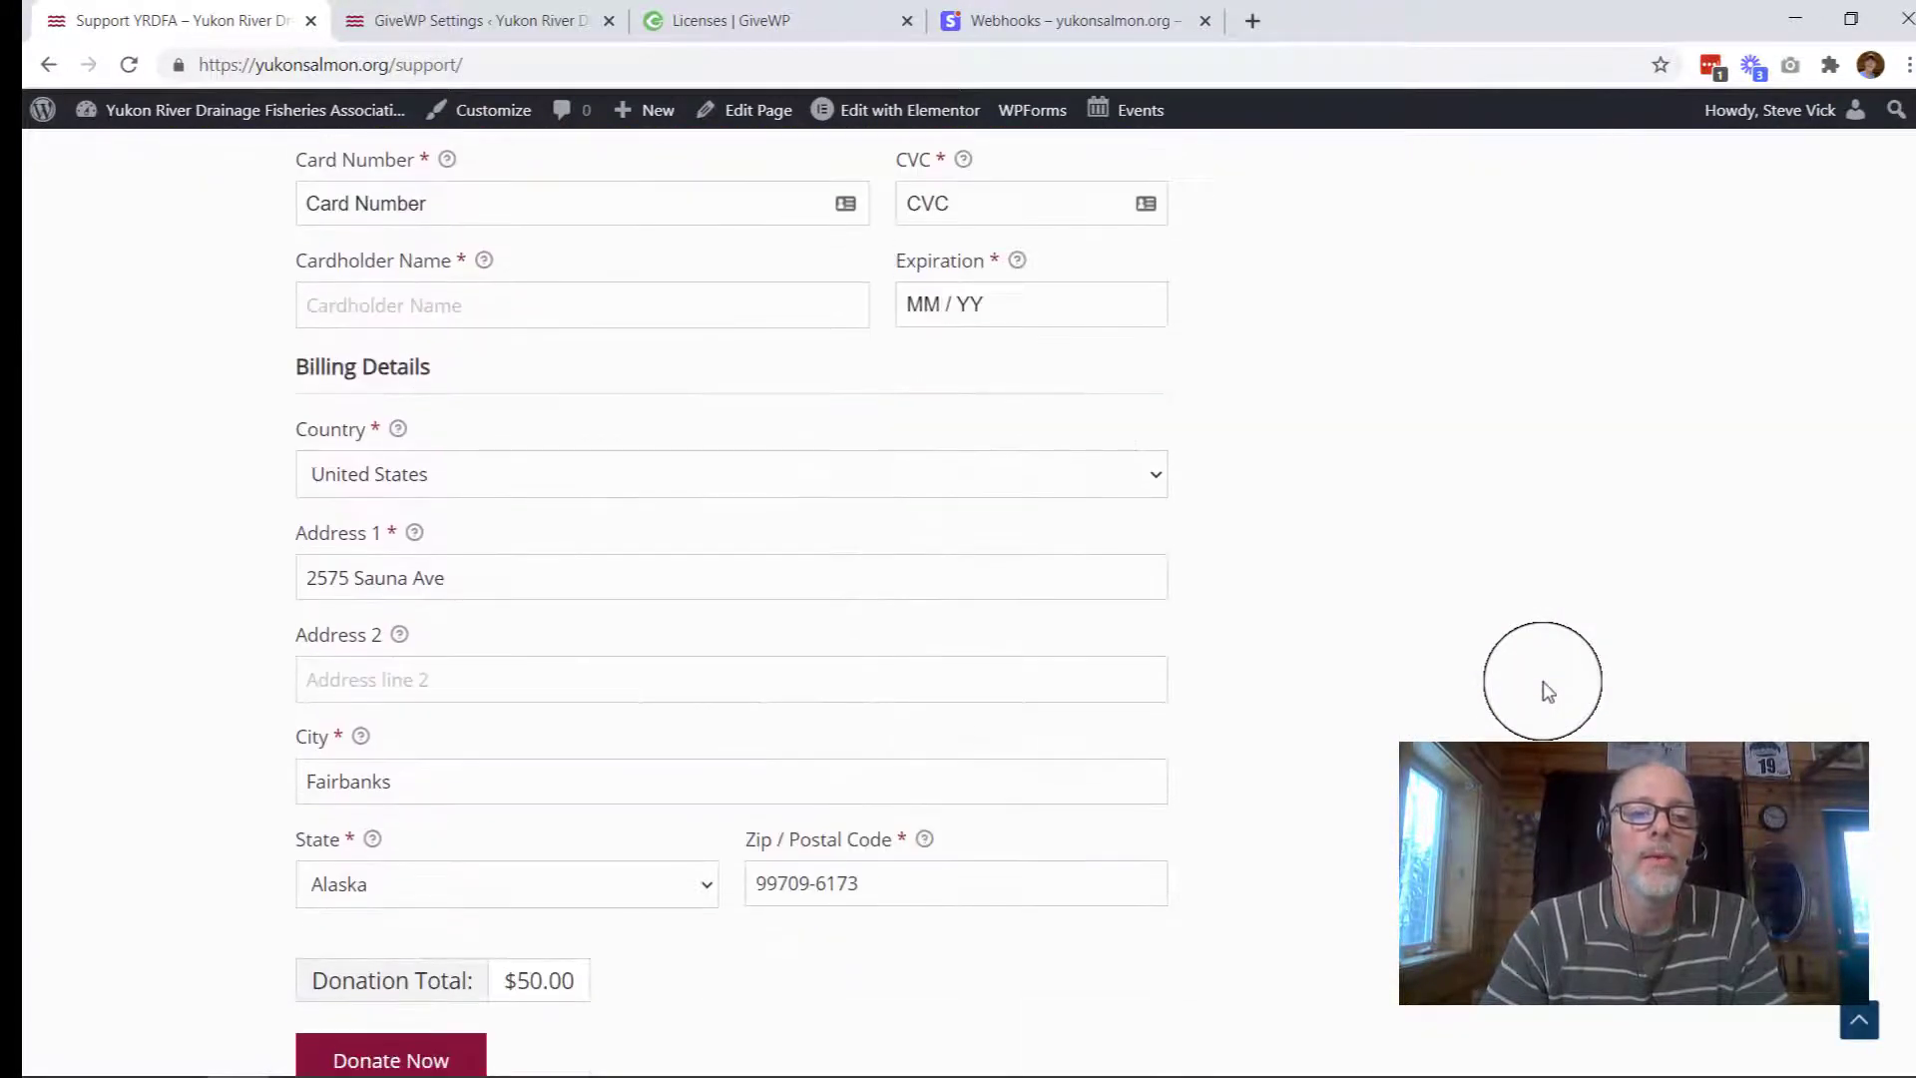
{"action": "scroll", "coordinate": [1547, 691], "scroll_direction": "up", "scroll_amount": 19}
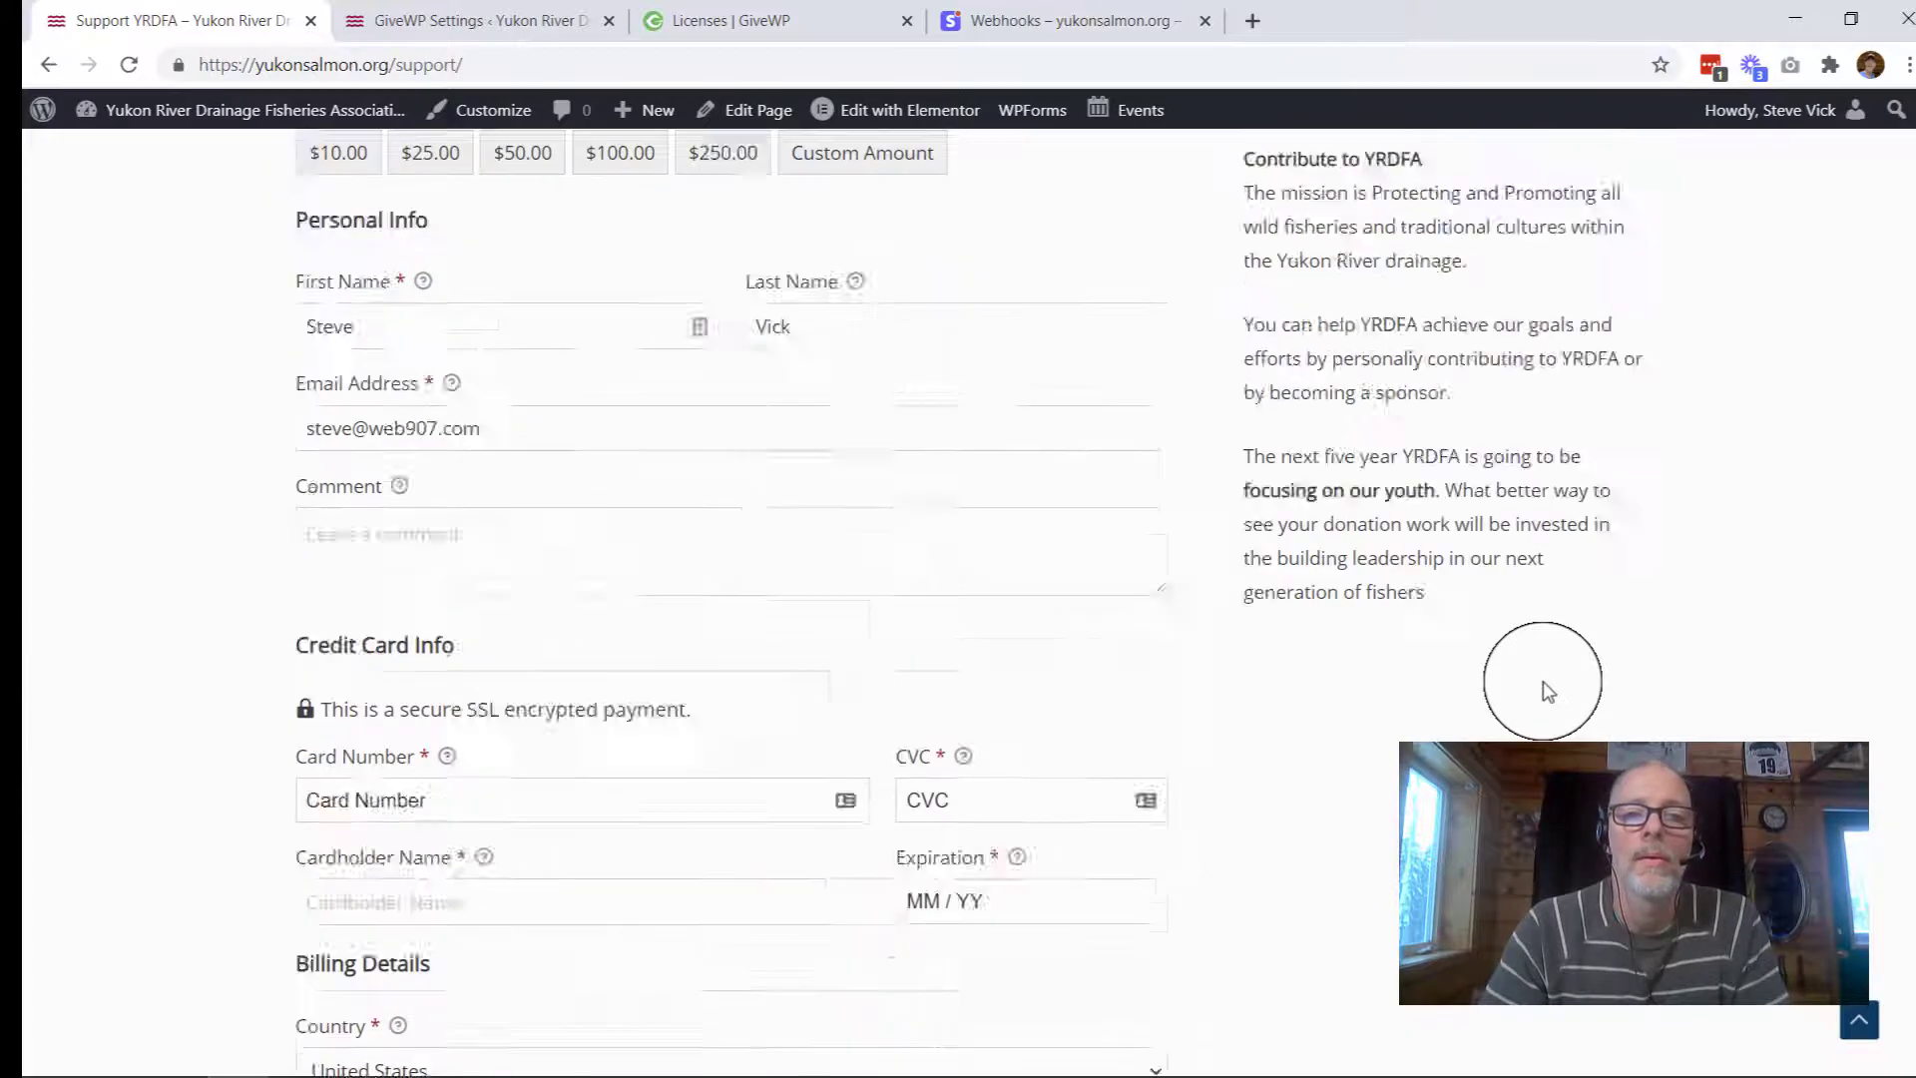
{"action": "scroll", "coordinate": [1547, 691], "scroll_direction": "up", "scroll_amount": 3}
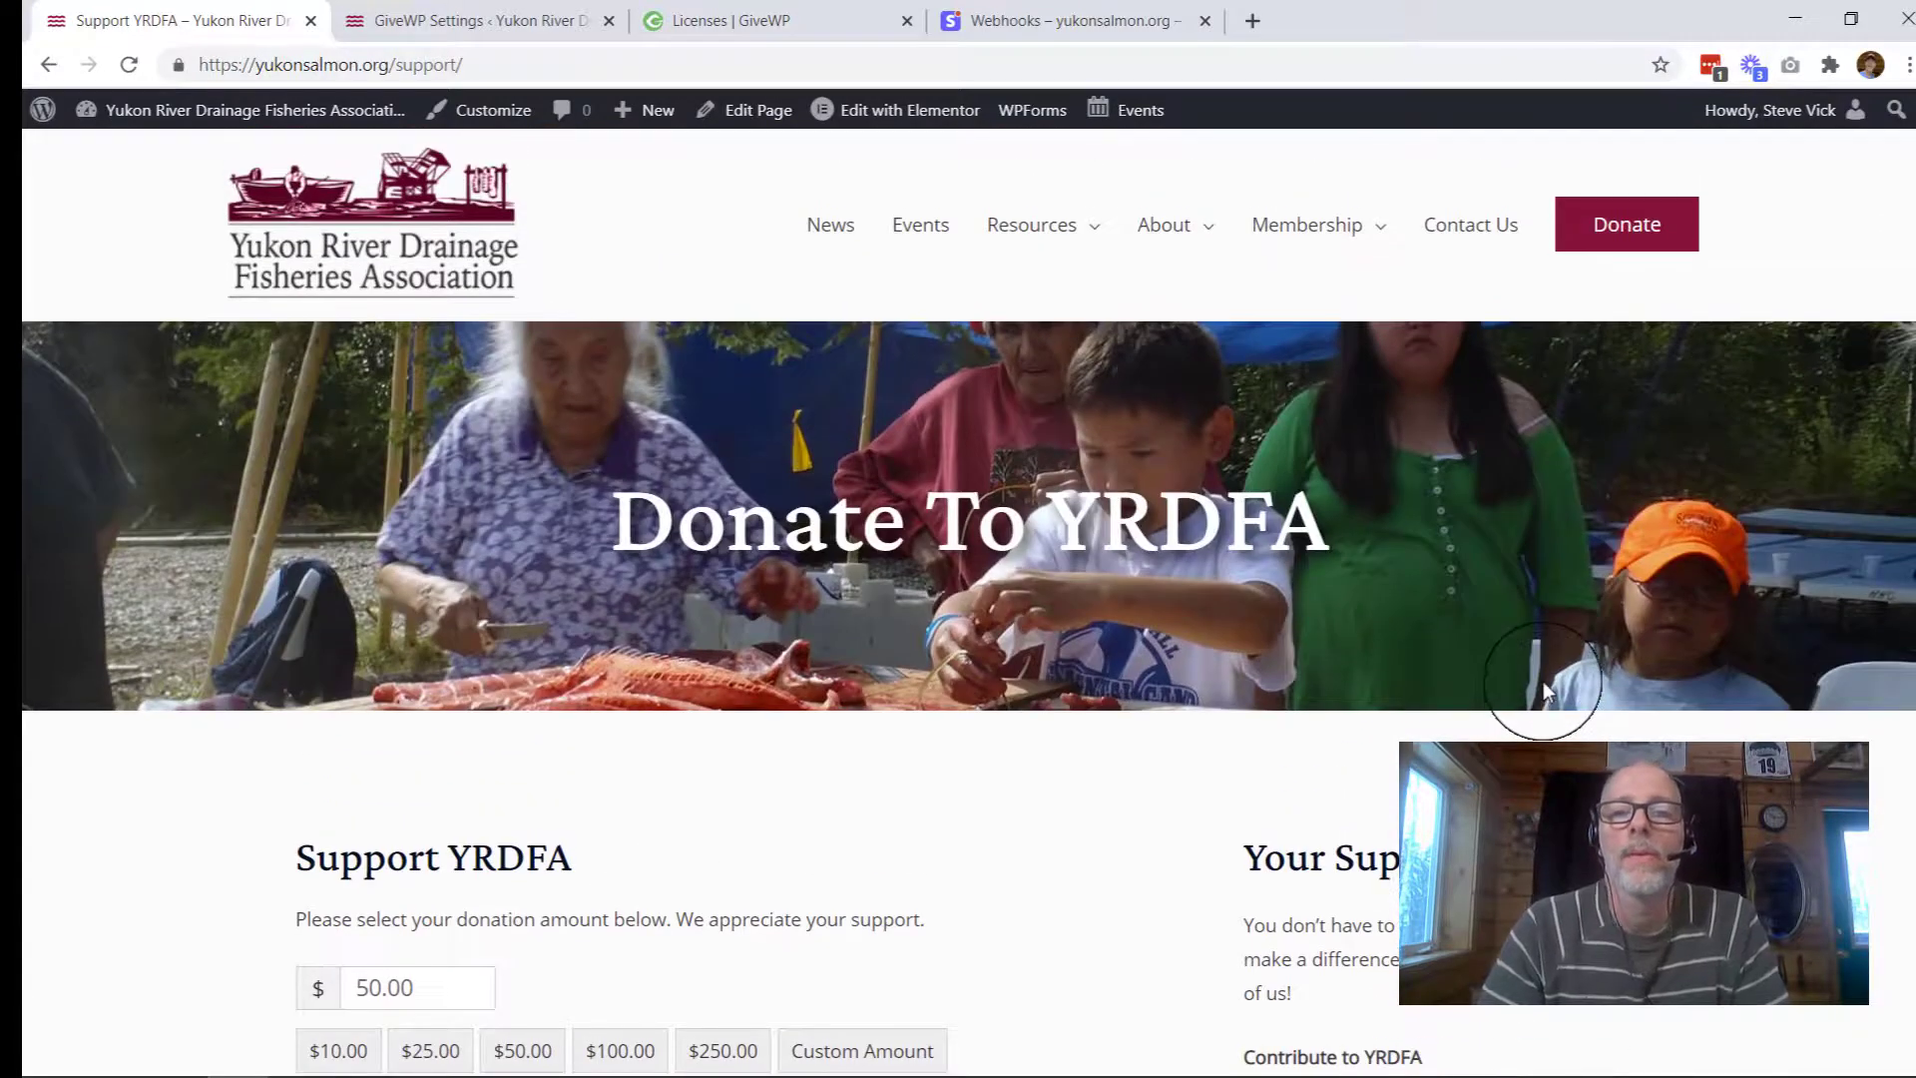